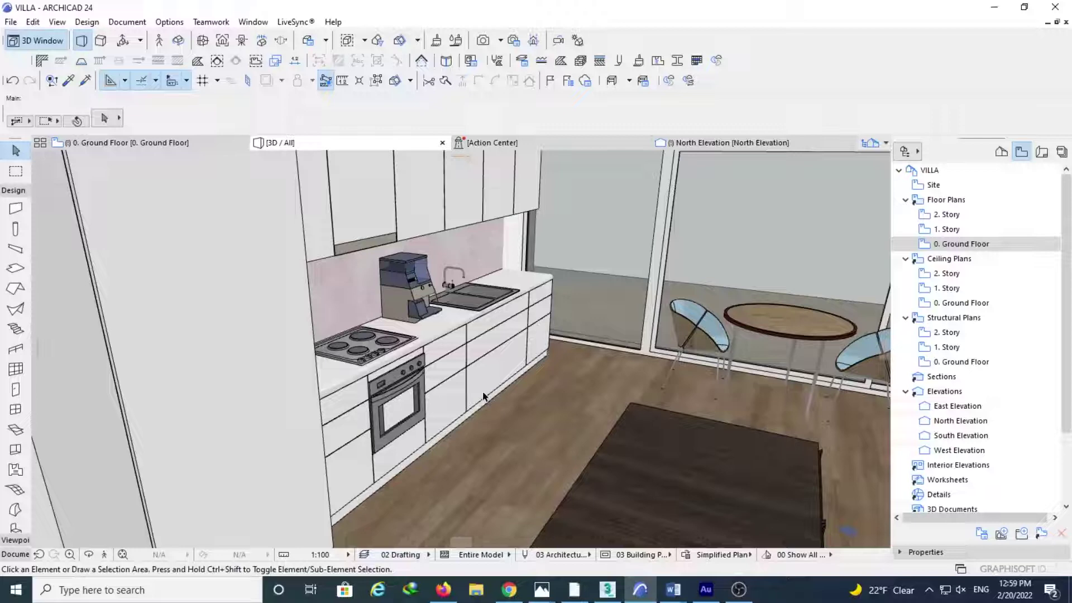
Step: Examine the existing kitchen in the 3D model and compare it with the reference kitchen photo in Photos
{"action": "scroll", "coordinate": [483, 396], "scroll_direction": "down", "scroll_amount": 2}
{"action": "middle_click_drag", "start_coordinate": [483, 397], "coordinate": [361, 352]}
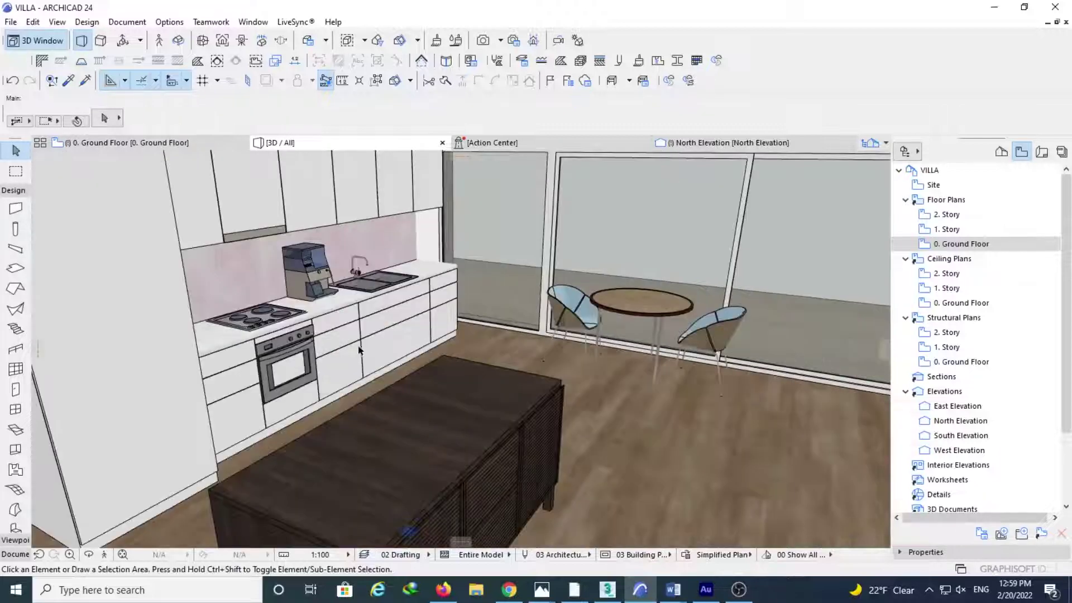
{"action": "scroll", "coordinate": [368, 325], "scroll_direction": "up", "scroll_amount": 2}
{"action": "scroll", "coordinate": [362, 291], "scroll_direction": "up", "scroll_amount": 4}
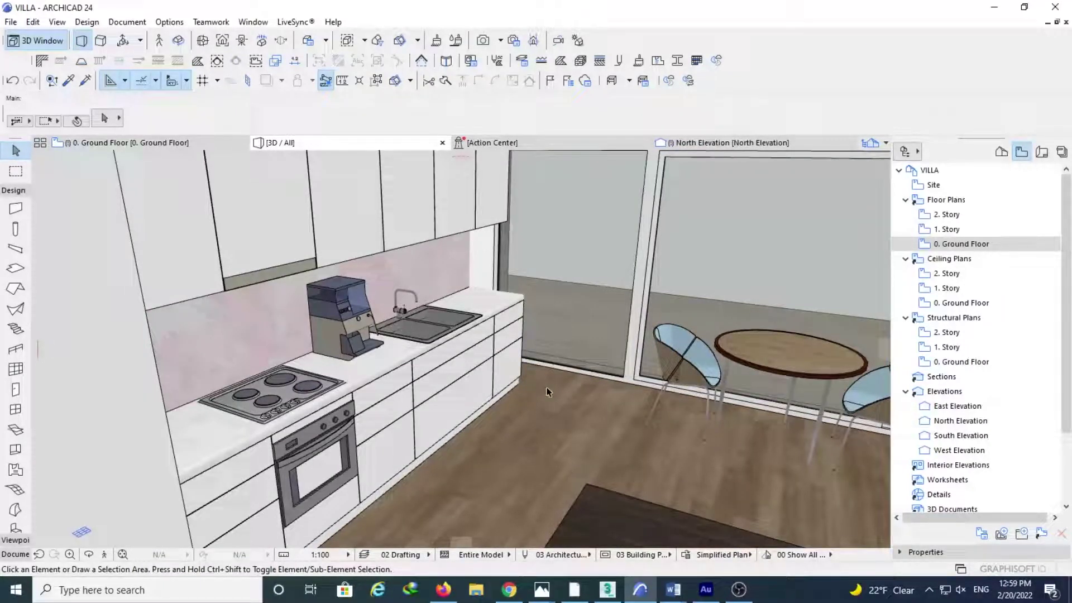
{"action": "mouse_move", "coordinate": [546, 387]}
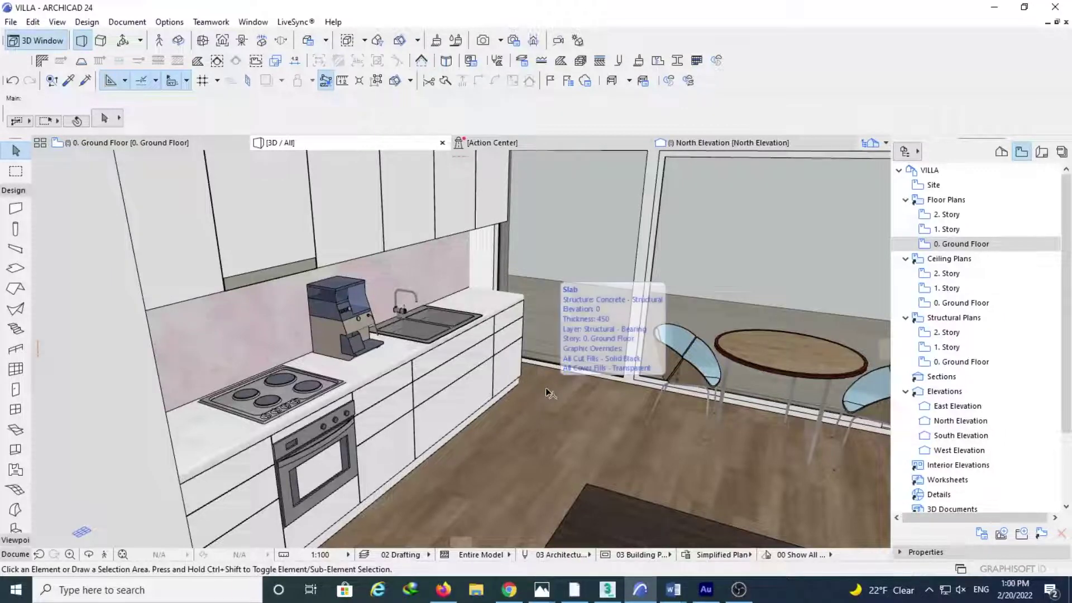
{"action": "left_click", "coordinate": [542, 590]}
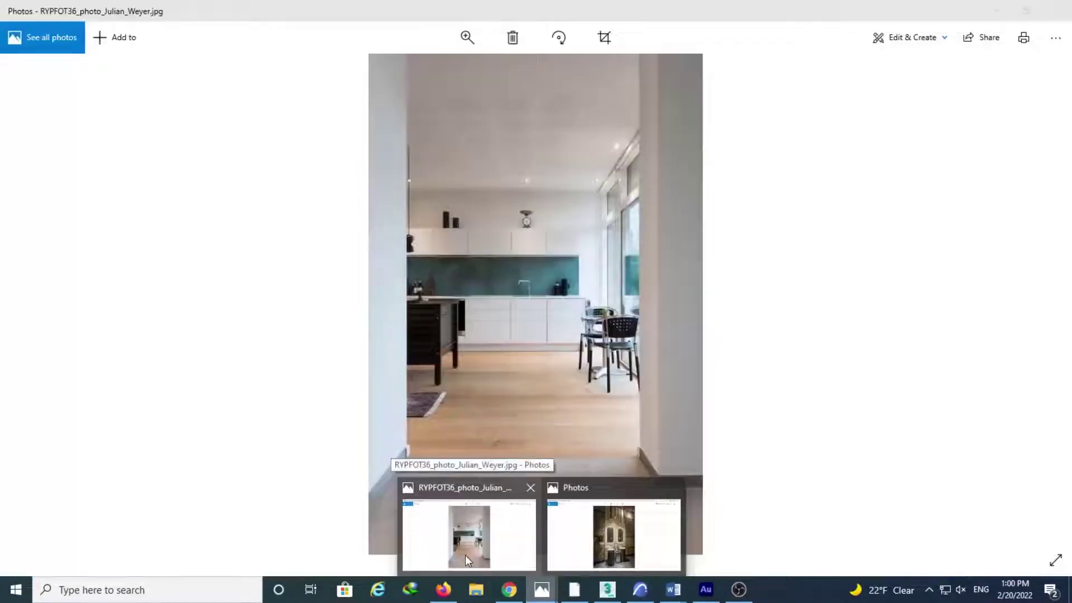
{"action": "left_click", "coordinate": [464, 555]}
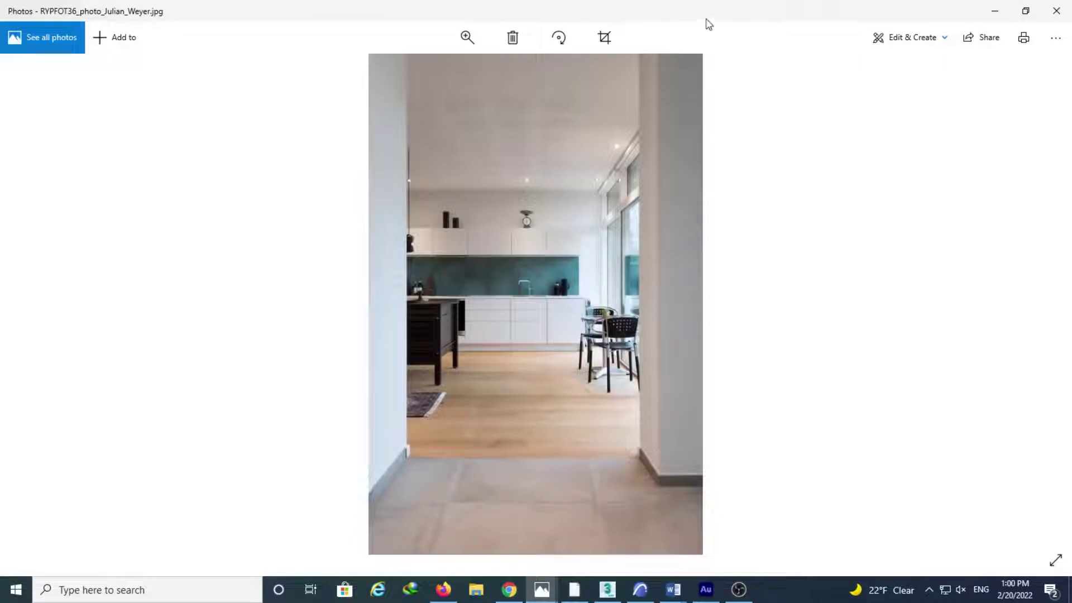
{"action": "scroll", "coordinate": [462, 152], "scroll_direction": "up", "scroll_amount": 3}
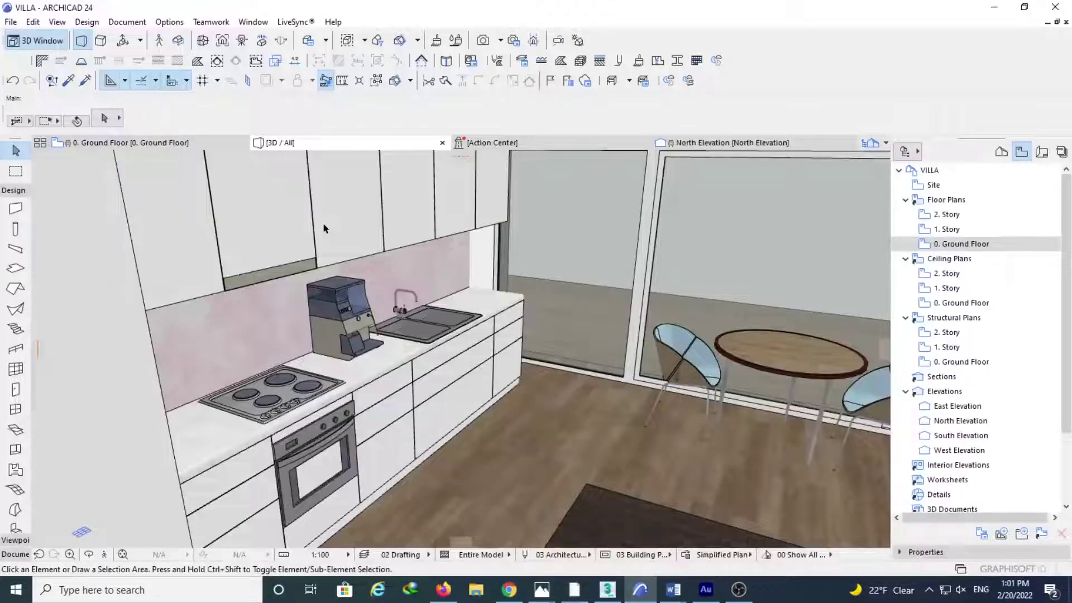
Step: On the ground floor plan, delete the kitchen cabinets along the wall, the island and the dining set
{"action": "key", "text": "F2"}
{"action": "scroll", "coordinate": [541, 266], "scroll_direction": "up", "scroll_amount": 5}
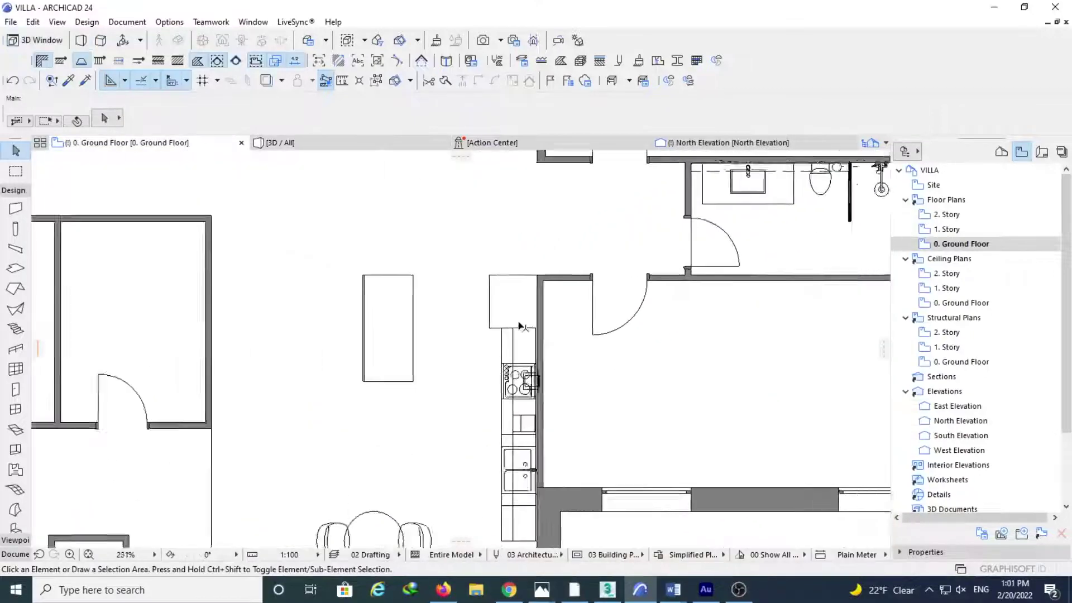
{"action": "left_click_drag", "start_coordinate": [545, 172], "coordinate": [496, 473]}
{"action": "key", "text": "Delete"}
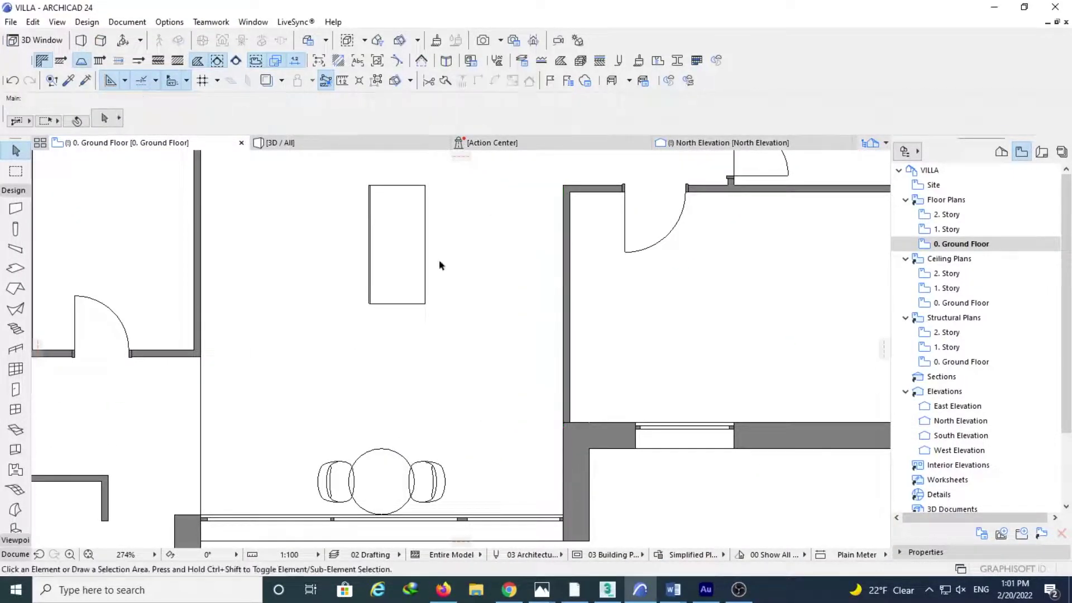
Step: Open the default settings for placing objects and choose Cabinet Base Triple Door 24 from the Kitchen Cabinets 24 library folder
{"action": "left_click", "coordinate": [16, 527]}
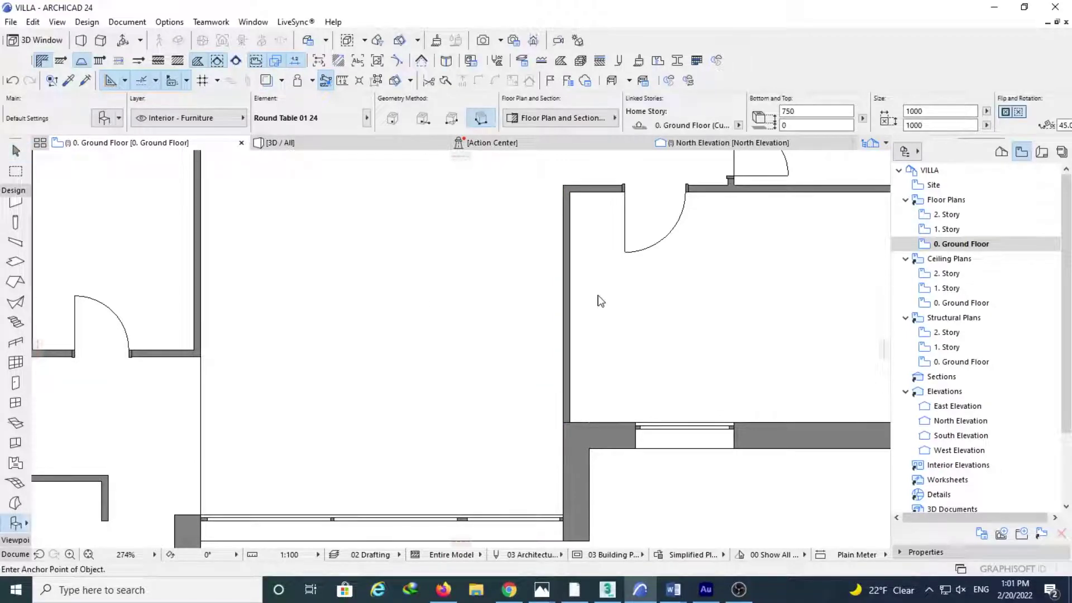
{"action": "key", "text": "ctrl+t"}
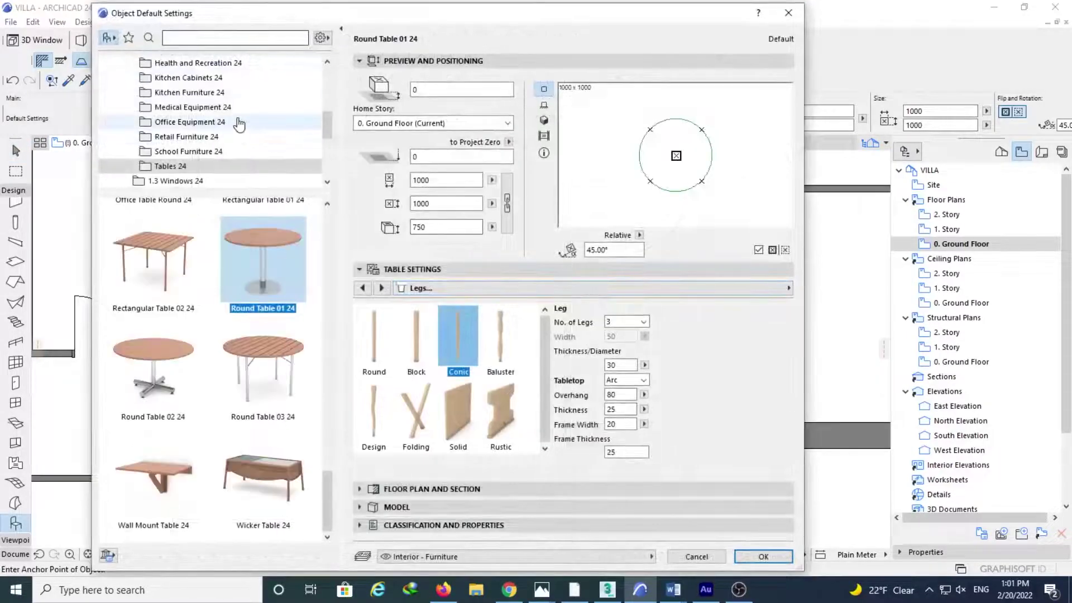
{"action": "left_click", "coordinate": [190, 78]}
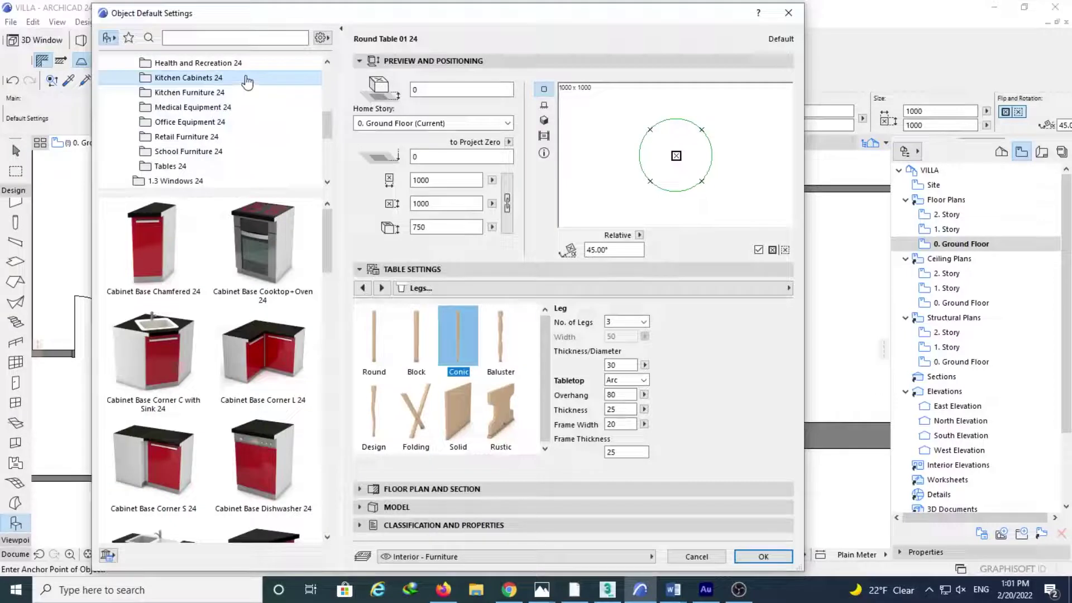
{"action": "left_click", "coordinate": [201, 96]}
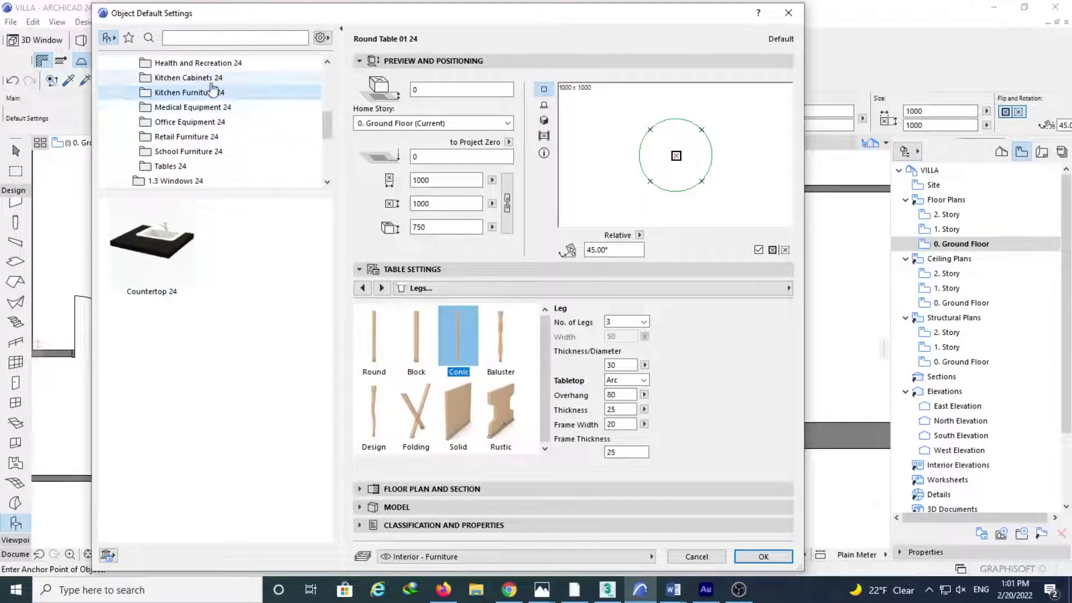
{"action": "left_click", "coordinate": [211, 82]}
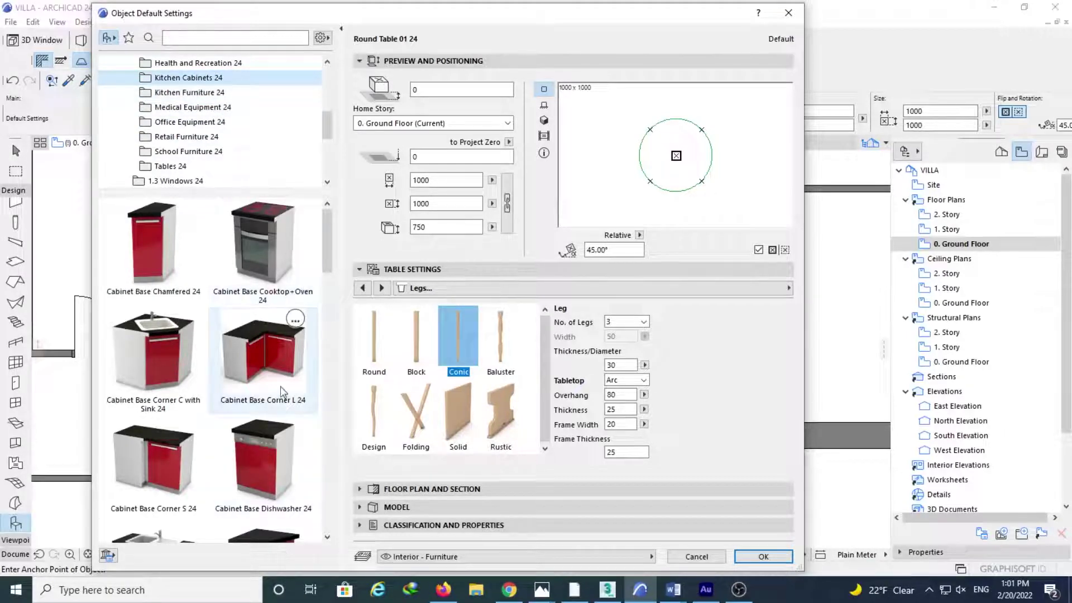
{"action": "scroll", "coordinate": [281, 393], "scroll_direction": "down", "scroll_amount": 3}
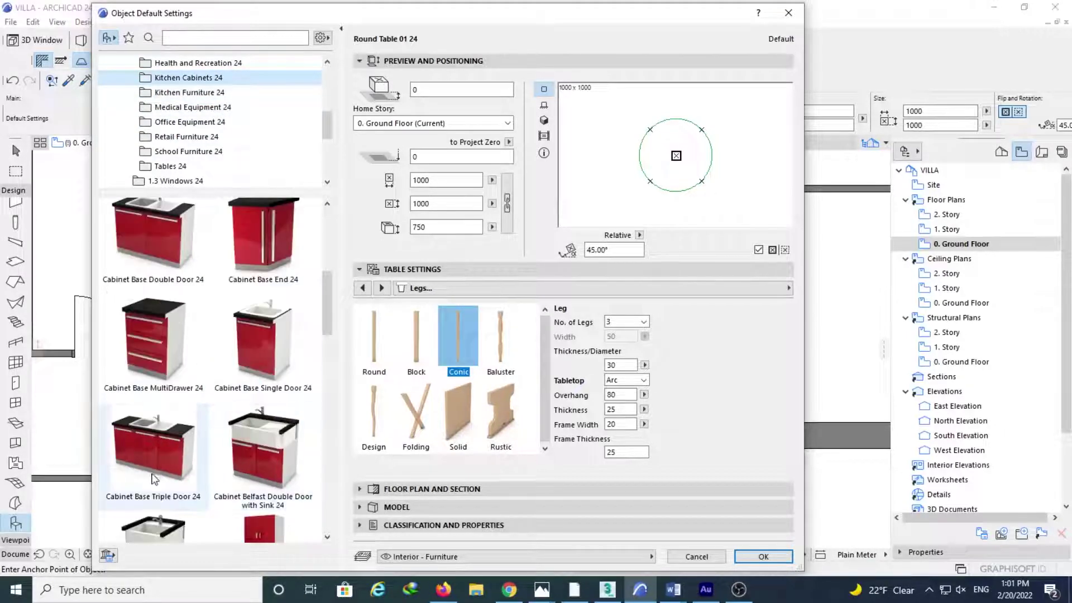
{"action": "left_click", "coordinate": [154, 445]}
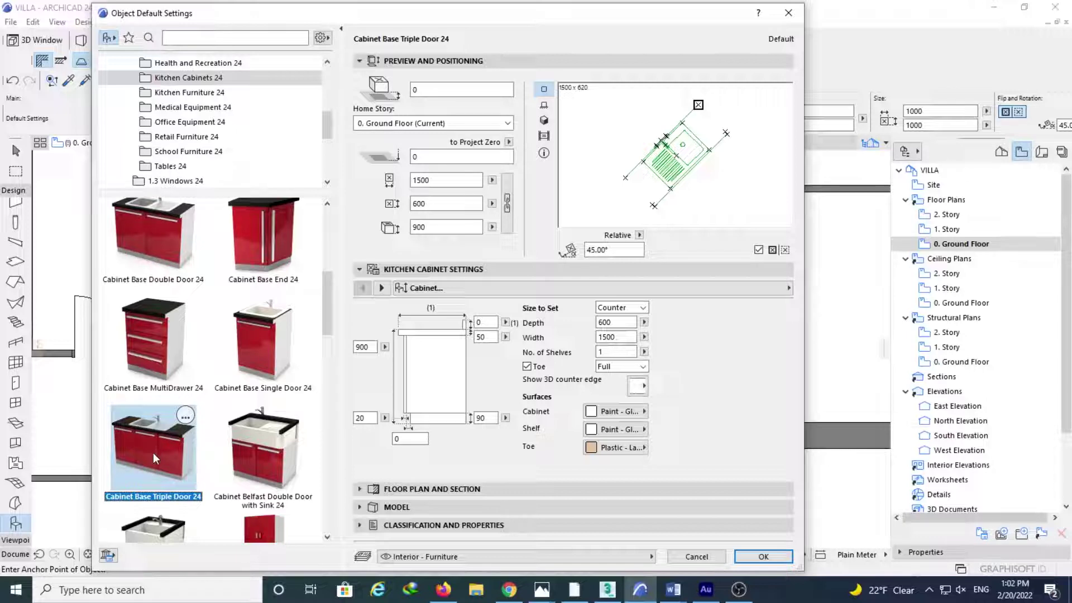
Step: Browse the kitchen cabinet models and select Cabinet Base MultiDrawer 24 instead
{"action": "scroll", "coordinate": [187, 339], "scroll_direction": "down", "scroll_amount": 3}
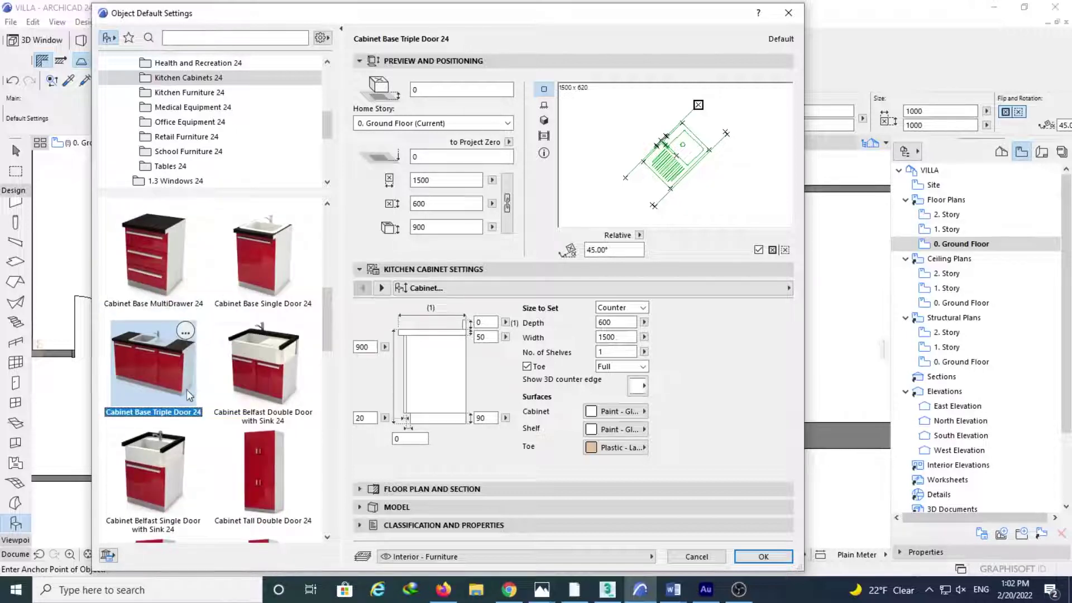
{"action": "scroll", "coordinate": [190, 395], "scroll_direction": "down", "scroll_amount": 7}
{"action": "scroll", "coordinate": [194, 373], "scroll_direction": "up", "scroll_amount": 6}
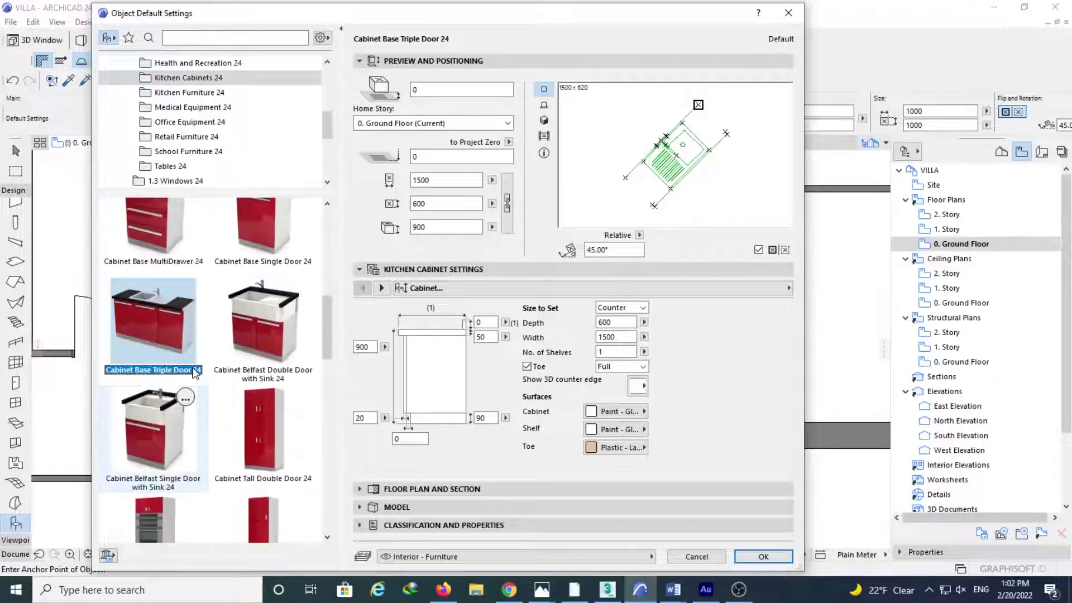
{"action": "scroll", "coordinate": [195, 373], "scroll_direction": "up", "scroll_amount": 5}
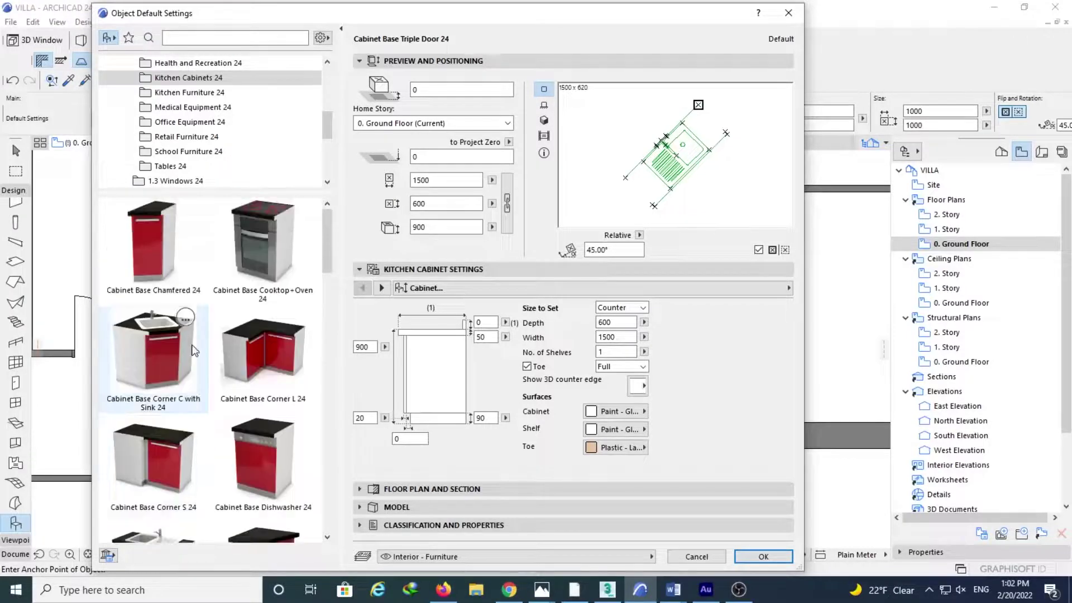
{"action": "scroll", "coordinate": [194, 351], "scroll_direction": "down", "scroll_amount": 8}
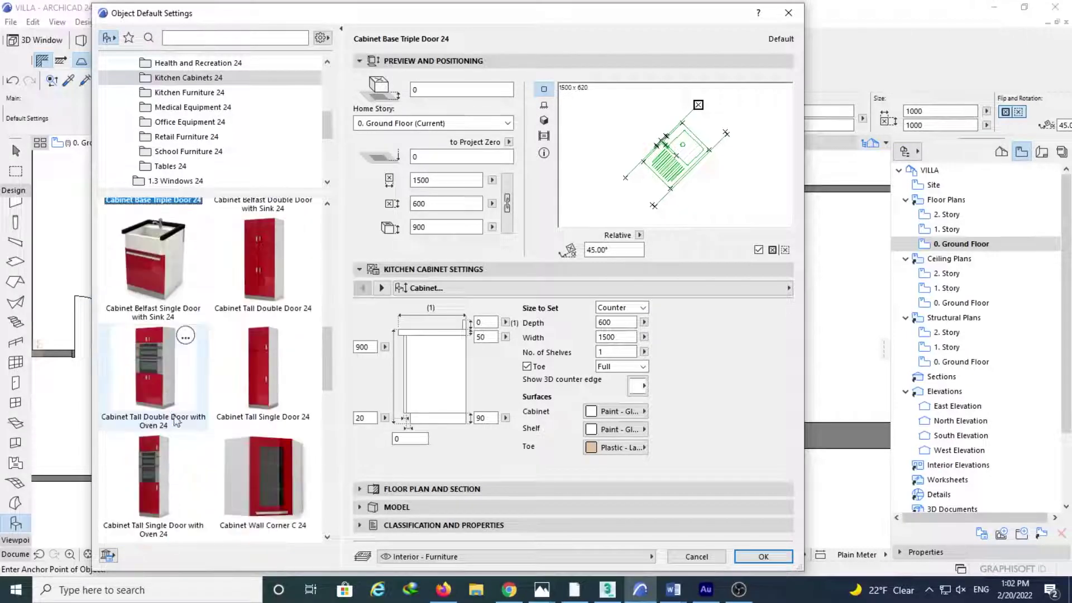
{"action": "scroll", "coordinate": [177, 421], "scroll_direction": "down", "scroll_amount": 10}
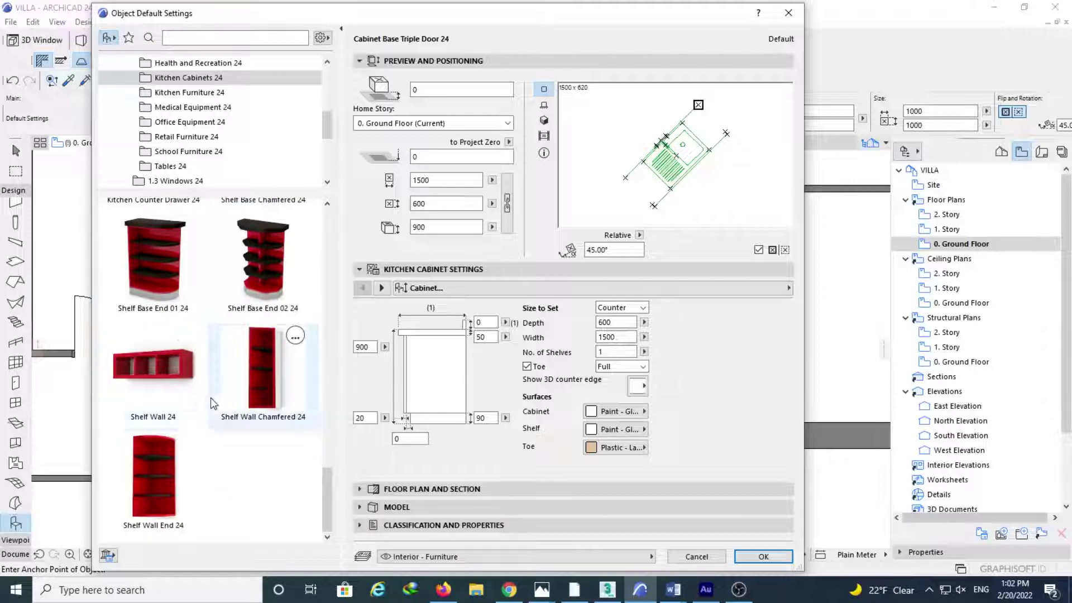
{"action": "scroll", "coordinate": [210, 398], "scroll_direction": "up", "scroll_amount": 6}
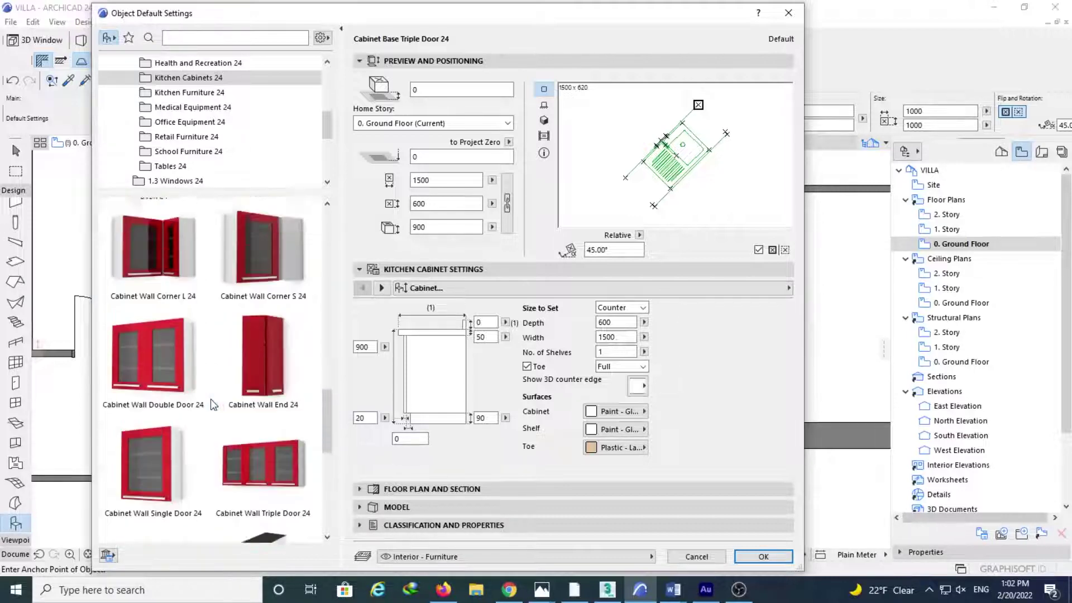
{"action": "scroll", "coordinate": [211, 401], "scroll_direction": "up", "scroll_amount": 9}
{"action": "left_click", "coordinate": [193, 330]}
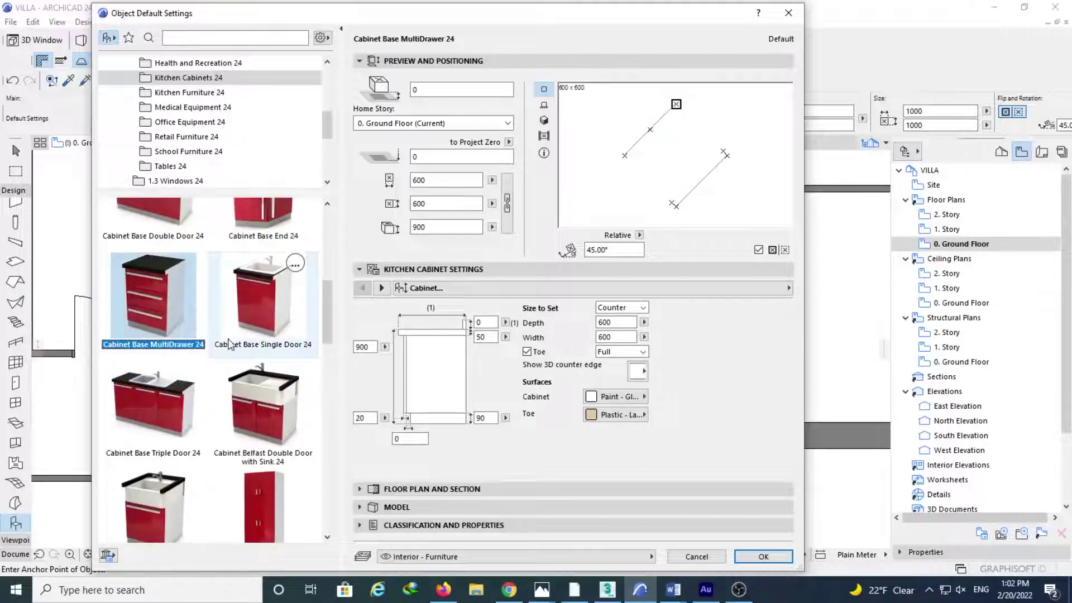
Step: Review the base cabinet models and switch the default object back to Cabinet Base Triple Door 24
{"action": "scroll", "coordinate": [225, 385], "scroll_direction": "up", "scroll_amount": 2}
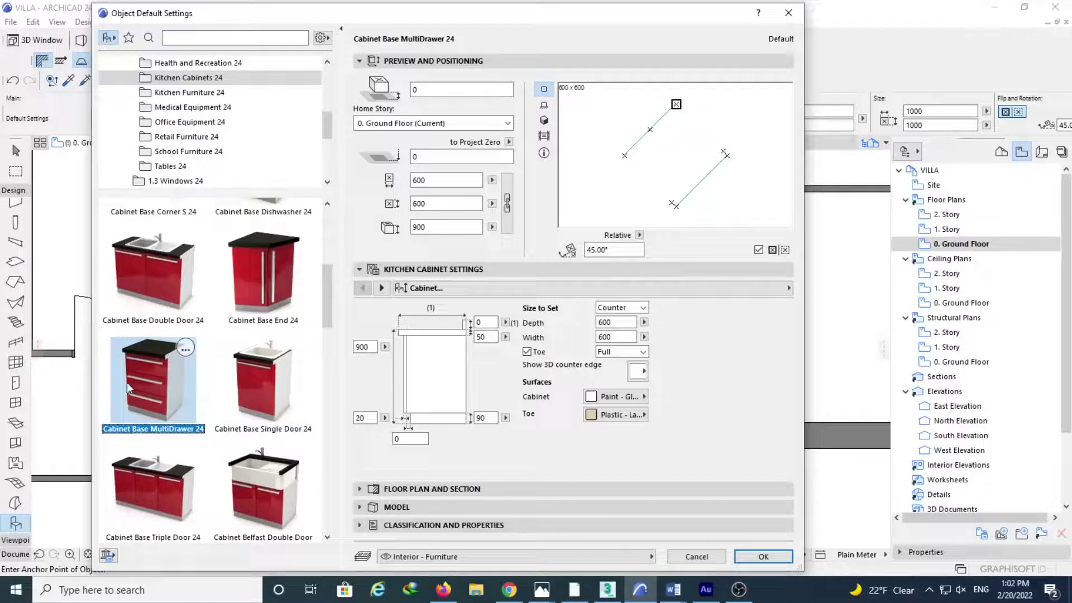
{"action": "scroll", "coordinate": [193, 434], "scroll_direction": "up", "scroll_amount": 3}
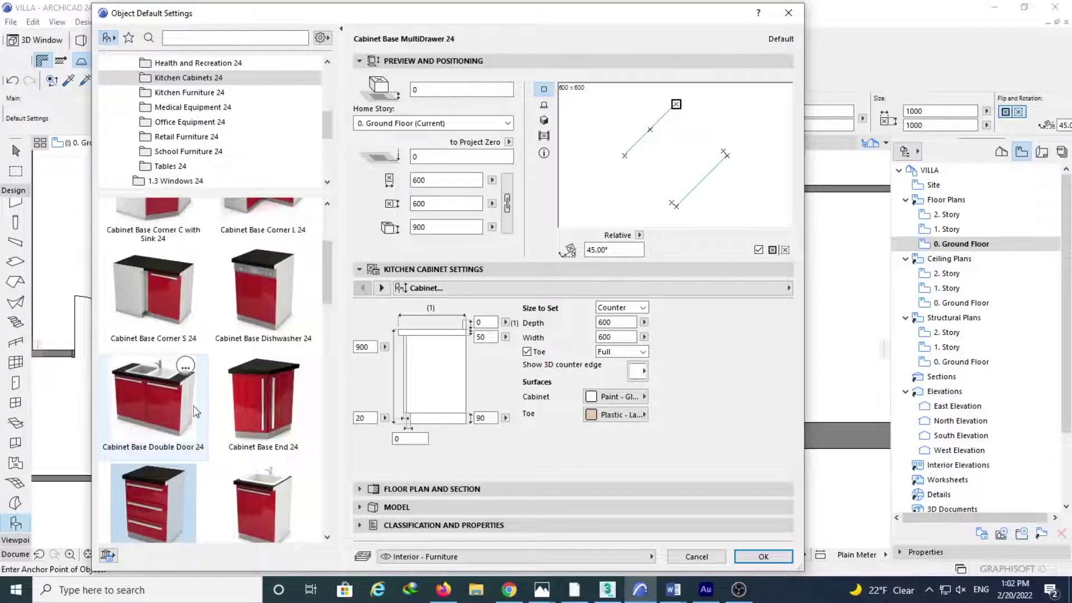
{"action": "scroll", "coordinate": [193, 407], "scroll_direction": "up", "scroll_amount": 2}
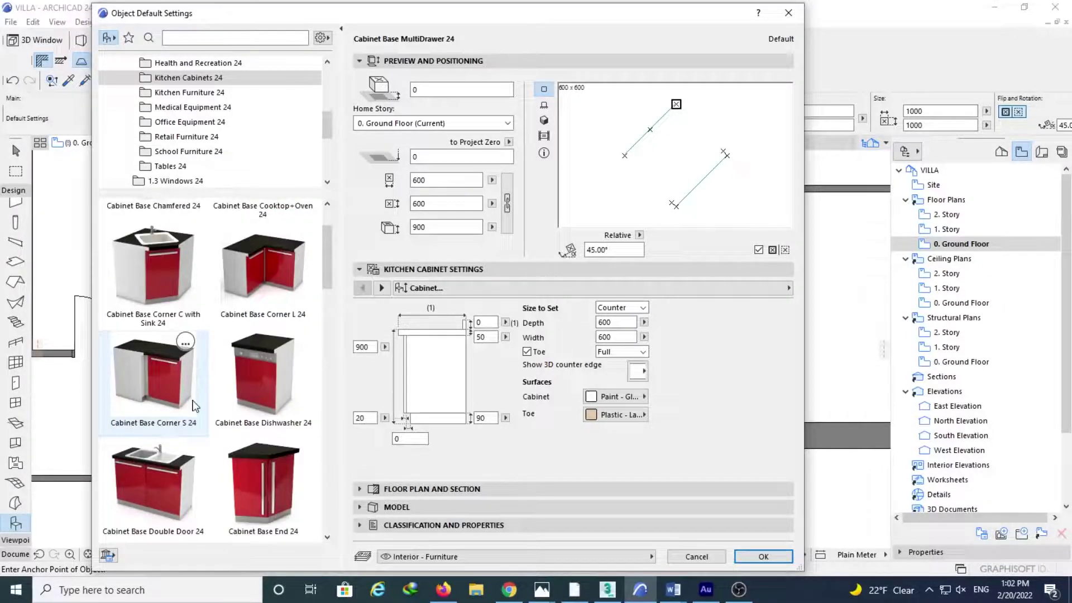
{"action": "scroll", "coordinate": [193, 406], "scroll_direction": "down", "scroll_amount": 4}
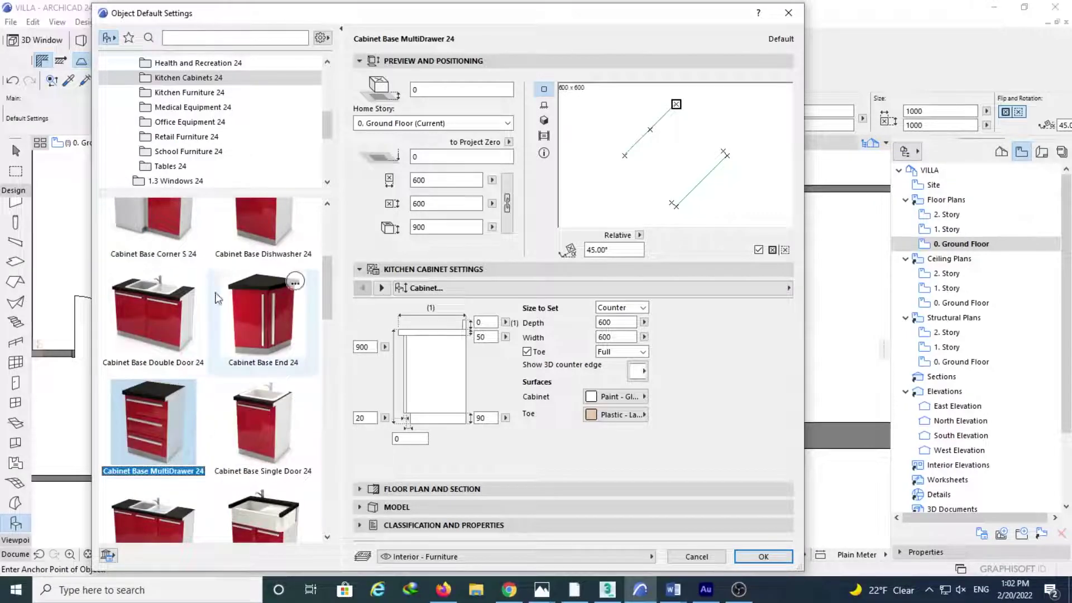
{"action": "scroll", "coordinate": [170, 442], "scroll_direction": "down", "scroll_amount": 3}
{"action": "scroll", "coordinate": [170, 443], "scroll_direction": "down", "scroll_amount": 1}
{"action": "left_click", "coordinate": [143, 364]}
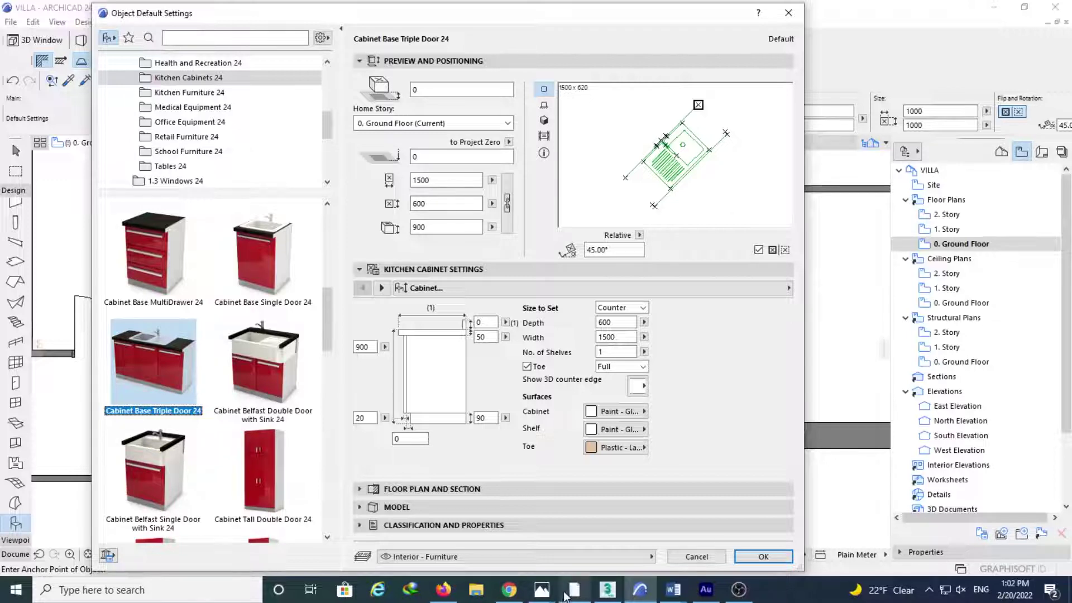
Step: Switch to Photos and enlarge the front view of the reference kitchen to examine the cabinet and drawer layout
{"action": "mouse_move", "coordinate": [542, 589]}
{"action": "left_click", "coordinate": [501, 552]}
{"action": "left_click", "coordinate": [467, 37]}
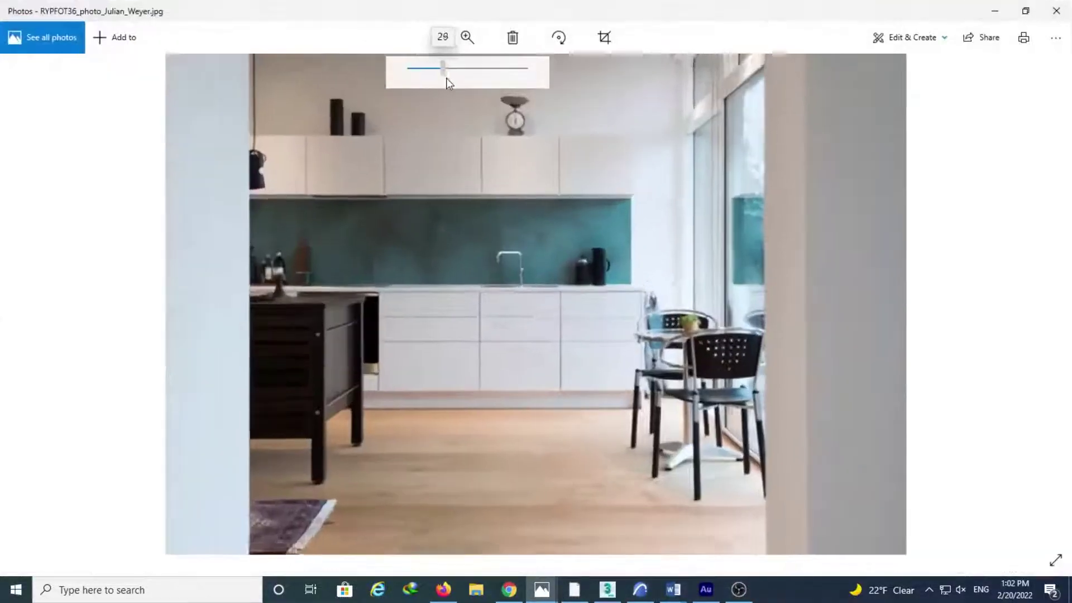
{"action": "left_click_drag", "start_coordinate": [446, 78], "coordinate": [450, 78]}
{"action": "left_click_drag", "start_coordinate": [521, 273], "coordinate": [546, 315]}
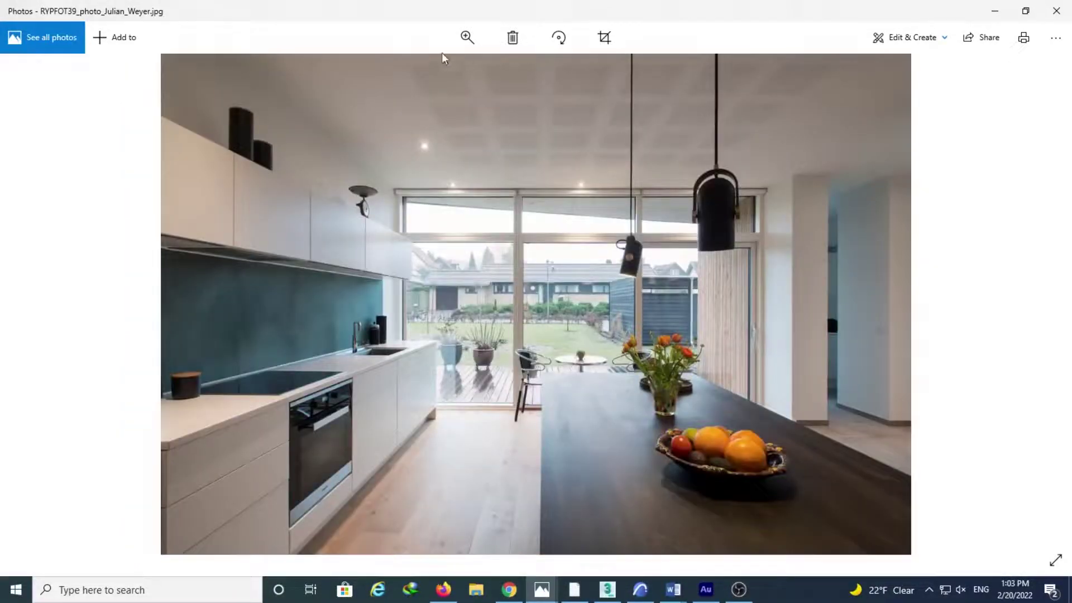
Step: Enlarge the angled reference kitchen photo to examine the sink, cooktop and oven arrangement, and return to ARCHICAD
{"action": "left_click", "coordinate": [467, 38]}
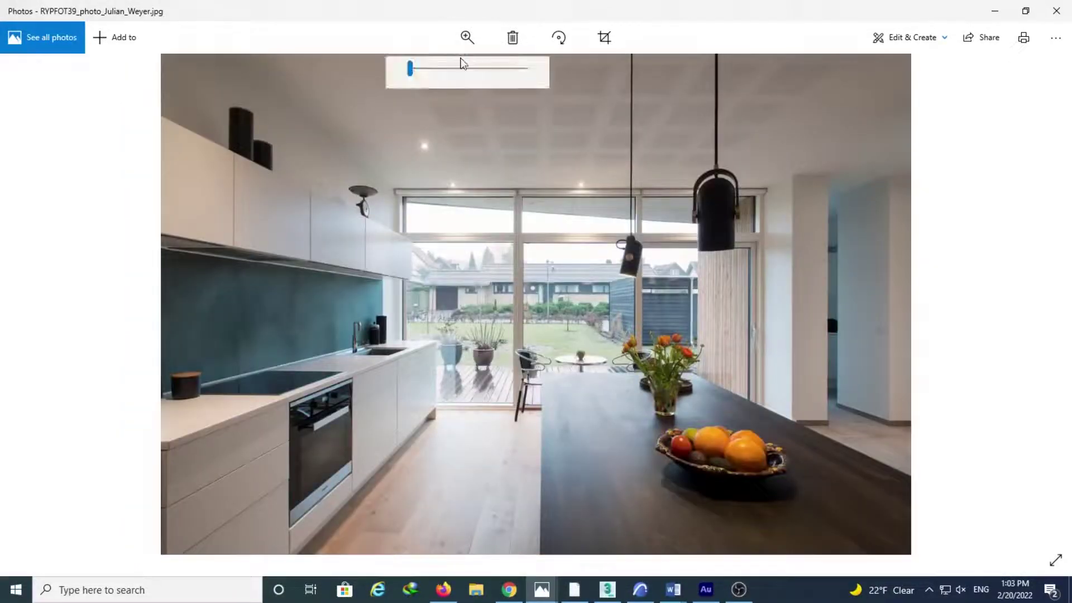
{"action": "left_click_drag", "start_coordinate": [413, 69], "coordinate": [449, 69]}
{"action": "left_click_drag", "start_coordinate": [381, 322], "coordinate": [540, 351]}
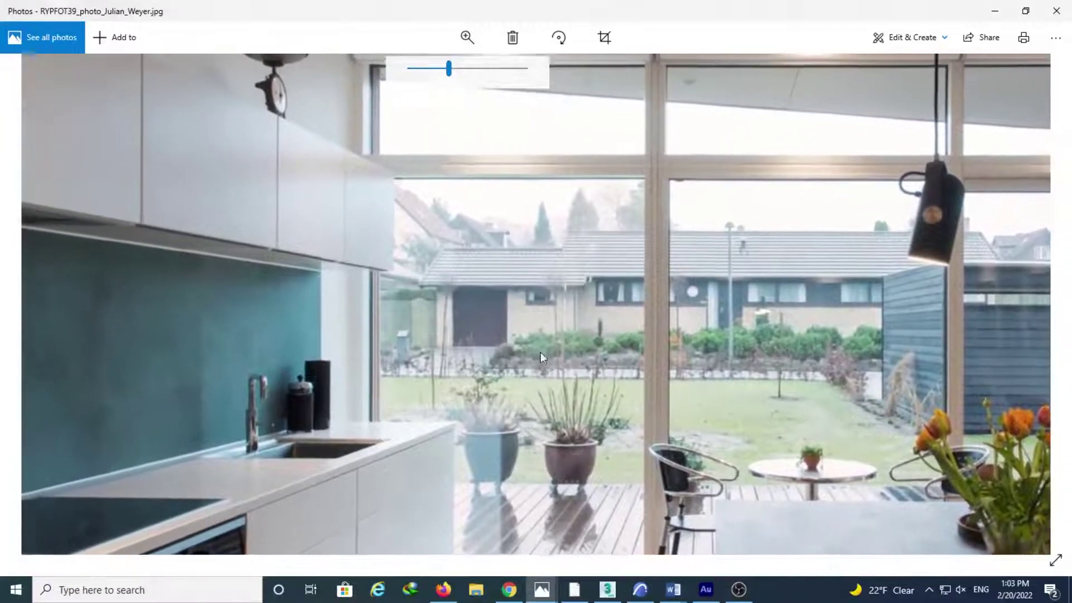
{"action": "left_click_drag", "start_coordinate": [274, 472], "coordinate": [346, 408]}
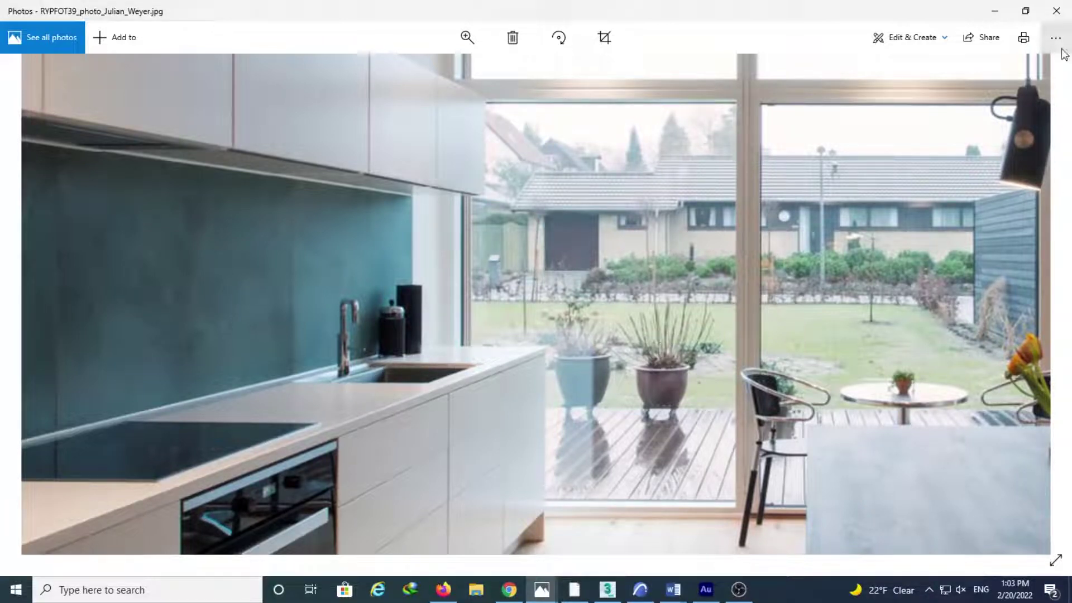
{"action": "left_click", "coordinate": [994, 12]}
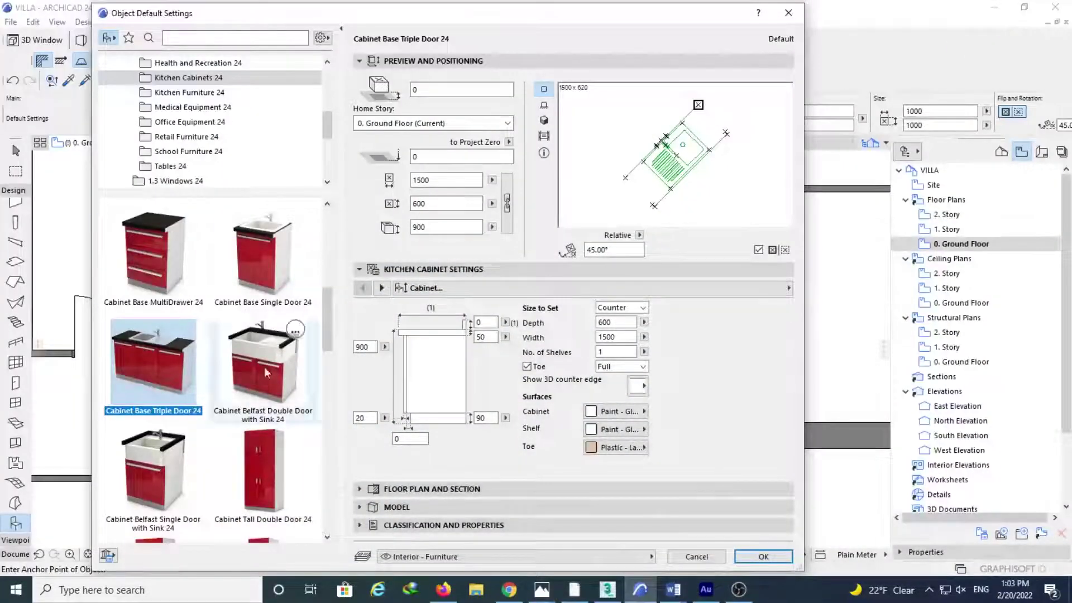
Step: Move the object settings dialog aside and reopen the angled kitchen photo in Photos to check the cabinet design
{"action": "mouse_move", "coordinate": [178, 381]}
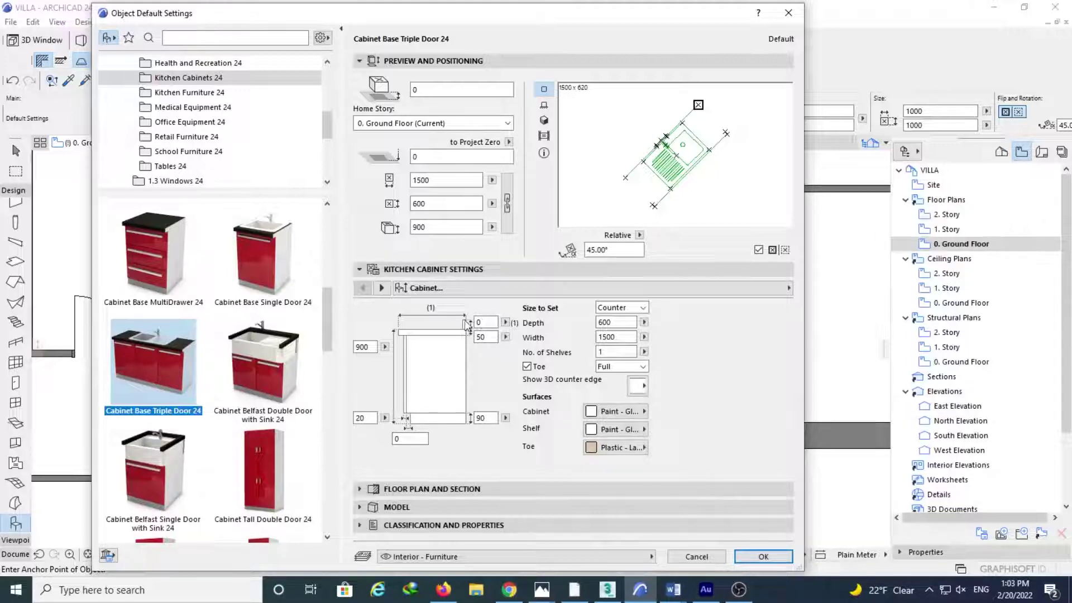
{"action": "left_click_drag", "start_coordinate": [685, 22], "coordinate": [648, 77]}
{"action": "mouse_move", "coordinate": [539, 595]}
{"action": "left_click", "coordinate": [469, 531]}
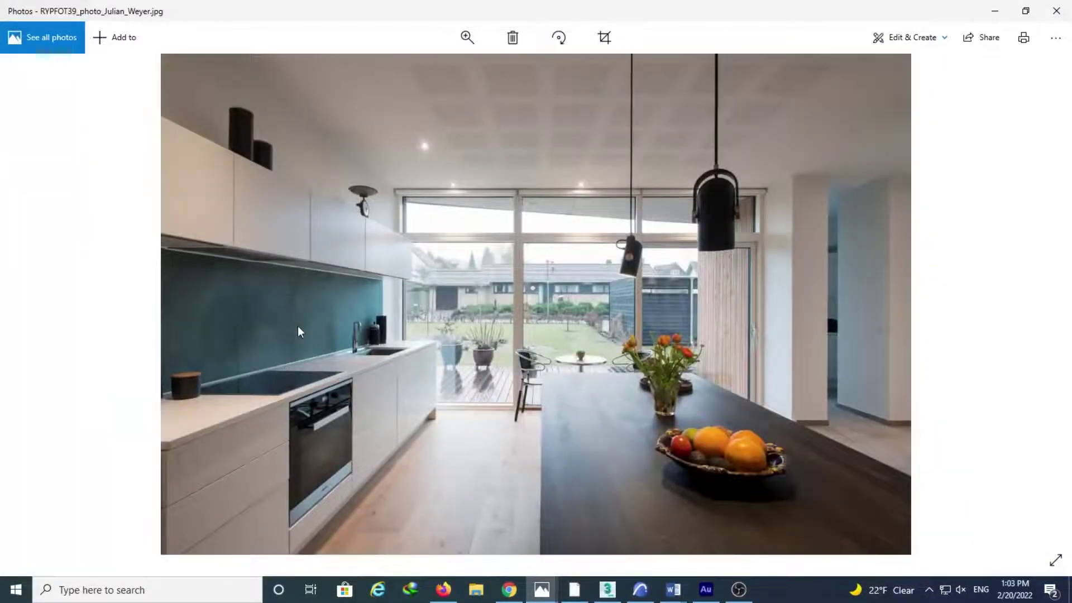
Step: Return to ARCHICAD, set the cabinet's backsplash height to 700 in the kitchen cabinet settings, and preview the object in 3D
{"action": "left_click", "coordinate": [995, 11]}
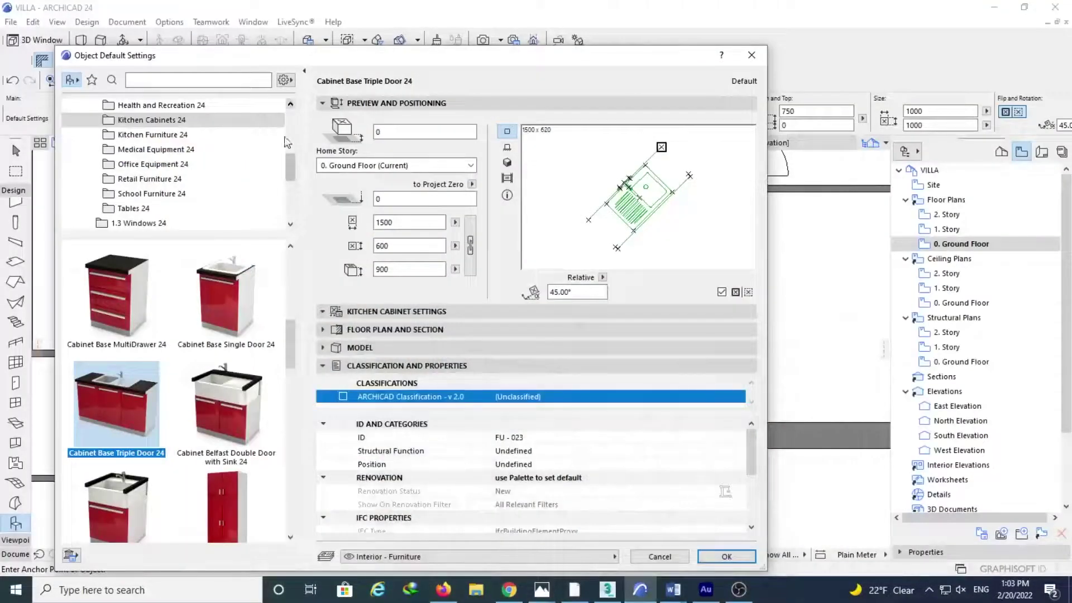
{"action": "left_click", "coordinate": [396, 311]}
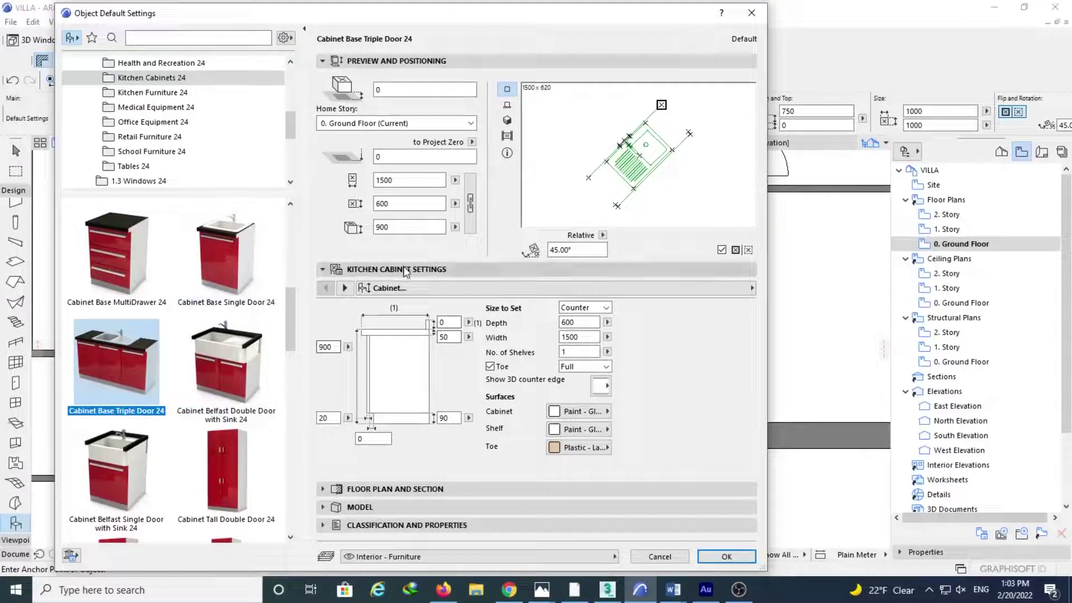
{"action": "left_click", "coordinate": [368, 332]}
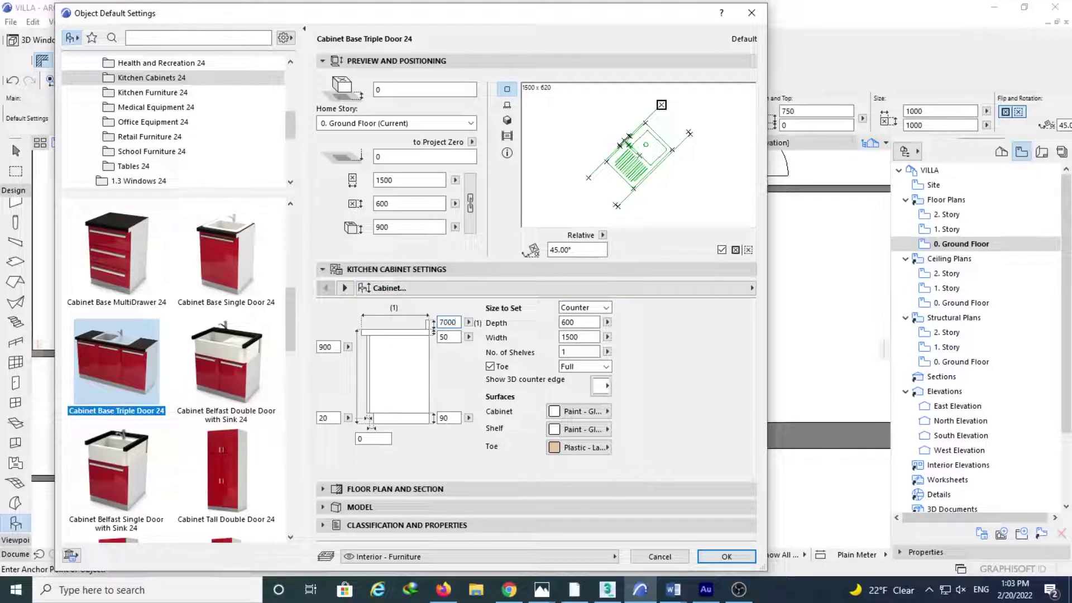
{"action": "type", "text": "700"}
{"action": "key", "text": "Return"}
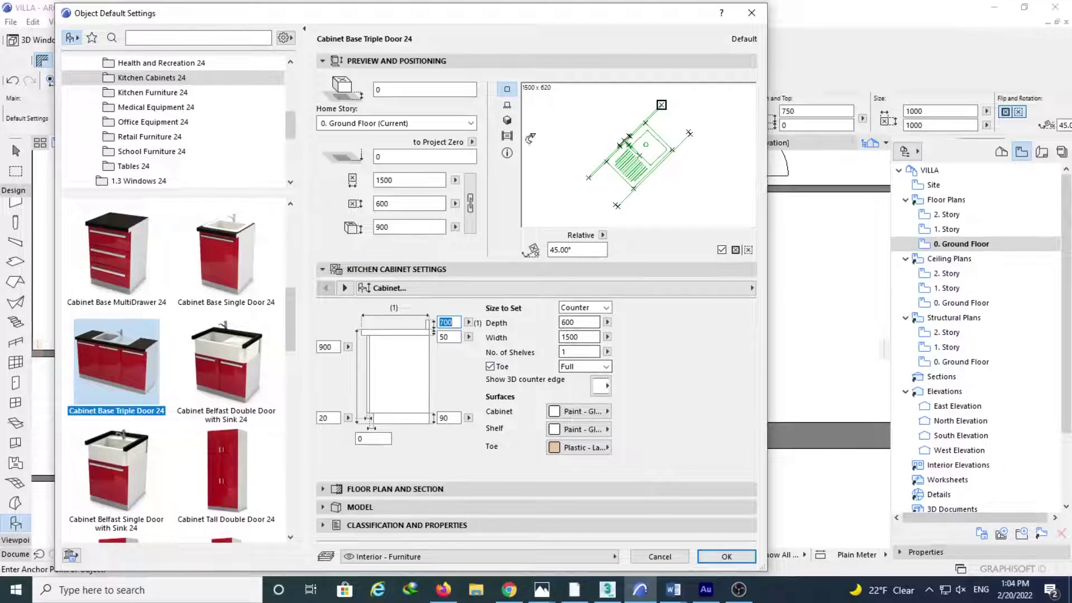
{"action": "left_click", "coordinate": [513, 121]}
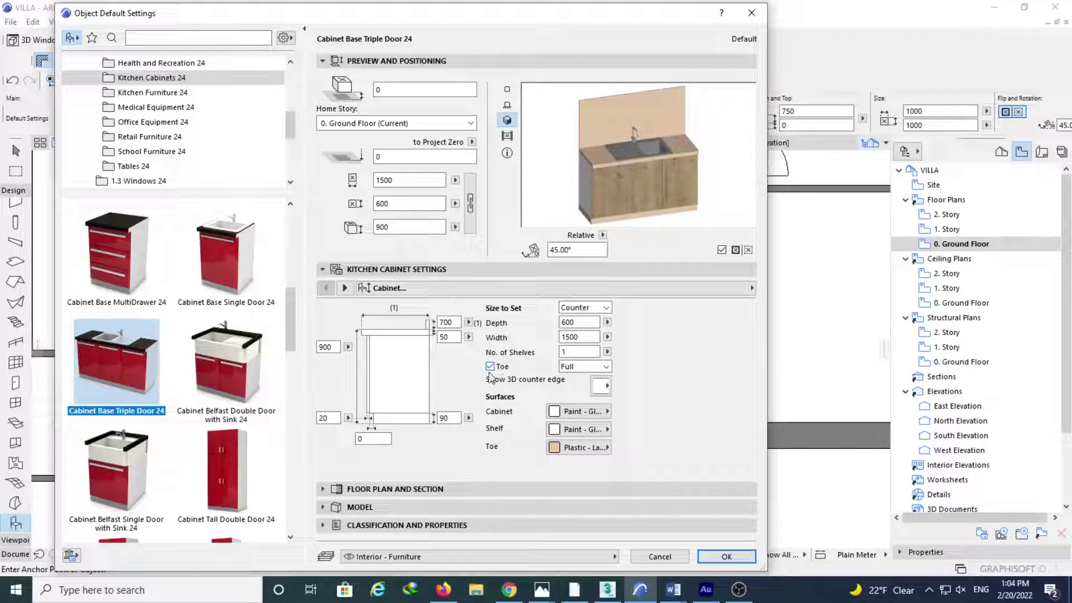
Step: Try the Circle and Rectangular toe shapes on the cabinet and set the toe back to Full
{"action": "left_click", "coordinate": [583, 366]}
{"action": "left_click", "coordinate": [582, 385]}
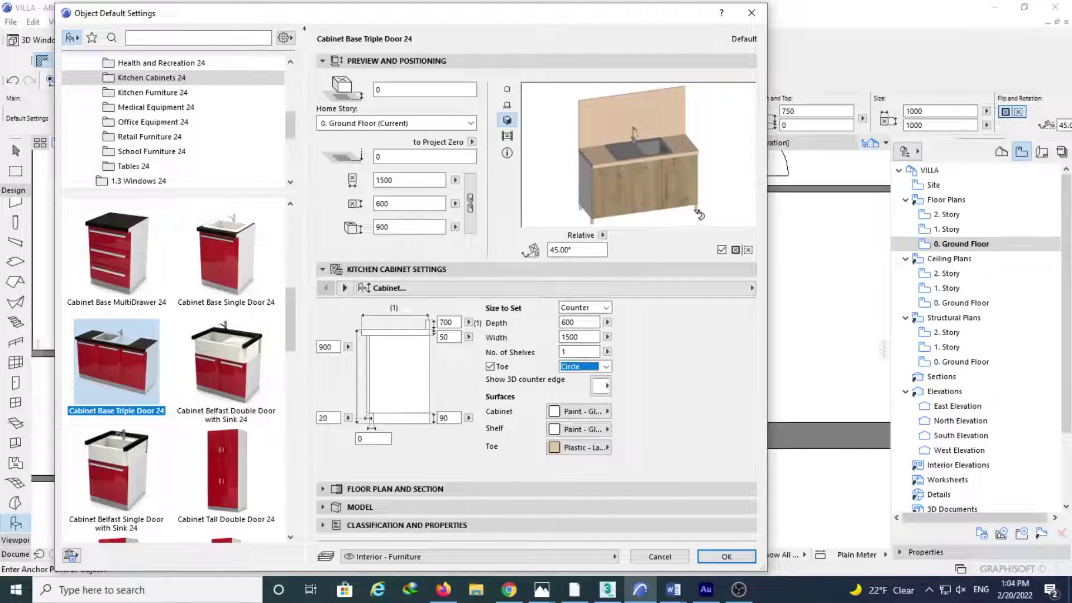
{"action": "left_click", "coordinate": [606, 366]}
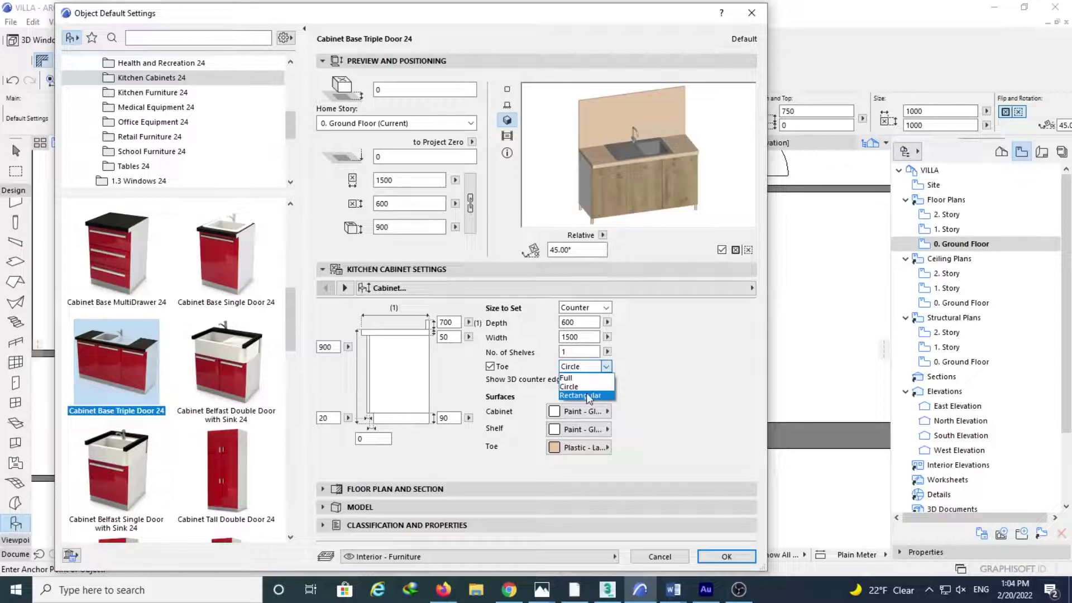
{"action": "left_click", "coordinate": [580, 395]}
{"action": "left_click", "coordinate": [602, 366]}
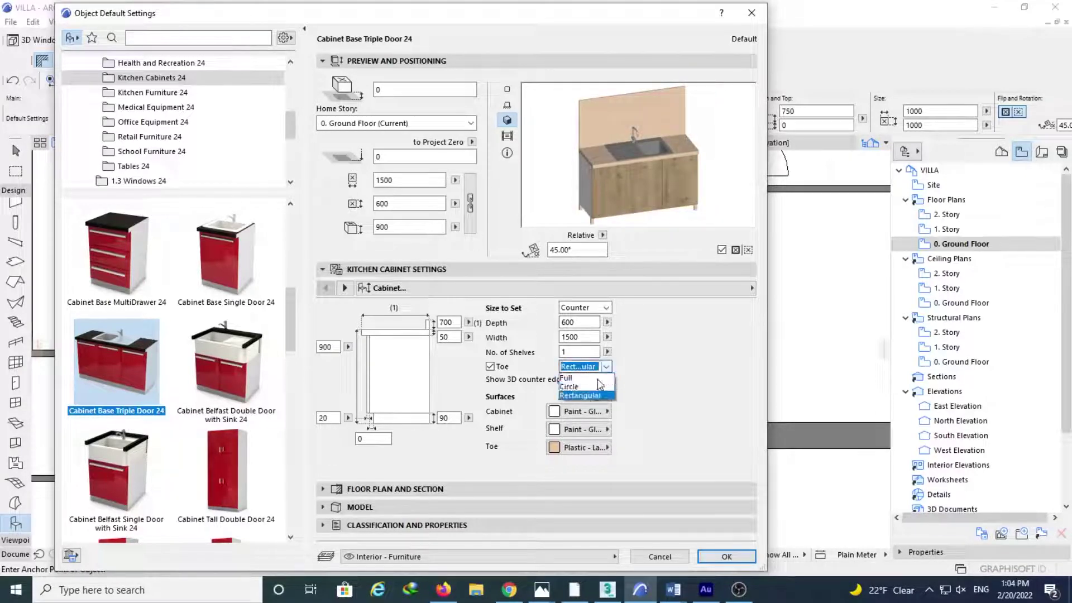
{"action": "left_click", "coordinate": [588, 379]}
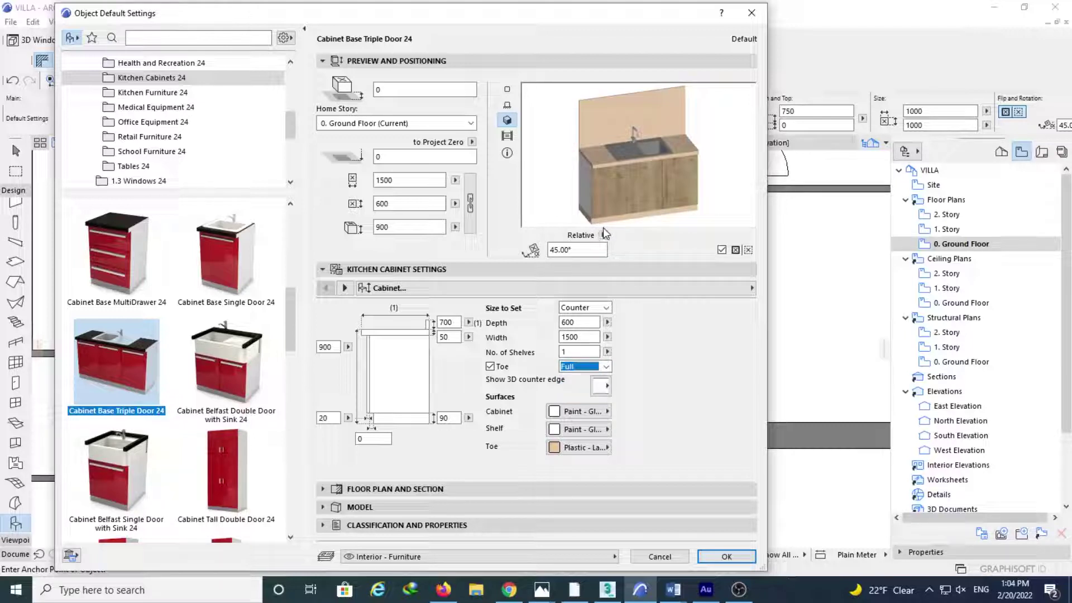
Step: Pick a 3D counter edge display option and set the toe surface to Paint - Glossy White
{"action": "left_click", "coordinate": [602, 385]}
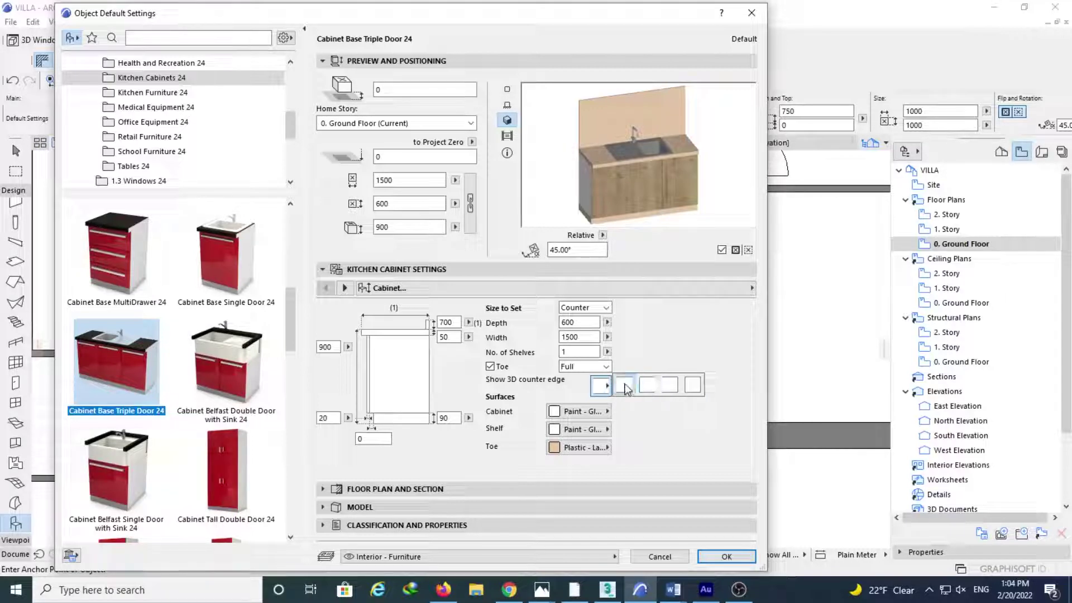
{"action": "left_click", "coordinate": [668, 385]}
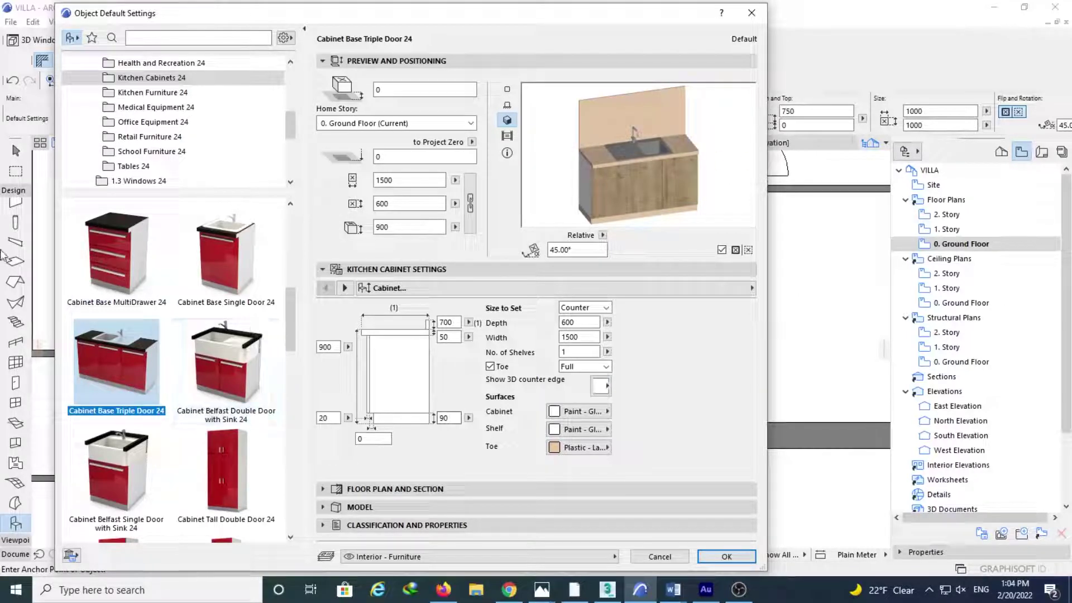
{"action": "left_click", "coordinate": [580, 411]}
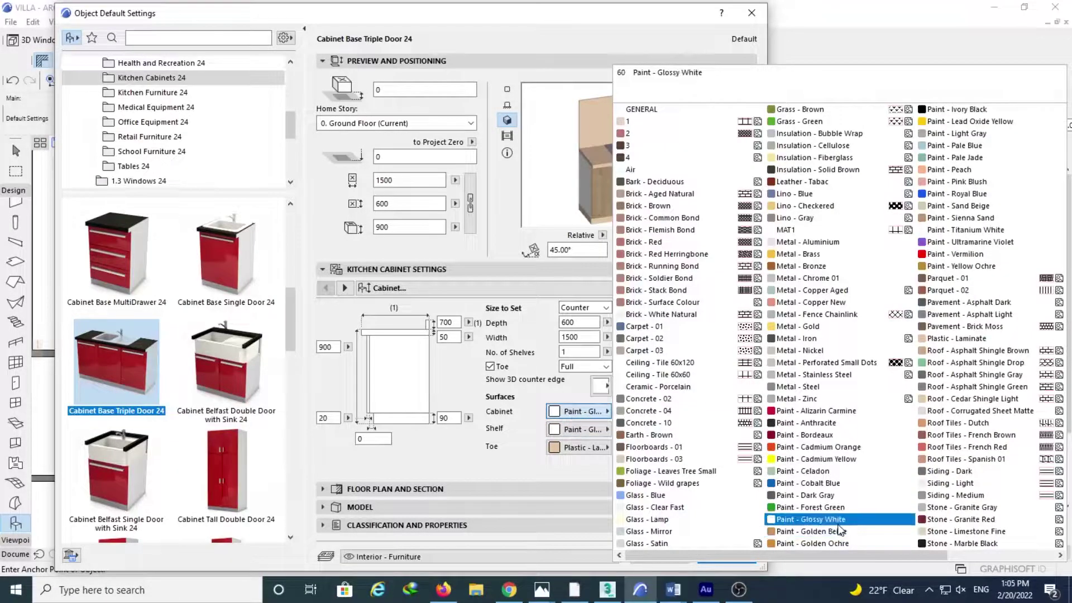
{"action": "left_click", "coordinate": [579, 423]}
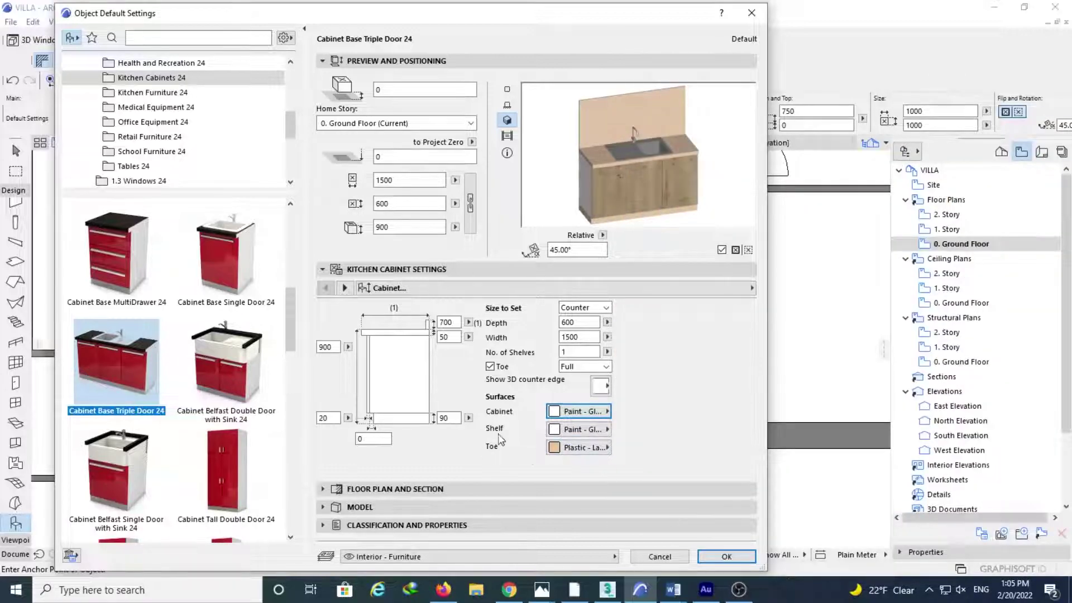
{"action": "left_click", "coordinate": [595, 448]}
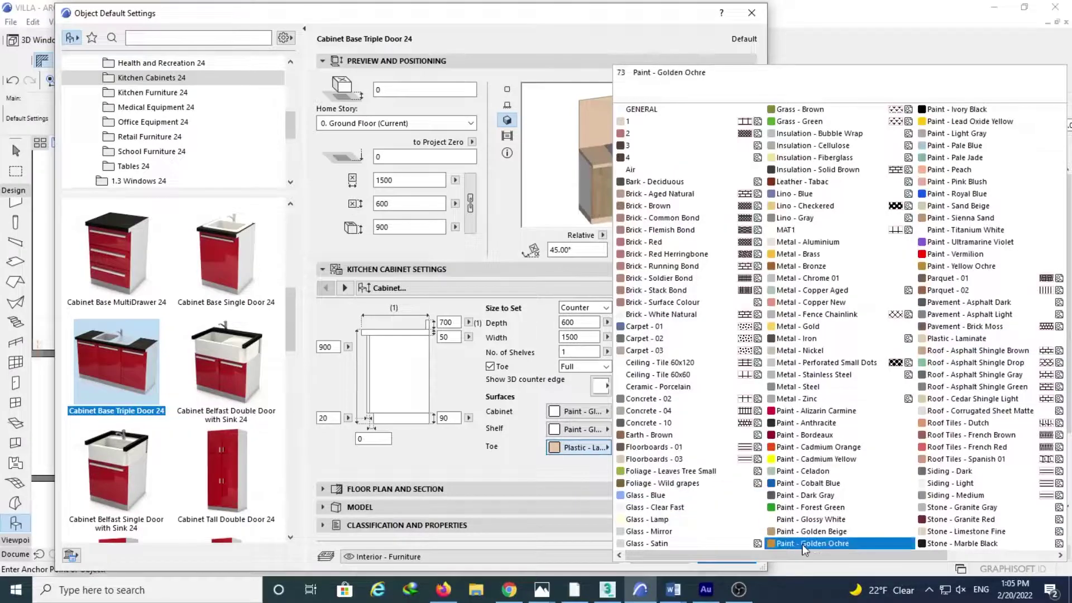
{"action": "left_click", "coordinate": [805, 519]}
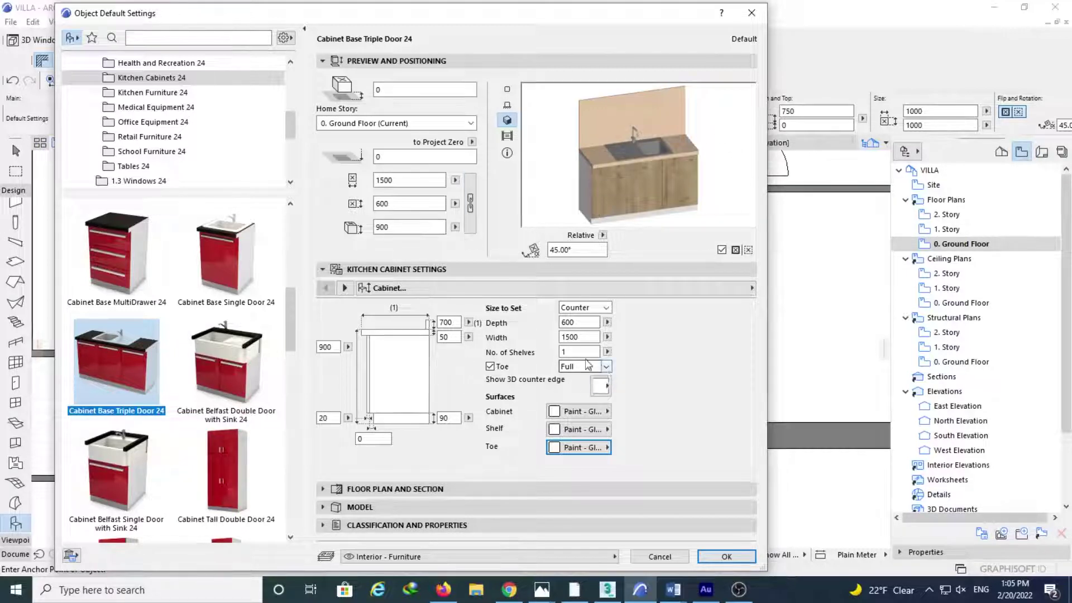
Step: Set the Size to Set option to Cabinet and check the cabinet's width and number of shelves
{"action": "double_click", "coordinate": [582, 321]}
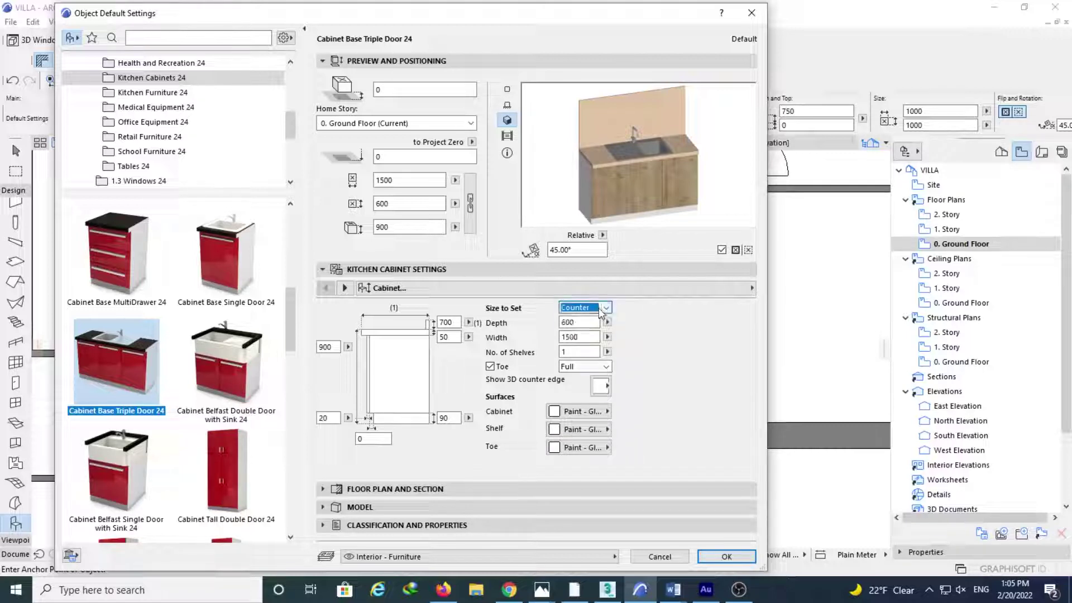
{"action": "left_click", "coordinate": [590, 328]}
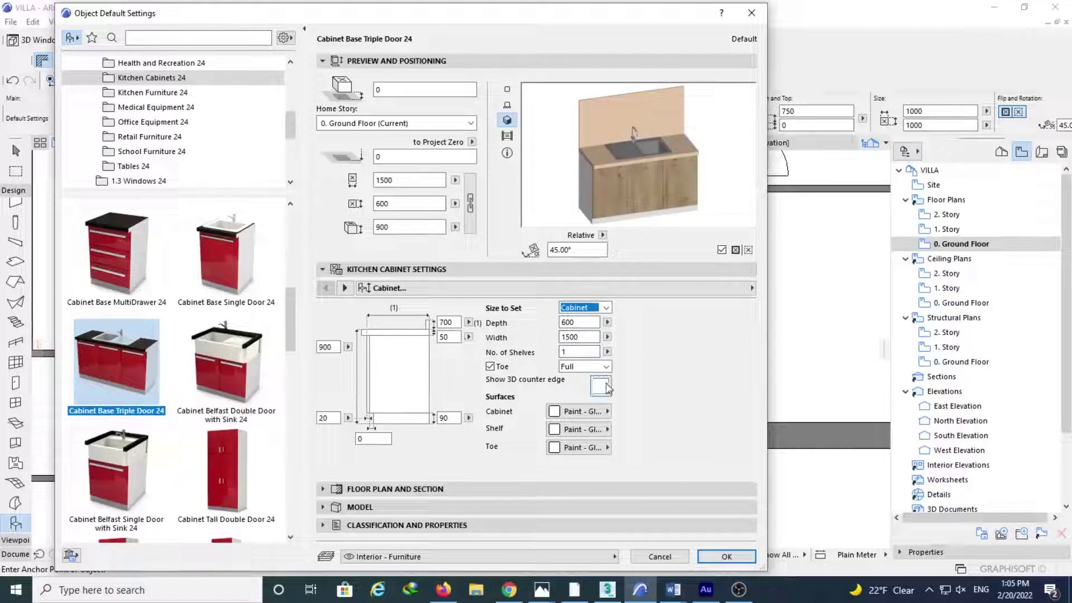
{"action": "left_click", "coordinate": [607, 337]}
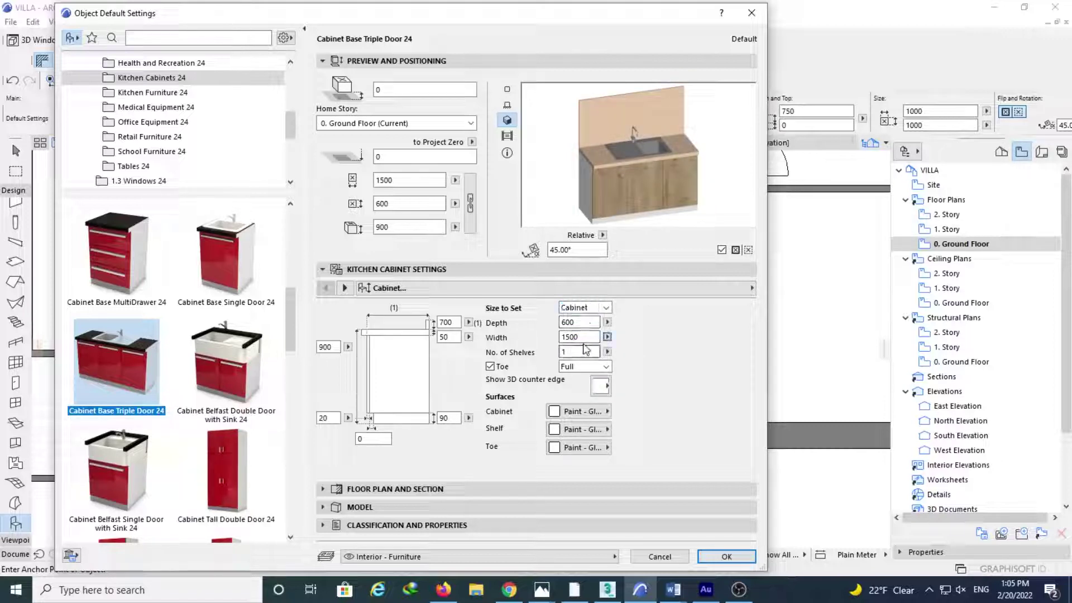
{"action": "double_click", "coordinate": [583, 338]}
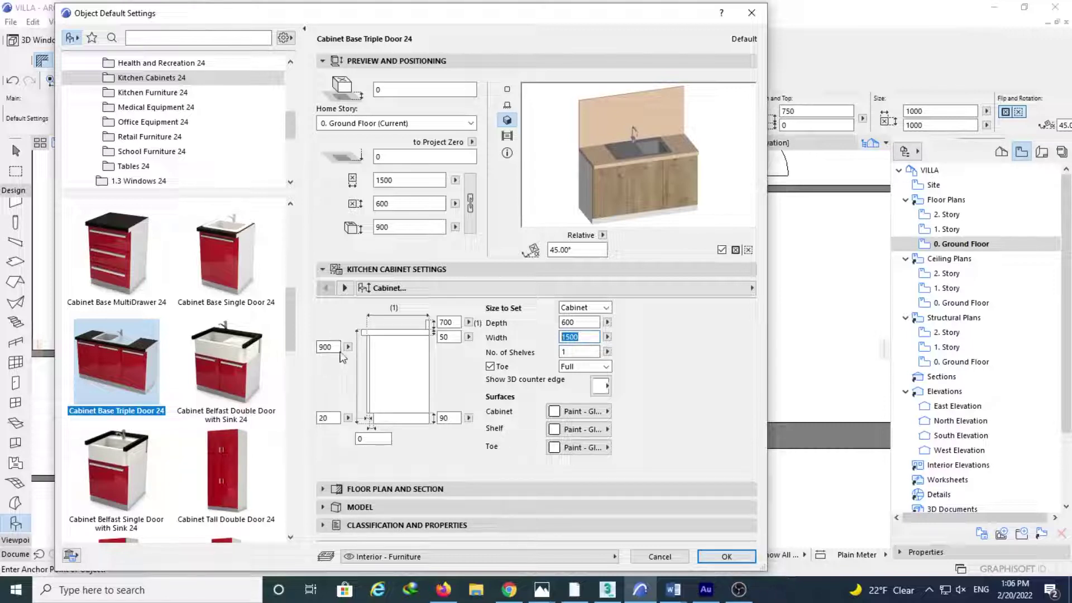
{"action": "left_click", "coordinate": [607, 352]}
{"action": "left_click", "coordinate": [597, 354]}
{"action": "double_click", "coordinate": [596, 353]}
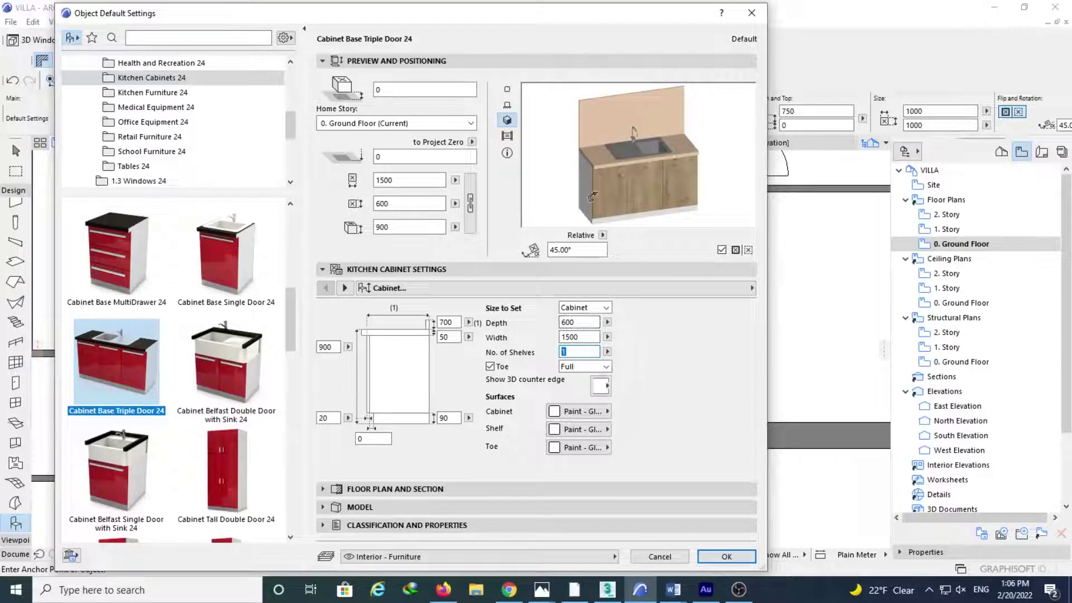
Step: In the counter settings, choose the equal double-bowl sink without a drainboard and make it undermount, keeping the Style 1 tap
{"action": "left_click", "coordinate": [347, 288]}
{"action": "left_click", "coordinate": [587, 369]}
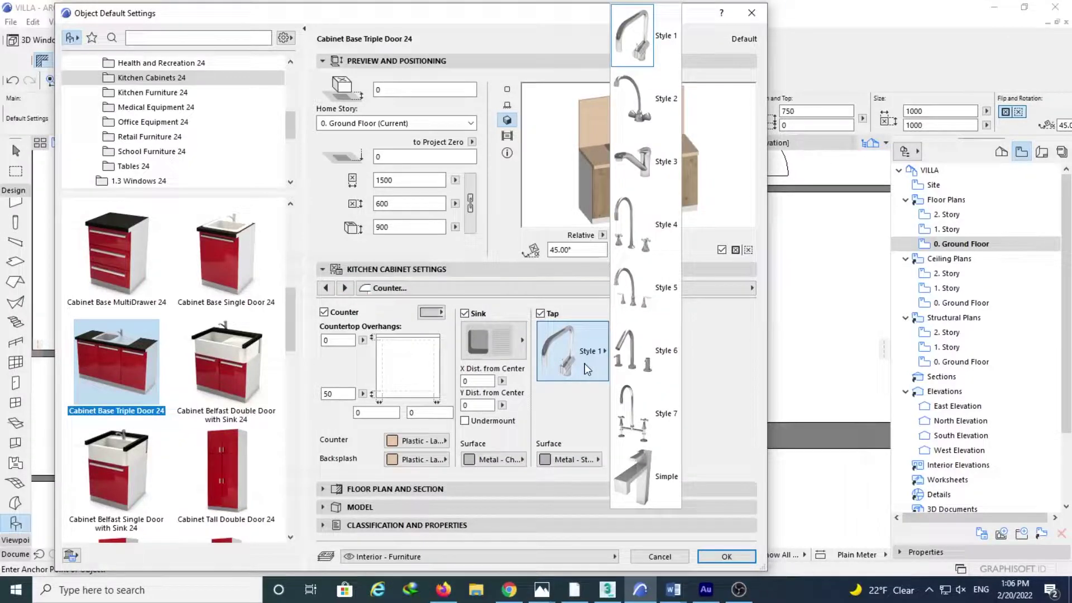
{"action": "left_click", "coordinate": [587, 369]}
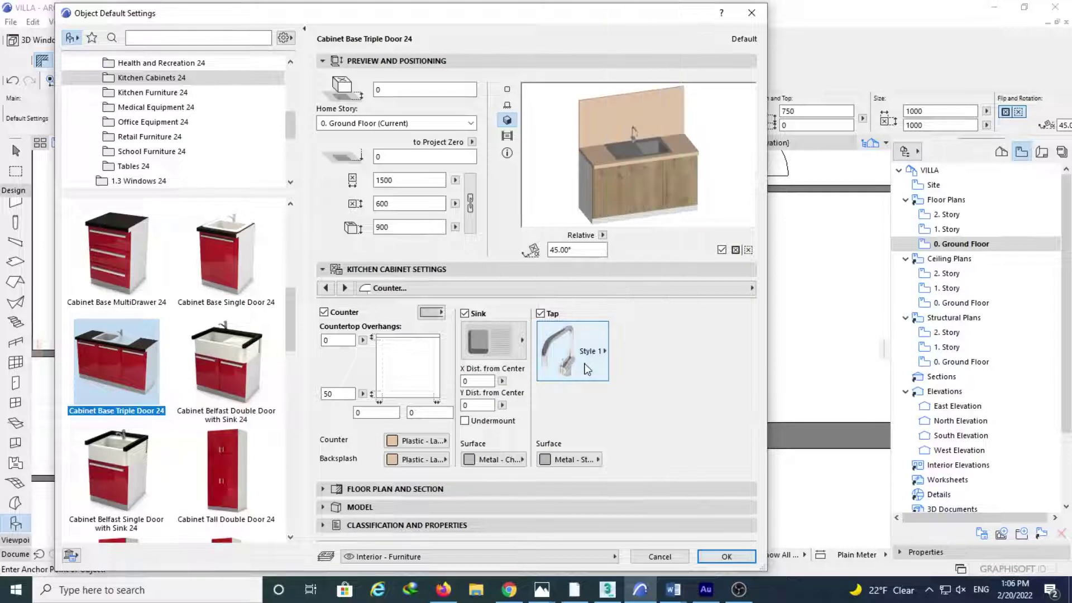
{"action": "left_click", "coordinate": [501, 349]}
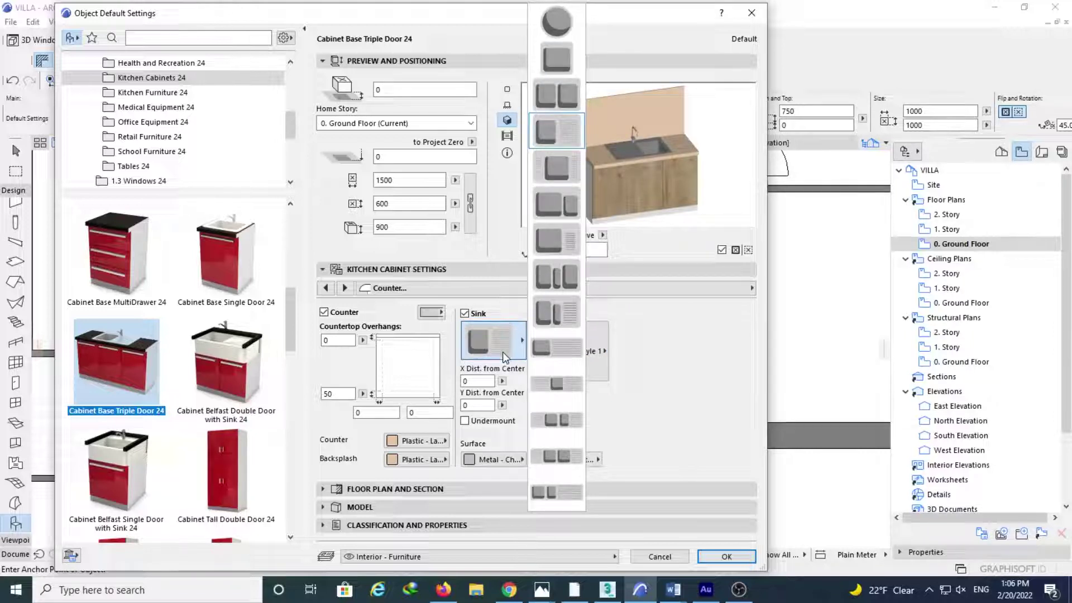
{"action": "left_click", "coordinate": [558, 100]}
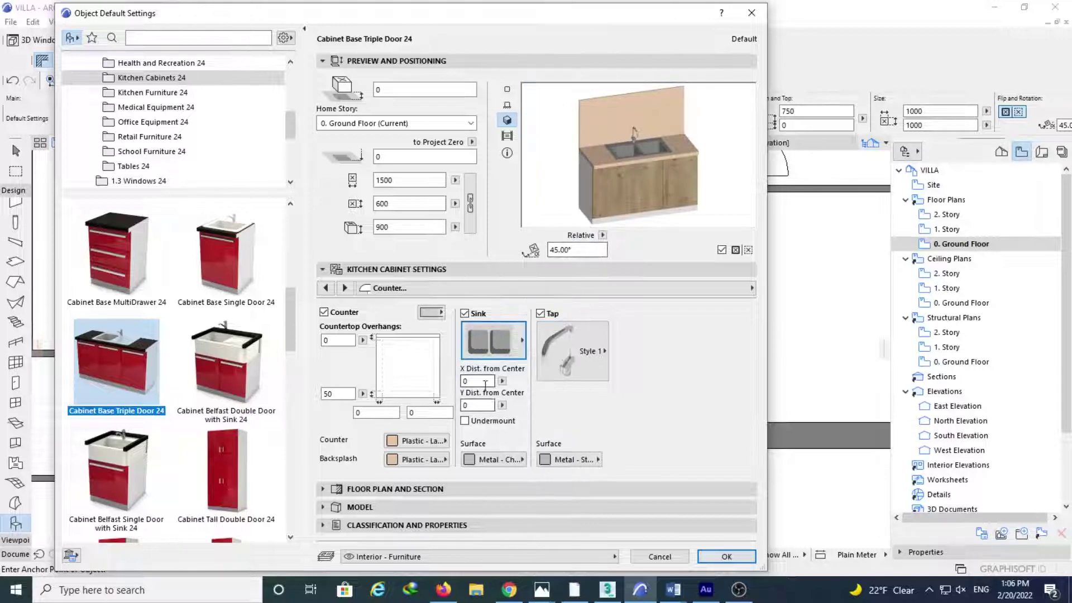
{"action": "left_click", "coordinate": [480, 423]}
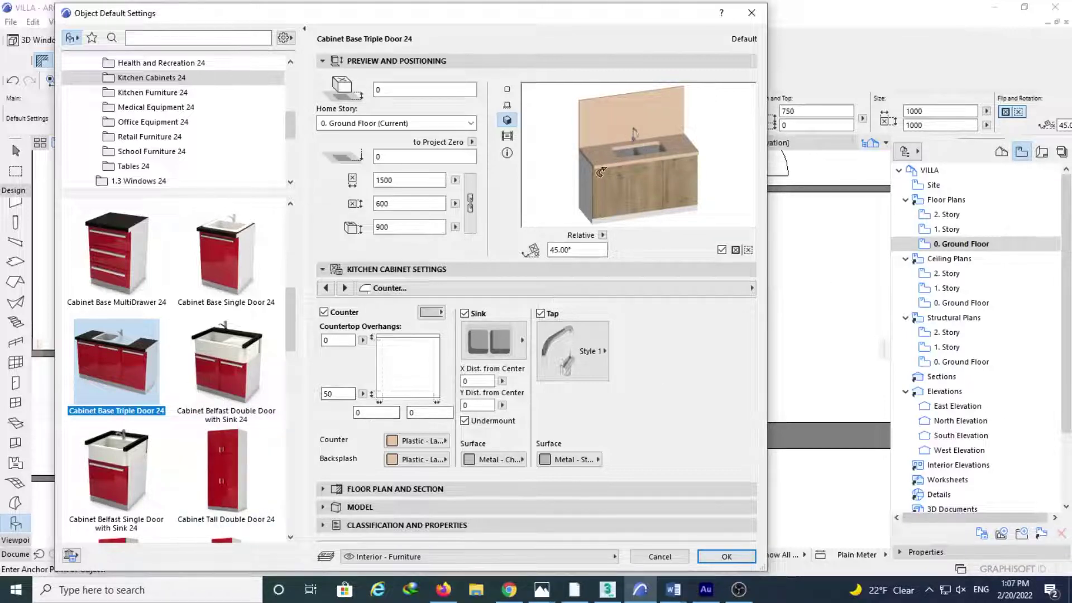
Step: Check the sink and countertop in the angled kitchen photo in Photos and return to ARCHICAD
{"action": "mouse_move", "coordinate": [541, 589]}
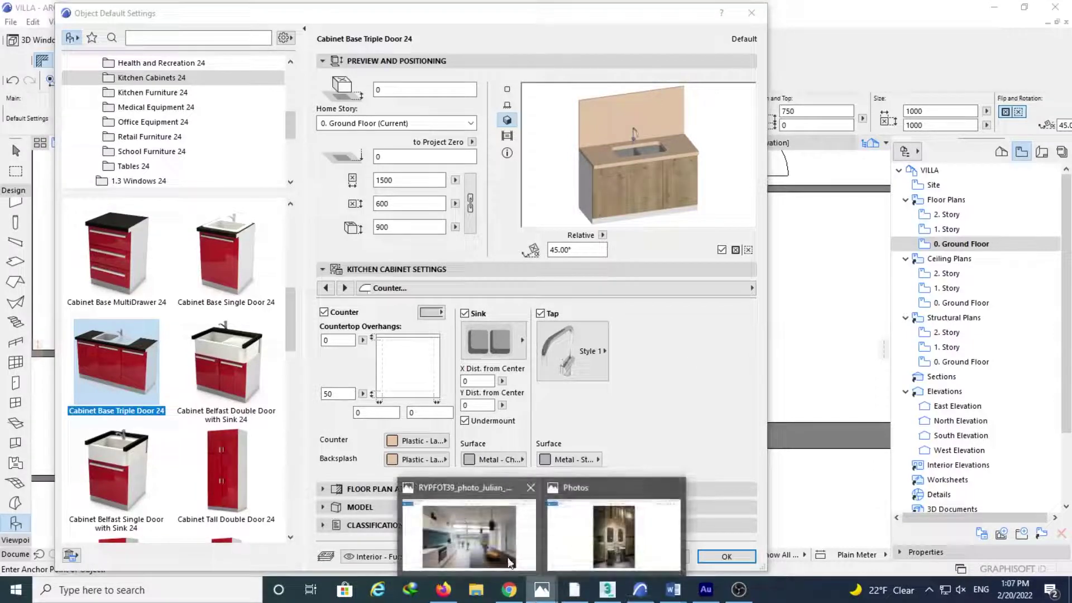
{"action": "left_click", "coordinate": [513, 530]}
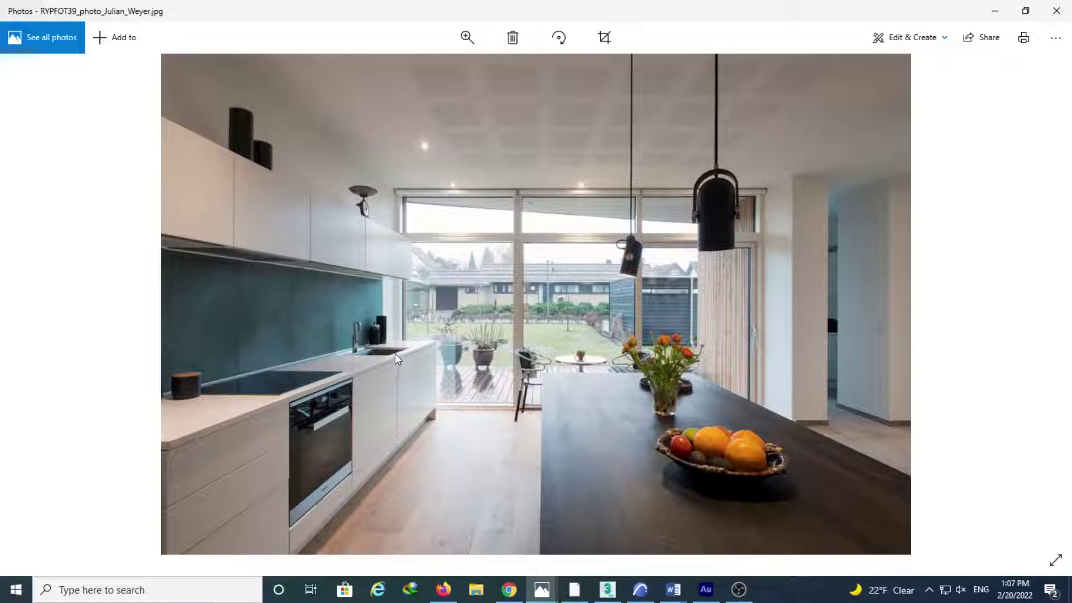
{"action": "left_click", "coordinate": [994, 11]}
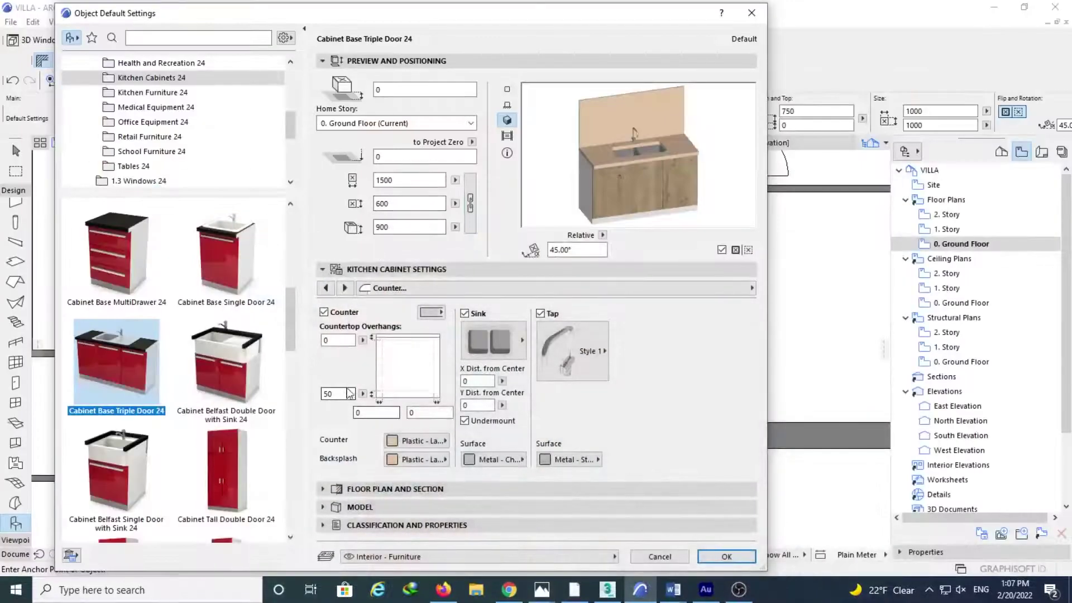
Step: Set the 50 mm countertop overhang to 0 and give the counter and backsplash the Paint - Glossy White surface
{"action": "double_click", "coordinate": [335, 394]}
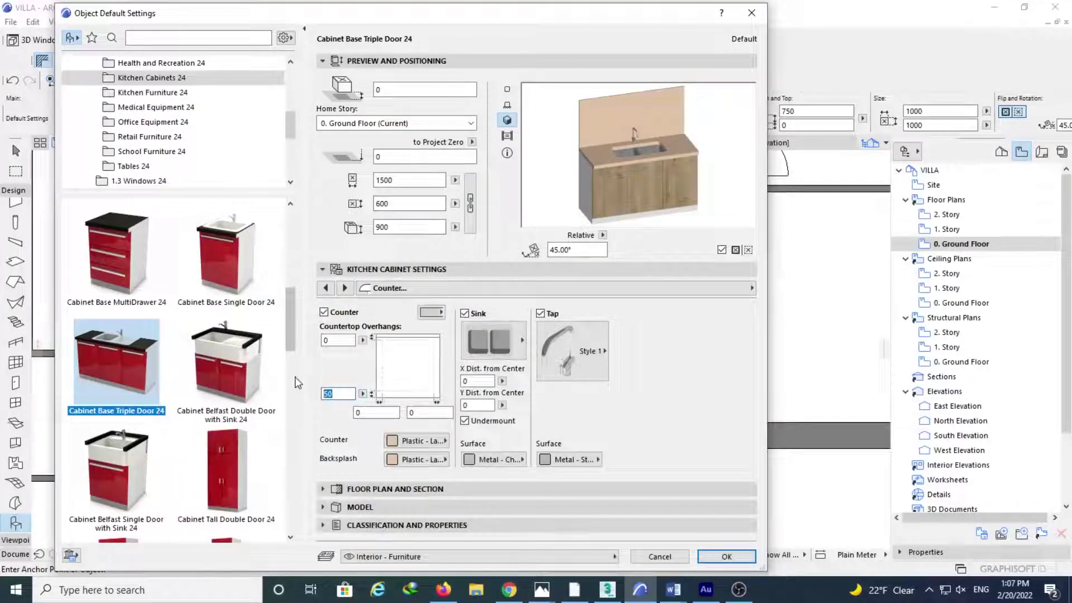
{"action": "key", "text": "Return"}
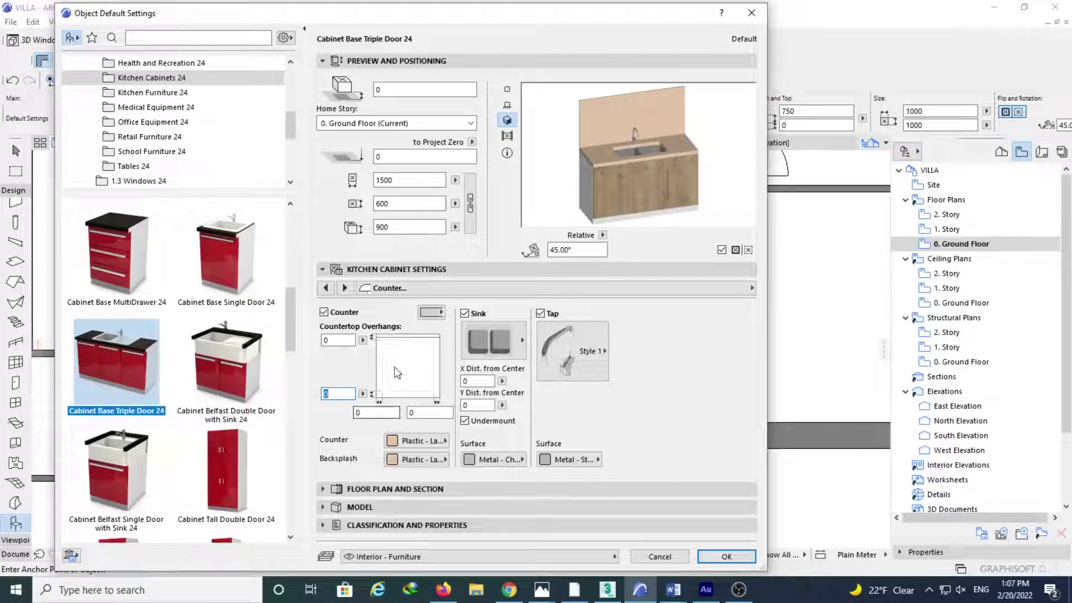
{"action": "left_click", "coordinate": [429, 442]}
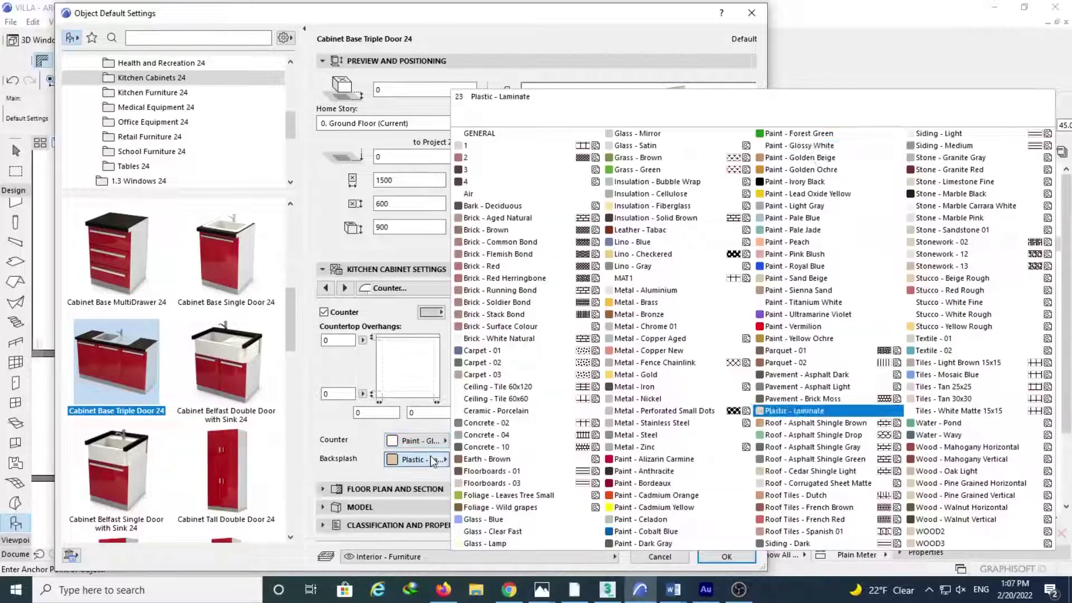
{"action": "left_click", "coordinate": [809, 146]}
Step: Open the door settings and review the available door styles, keeping Style 1
{"action": "left_click", "coordinate": [345, 288]}
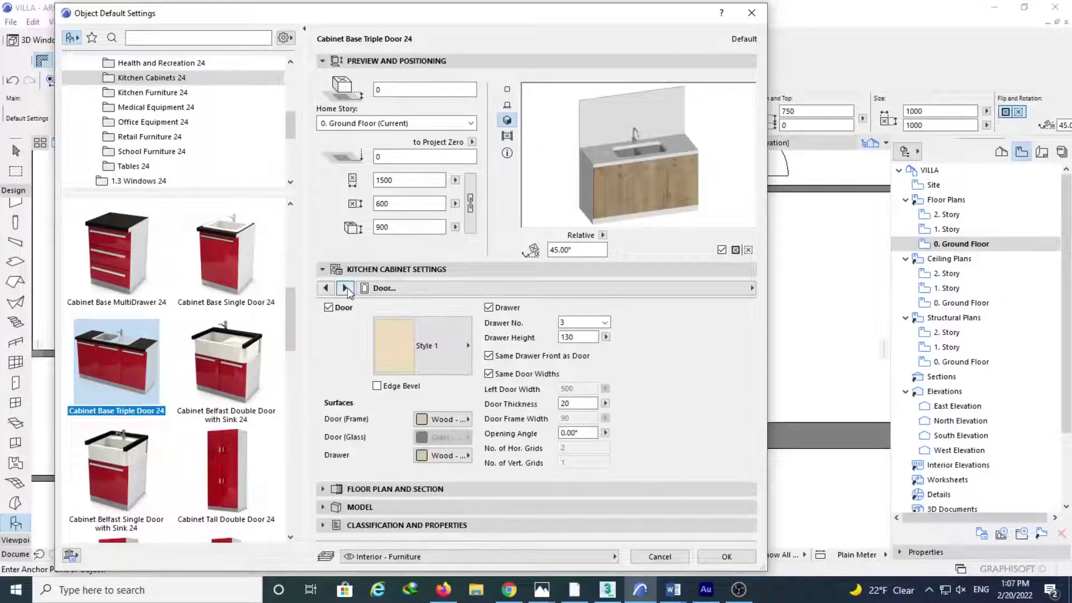
{"action": "left_click", "coordinate": [436, 356]}
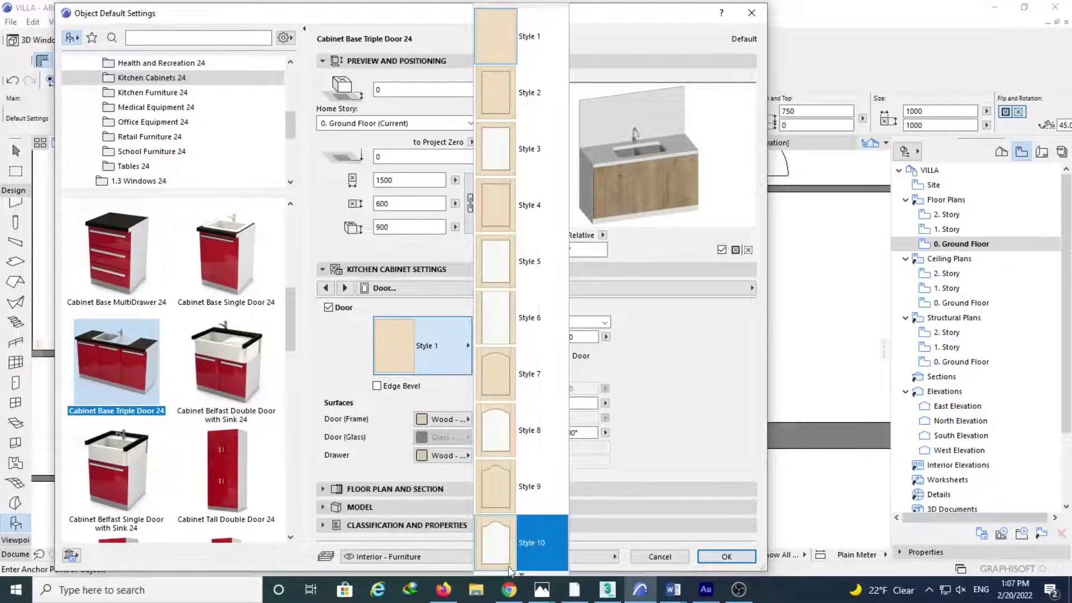
{"action": "scroll", "coordinate": [522, 558], "scroll_direction": "down", "scroll_amount": 1}
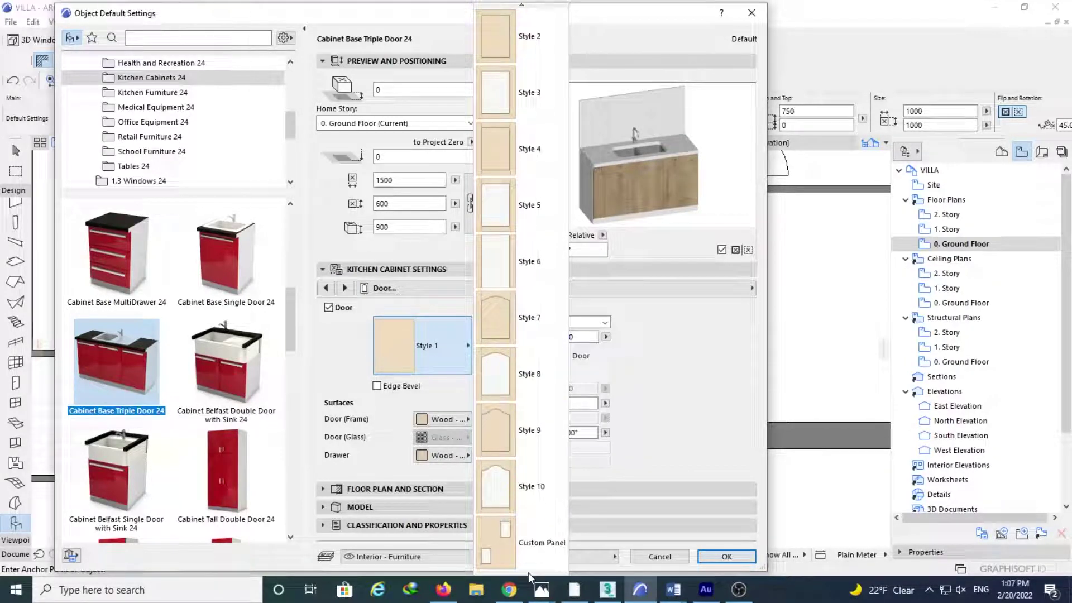
{"action": "left_click", "coordinate": [415, 354]}
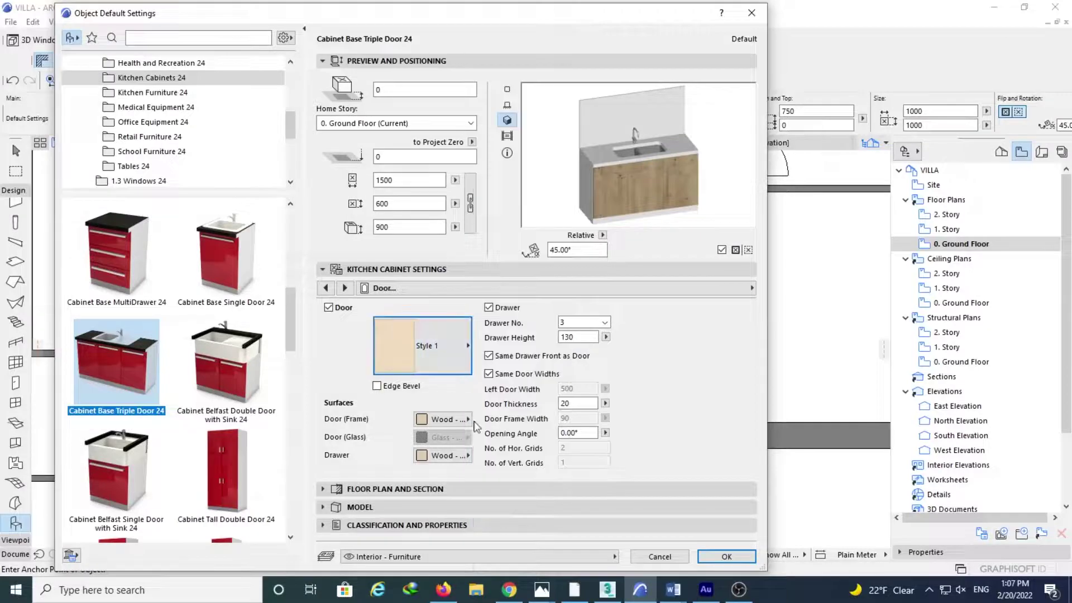
Step: Leave the doors' Edge Bevel off and set the cabinet's drawer height to 200 mm
{"action": "left_click", "coordinate": [406, 388]}
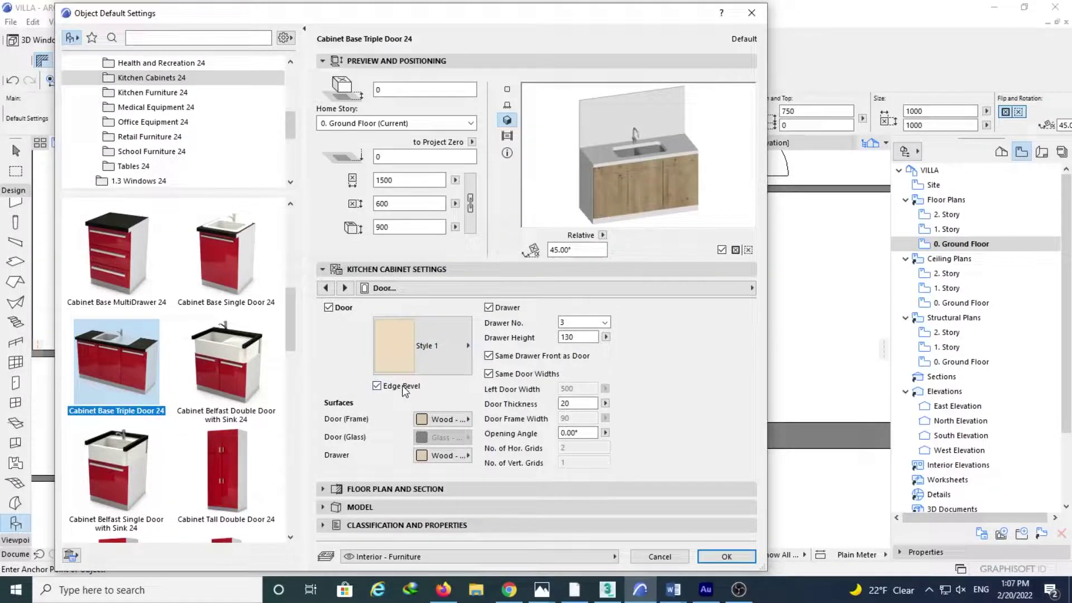
{"action": "left_click", "coordinate": [404, 388]}
{"action": "left_click_drag", "start_coordinate": [582, 337], "coordinate": [505, 345]}
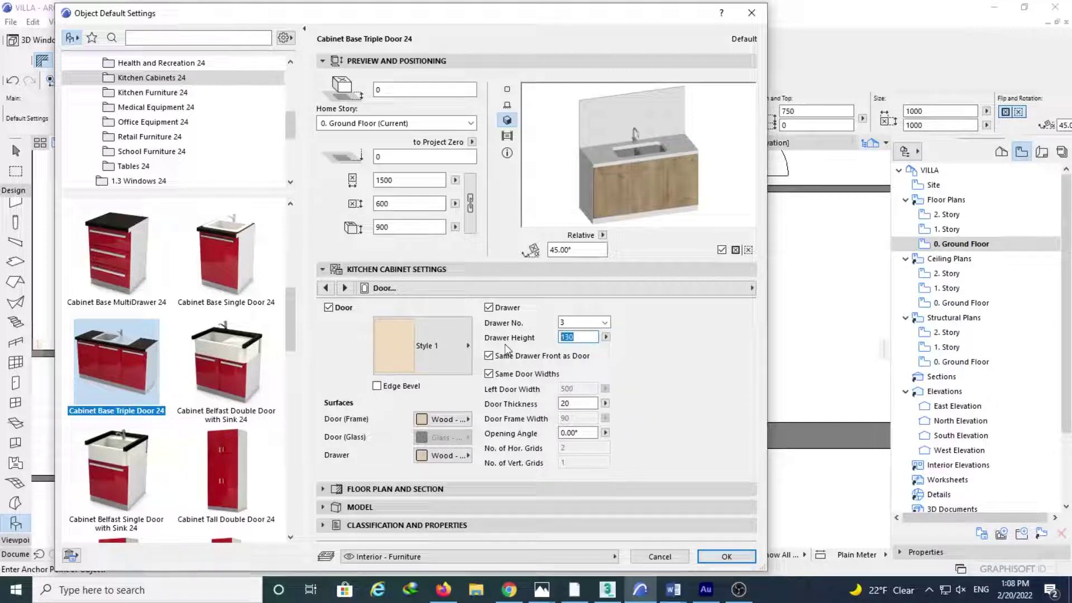
{"action": "type", "text": "250"}
{"action": "left_click", "coordinate": [633, 372]}
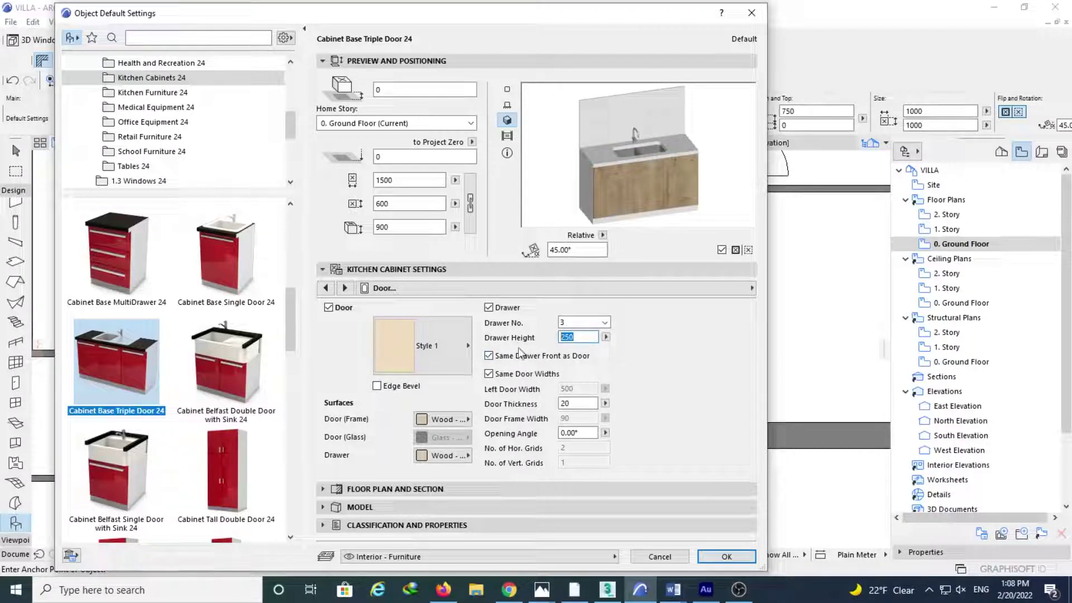
{"action": "type", "text": "200"}
{"action": "left_click", "coordinate": [535, 373]}
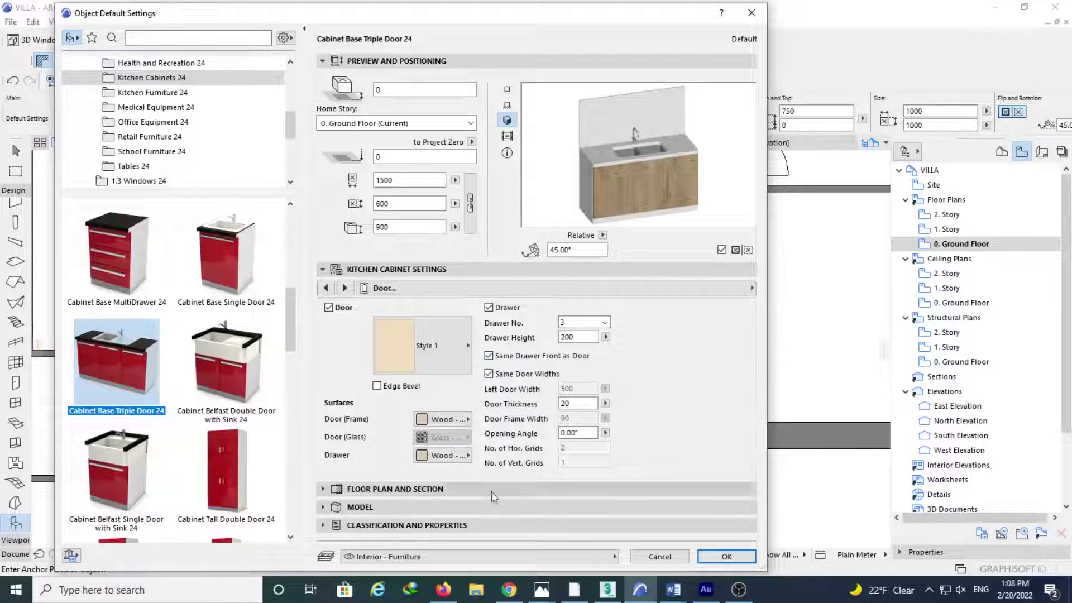
Step: Give the door frame and the drawer fronts a white Paint surface
{"action": "left_click", "coordinate": [444, 419]}
{"action": "left_click", "coordinate": [537, 519]}
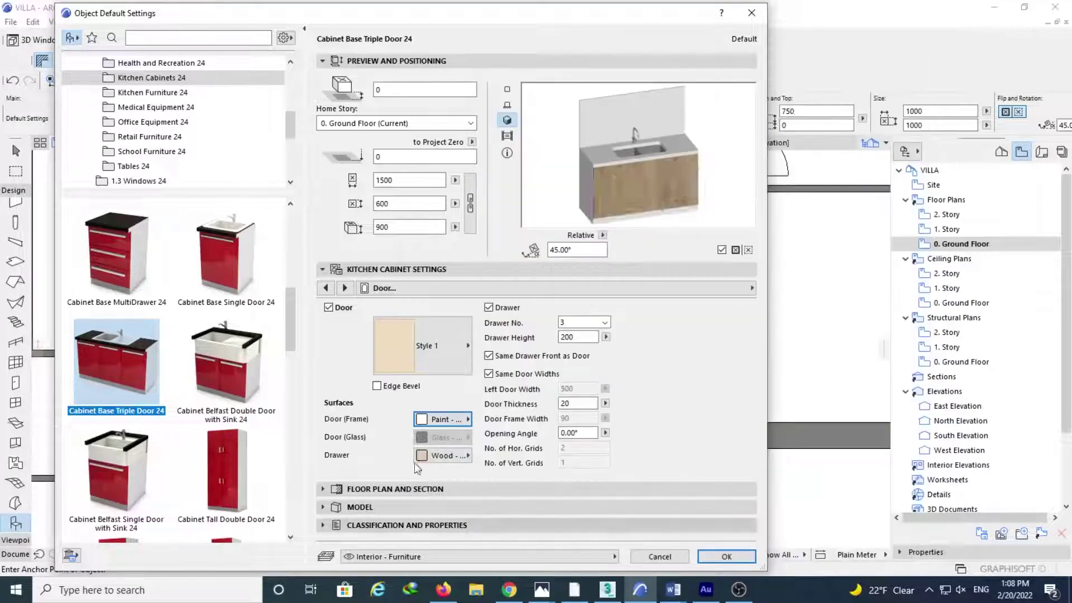
{"action": "left_click", "coordinate": [467, 456]}
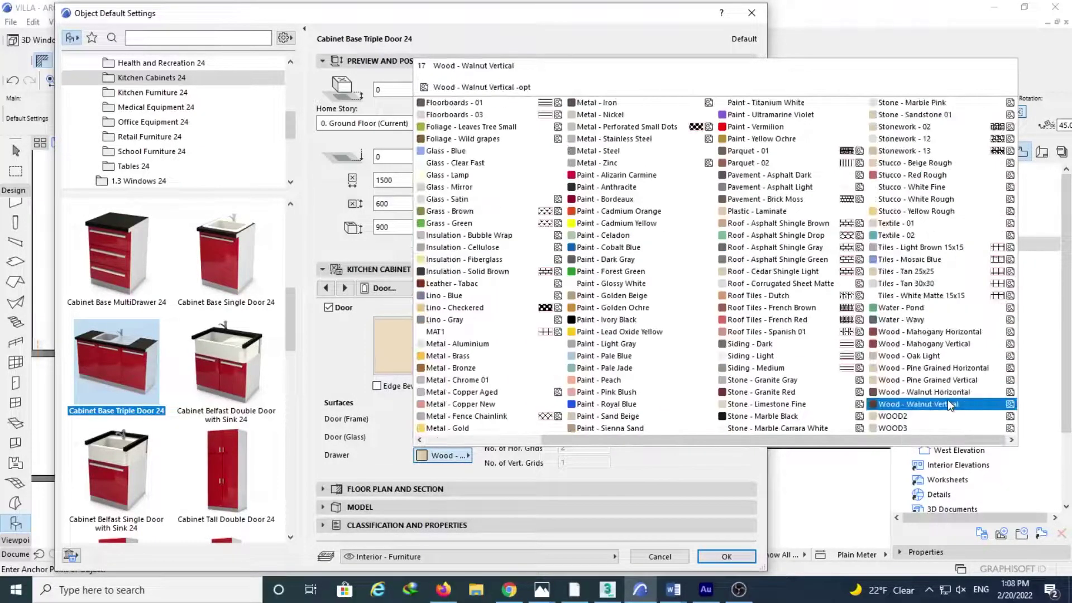
{"action": "left_click", "coordinate": [598, 380]}
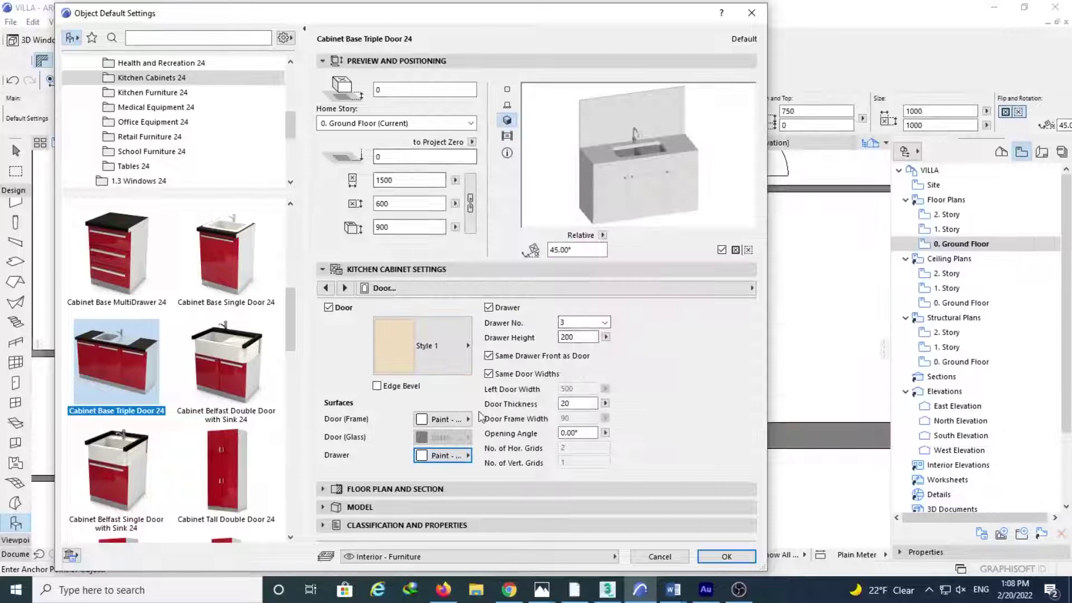
Step: Return to the counter settings and change the counter surface to Stone - Marble Carrara White
{"action": "left_click", "coordinate": [327, 288]}
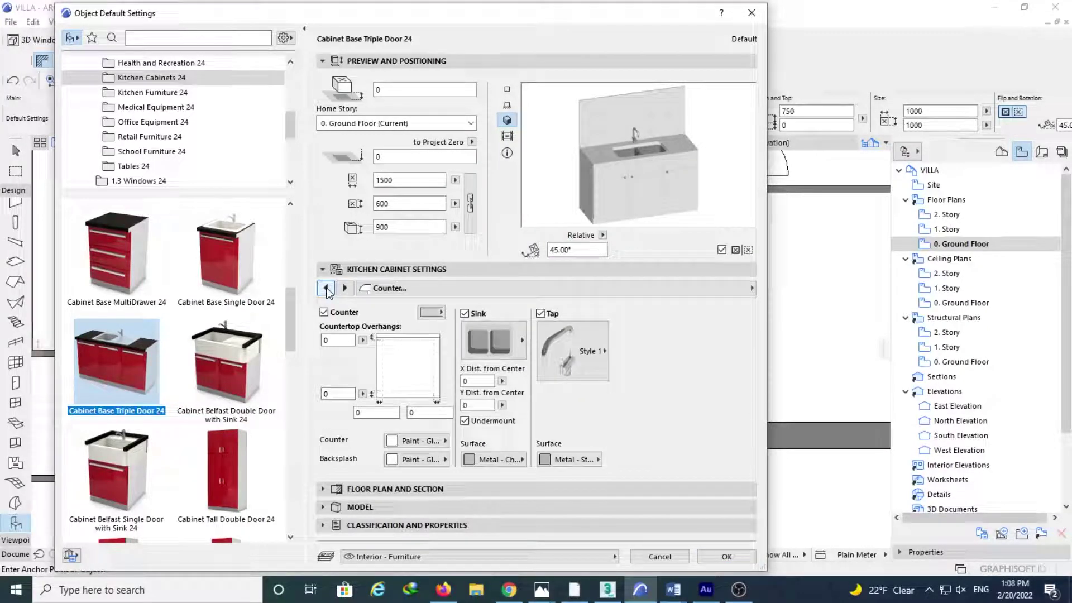
{"action": "left_click", "coordinate": [413, 441]}
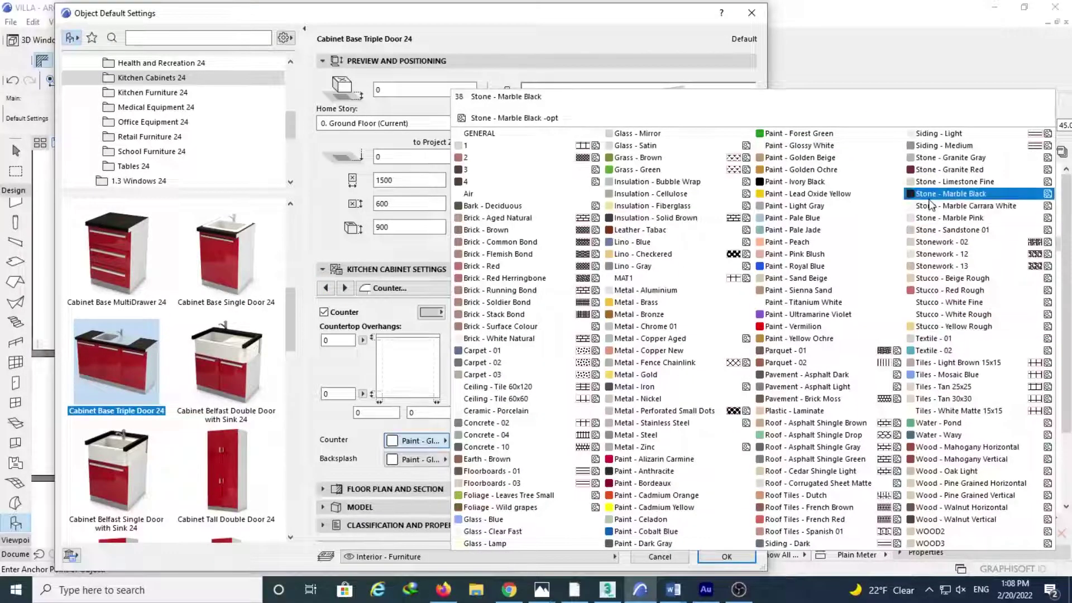
{"action": "left_click", "coordinate": [974, 205]}
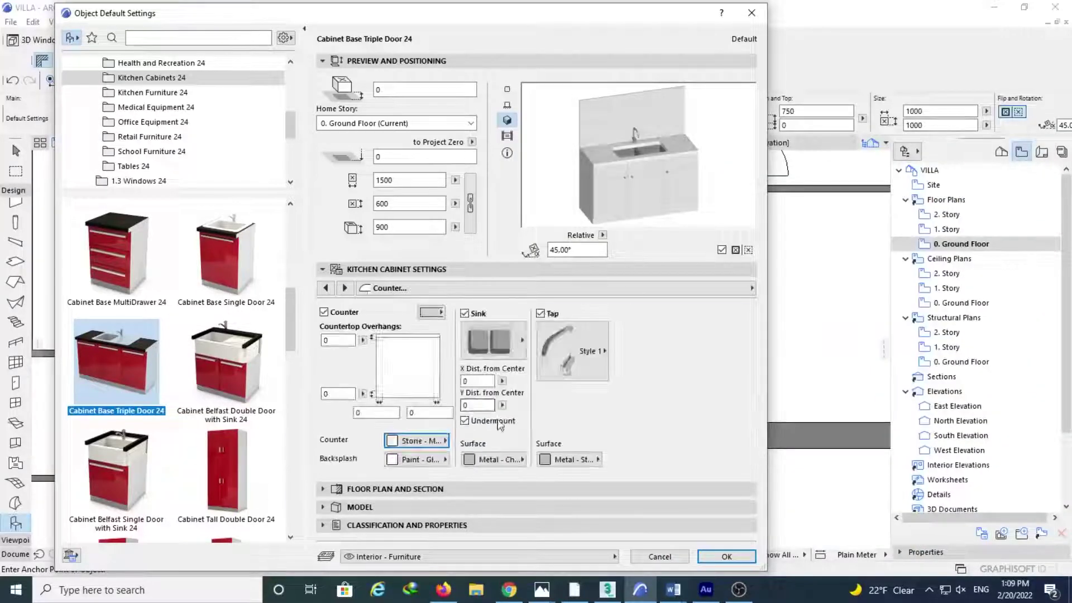
Step: Open the knob settings and turn the knobs off for the cabinet
{"action": "left_click", "coordinate": [345, 288]}
{"action": "left_click", "coordinate": [345, 288]}
{"action": "left_click", "coordinate": [369, 363]}
{"action": "left_click", "coordinate": [347, 321]}
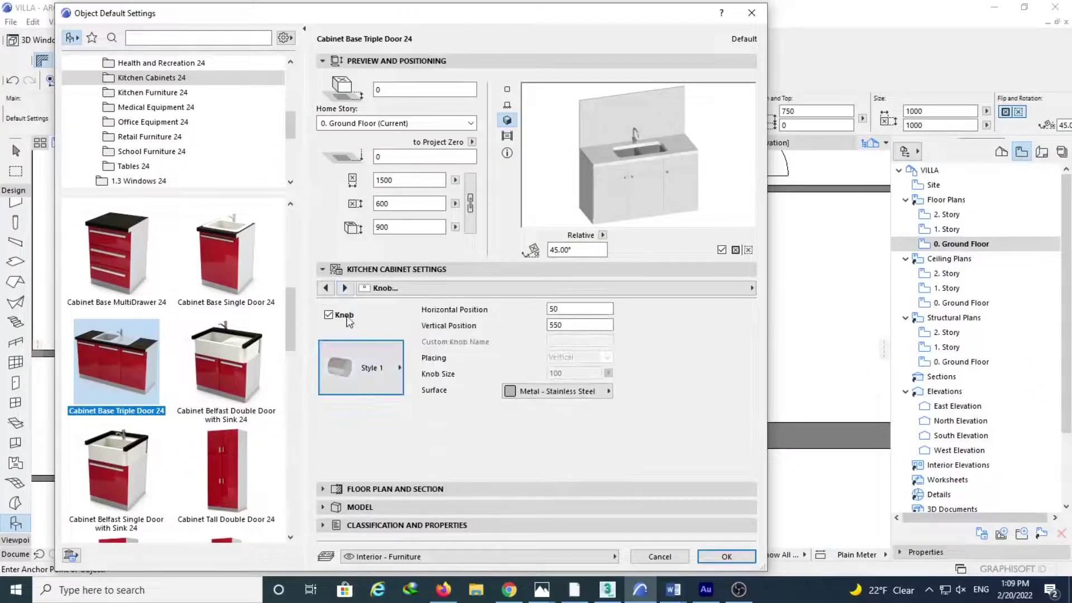
{"action": "left_click", "coordinate": [343, 316]}
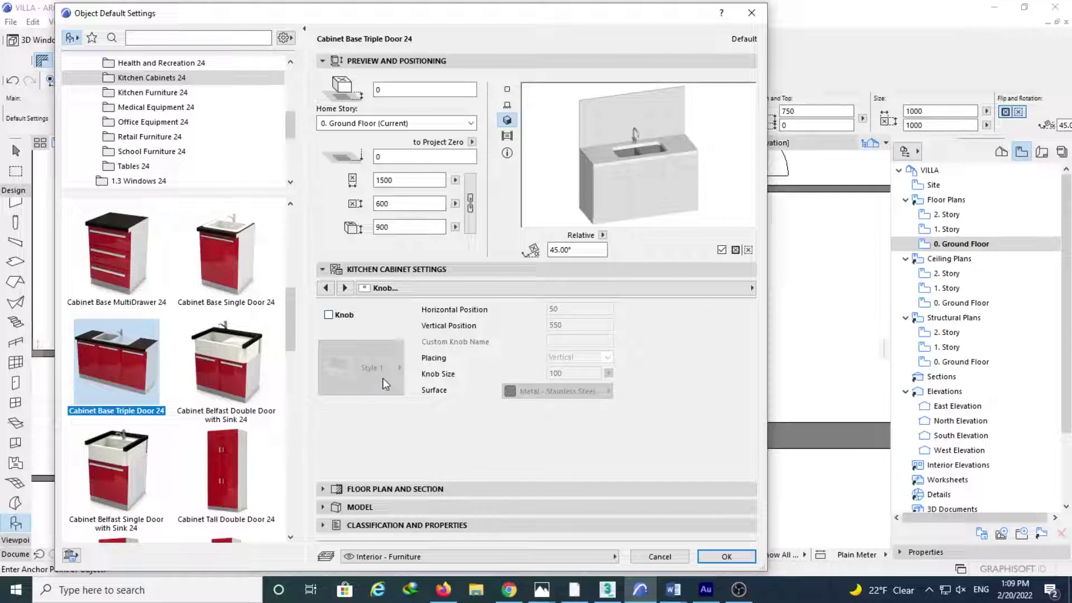
Step: Make the cabinet double faced in the panel settings and accept the object's default settings
{"action": "left_click", "coordinate": [346, 288]}
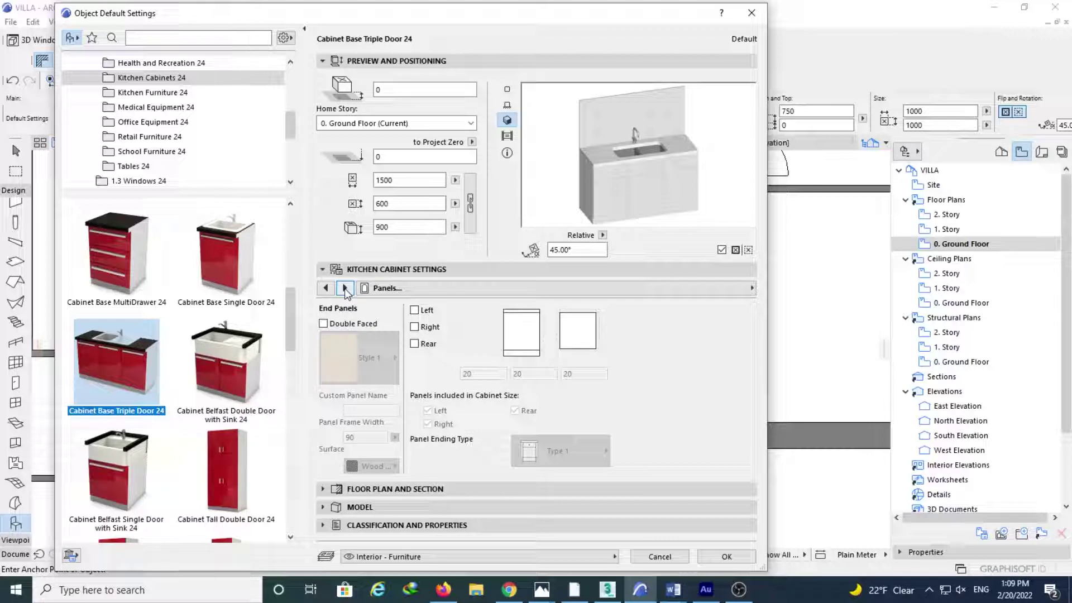
{"action": "left_click", "coordinate": [337, 325]}
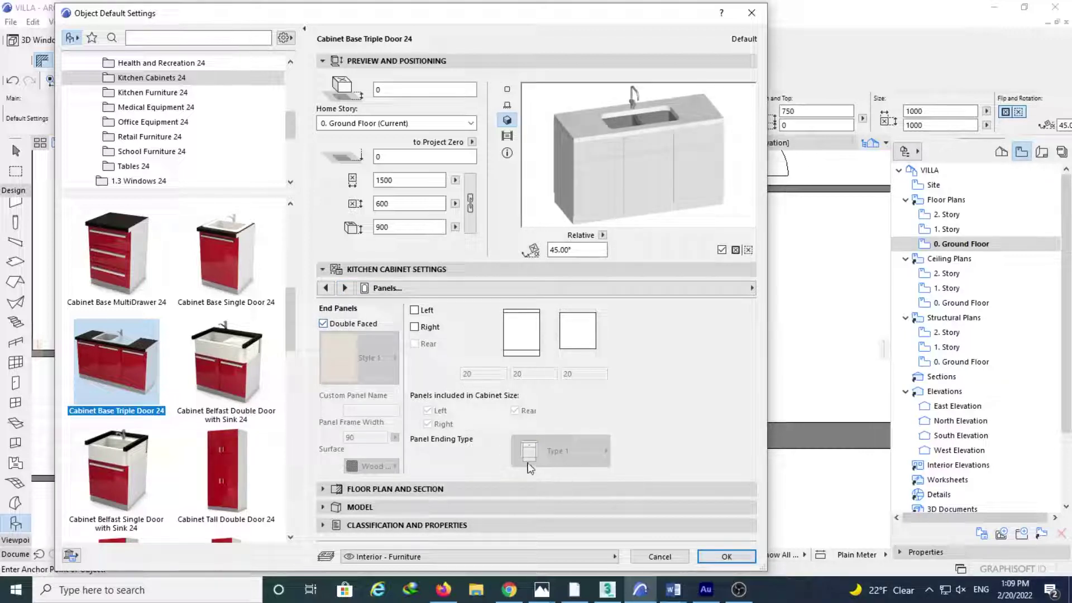
{"action": "left_click", "coordinate": [345, 288]}
{"action": "left_click", "coordinate": [345, 288]}
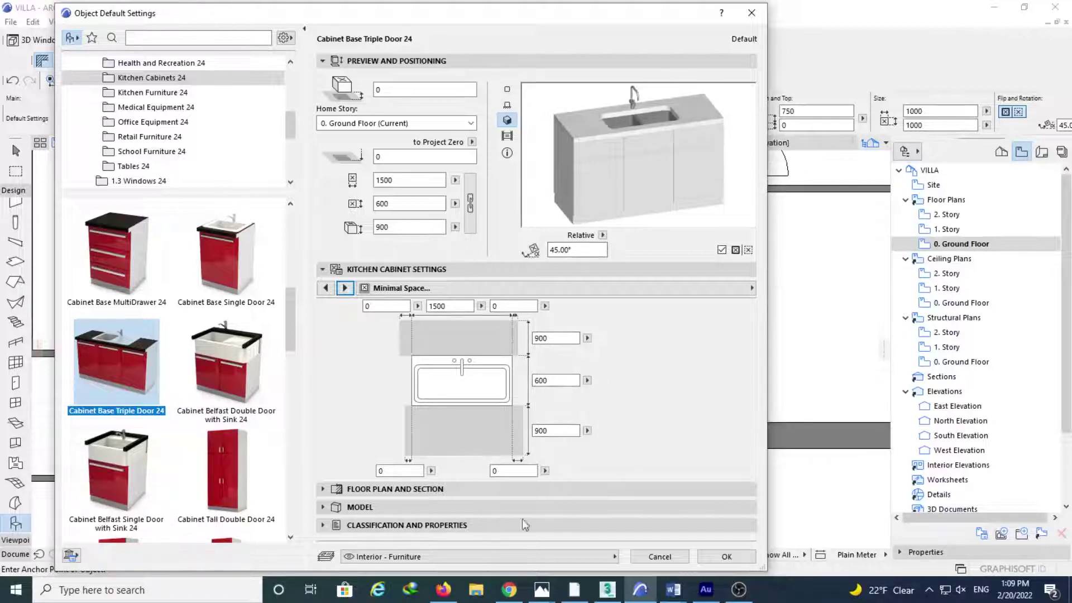
{"action": "left_click", "coordinate": [726, 557]}
Step: Place the triple-door sink cabinet in the kitchen area rotated to 270° and set its width to 1500 mm
{"action": "left_click", "coordinate": [439, 367]}
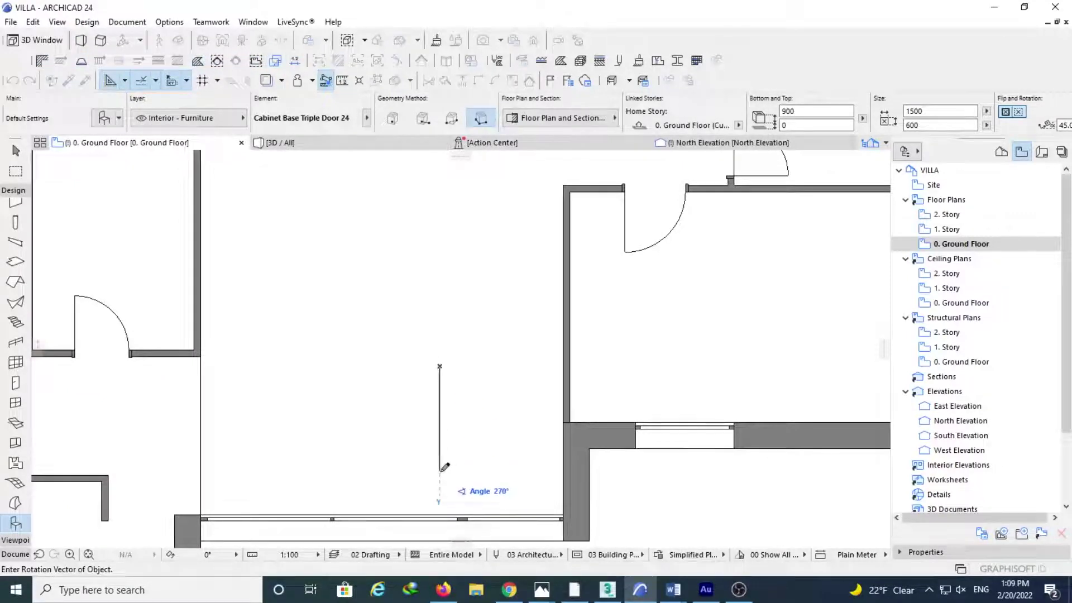
{"action": "left_click", "coordinate": [440, 470]}
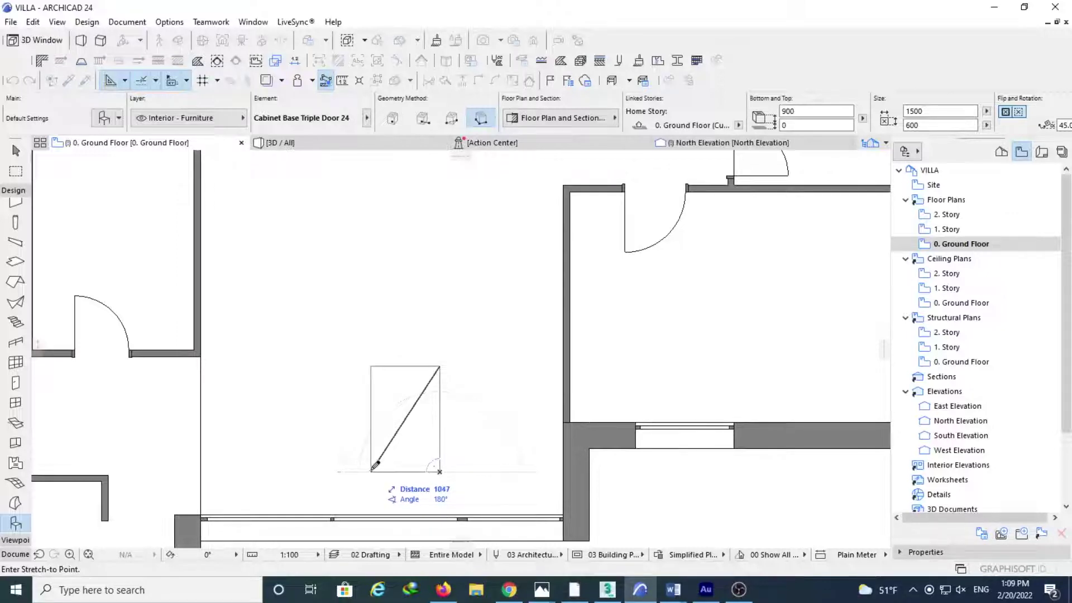
{"action": "left_click", "coordinate": [401, 469]}
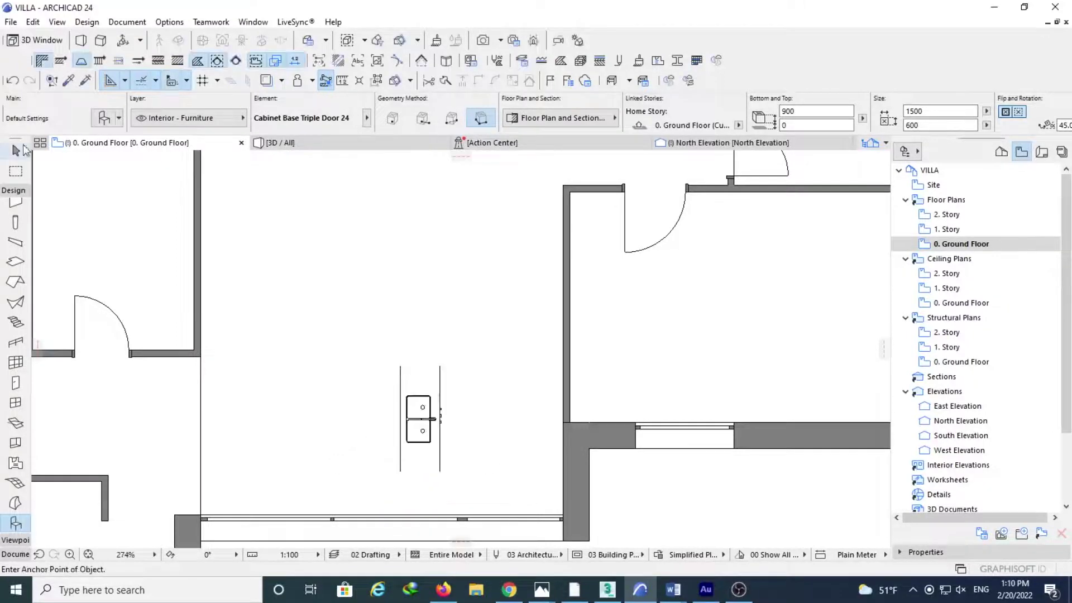
{"action": "type", "text": "1"}
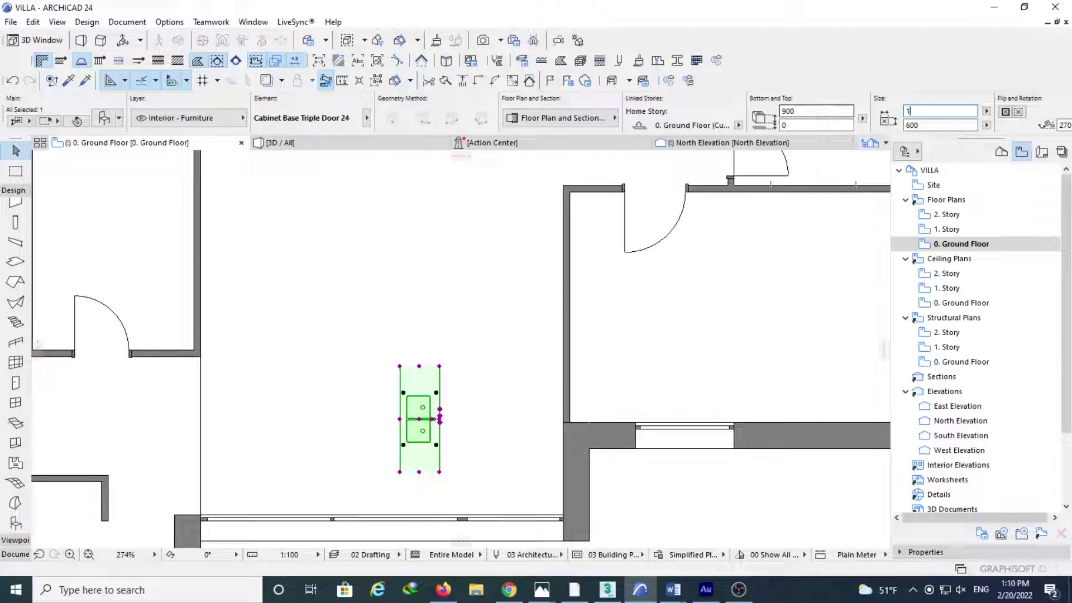
{"action": "key", "text": "Return"}
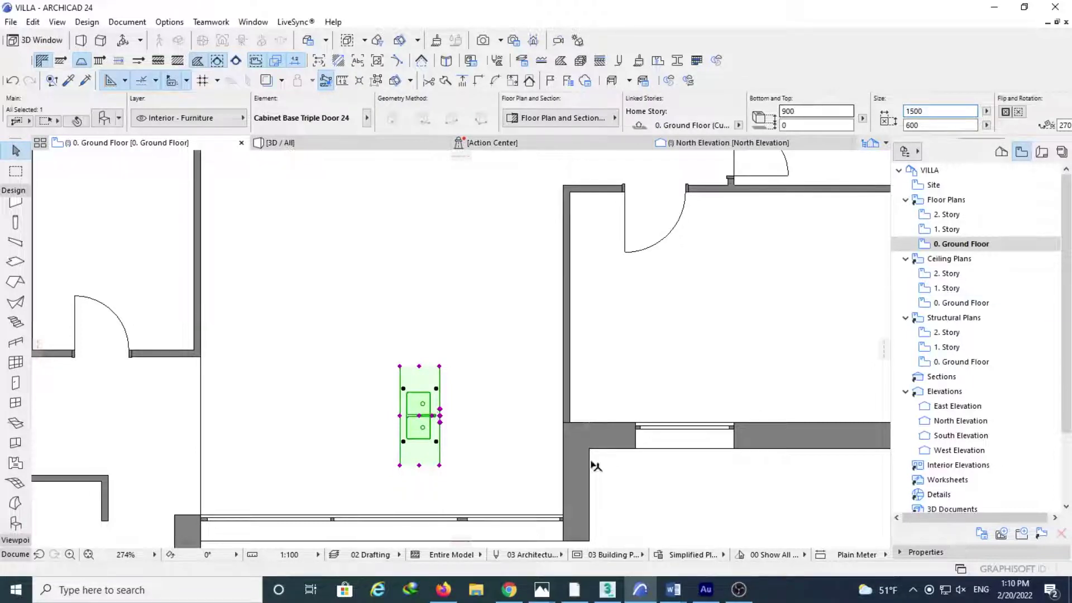
Step: Move the sink cabinet by its rear corner into the kitchen corner where the side wall meets the window wall
{"action": "left_click", "coordinate": [440, 465]}
{"action": "left_click", "coordinate": [563, 515]}
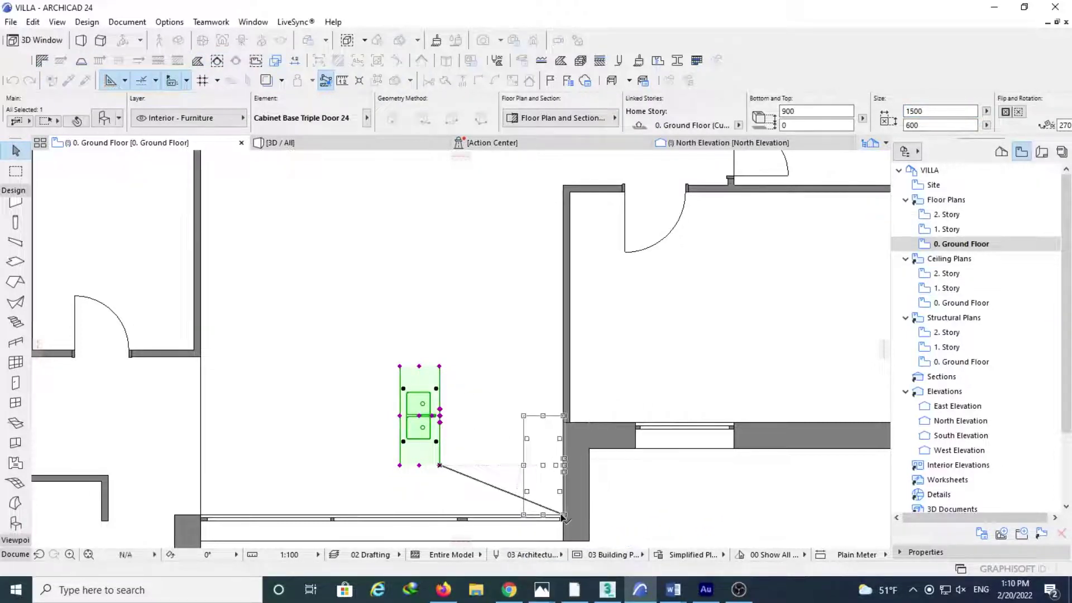
{"action": "left_click_drag", "start_coordinate": [563, 518], "coordinate": [564, 516]}
{"action": "scroll", "coordinate": [564, 517], "scroll_direction": "up", "scroll_amount": 5}
Step: Shift the sink cabinet about 400 mm along the side wall, away from the window wall, and deselect it
{"action": "left_click", "coordinate": [564, 509]}
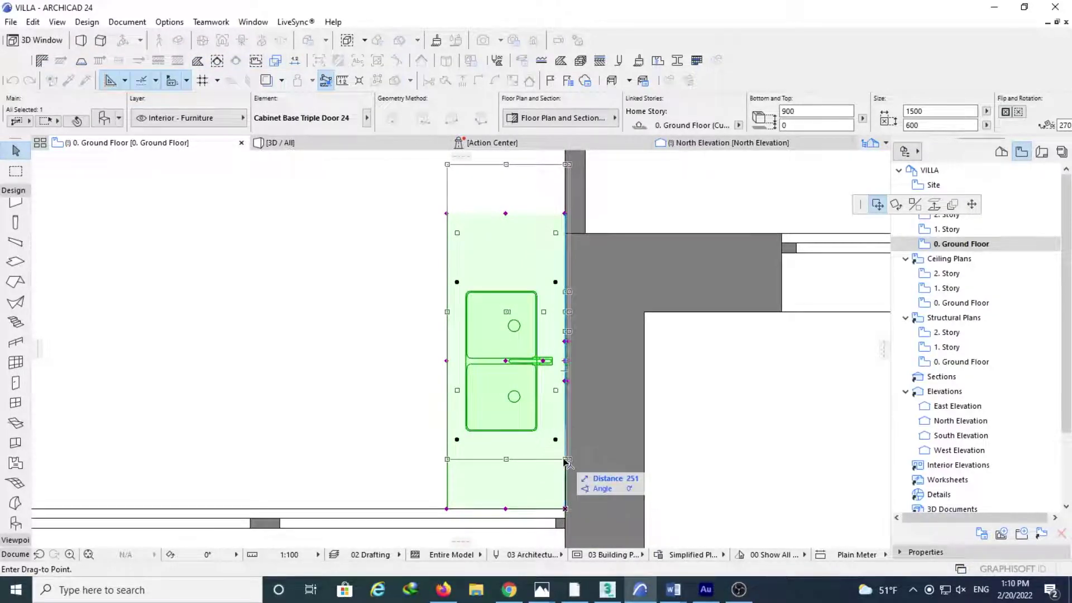
{"action": "type", "text": "400"}
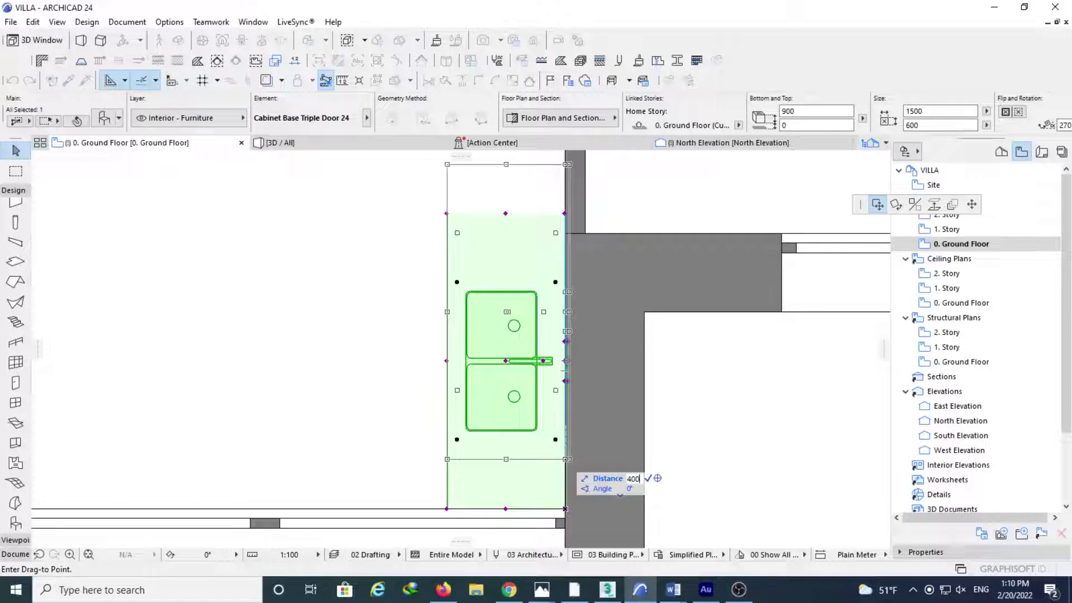
{"action": "key", "text": "Return"}
{"action": "left_click", "coordinate": [648, 447]}
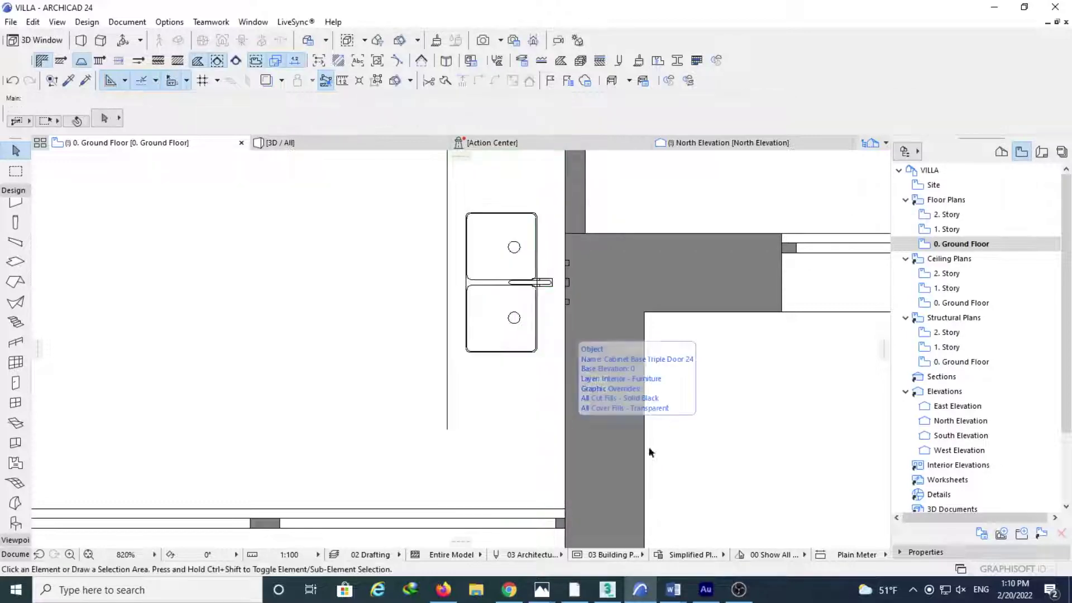
Step: Open the placed sink cabinet's settings and change its Show 3D counter edge option in the Cabinet settings
{"action": "left_click", "coordinate": [452, 430]}
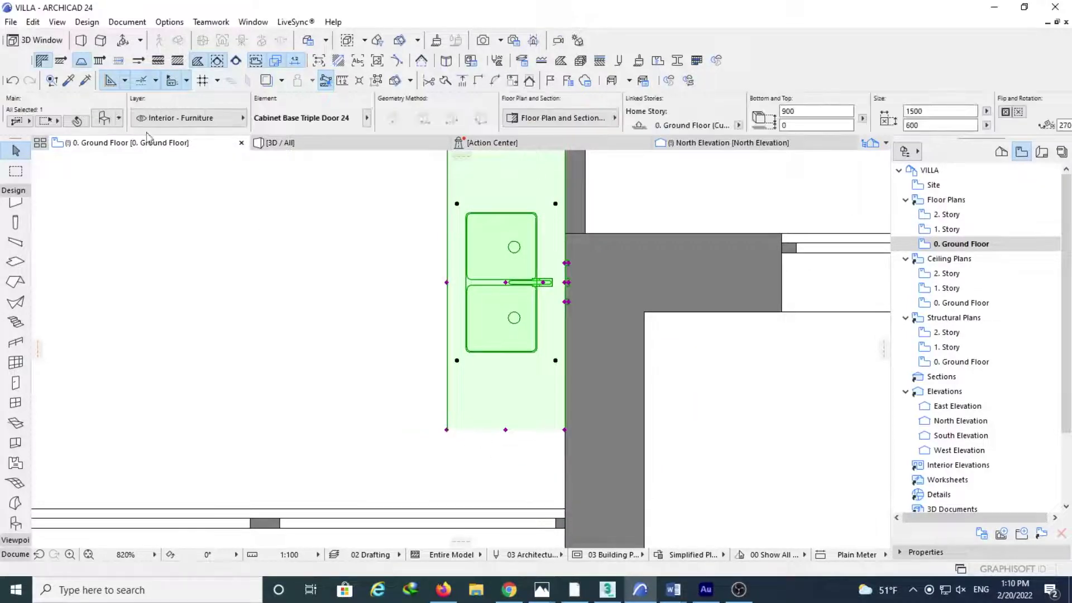
{"action": "left_click", "coordinate": [104, 118]}
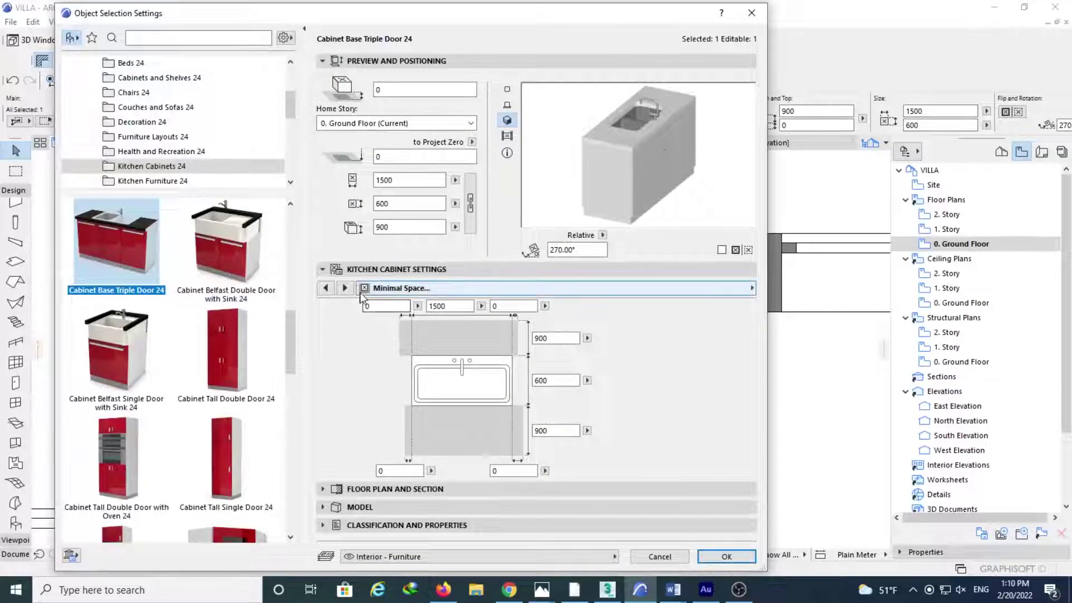
{"action": "left_click", "coordinate": [445, 289]}
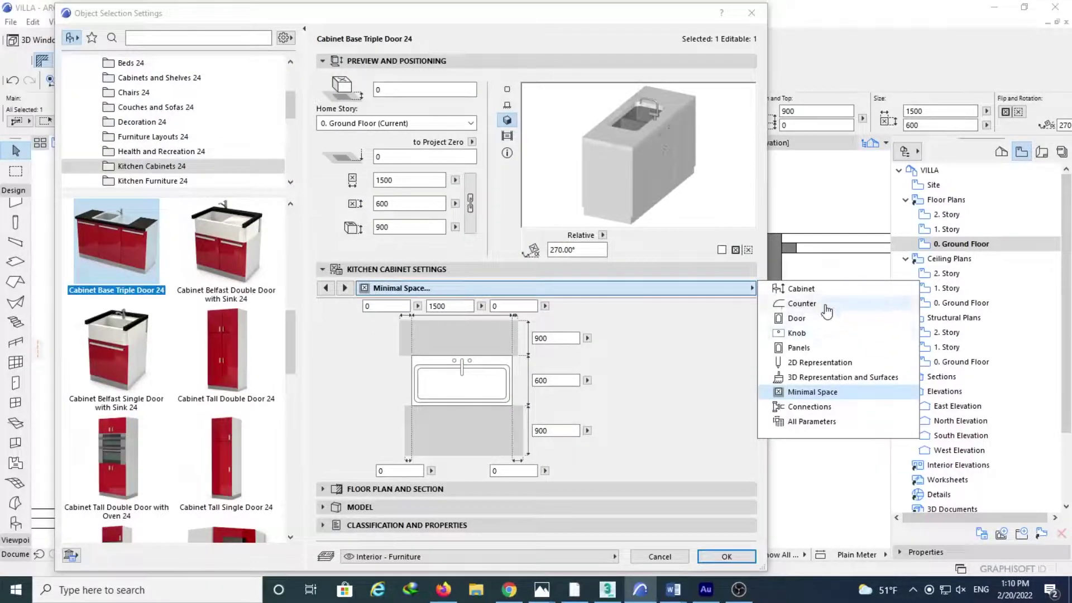
{"action": "left_click", "coordinate": [819, 289]}
{"action": "left_click", "coordinate": [344, 289]}
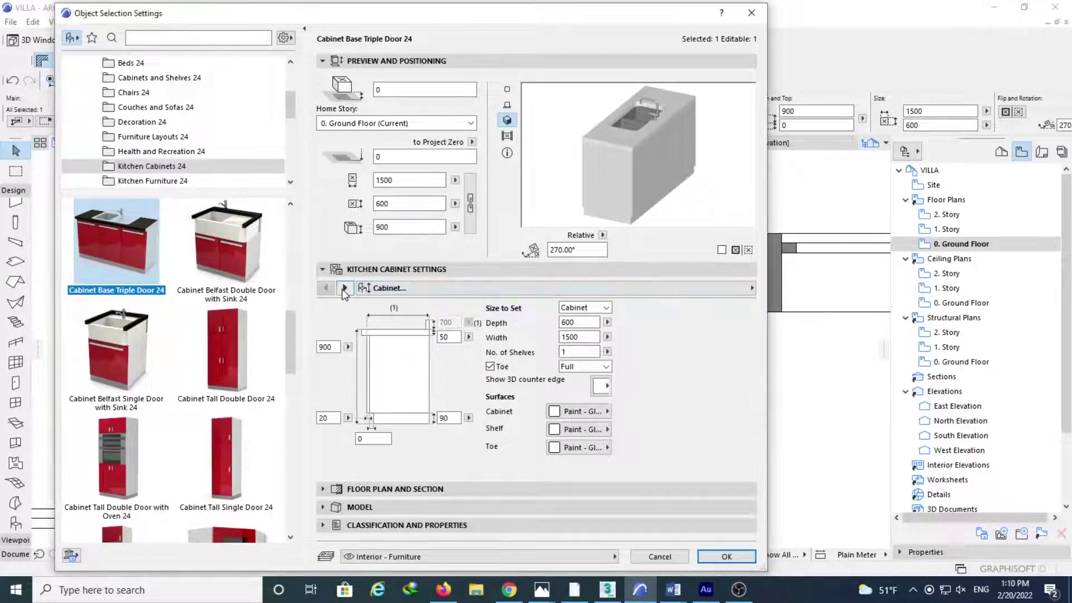
{"action": "left_click", "coordinate": [325, 288]}
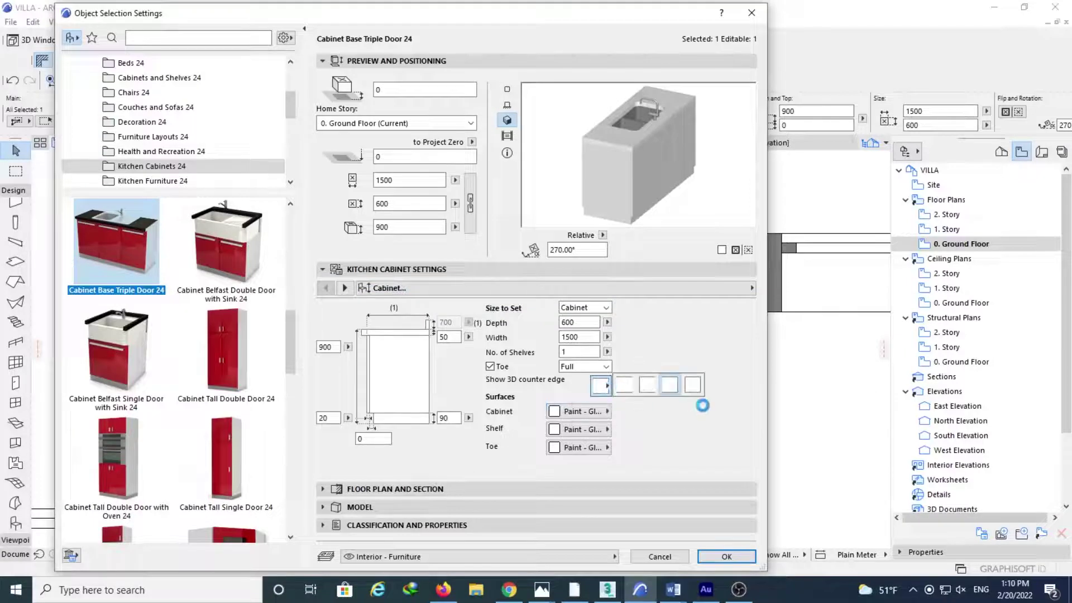
Step: Switch the counter's edge profile to the rounded shape
{"action": "left_click", "coordinate": [345, 287]}
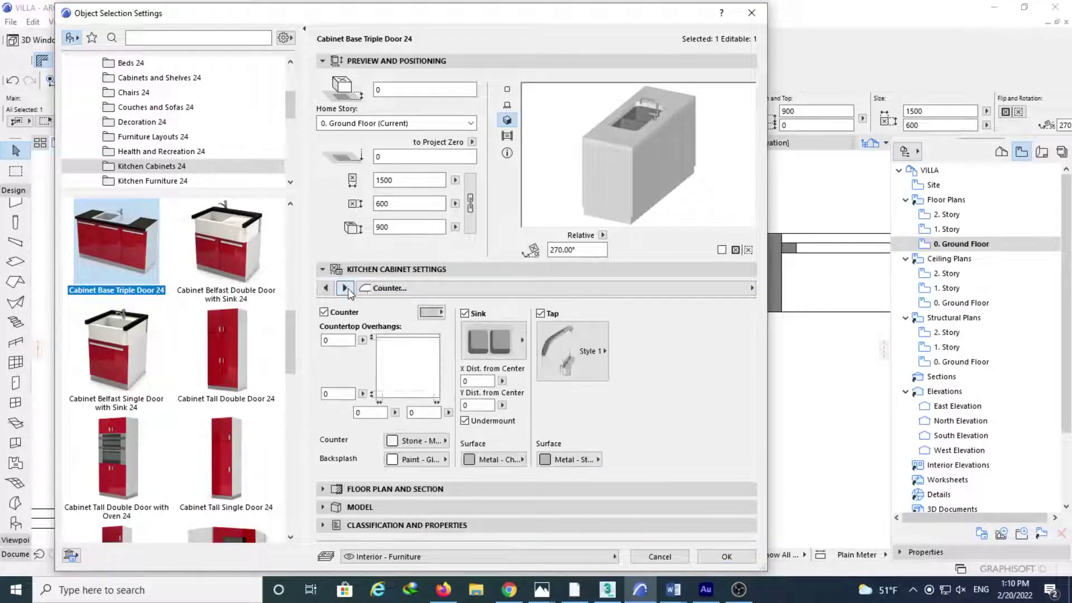
{"action": "left_click", "coordinate": [444, 316]}
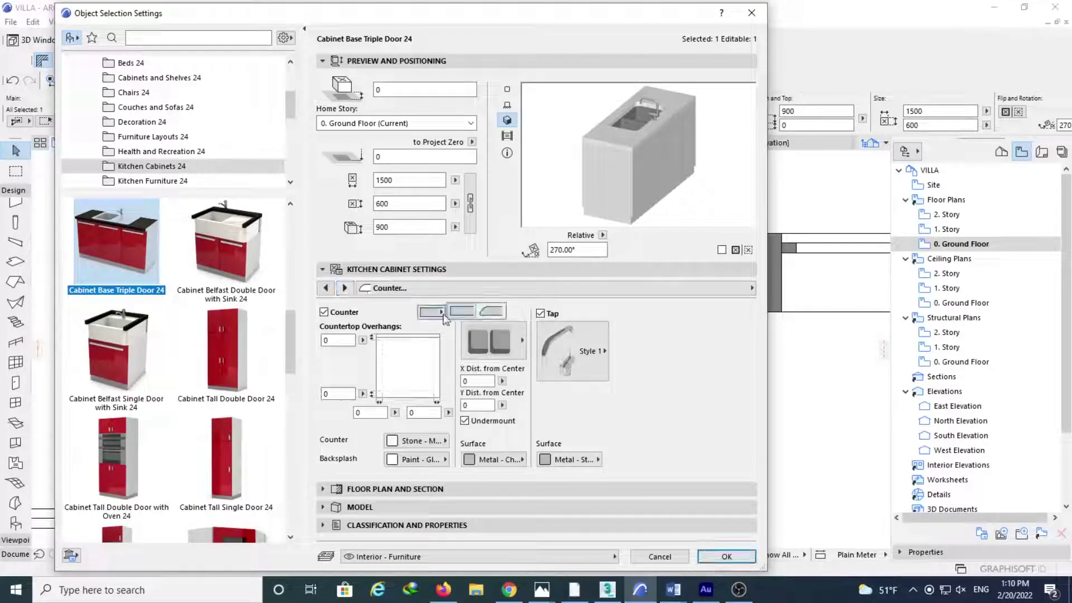
{"action": "left_click", "coordinate": [491, 310]}
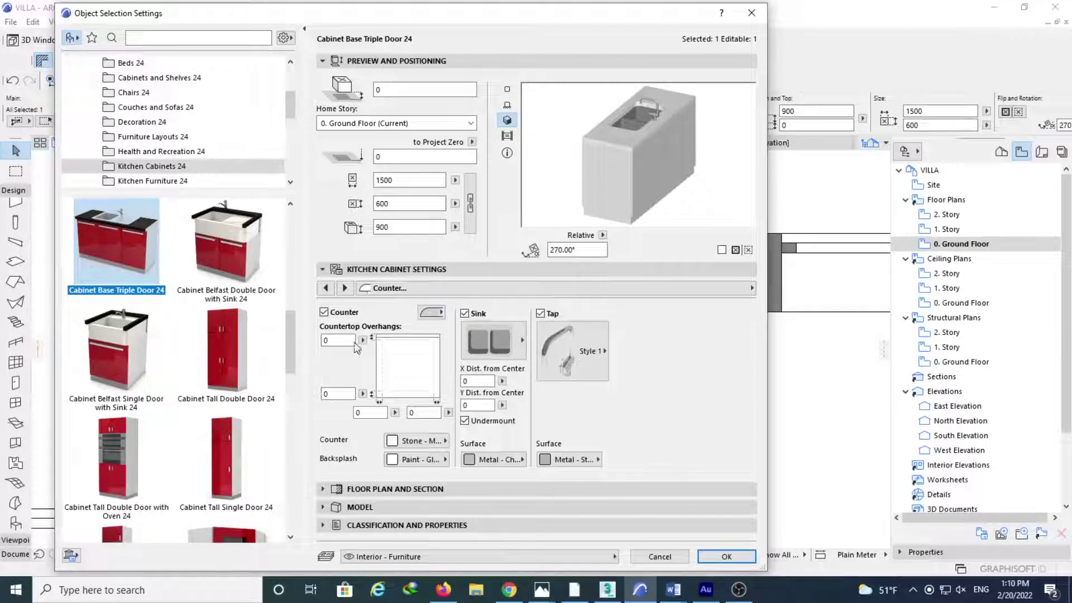
Step: In the 2D Representation settings, set Edge Visibility to the full outline, apply the cabinet's settings and deselect it
{"action": "left_click", "coordinate": [344, 287]}
{"action": "left_click", "coordinate": [344, 288]}
{"action": "left_click", "coordinate": [344, 287]}
{"action": "left_click", "coordinate": [447, 364]}
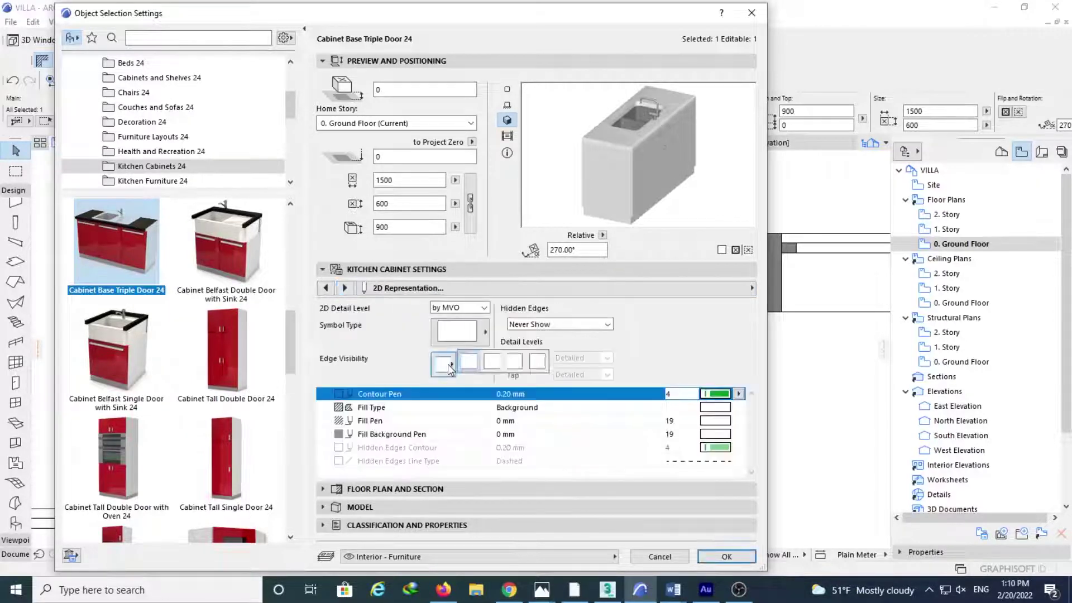
{"action": "left_click", "coordinate": [536, 363]}
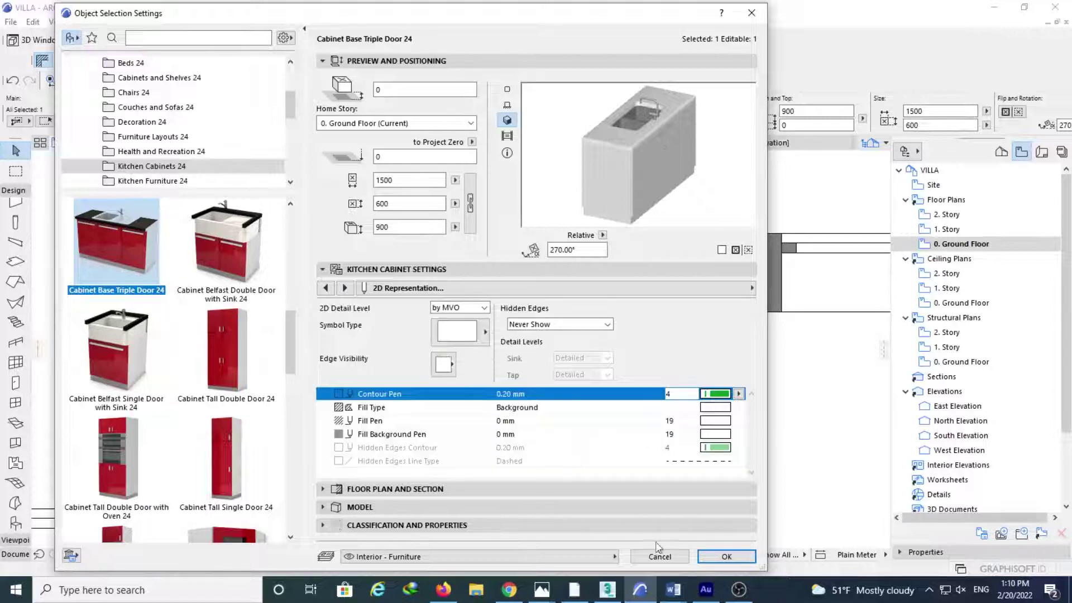
{"action": "left_click", "coordinate": [726, 556]}
{"action": "key", "text": "Escape"}
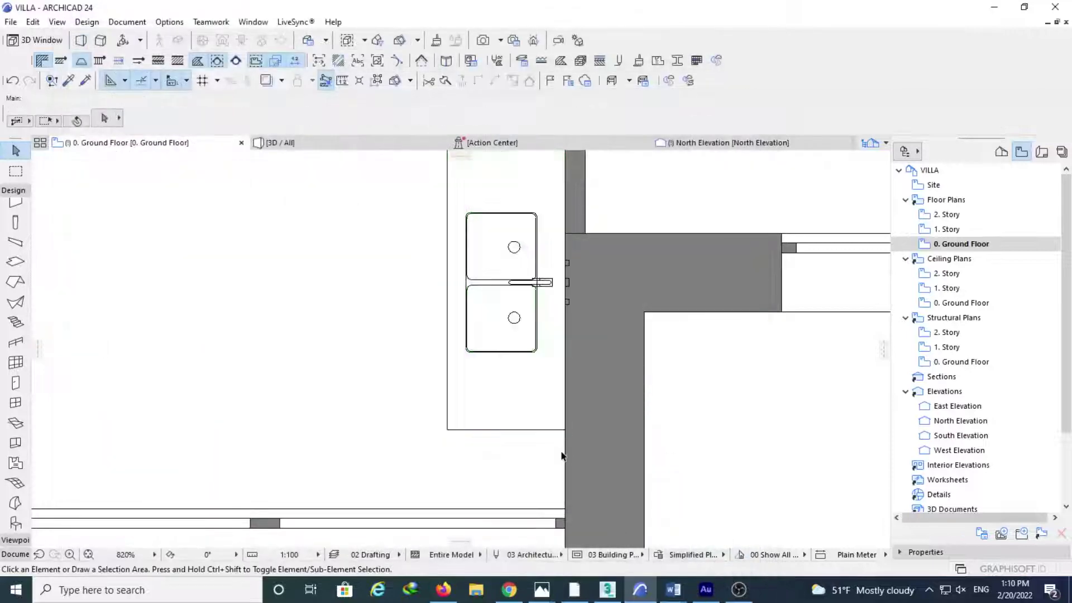
Step: Examine the sink cabinet's rounded counter edge, sink cut-out and door fronts in the 3D view
{"action": "left_click", "coordinate": [324, 143]}
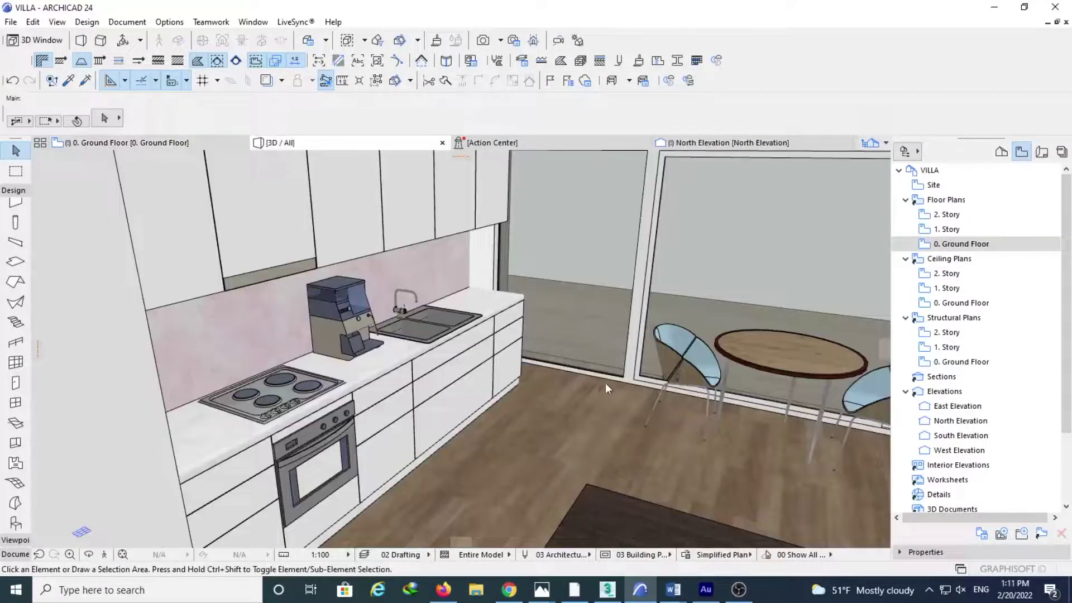
{"action": "scroll", "coordinate": [486, 360], "scroll_direction": "up", "scroll_amount": 6}
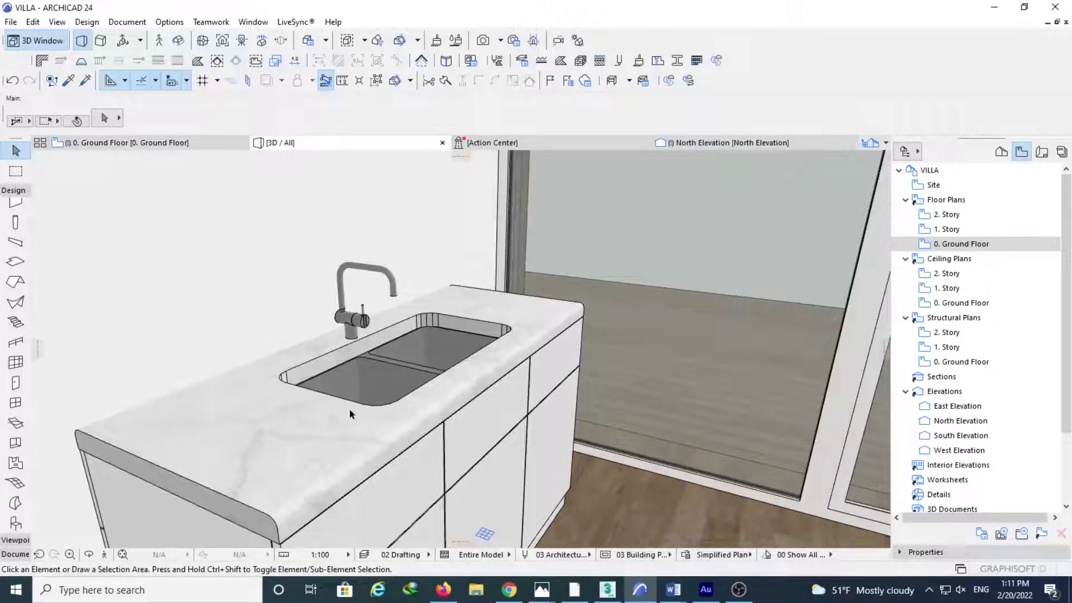
{"action": "scroll", "coordinate": [349, 408], "scroll_direction": "down", "scroll_amount": 5}
{"action": "scroll", "coordinate": [340, 434], "scroll_direction": "up", "scroll_amount": 4}
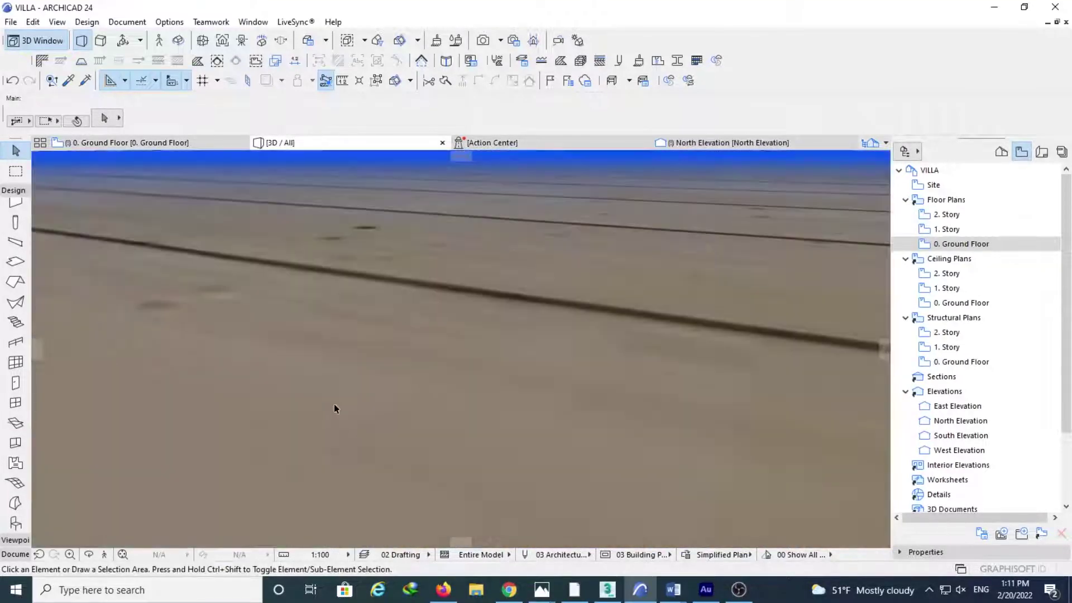
{"action": "scroll", "coordinate": [355, 412], "scroll_direction": "down", "scroll_amount": 1}
{"action": "middle_click_drag", "start_coordinate": [355, 412], "coordinate": [136, 313]}
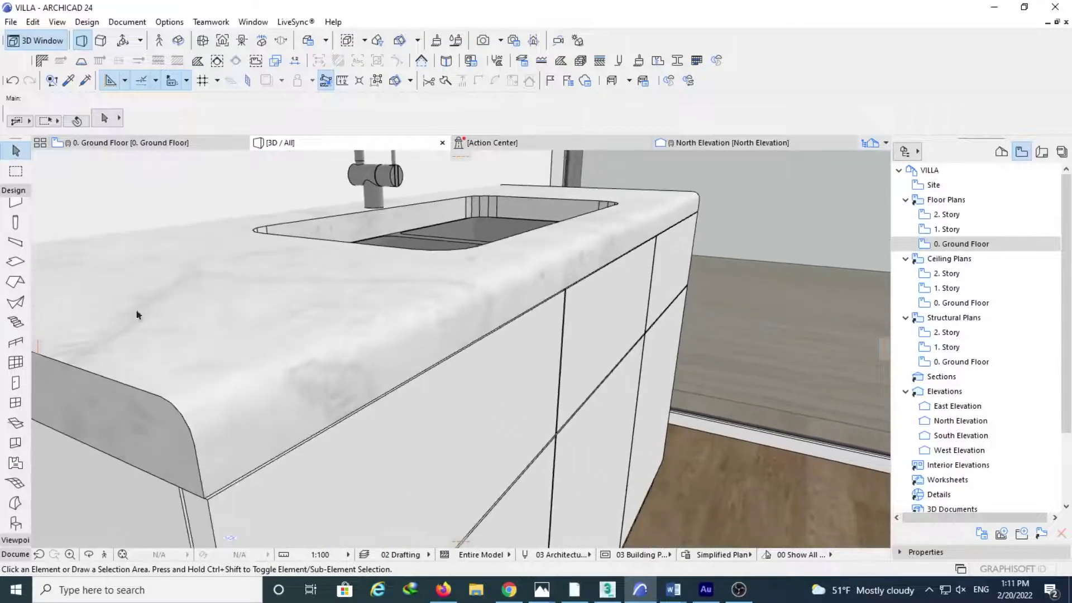
{"action": "scroll", "coordinate": [231, 533], "scroll_direction": "down", "scroll_amount": 4}
{"action": "middle_click_drag", "start_coordinate": [279, 506], "coordinate": [327, 369]}
{"action": "scroll", "coordinate": [461, 383], "scroll_direction": "up", "scroll_amount": 2}
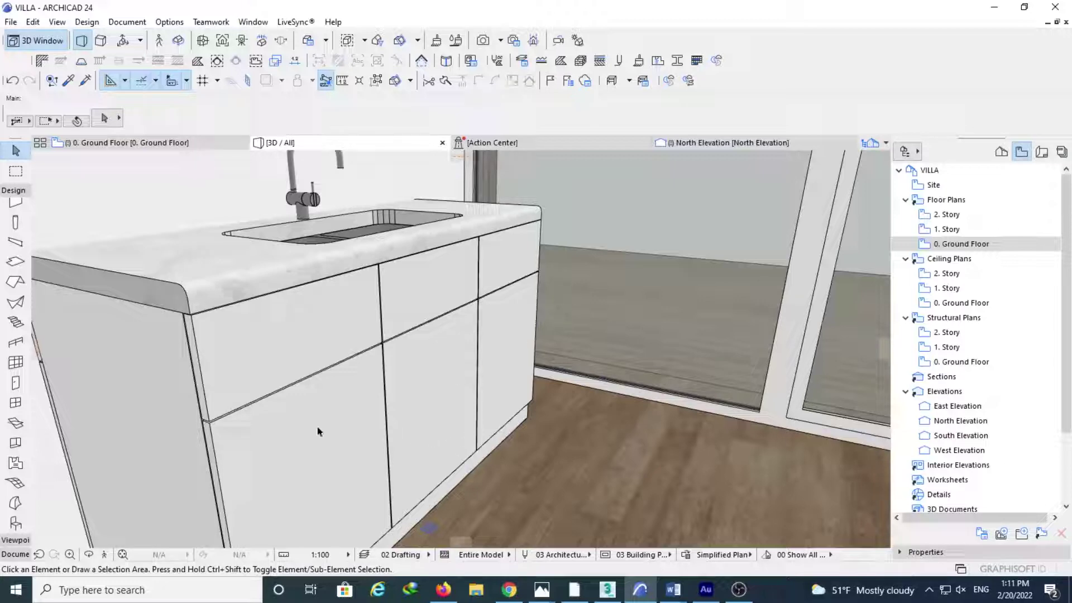
{"action": "scroll", "coordinate": [341, 416], "scroll_direction": "down", "scroll_amount": 1}
{"action": "scroll", "coordinate": [294, 452], "scroll_direction": "down", "scroll_amount": 4}
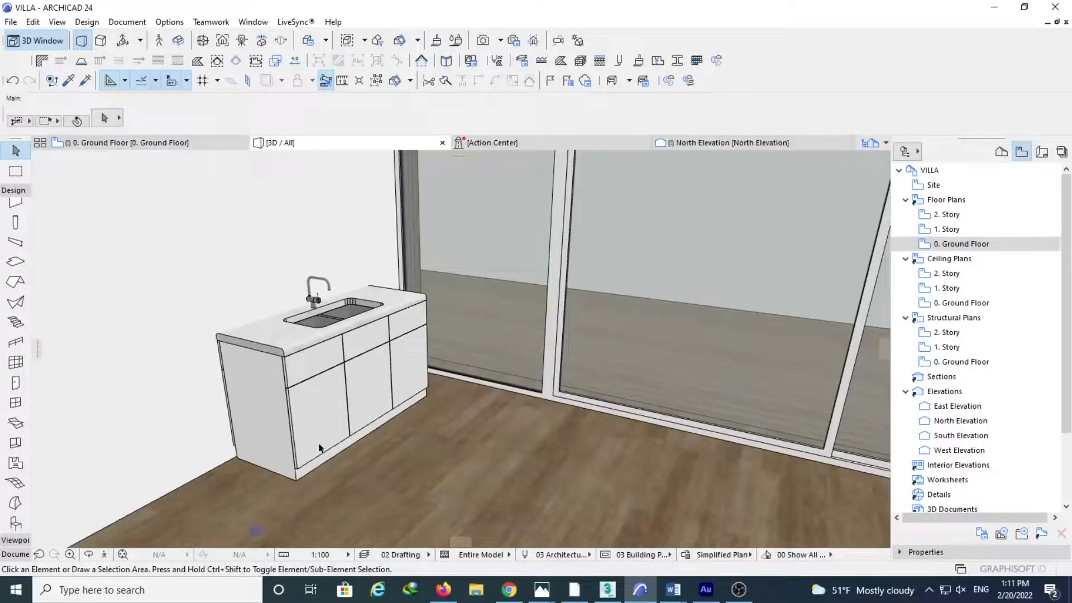
{"action": "left_click", "coordinate": [300, 481]}
{"action": "key", "text": "Escape"}
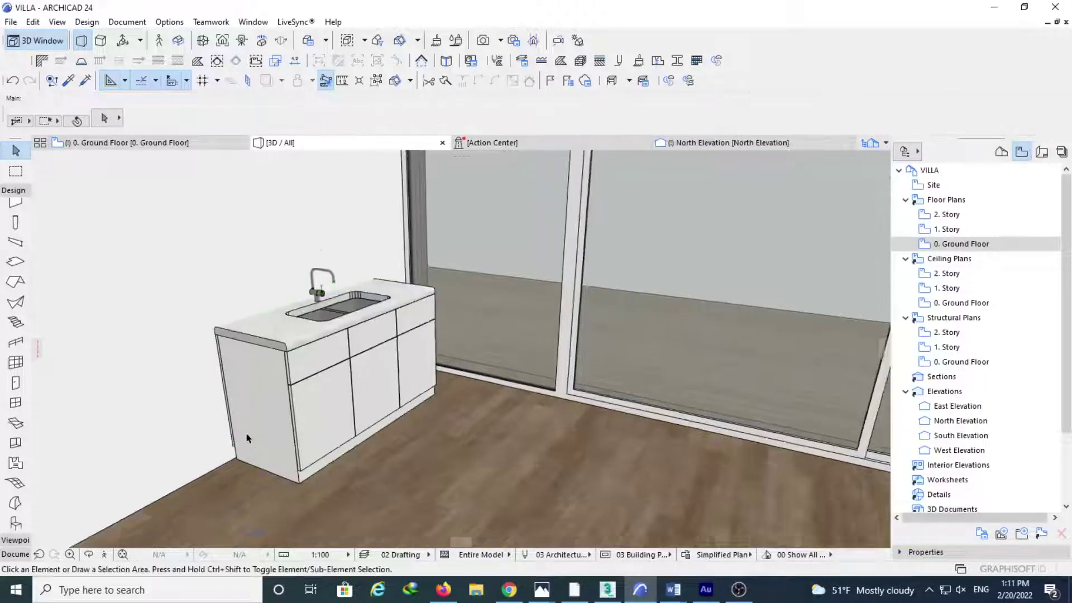
{"action": "scroll", "coordinate": [245, 432], "scroll_direction": "up", "scroll_amount": 2}
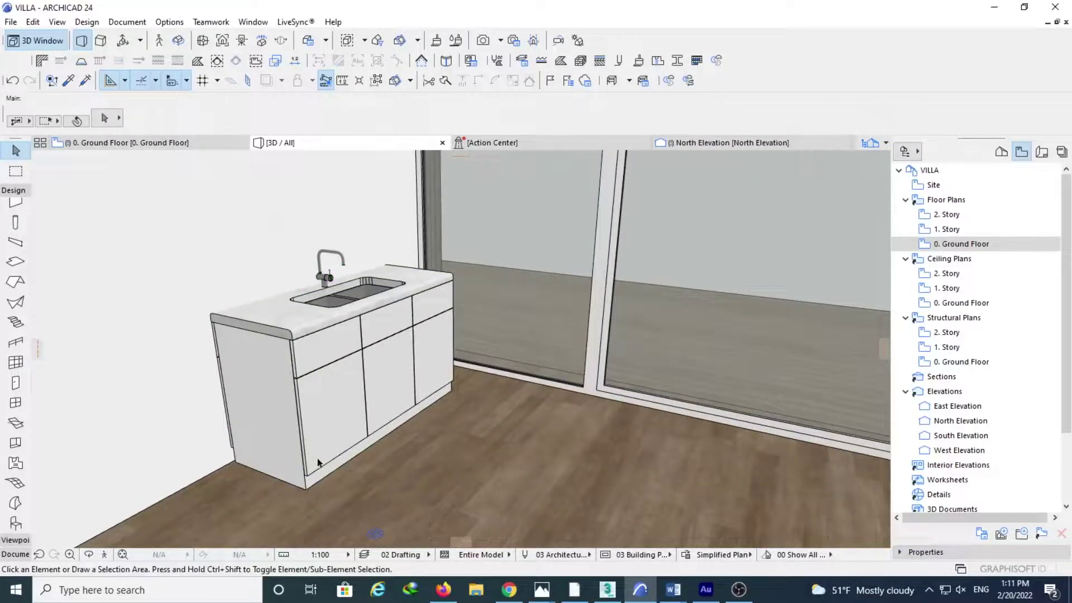
Step: Add a tall backsplash behind the placed sink cabinet's counter through its settings, apply it and deselect the cabinet
{"action": "left_click", "coordinate": [309, 493]}
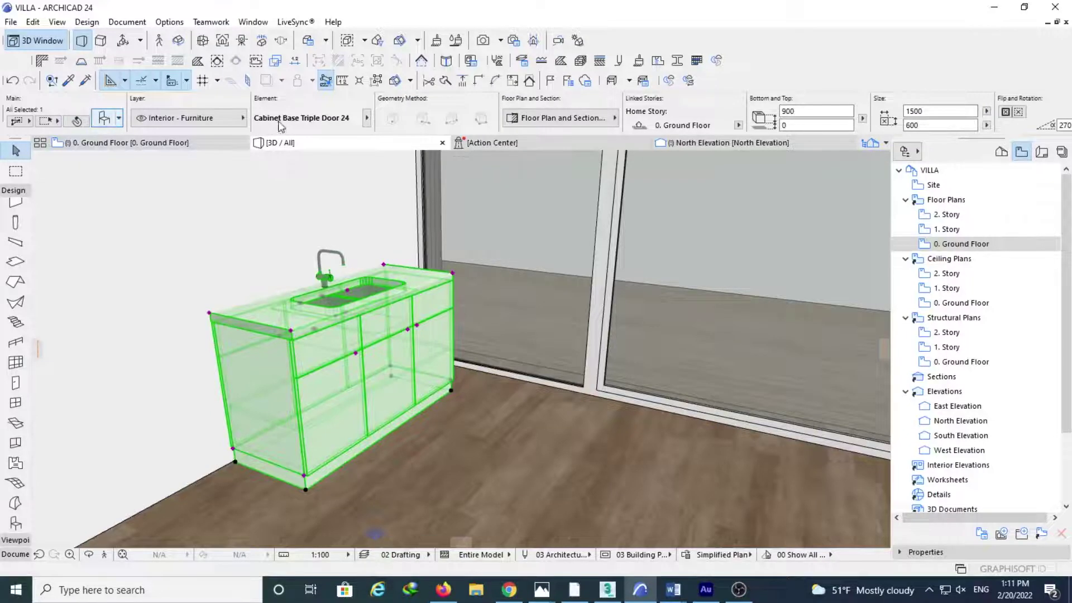
{"action": "key", "text": "ctrl+t"}
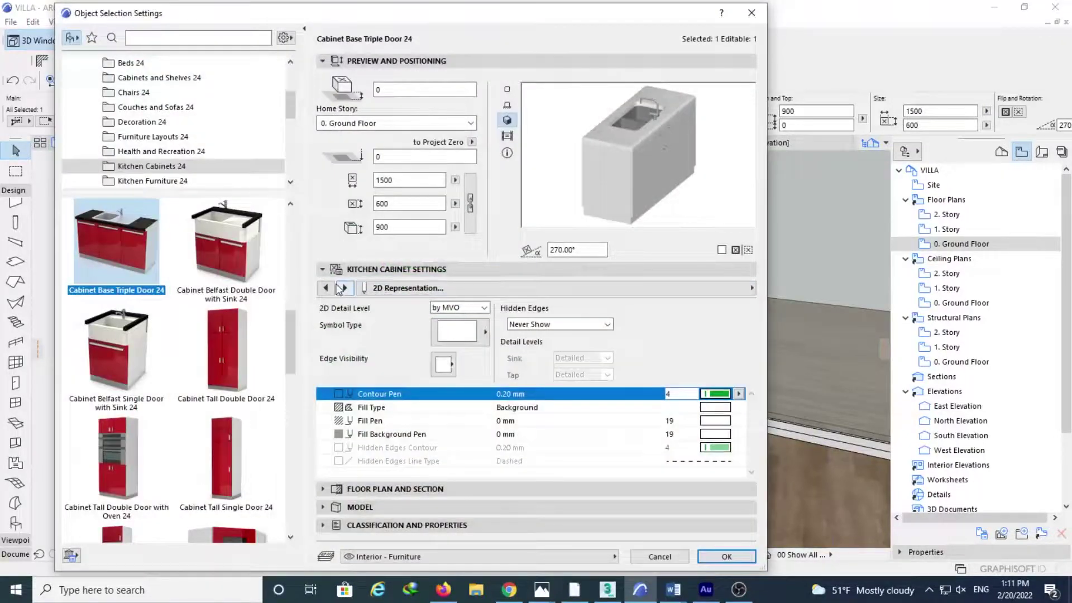
{"action": "left_click", "coordinate": [344, 287]}
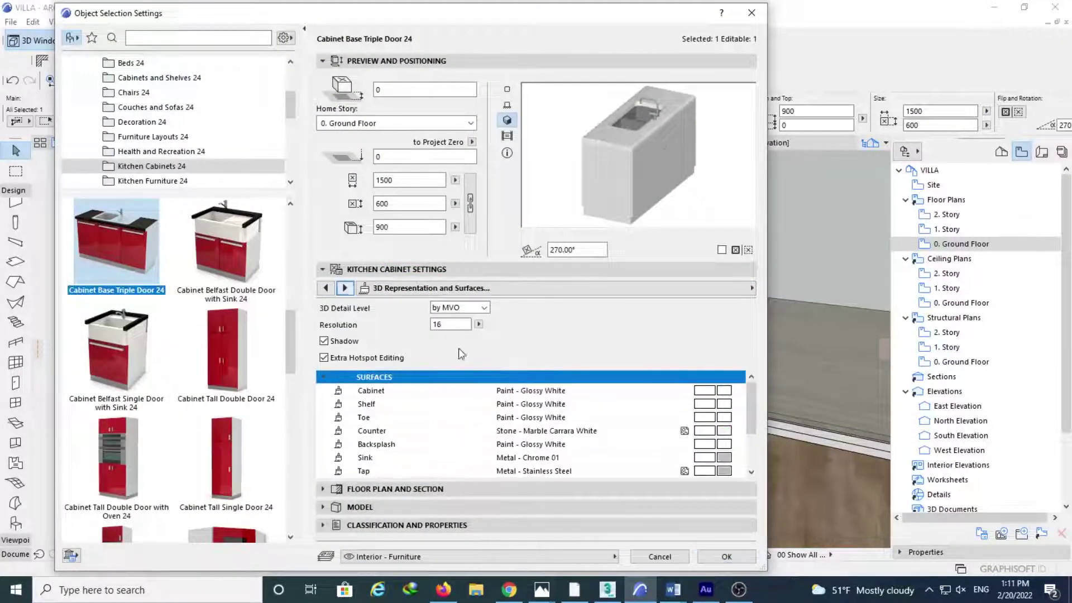
{"action": "left_click", "coordinate": [325, 287]}
{"action": "left_click", "coordinate": [325, 287]}
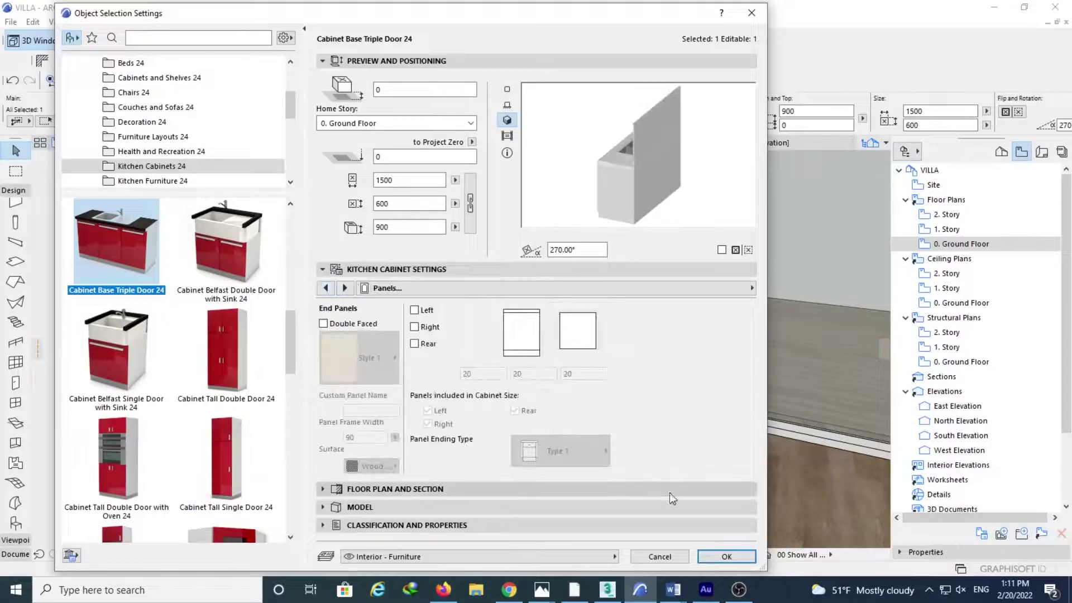
{"action": "left_click", "coordinate": [712, 557]}
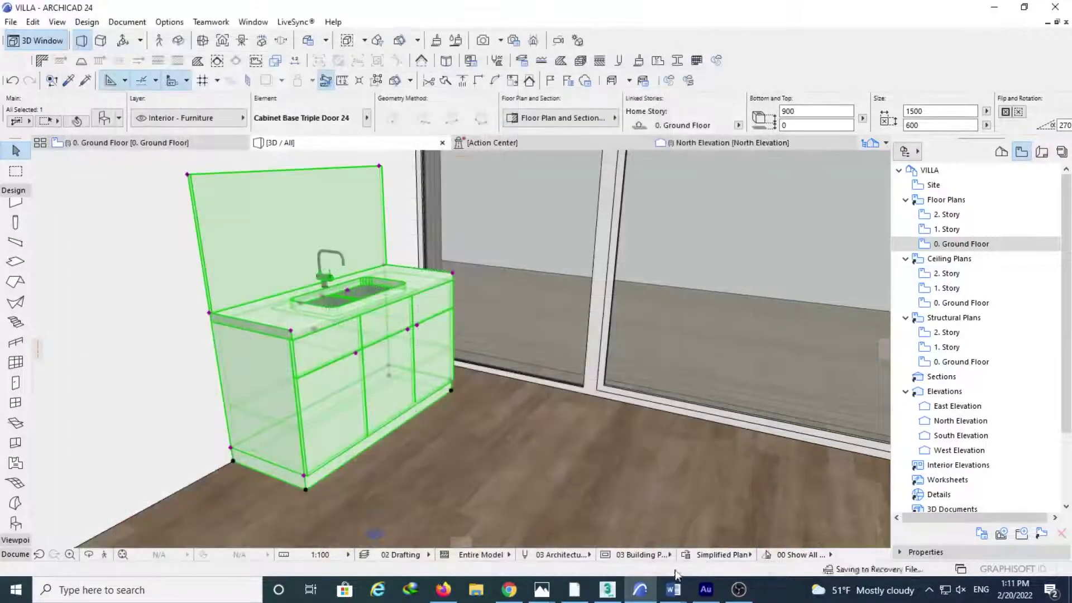
{"action": "key", "text": "Escape"}
{"action": "middle_click_drag", "start_coordinate": [205, 426], "coordinate": [226, 420]}
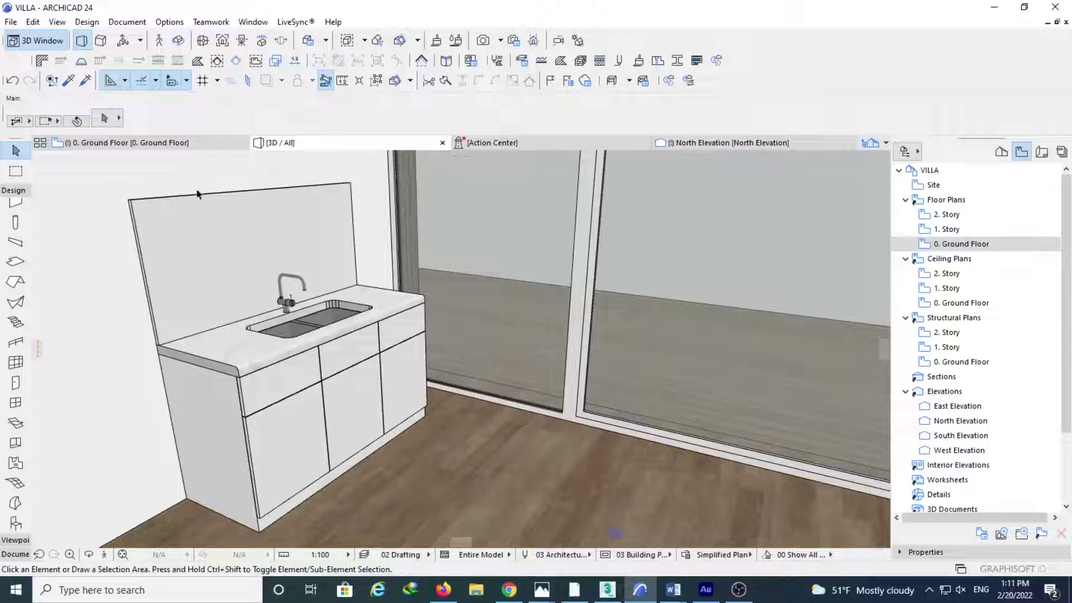
Step: On the ground floor plan, choose Cabinet Base MultiDrawer 24 in the Object default settings and set its backsplash height to 700
{"action": "left_click", "coordinate": [168, 149]}
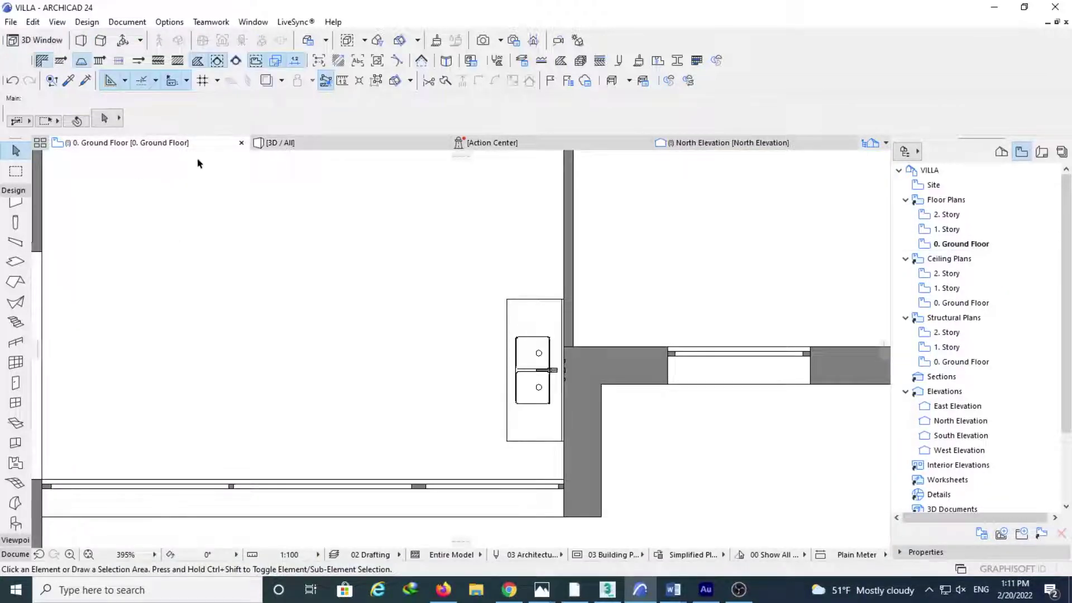
{"action": "mouse_move", "coordinate": [280, 154]}
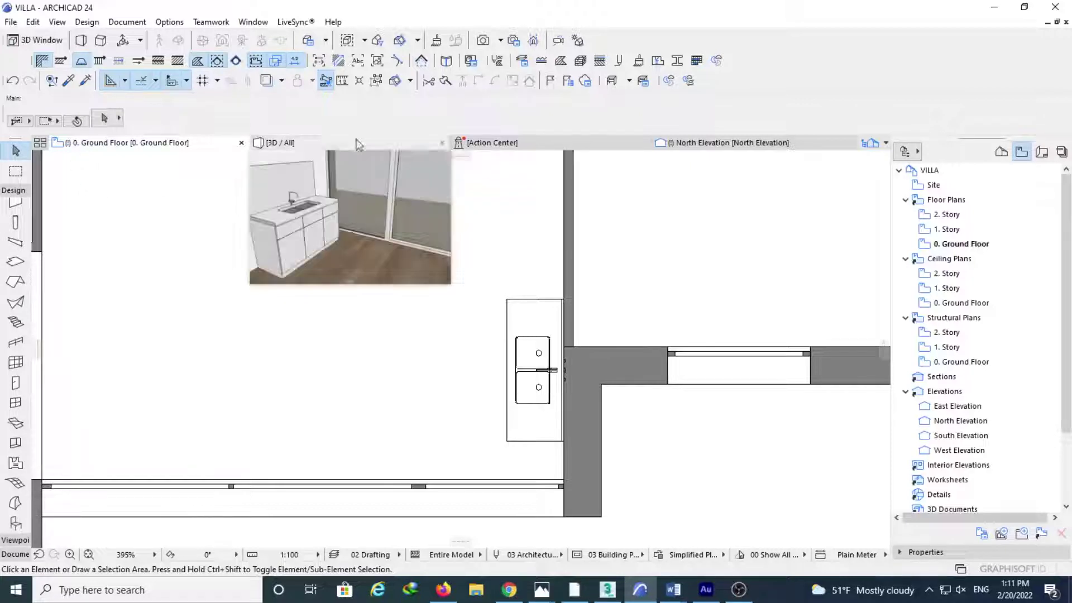
{"action": "double_click", "coordinate": [16, 523]}
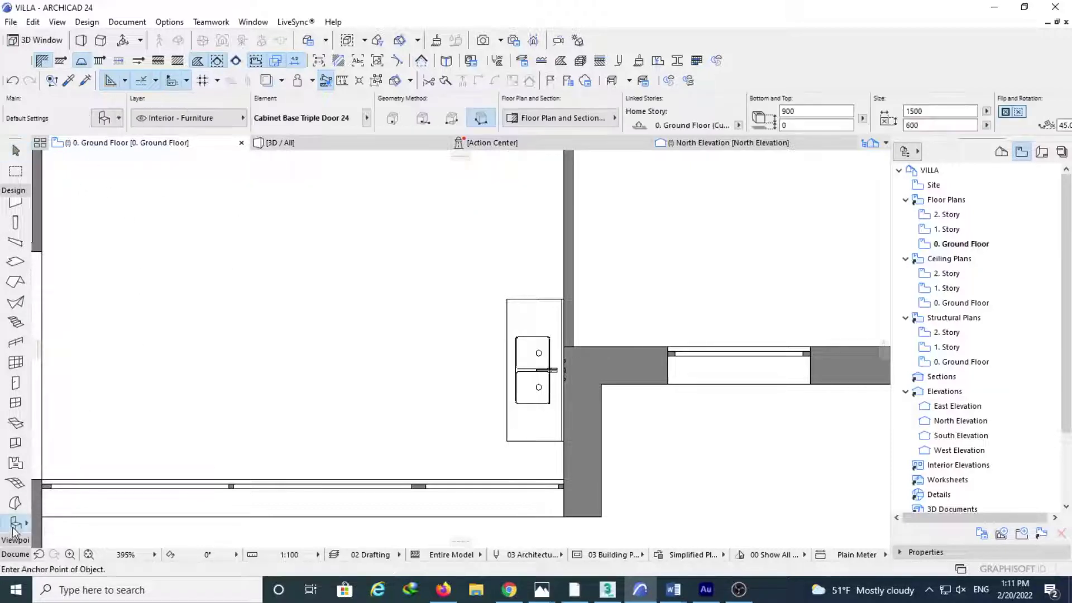
{"action": "scroll", "coordinate": [160, 330], "scroll_direction": "up", "scroll_amount": 2}
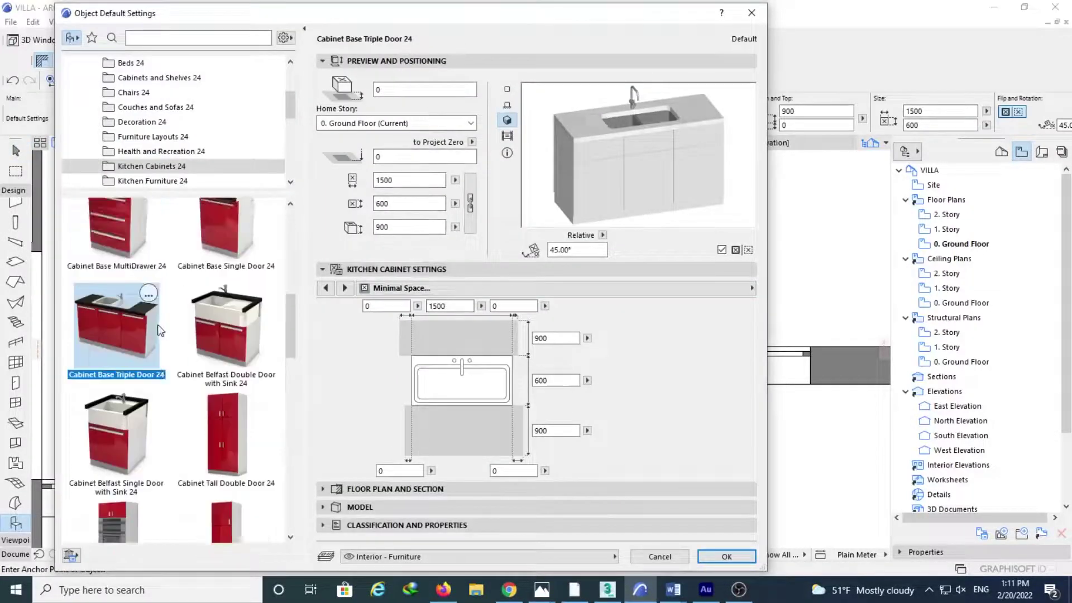
{"action": "scroll", "coordinate": [137, 292], "scroll_direction": "up", "scroll_amount": 1}
{"action": "left_click", "coordinate": [137, 279]}
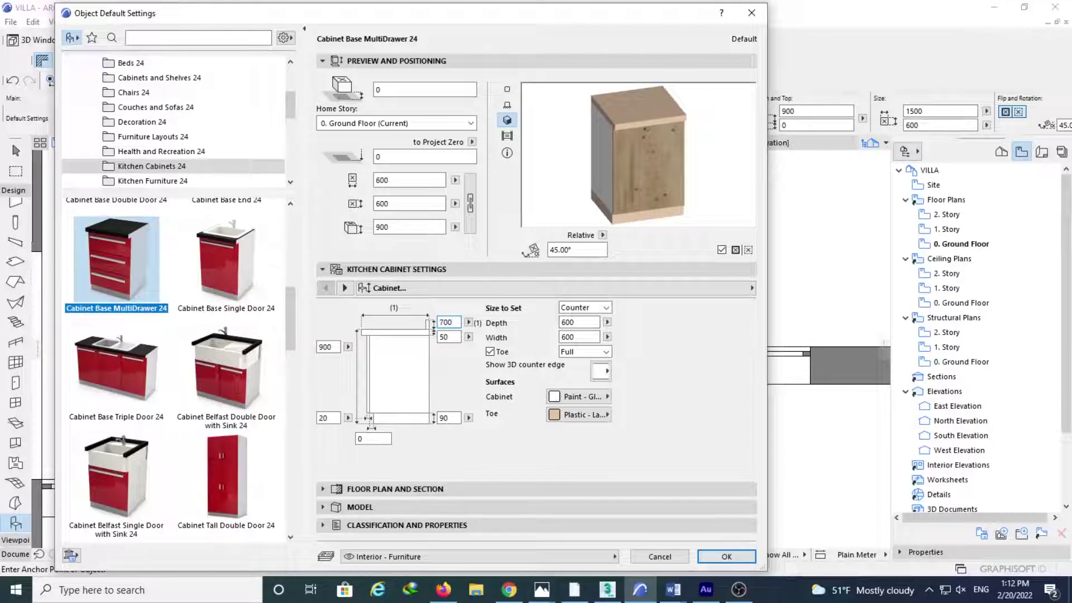
Step: Set the drawer cabinet's Size to Set option to Cabinet and its toe surface to Paint - Glossy White
{"action": "left_click", "coordinate": [606, 308]}
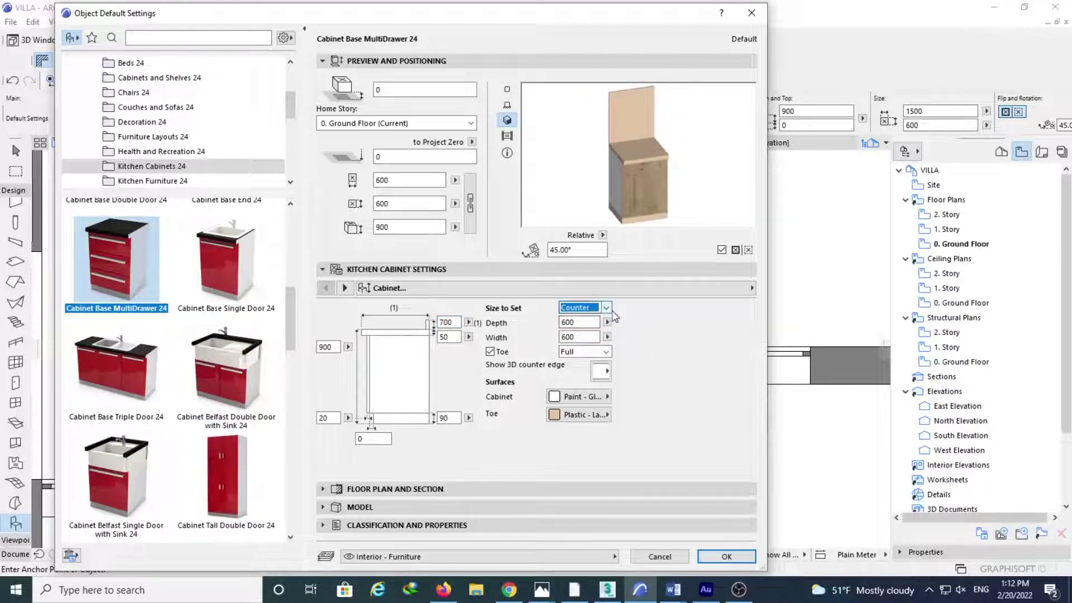
{"action": "left_click", "coordinate": [595, 327]}
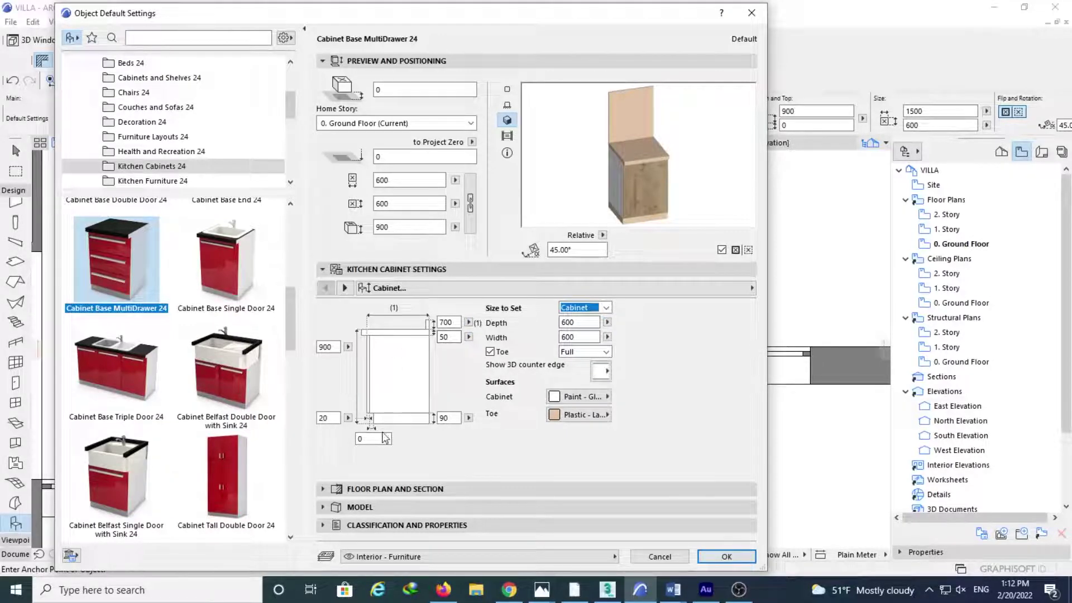
{"action": "left_click", "coordinate": [605, 415]}
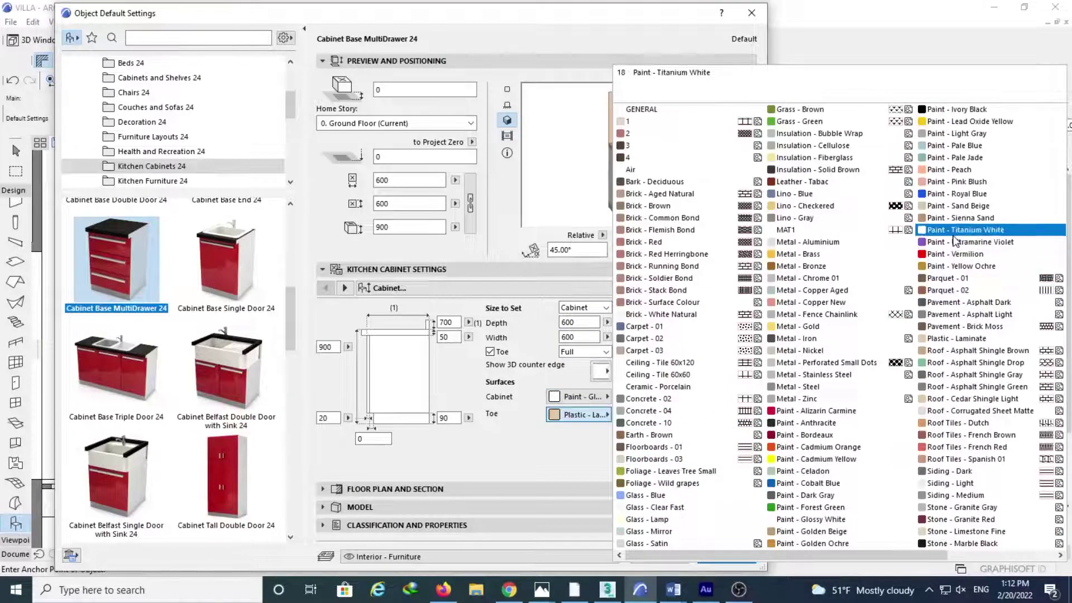
{"action": "left_click", "coordinate": [830, 529]}
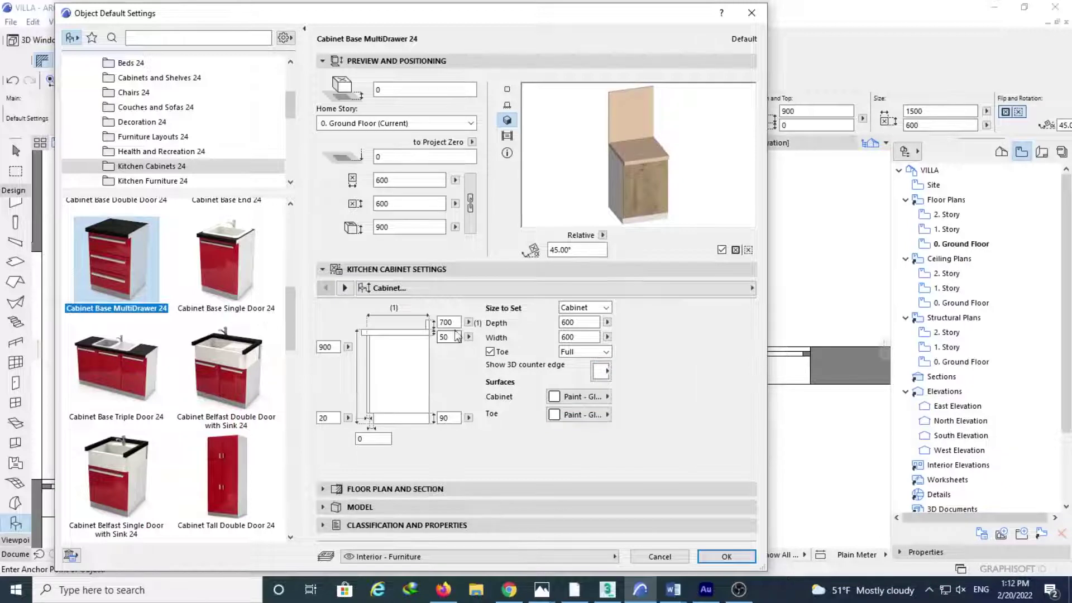
Step: Set the drawer cabinet's front countertop overhang to 0 and its counter and backsplash surfaces to Paint - Glossy White
{"action": "left_click", "coordinate": [345, 287]}
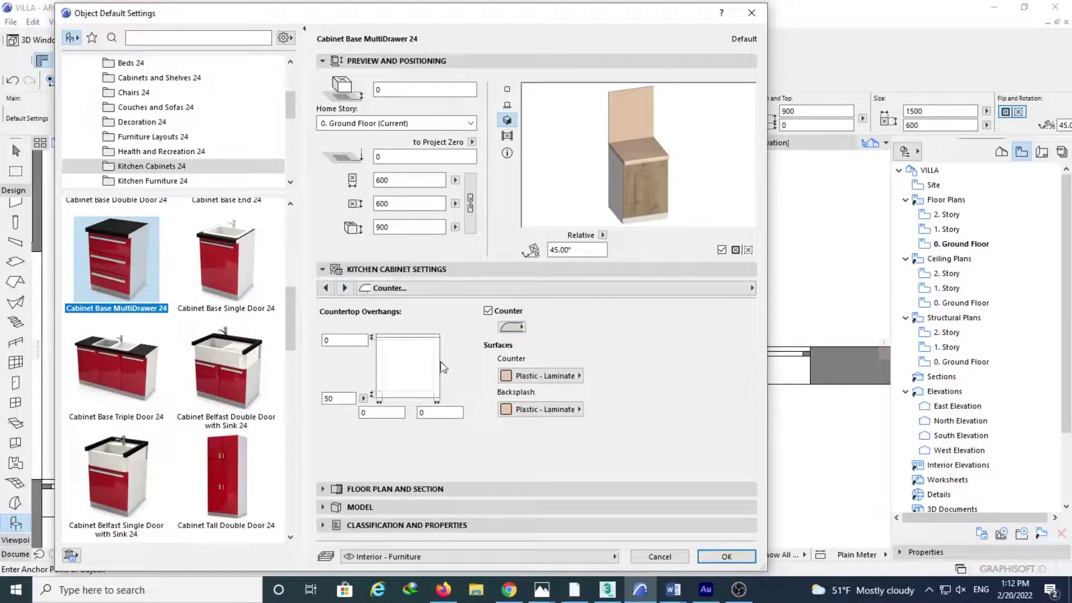
{"action": "left_click_drag", "start_coordinate": [344, 398], "coordinate": [244, 398]}
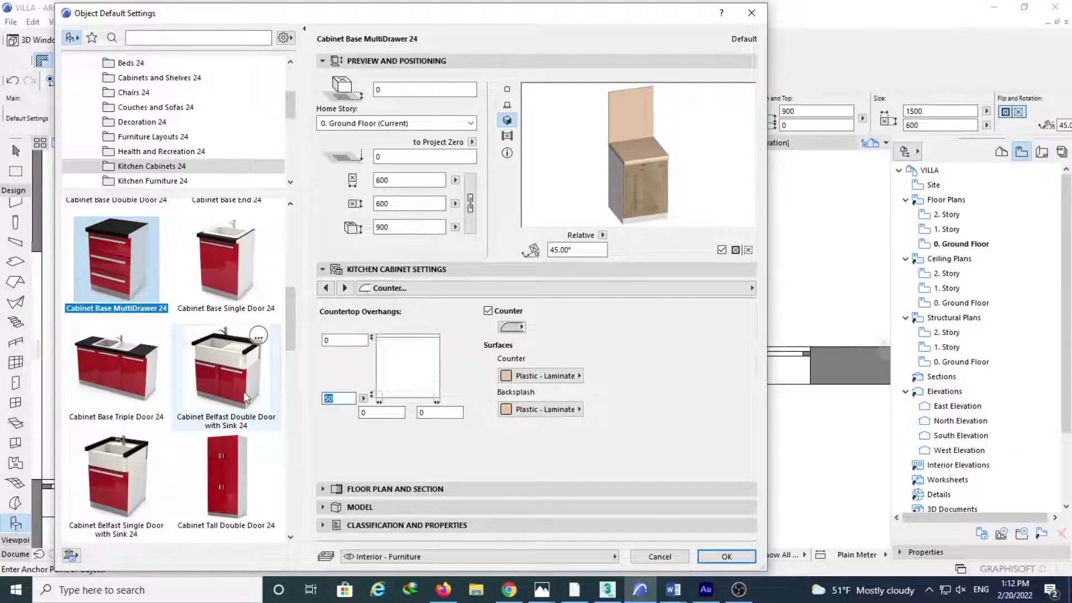
{"action": "type", "text": "0"}
{"action": "left_click", "coordinate": [524, 375]}
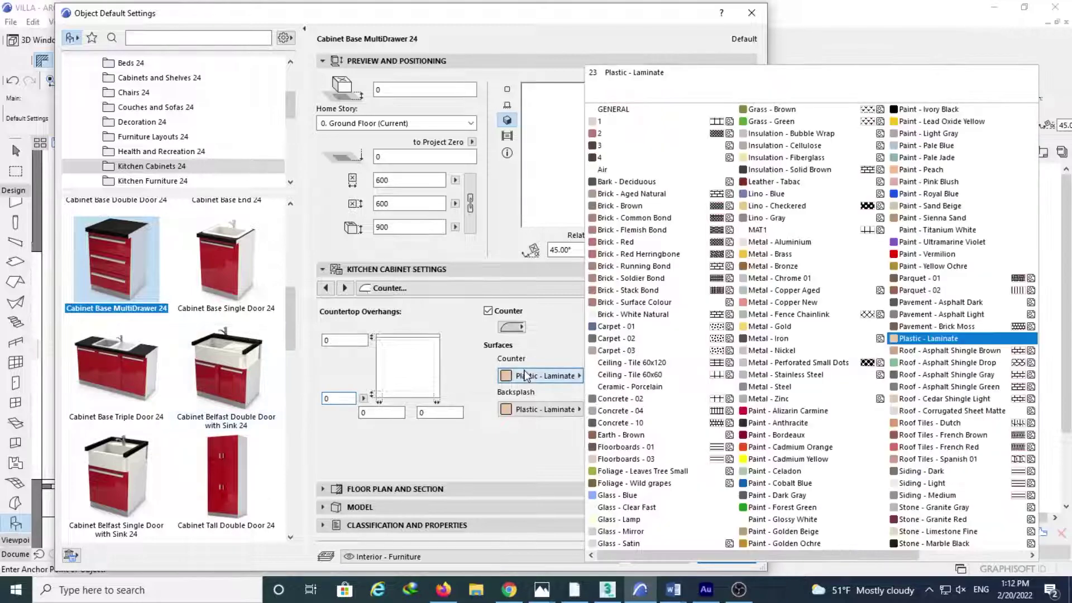
{"action": "left_click", "coordinate": [769, 519]}
{"action": "left_click", "coordinate": [567, 409]}
{"action": "left_click", "coordinate": [770, 519]}
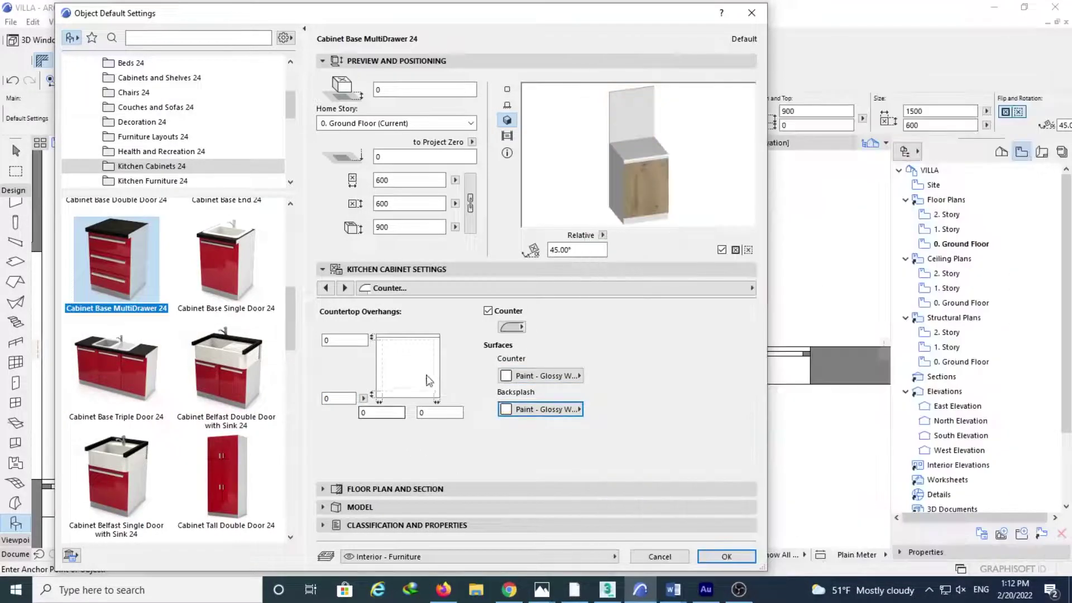
Step: Turn off the knob for the drawer cabinet
{"action": "left_click", "coordinate": [346, 288]}
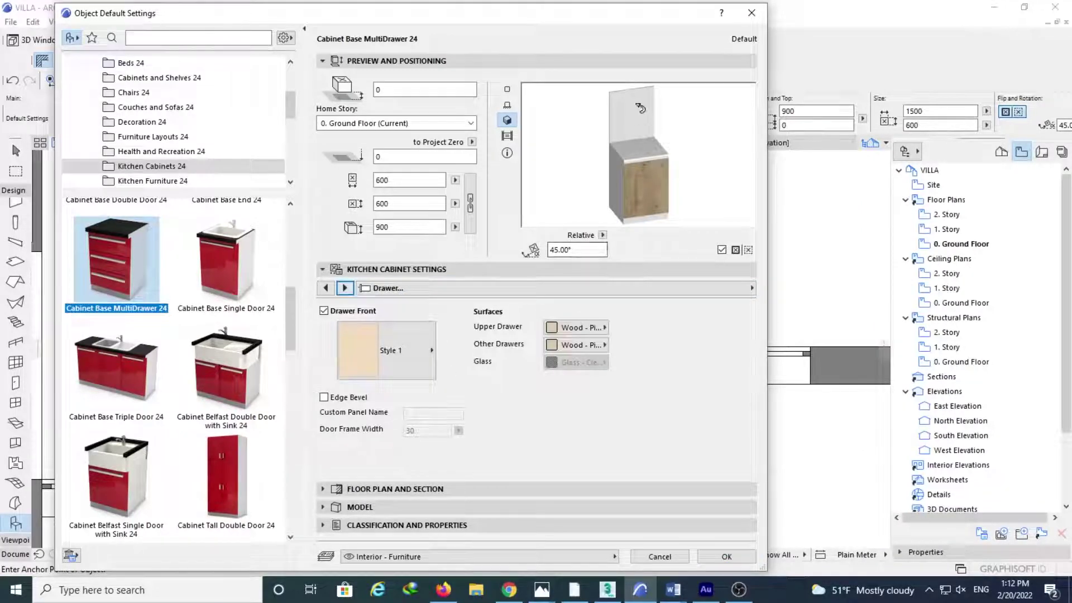
{"action": "left_click", "coordinate": [343, 288]}
{"action": "left_click", "coordinate": [345, 316]}
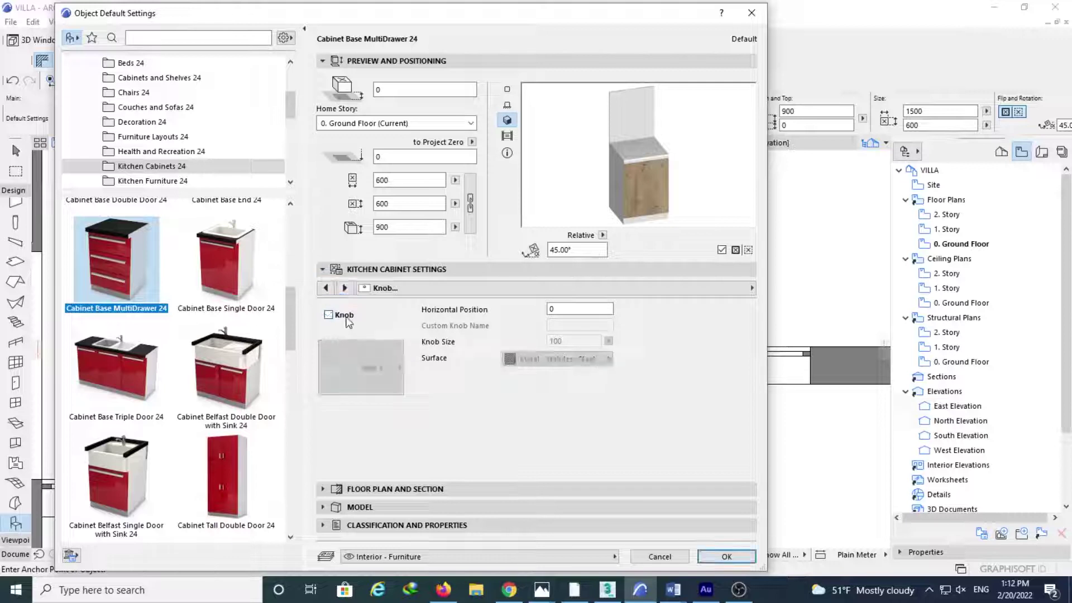
Step: Change the drawer cabinet's counter surface to a white Stone - Marble material in the Counter settings
{"action": "left_click", "coordinate": [326, 288]}
{"action": "left_click", "coordinate": [326, 288]}
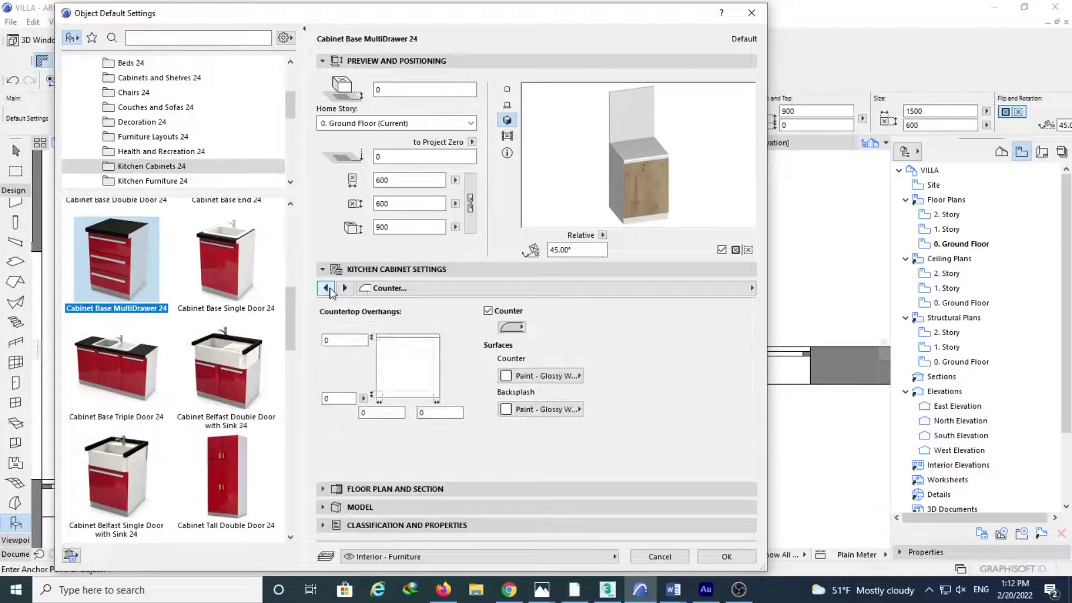
{"action": "left_click", "coordinate": [326, 288]}
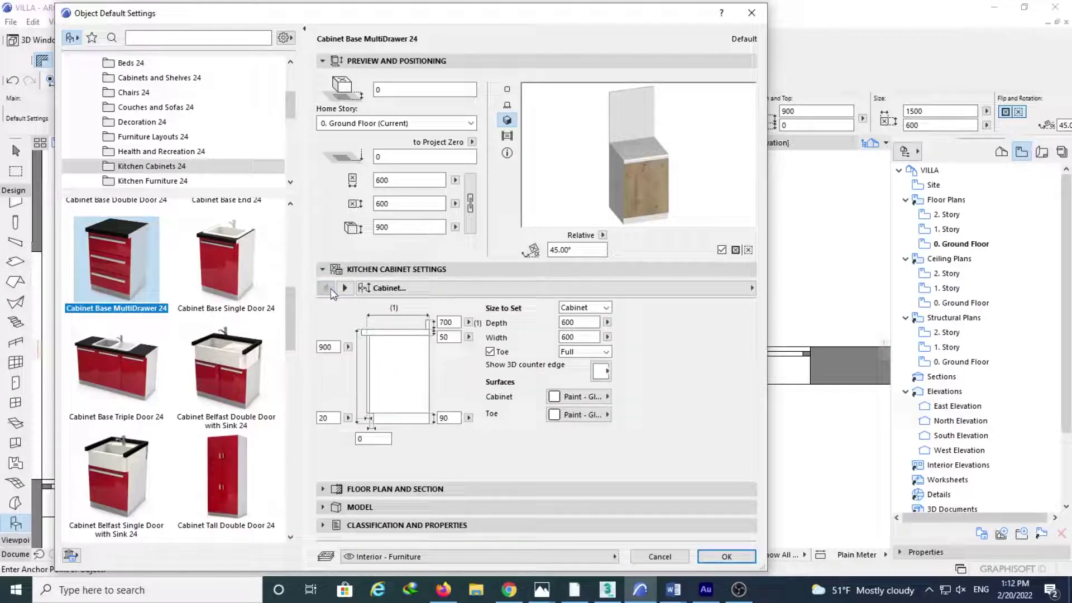
{"action": "left_click", "coordinate": [345, 288]}
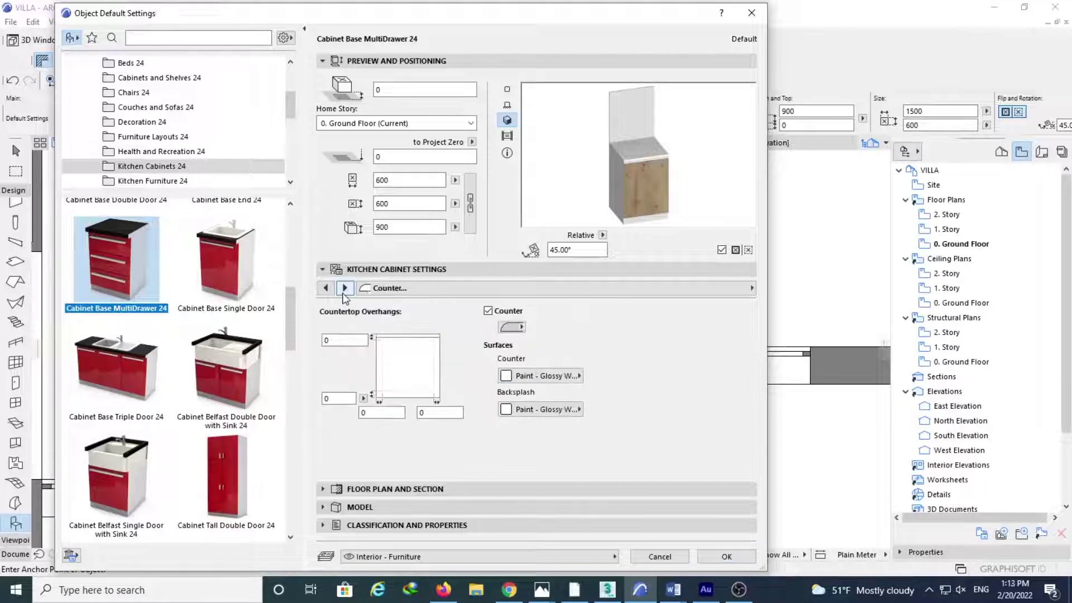
{"action": "left_click", "coordinate": [554, 381]}
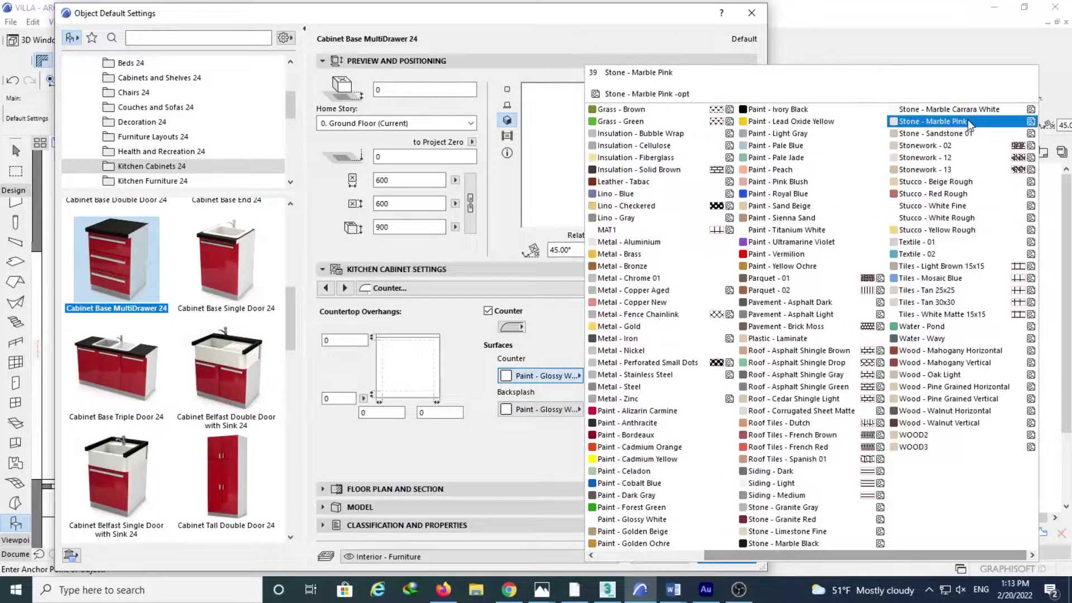
{"action": "left_click", "coordinate": [943, 121]}
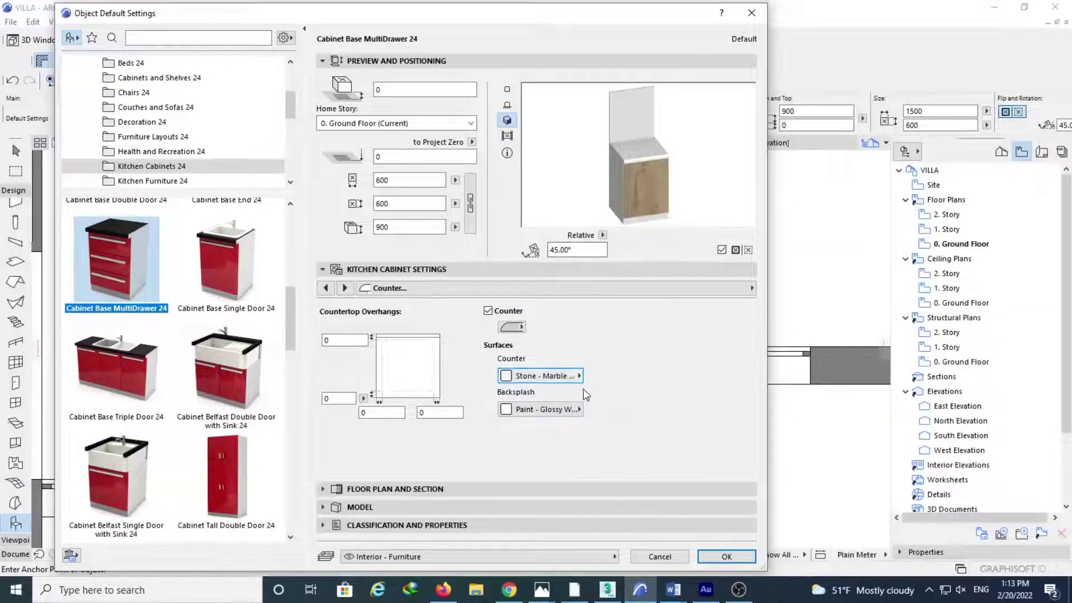
Step: Choose the closed-outline Edge Visibility option in the drawer cabinet's 2D representation settings
{"action": "left_click", "coordinate": [345, 287]}
{"action": "left_click", "coordinate": [344, 287]}
{"action": "left_click", "coordinate": [446, 366]}
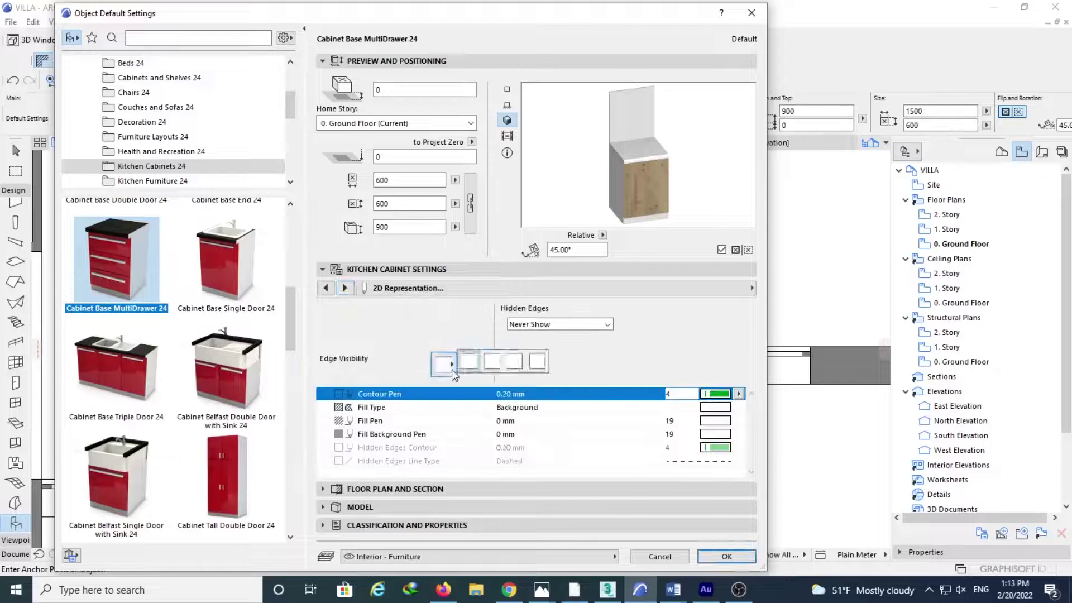
{"action": "left_click", "coordinate": [523, 364]}
{"action": "left_click", "coordinate": [345, 287]}
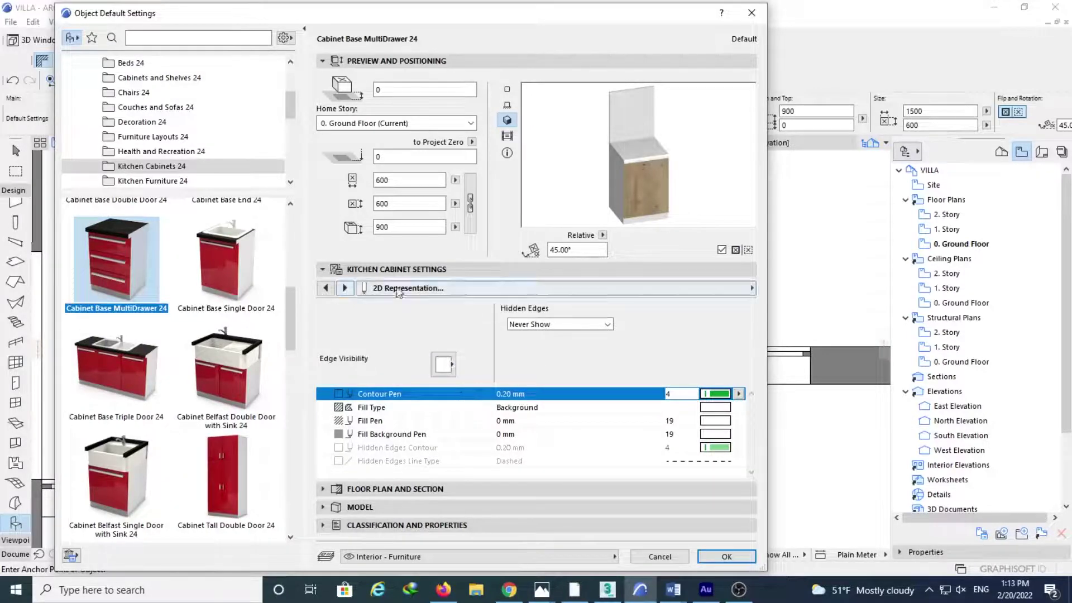
Step: Set the drawer cabinet's Upper Drawer and Other Drawers surfaces to Paint - Glossy White
{"action": "left_click", "coordinate": [344, 287]}
{"action": "left_click", "coordinate": [588, 331]}
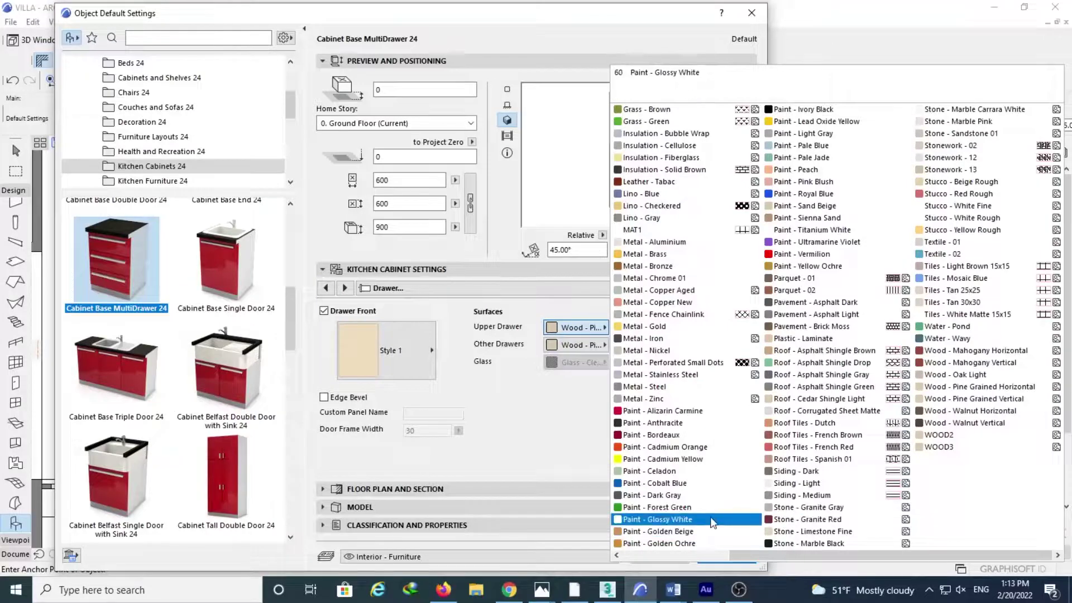
{"action": "left_click", "coordinate": [712, 522]}
{"action": "left_click", "coordinate": [575, 345]}
{"action": "left_click", "coordinate": [670, 519]}
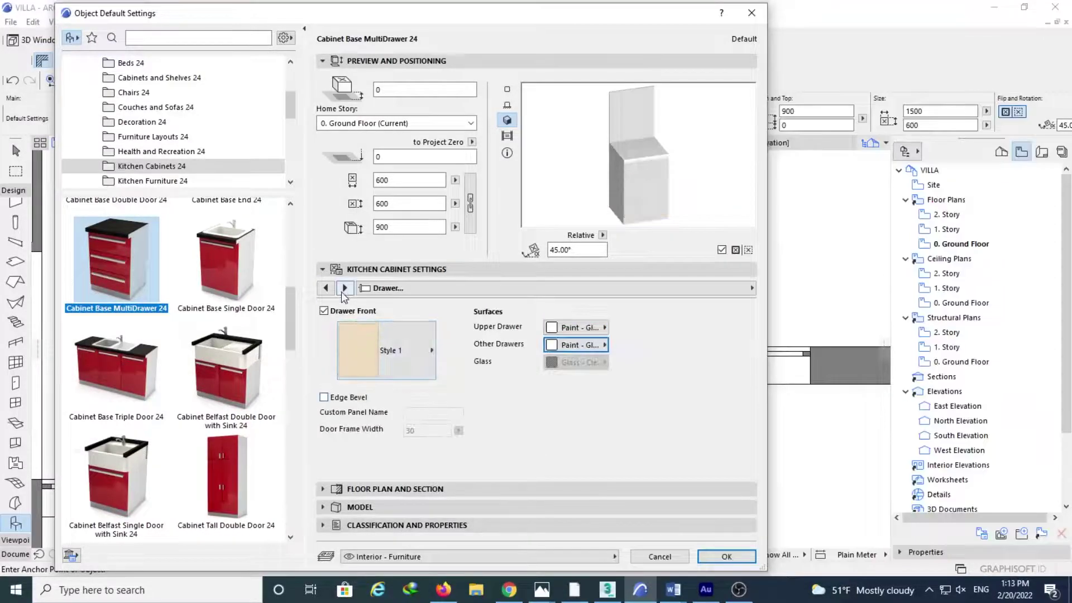
Step: Review the drawer cabinet's cabinet, counter, drawer, panel, 2D representation and minimal space settings
{"action": "left_click", "coordinate": [344, 288]}
{"action": "left_click", "coordinate": [345, 287]}
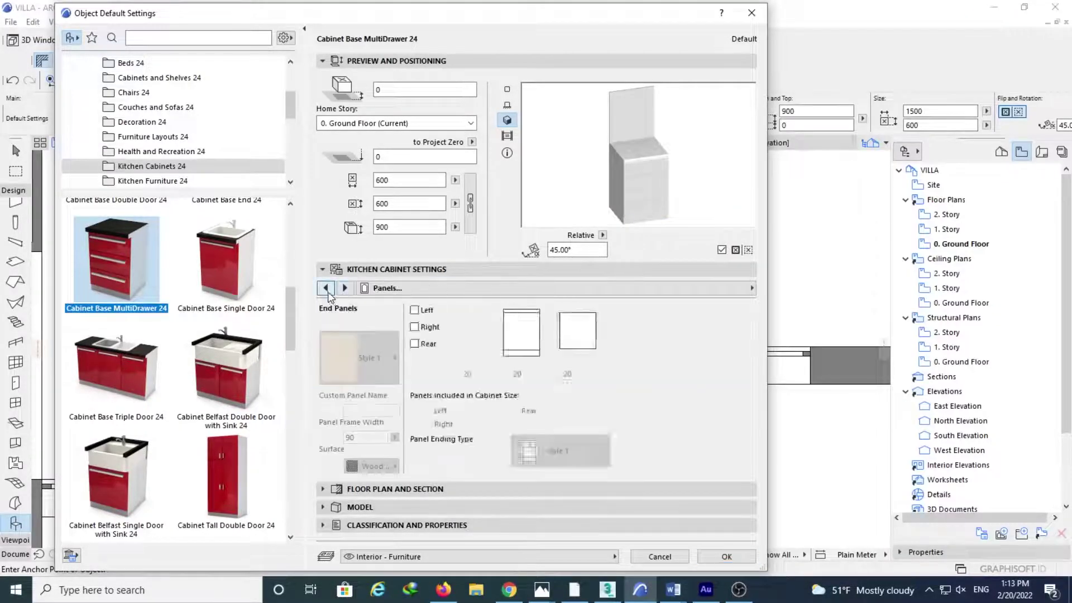
{"action": "left_click", "coordinate": [344, 288]}
{"action": "left_click", "coordinate": [326, 288]}
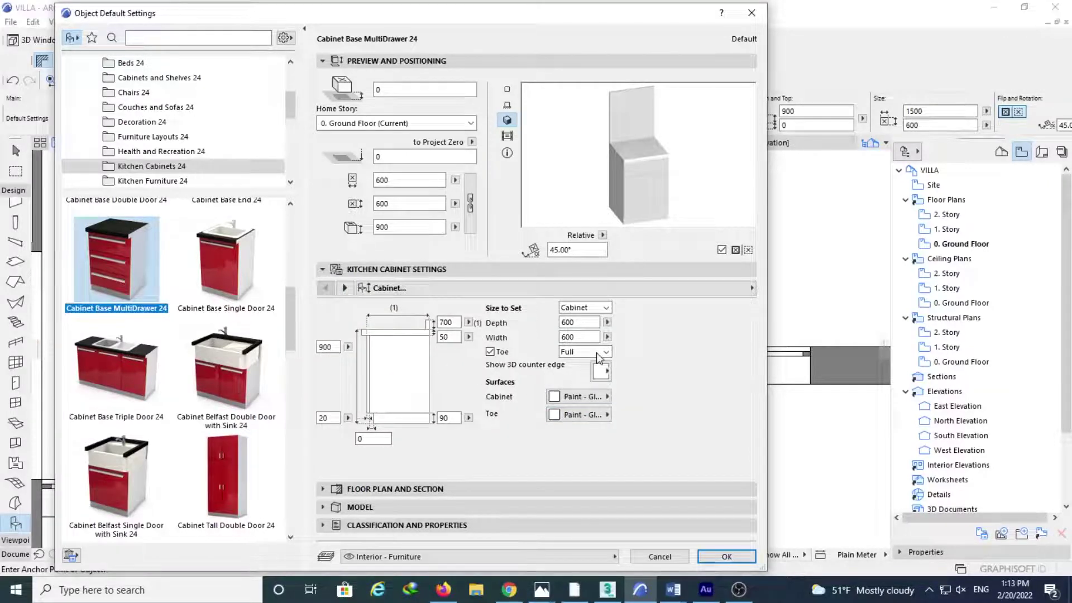
{"action": "left_click", "coordinate": [345, 287]}
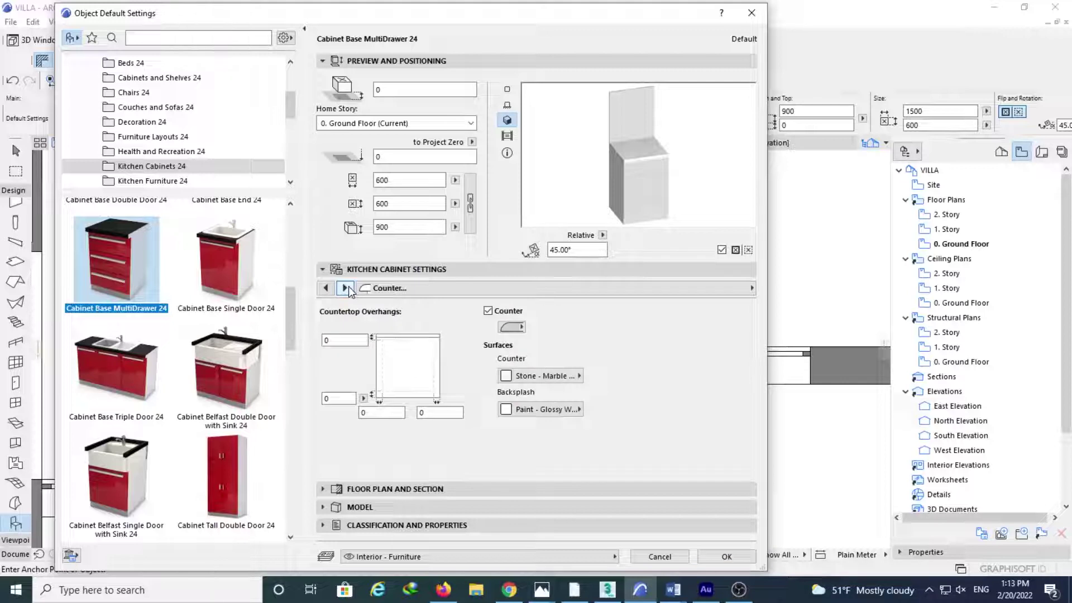
{"action": "left_click", "coordinate": [345, 288]}
{"action": "left_click", "coordinate": [344, 288]}
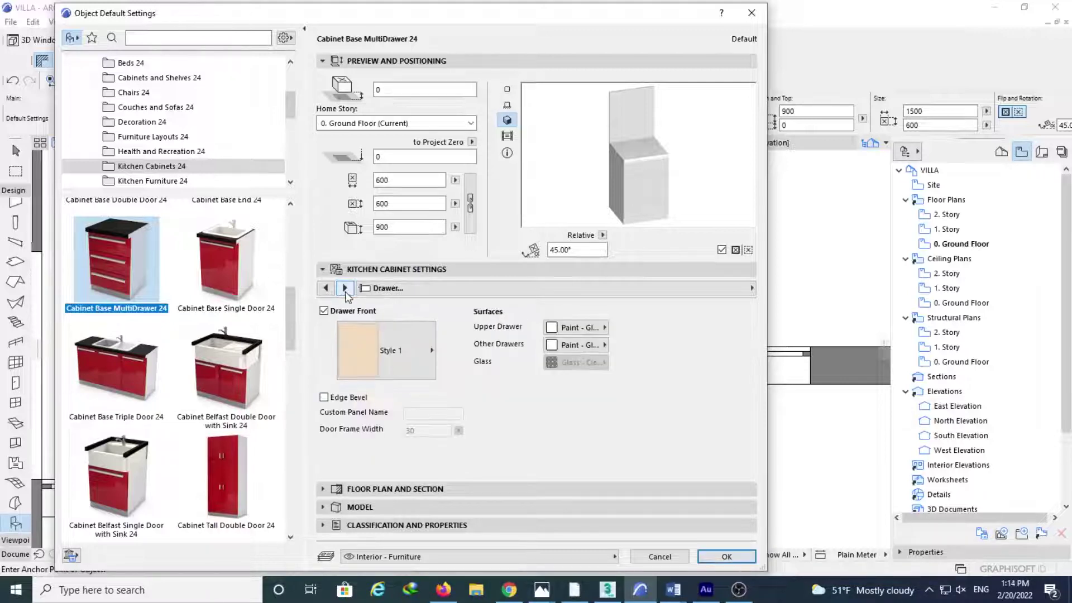
{"action": "left_click", "coordinate": [345, 288]}
{"action": "left_click", "coordinate": [345, 287]}
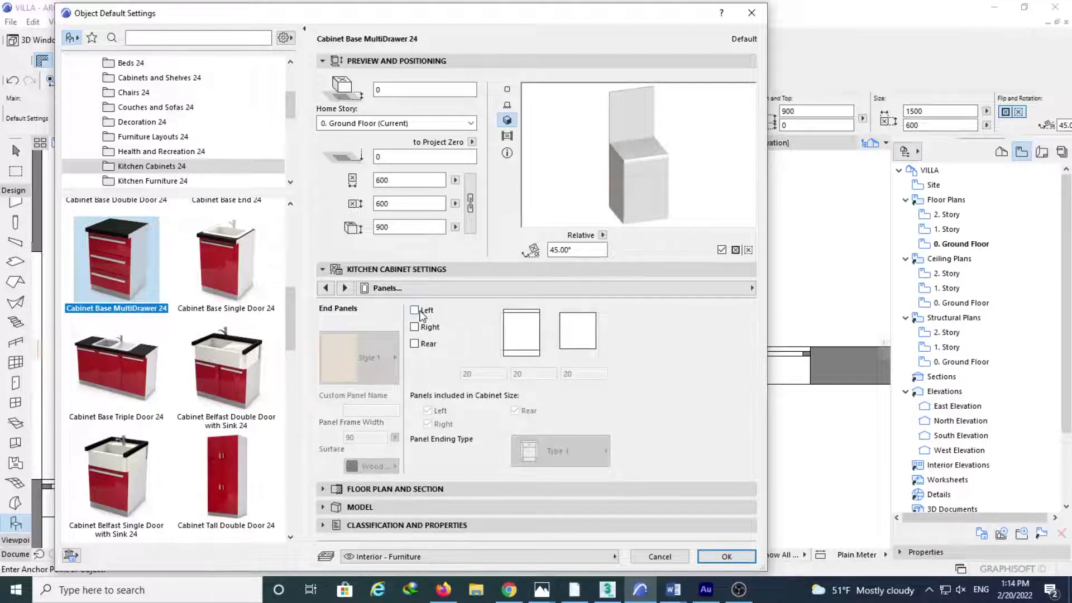
{"action": "left_click", "coordinate": [345, 288]}
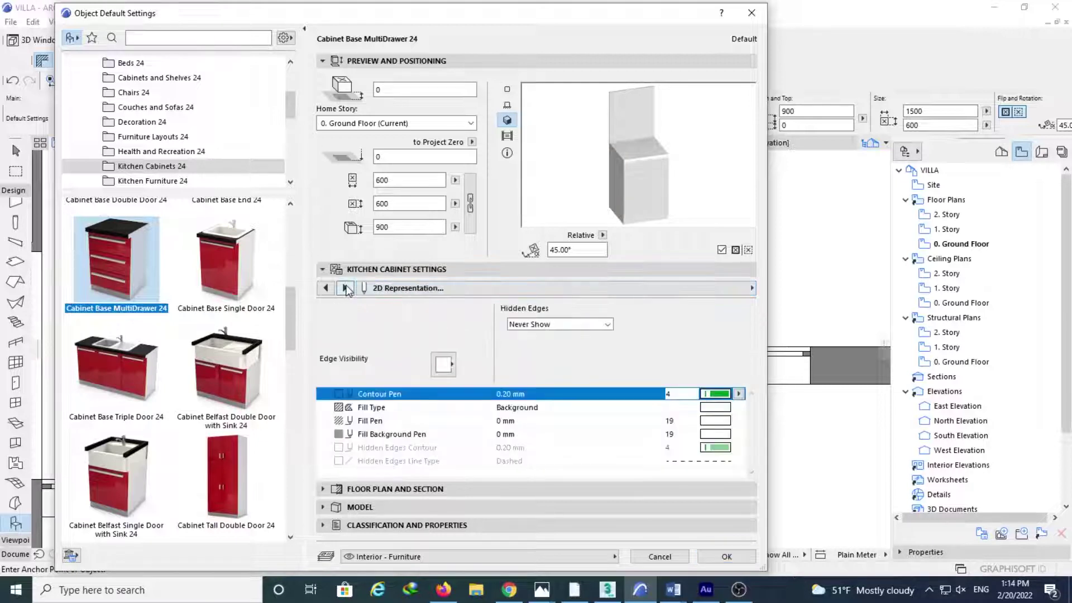
{"action": "left_click", "coordinate": [574, 325]}
{"action": "left_click", "coordinate": [573, 325]}
{"action": "left_click", "coordinate": [346, 289]}
{"action": "left_click", "coordinate": [346, 289]}
{"action": "left_click", "coordinate": [346, 290]}
{"action": "left_click", "coordinate": [330, 289]}
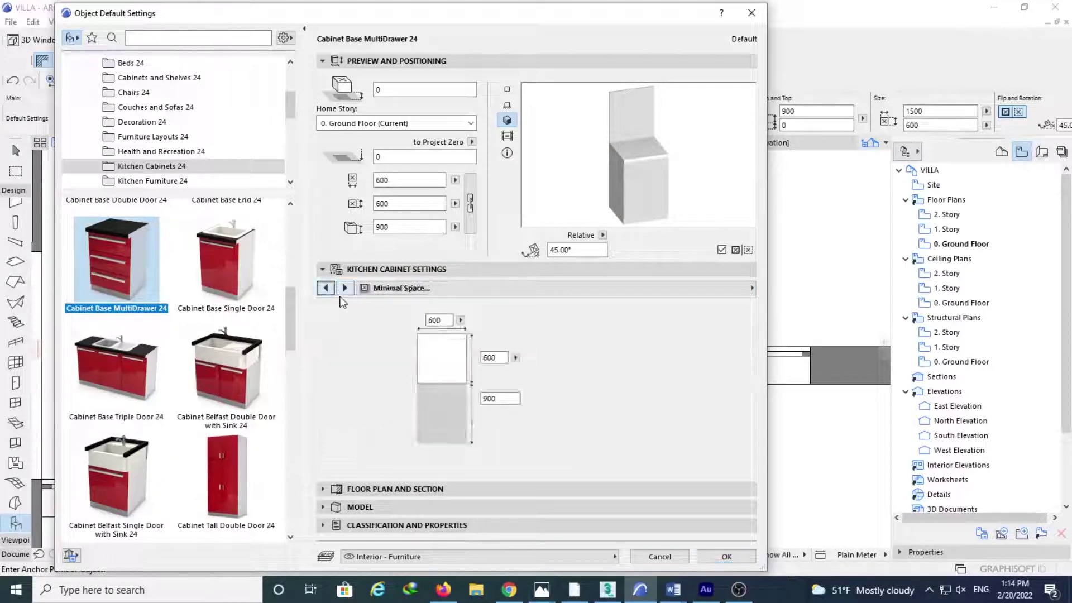
Step: Set the number of drawers to 3 and, after checking the kitchen photo, choose the scheme with individually editable drawer heights
{"action": "left_click", "coordinate": [345, 289]}
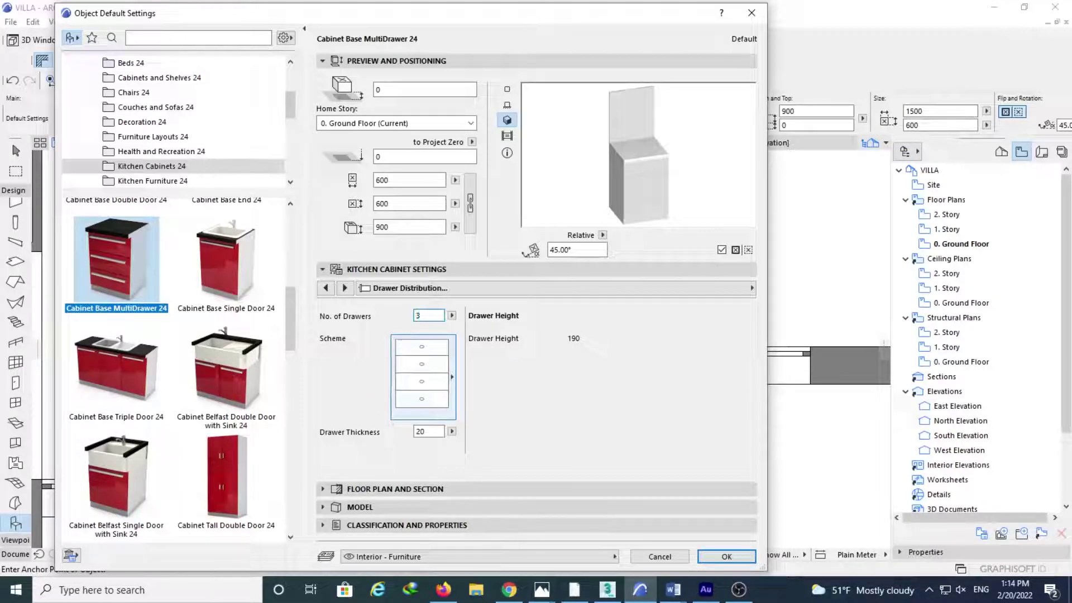
{"action": "key", "text": "Return"}
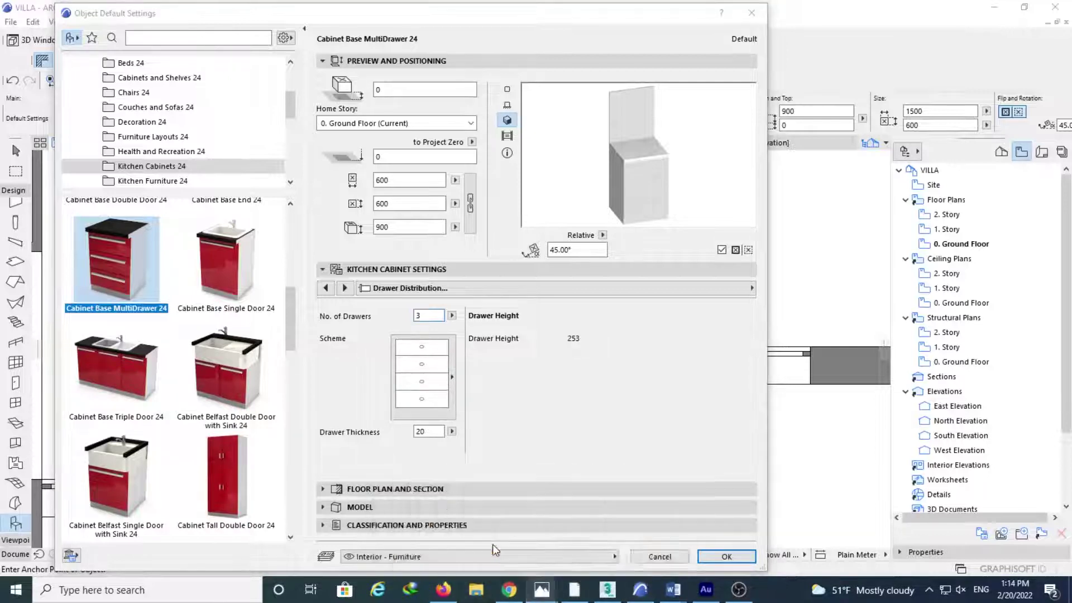
{"action": "key", "text": "alt+Tab"}
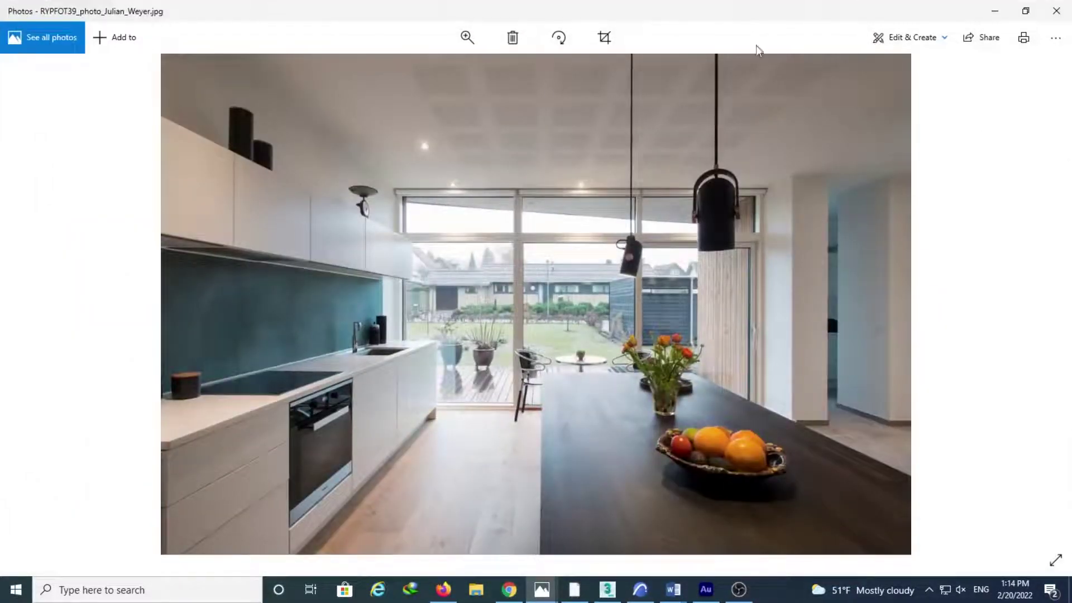
{"action": "left_click", "coordinate": [994, 11]}
{"action": "left_click", "coordinate": [441, 399]}
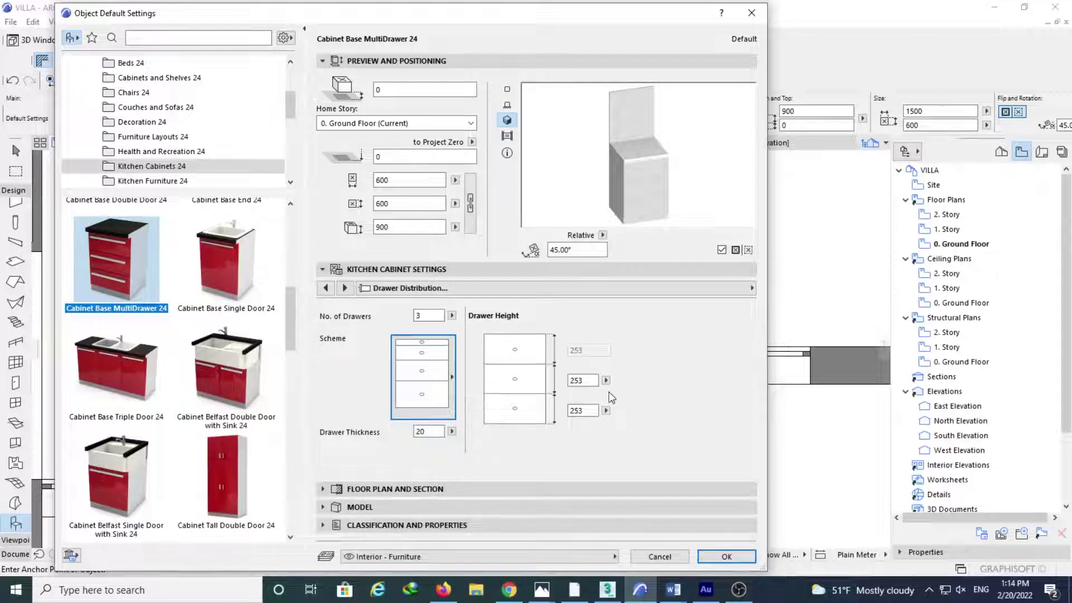
Step: Set the middle drawer's height to 220 and the bottom drawer's height to 350
{"action": "left_click", "coordinate": [580, 411]}
{"action": "left_click", "coordinate": [579, 380]}
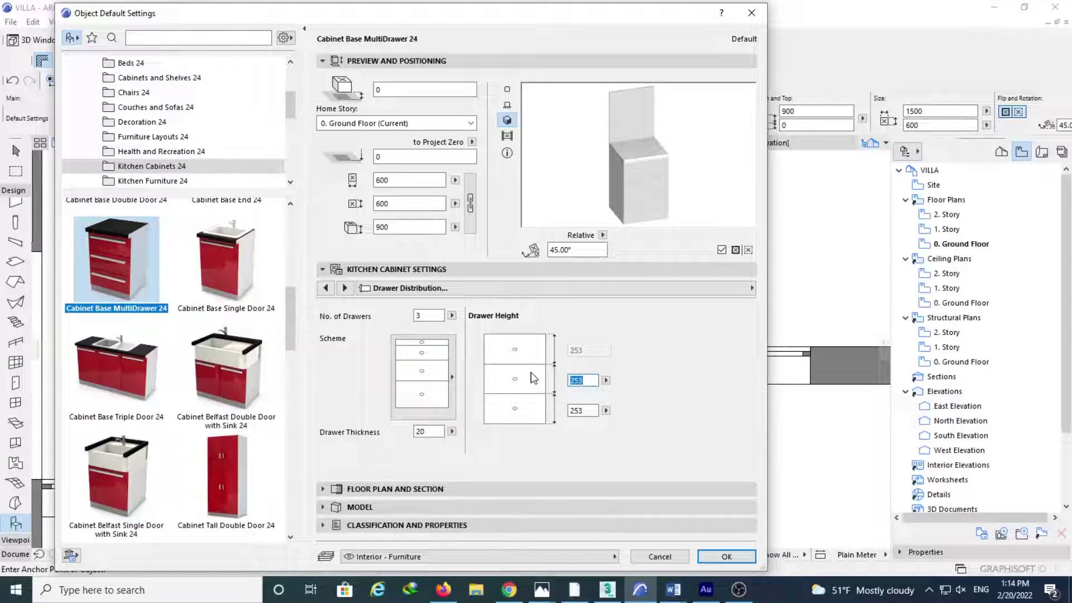
{"action": "type", "text": "200"}
{"action": "key", "text": "Tab"}
{"action": "type", "text": "310"}
{"action": "key", "text": "Tab"}
{"action": "left_click", "coordinate": [593, 380]}
{"action": "left_click", "coordinate": [584, 411]}
{"action": "type", "text": "350"}
{"action": "key", "text": "shift+Tab"}
{"action": "type", "text": "2"}
{"action": "left_click", "coordinate": [654, 402]}
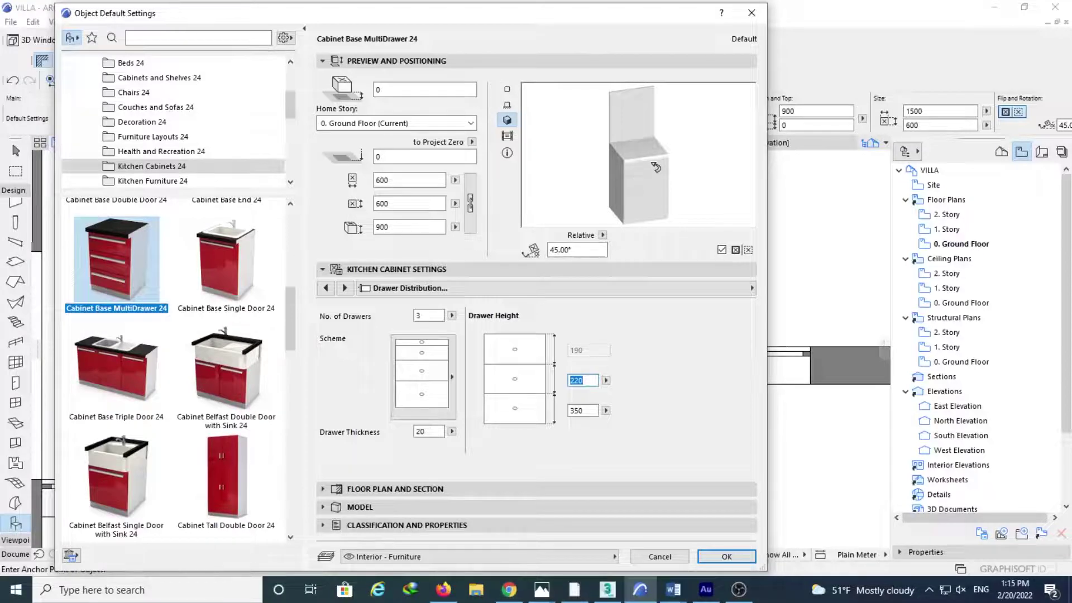
Step: Compare with the kitchen reference photo, set the middle drawer height to 200 and the bottom one to 360, and accept the settings
{"action": "mouse_move", "coordinate": [554, 595]}
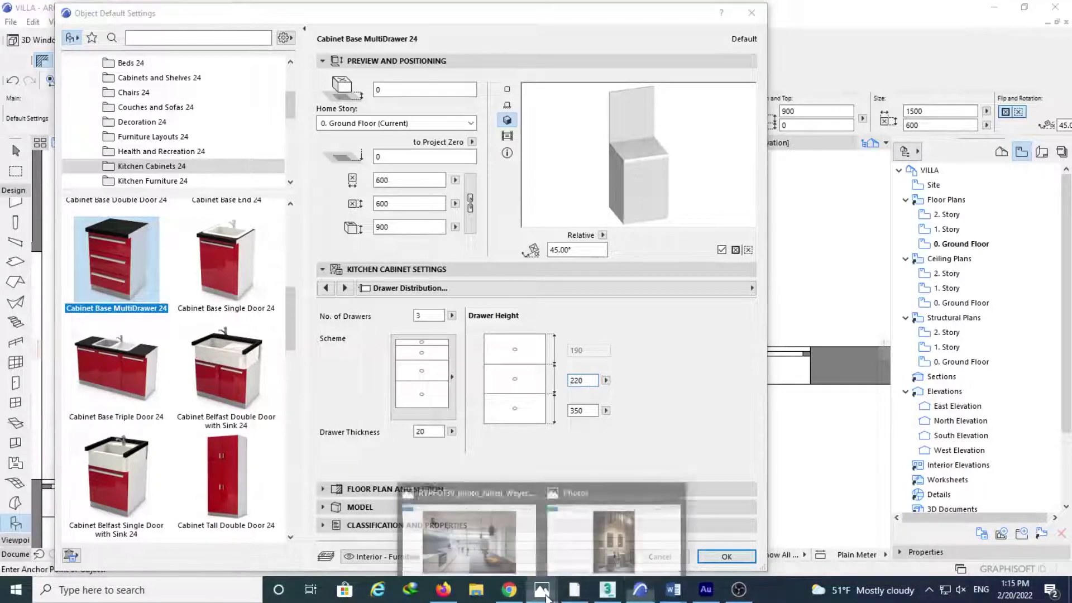
{"action": "left_click", "coordinate": [488, 550]}
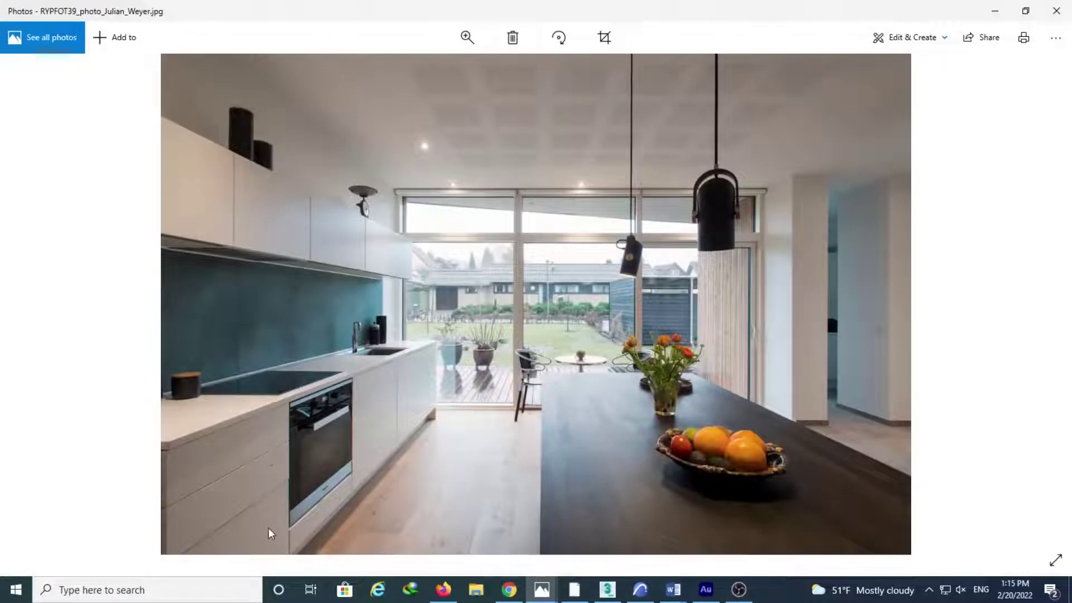
{"action": "left_click", "coordinate": [995, 11]}
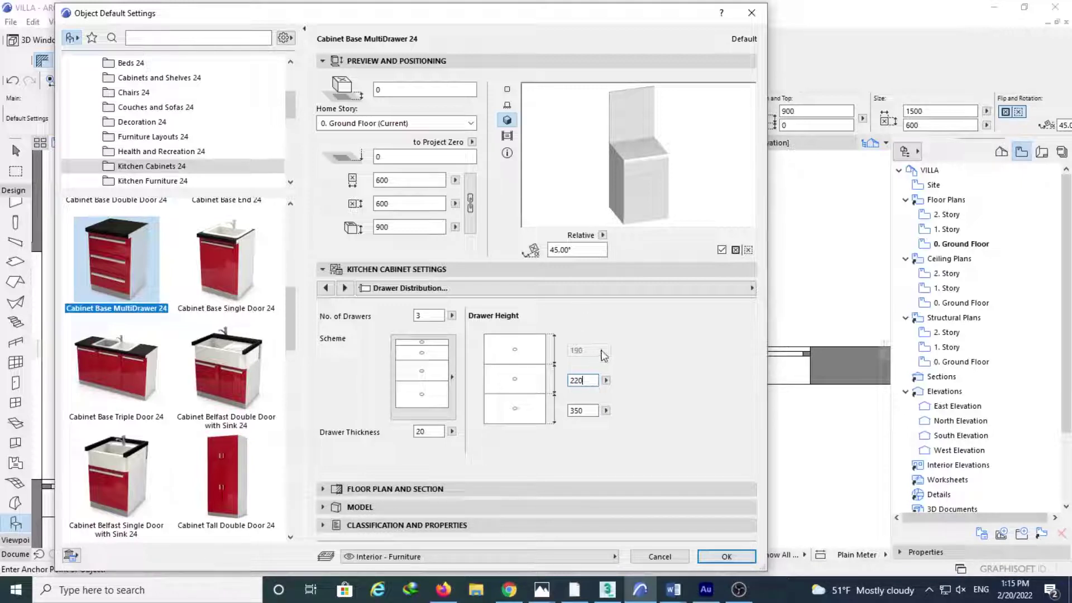
{"action": "double_click", "coordinate": [597, 380]}
{"action": "type", "text": "205"}
{"action": "key", "text": "Return"}
{"action": "left_click", "coordinate": [586, 411]}
{"action": "type", "text": "360"}
{"action": "key", "text": "Return"}
{"action": "left_click", "coordinate": [725, 556]}
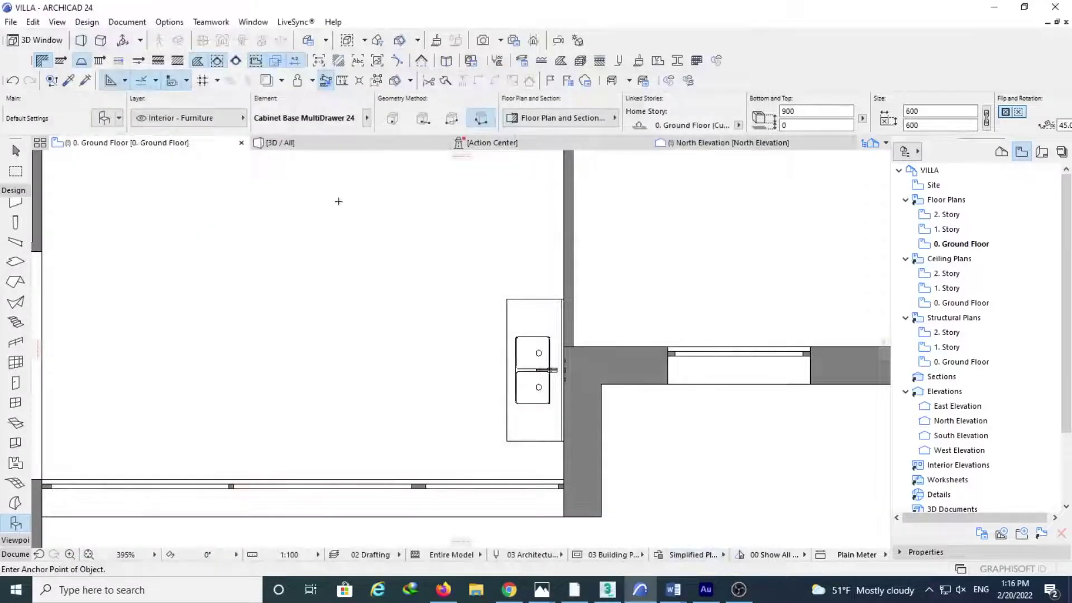
Step: Place the drawer cabinet in the open floor area beside the sink cabinet, 1200 wide and 600 deep, facing away from the wall
{"action": "left_click", "coordinate": [367, 214]}
{"action": "left_click", "coordinate": [367, 326]}
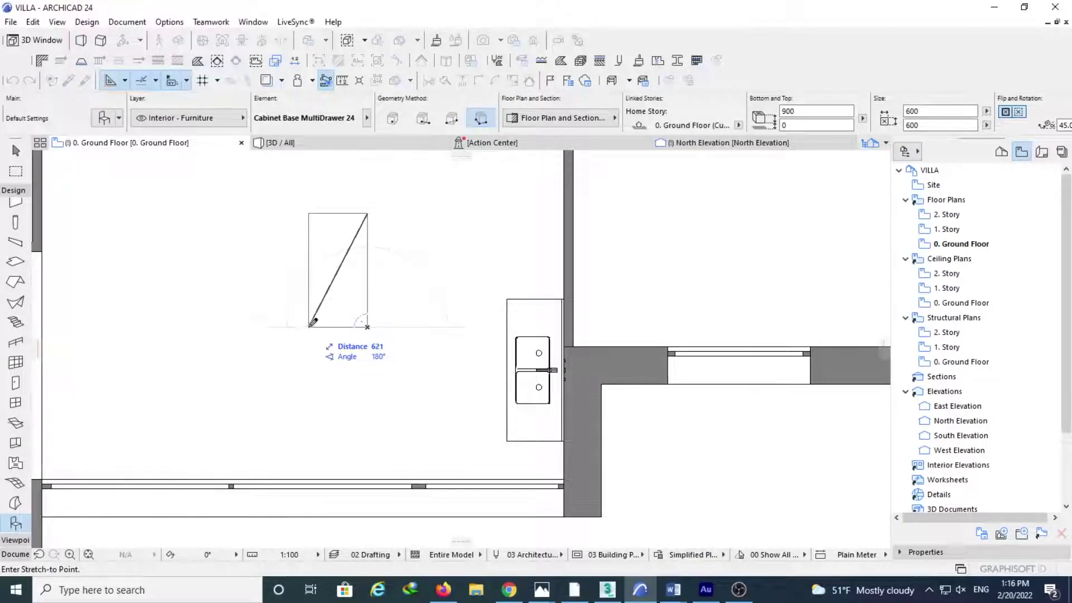
{"action": "type", "text": "600"}
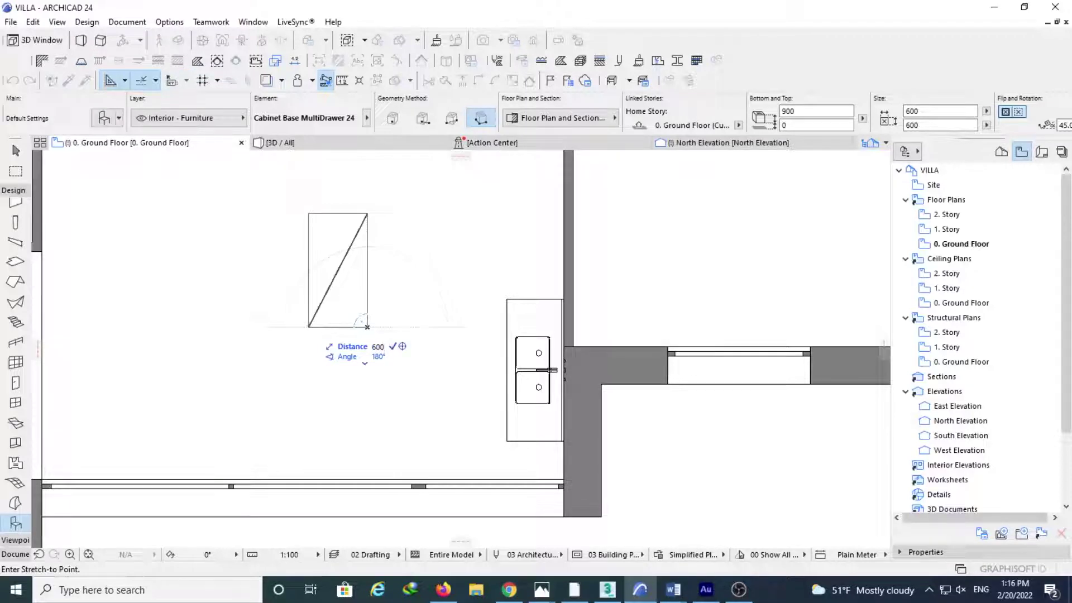
{"action": "key", "text": "Return"}
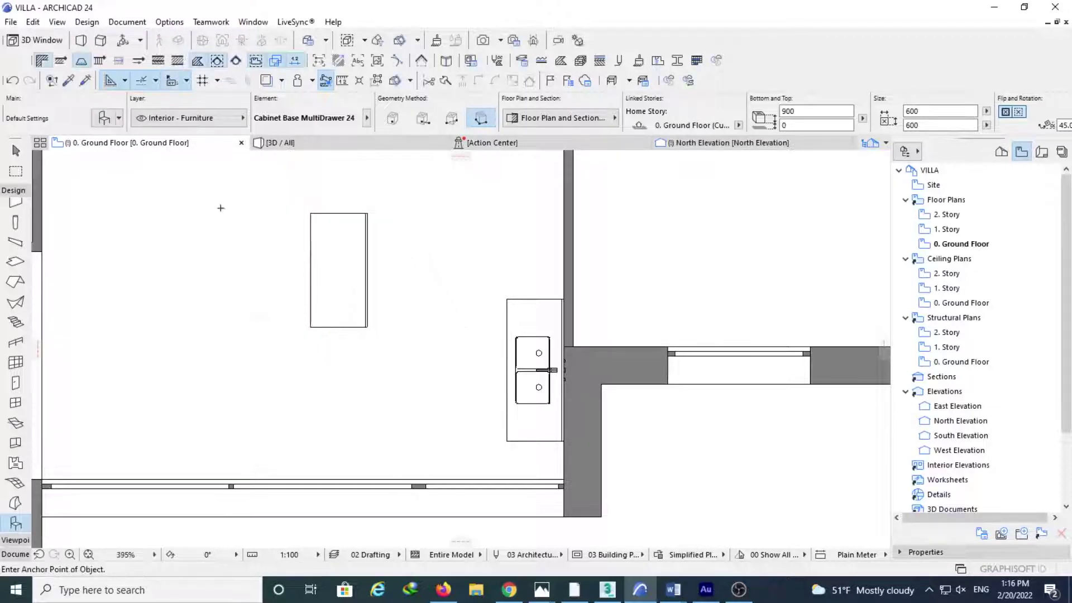
Step: Move the drawer cabinet by its back corner against the wall so it adjoins the end of the sink cabinet
{"action": "left_click", "coordinate": [15, 151]}
{"action": "left_click", "coordinate": [364, 326]}
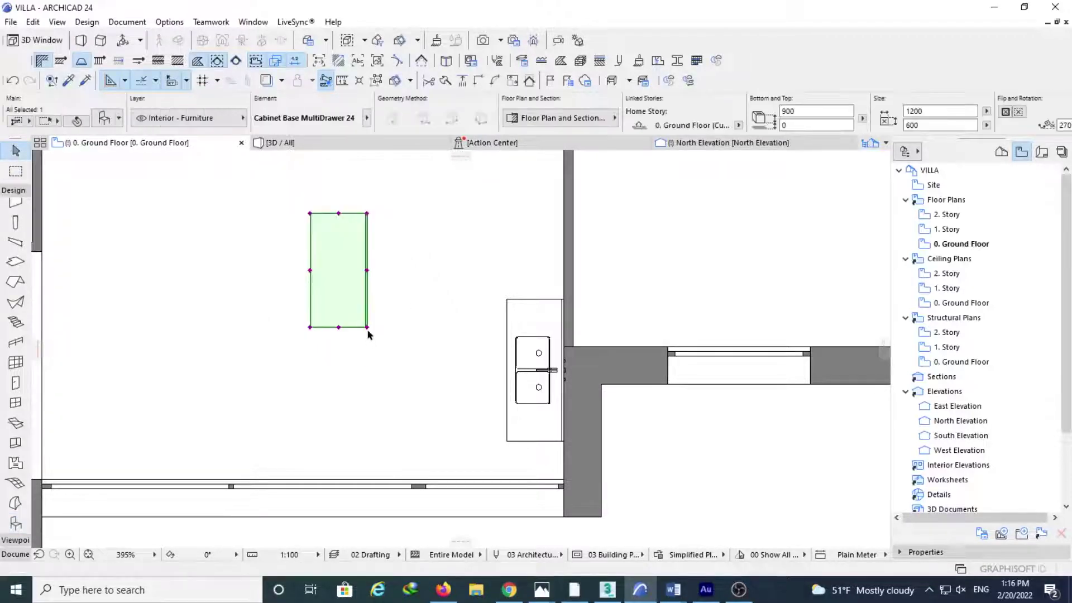
{"action": "left_click", "coordinate": [366, 326]}
{"action": "left_click", "coordinate": [564, 300]}
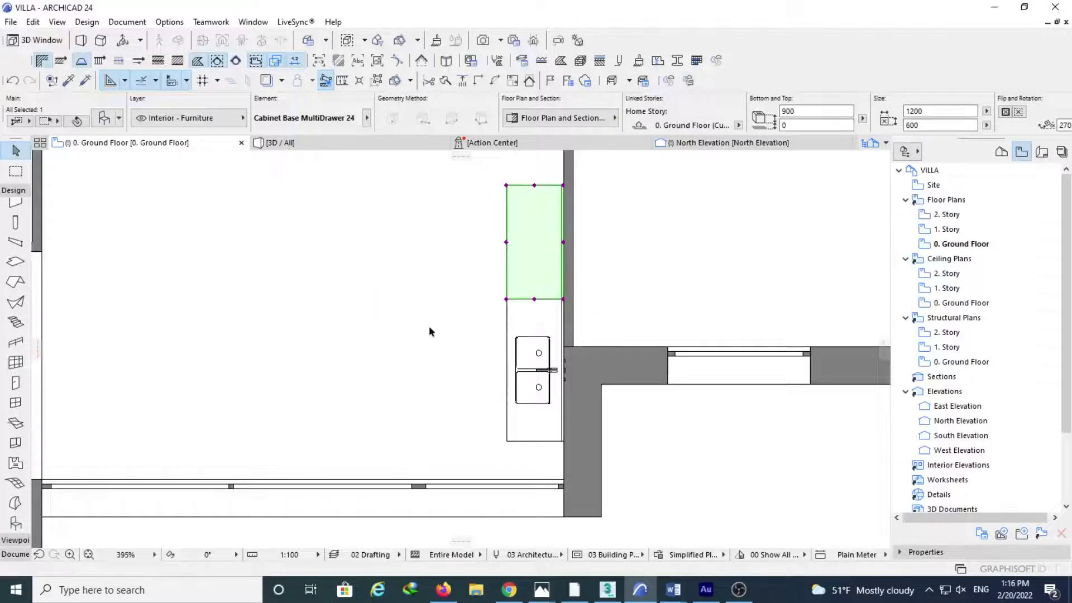
Step: Check the cabinet run in the 3D view and delete the triple-door sink cabinet
{"action": "middle_click_drag", "start_coordinate": [395, 288], "coordinate": [345, 333]}
{"action": "left_click", "coordinate": [389, 143]}
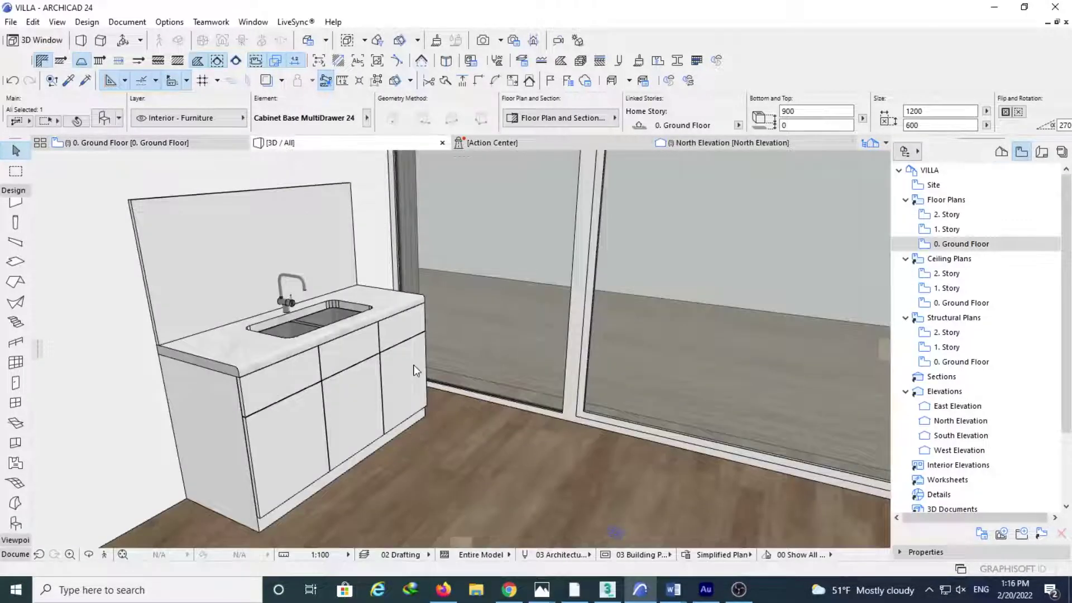
{"action": "scroll", "coordinate": [459, 313], "scroll_direction": "down", "scroll_amount": 2}
{"action": "middle_click_drag", "start_coordinate": [295, 375], "coordinate": [393, 302], "text": "shift"}
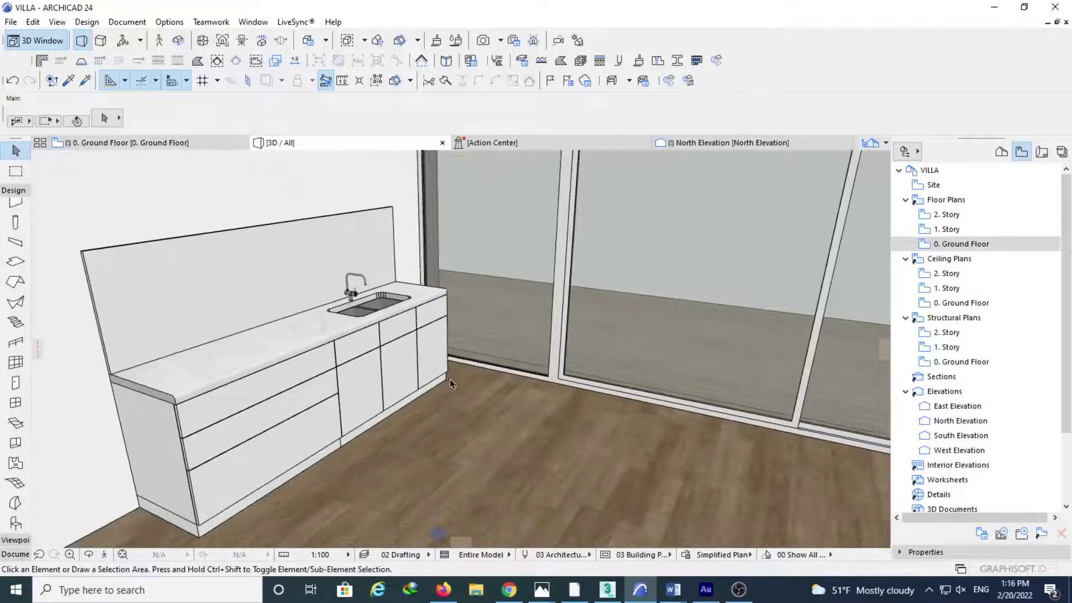
{"action": "left_click", "coordinate": [436, 369]}
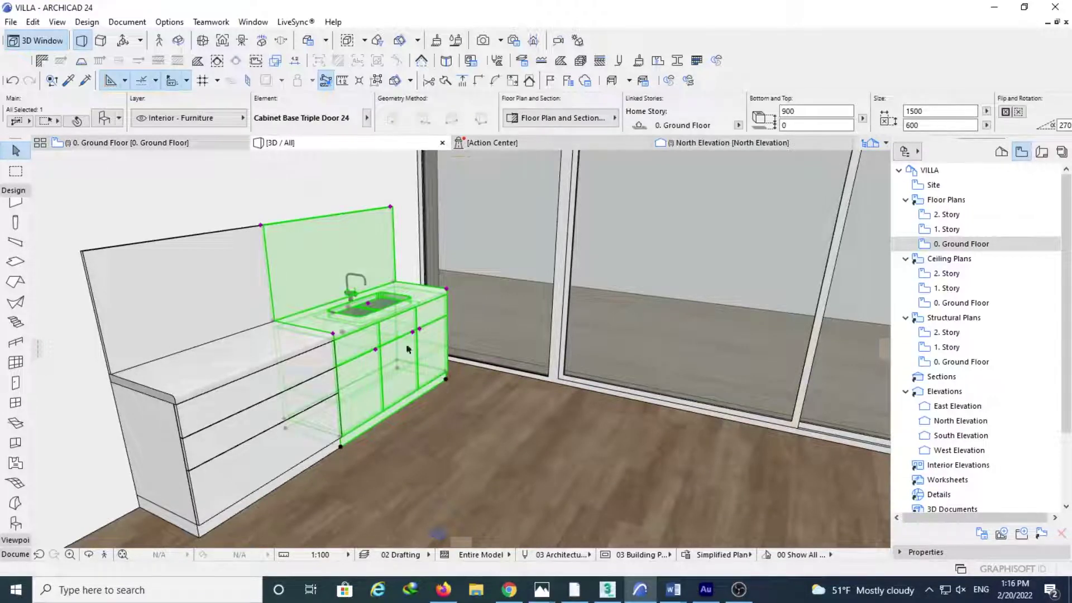
{"action": "key", "text": "Escape"}
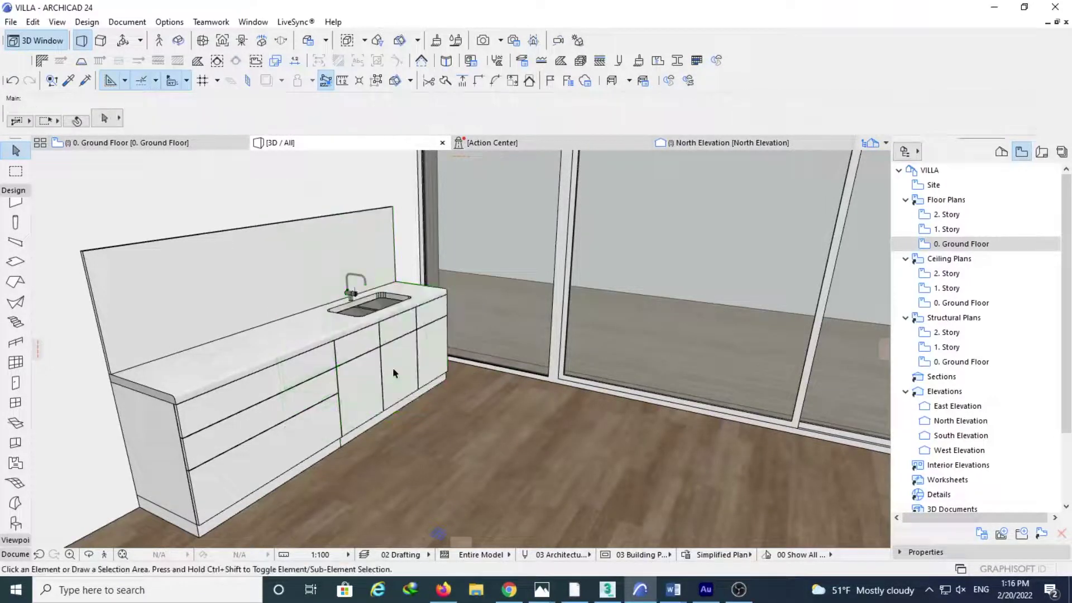
{"action": "left_click", "coordinate": [393, 367]}
{"action": "key", "text": "Delete"}
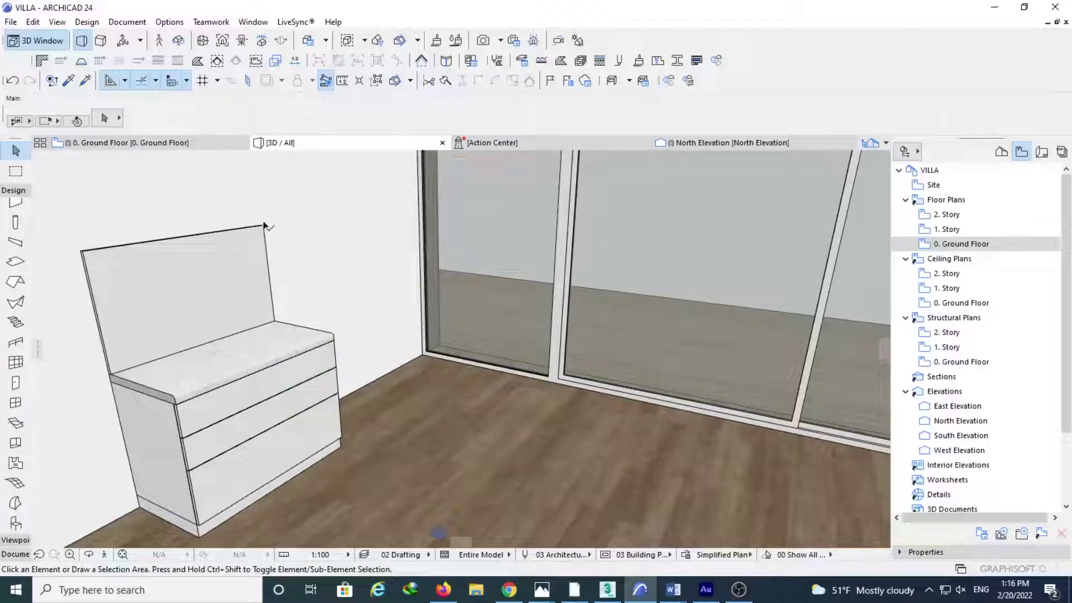
Step: Open the object settings of the drawer cabinet in the 3D view and show its Cabinet parameters
{"action": "left_click", "coordinate": [255, 274]}
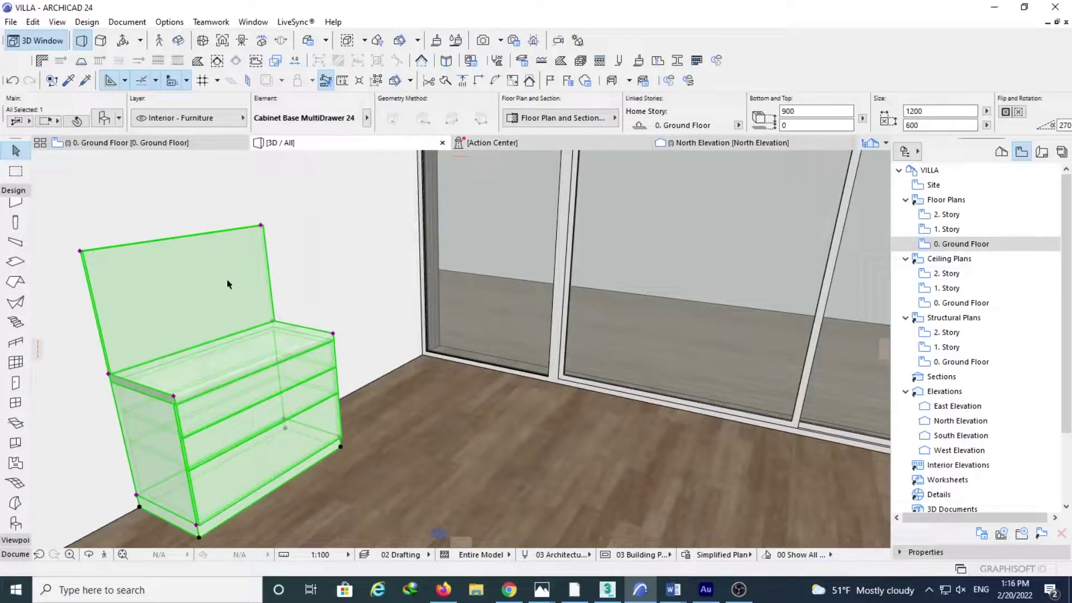
{"action": "left_click", "coordinate": [104, 117]}
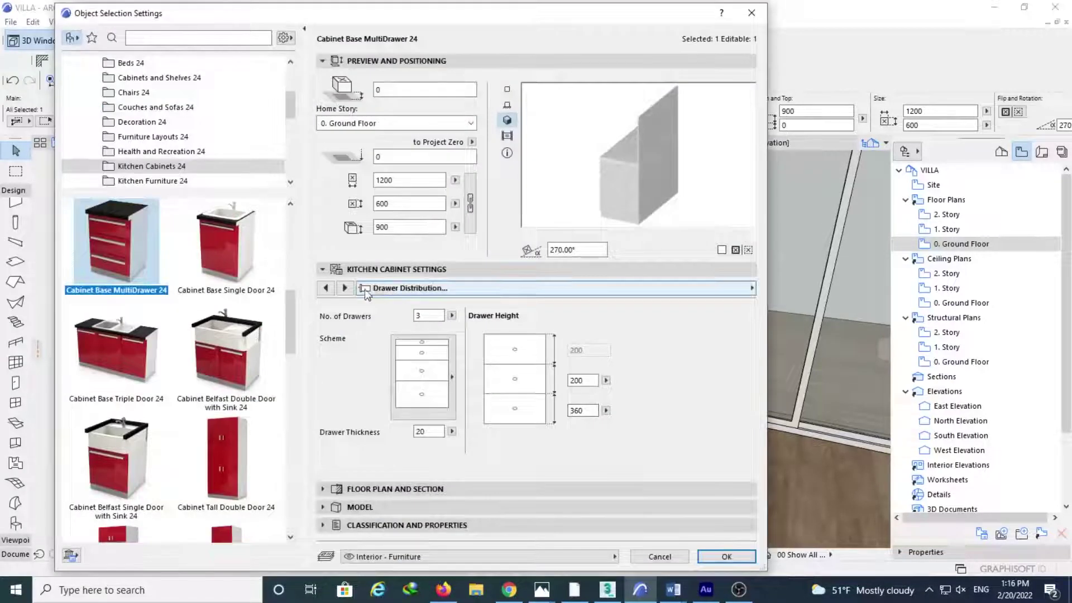
{"action": "left_click", "coordinate": [750, 288]}
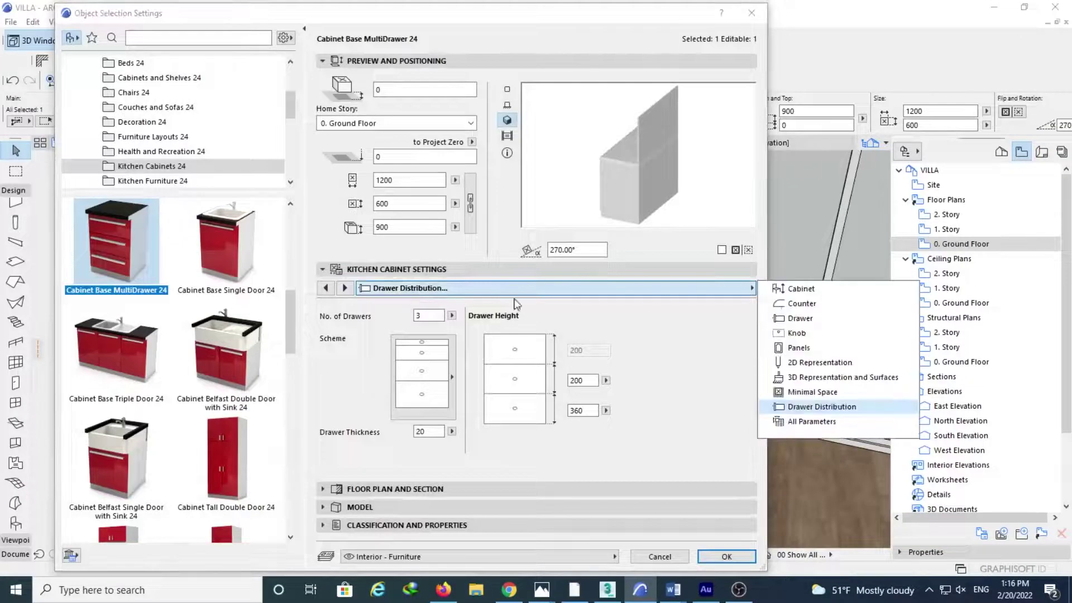
{"action": "left_click", "coordinate": [814, 292]}
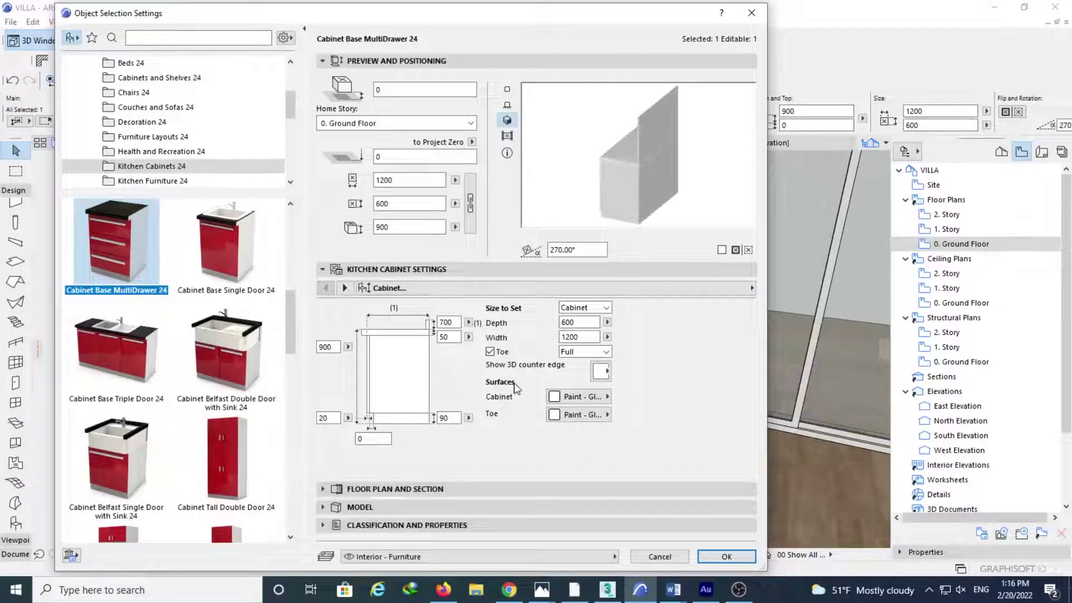
Step: Try Paint - Ultramarine Violet as the cabinet surface, and return the surface to Paint - Glossy White
{"action": "left_click", "coordinate": [602, 397]}
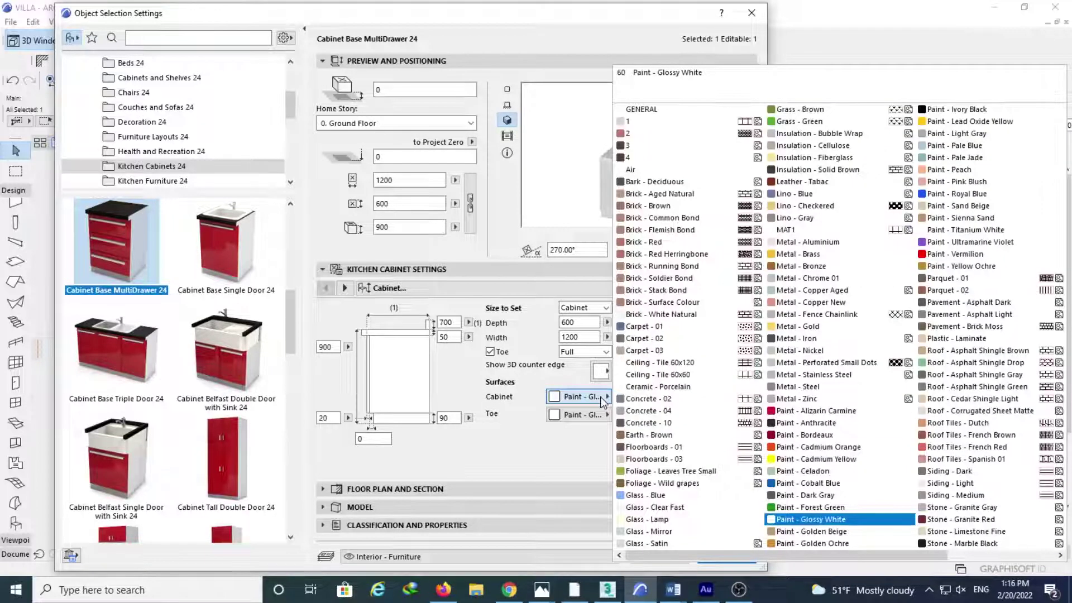
{"action": "left_click", "coordinate": [603, 397]}
{"action": "left_click", "coordinate": [603, 398]}
{"action": "left_click", "coordinate": [951, 243]}
{"action": "left_click", "coordinate": [586, 397]}
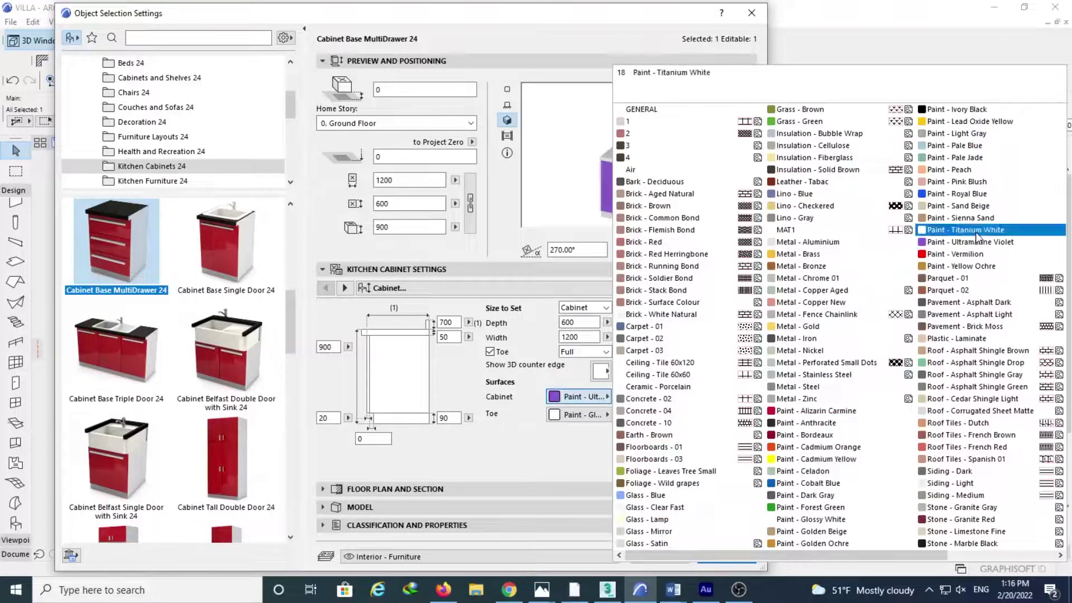
{"action": "left_click", "coordinate": [810, 519]}
Step: Set the drawer cabinet's backsplash surface to Stone - Marble Pink and accept the settings
{"action": "left_click", "coordinate": [344, 288]}
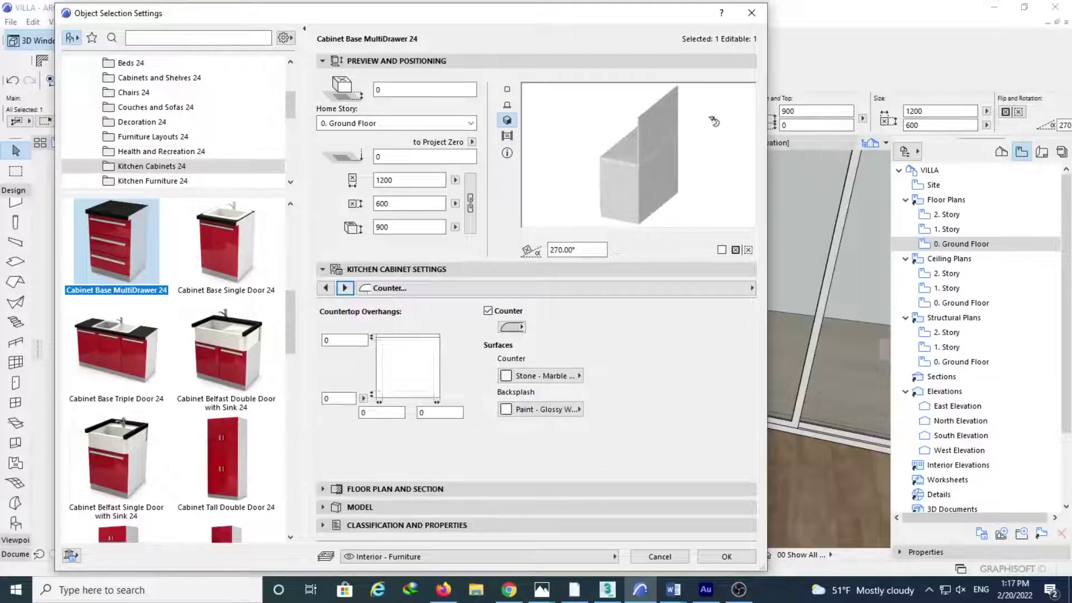
{"action": "left_click", "coordinate": [536, 411]}
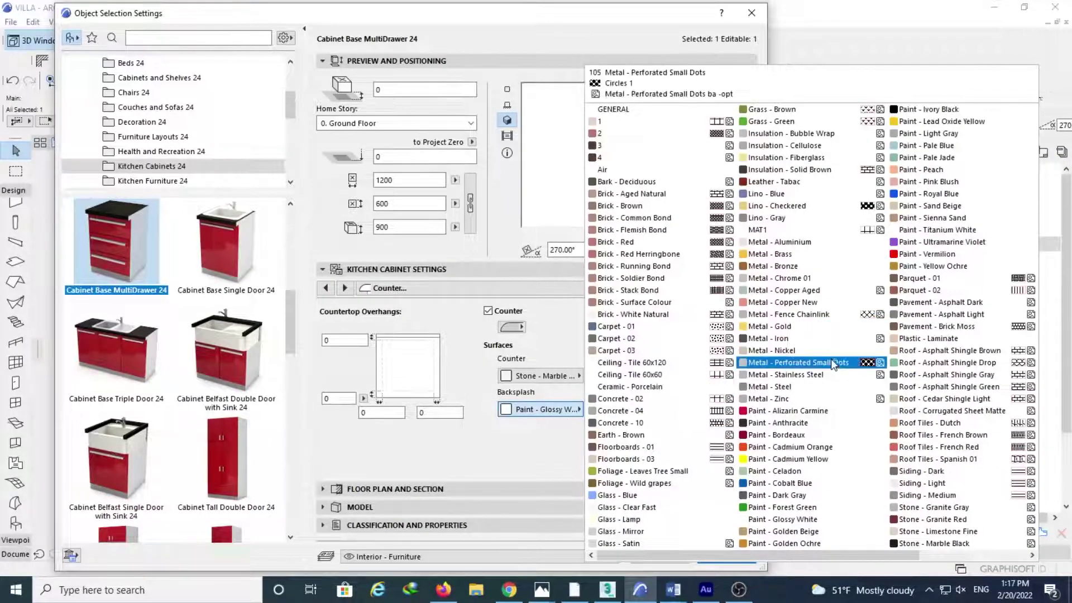
{"action": "scroll", "coordinate": [742, 364], "scroll_direction": "down", "scroll_amount": 1}
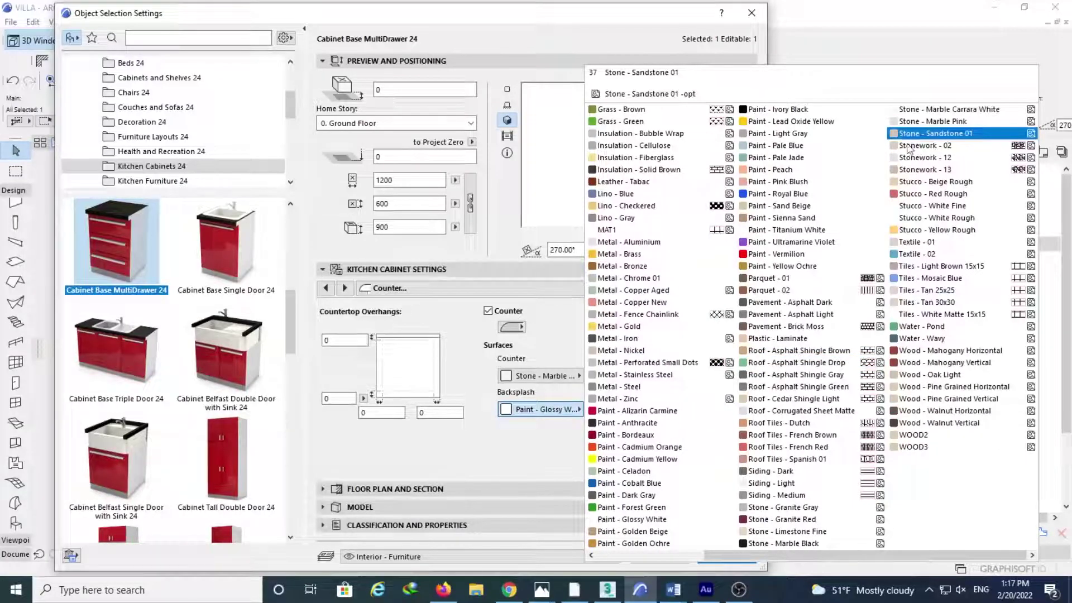
{"action": "left_click", "coordinate": [954, 123]}
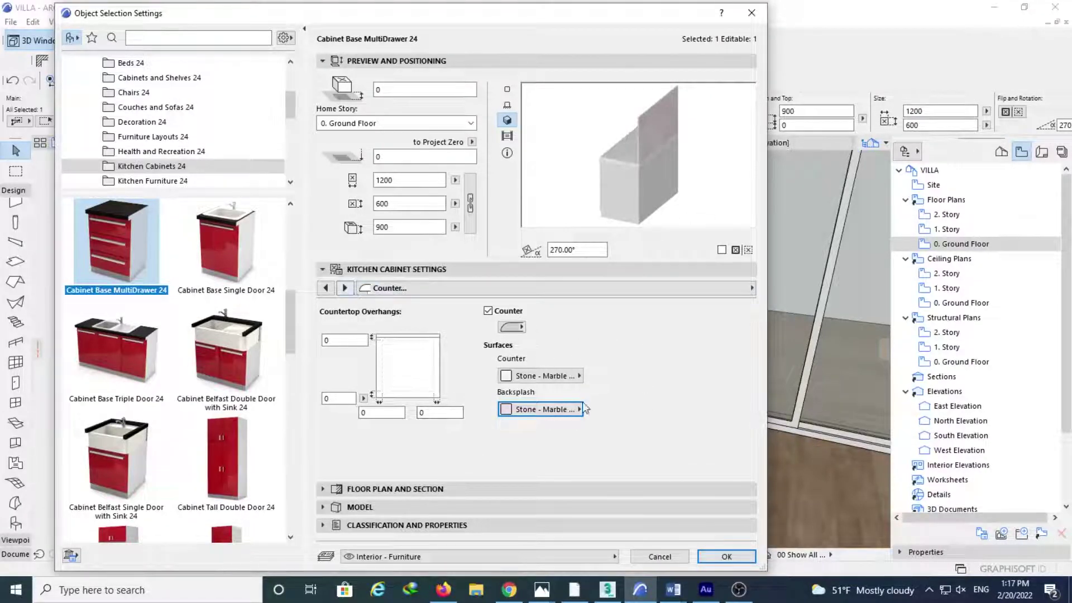
{"action": "left_click", "coordinate": [729, 563]}
Step: In the ground floor plan, move the drawer cabinet along the wall by its back corner into the corner with the glazed wall
{"action": "key", "text": "F2"}
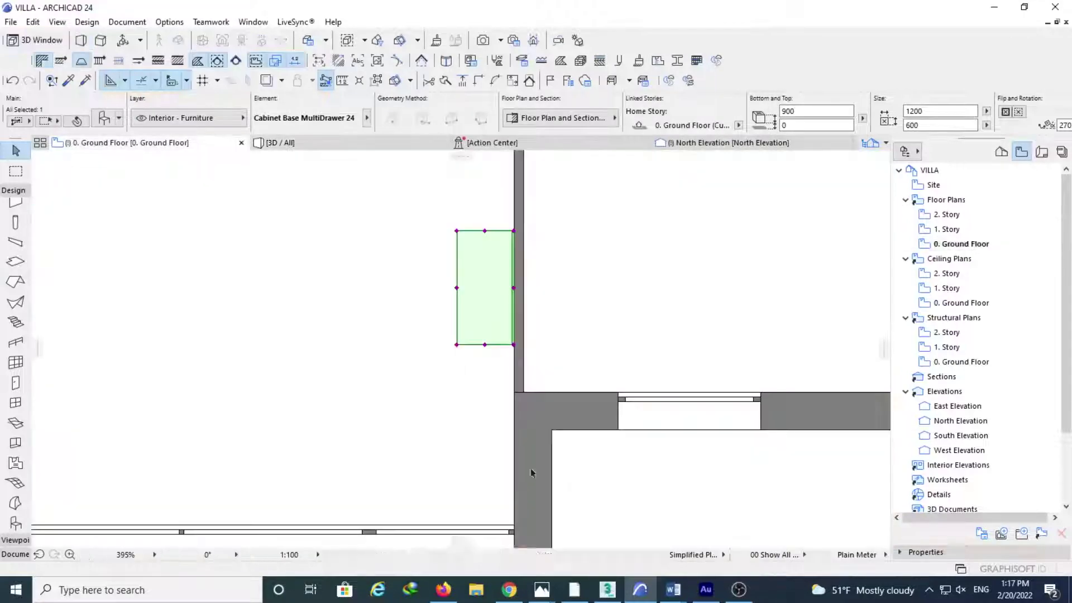
{"action": "left_click", "coordinate": [513, 345]}
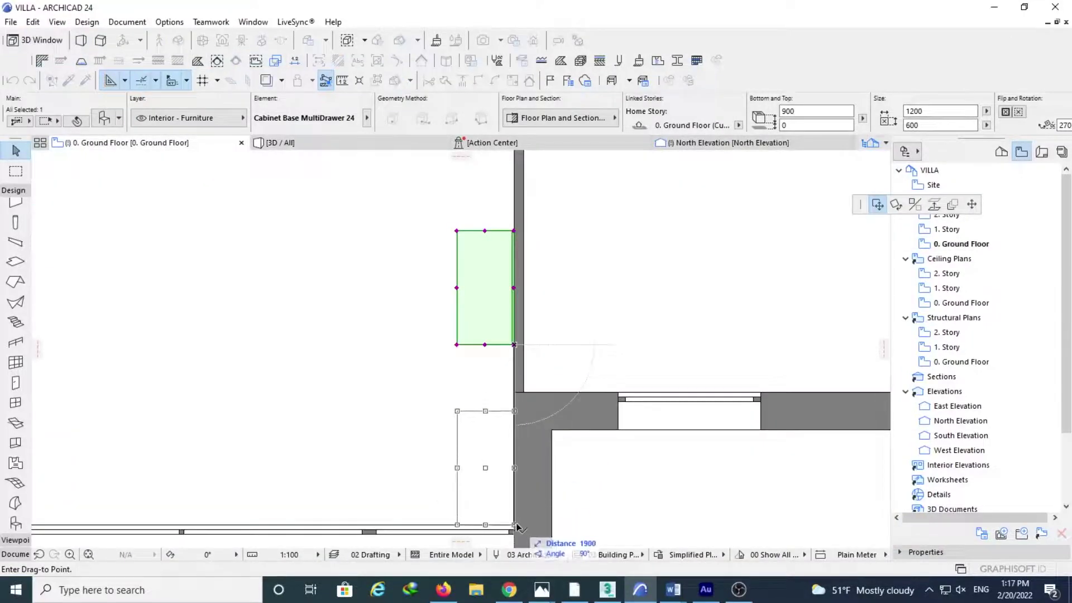
{"action": "key", "text": "Escape"}
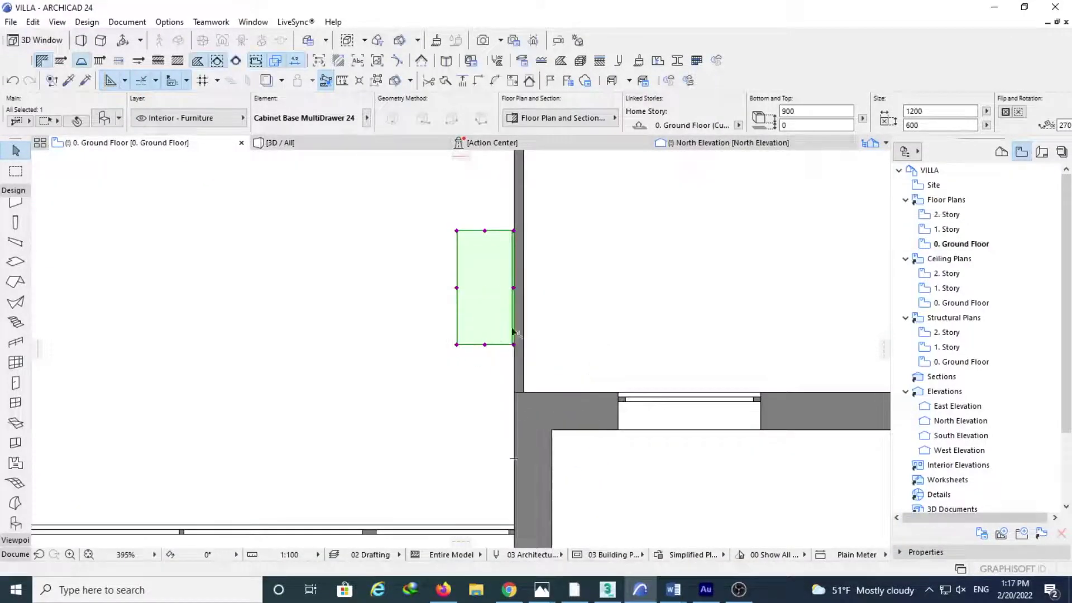
{"action": "left_click", "coordinate": [942, 114]}
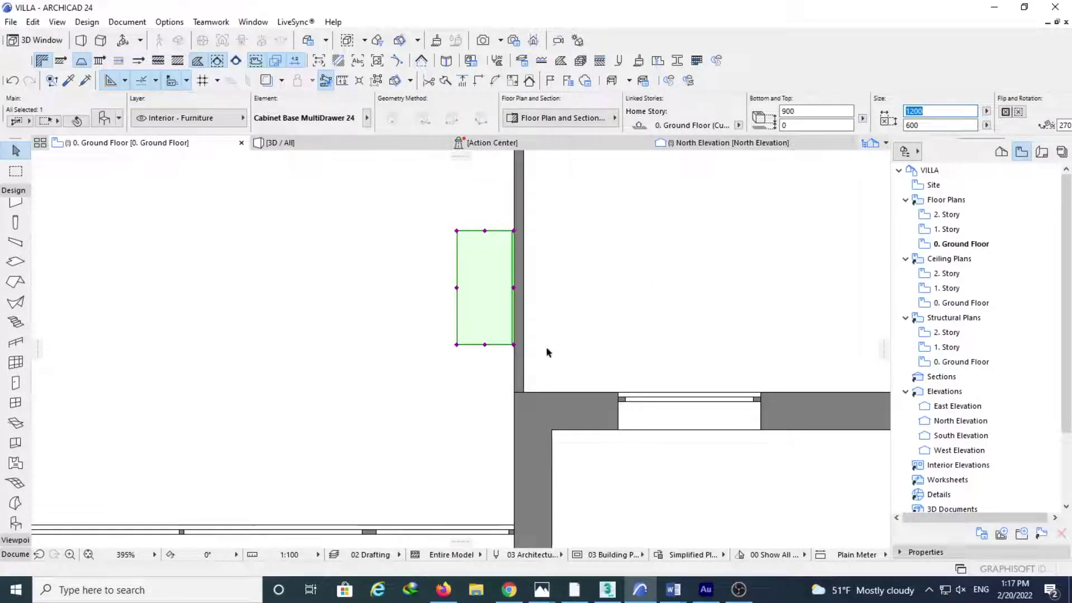
{"action": "left_click", "coordinate": [513, 344]}
{"action": "left_click", "coordinate": [512, 525]}
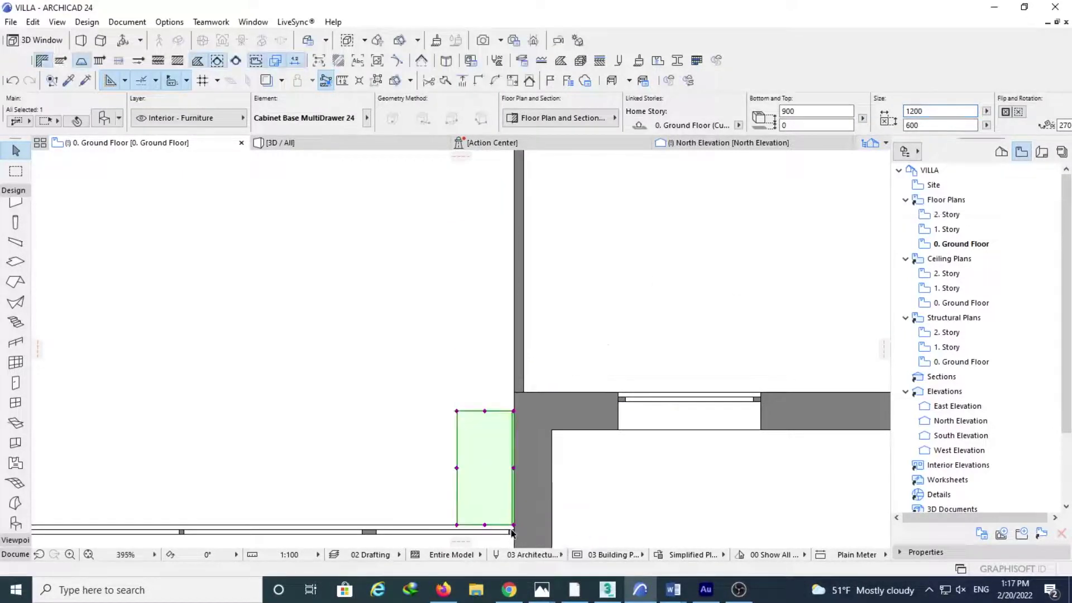
Step: Move the drawer cabinet back along the wall by half its width, leaving a gap to the glazed wall, and deselect it
{"action": "left_click", "coordinate": [514, 525]}
{"action": "left_click", "coordinate": [513, 469]}
{"action": "left_click", "coordinate": [477, 479]}
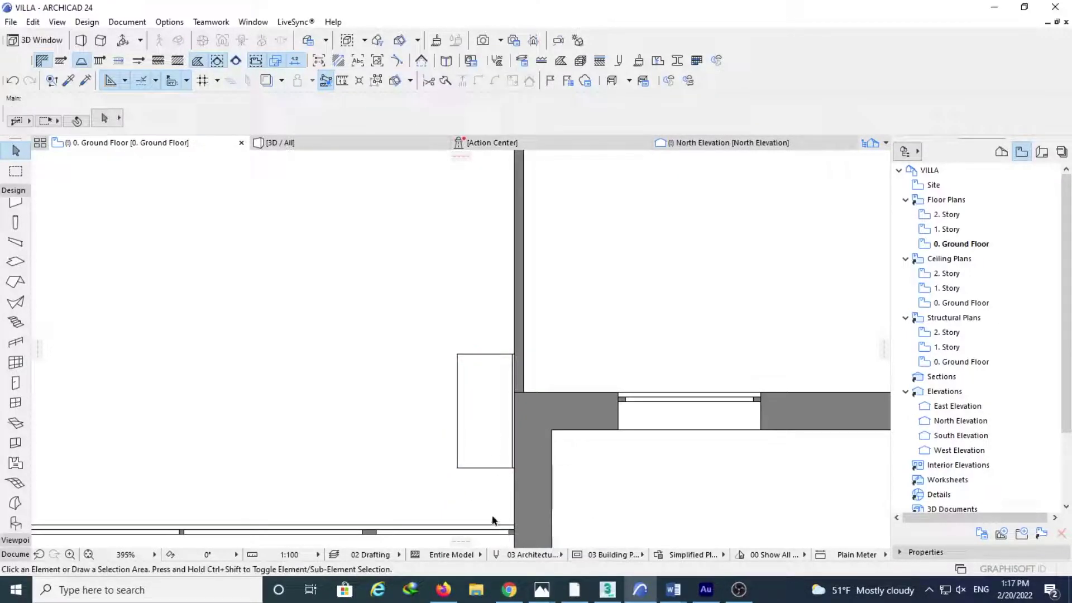
Step: Copy the drawer cabinet 1200 along the wall, away from the glazing, so the two cabinets adjoin
{"action": "left_click", "coordinate": [461, 468]}
{"action": "left_click", "coordinate": [513, 468]}
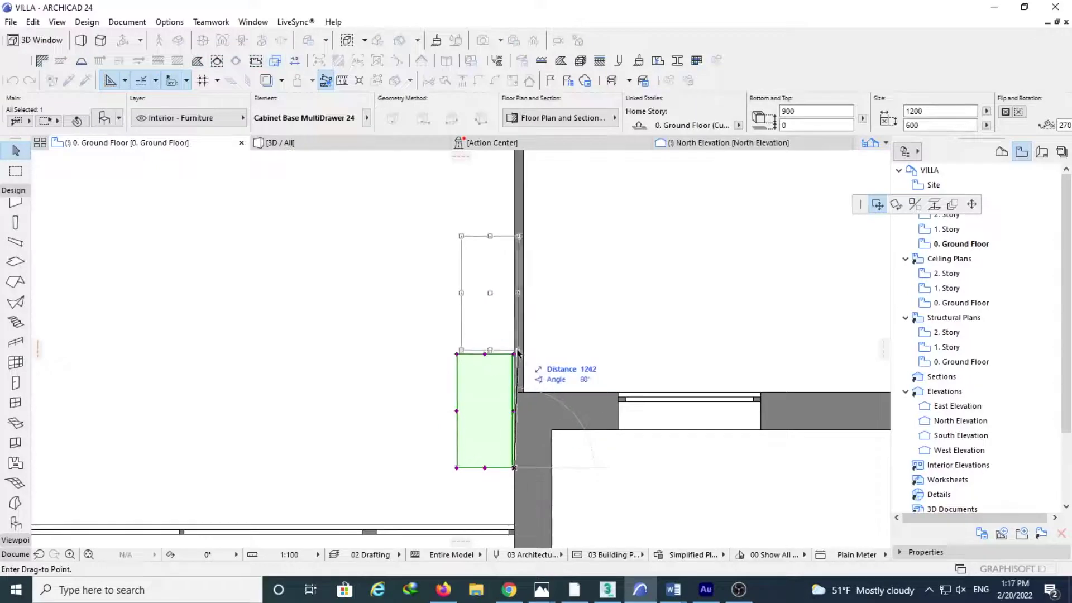
{"action": "key", "text": "ctrl"}
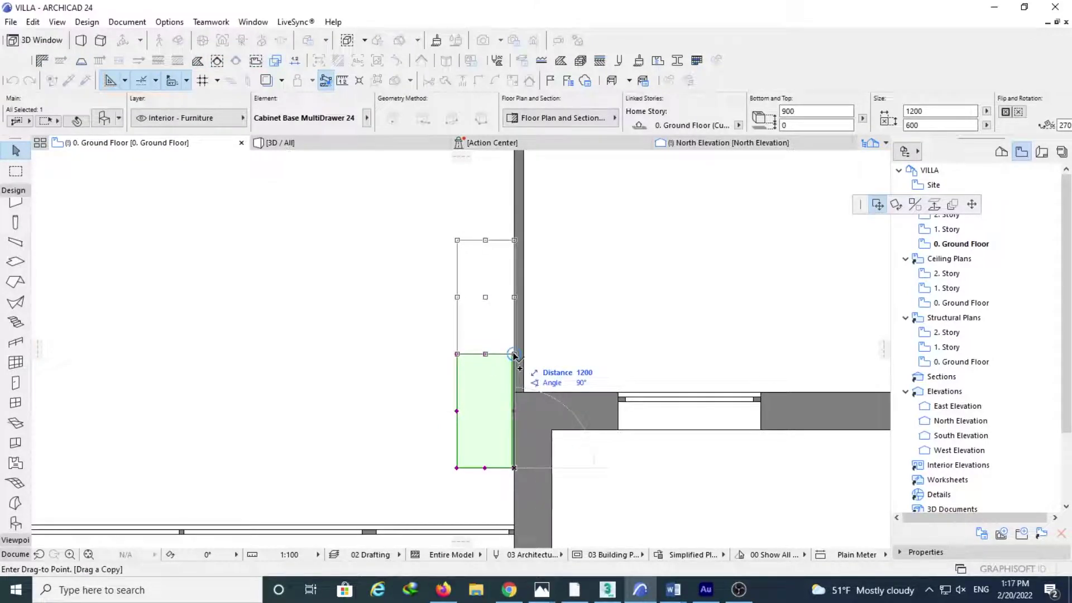
{"action": "left_click", "coordinate": [514, 355]}
{"action": "left_click", "coordinate": [407, 337]}
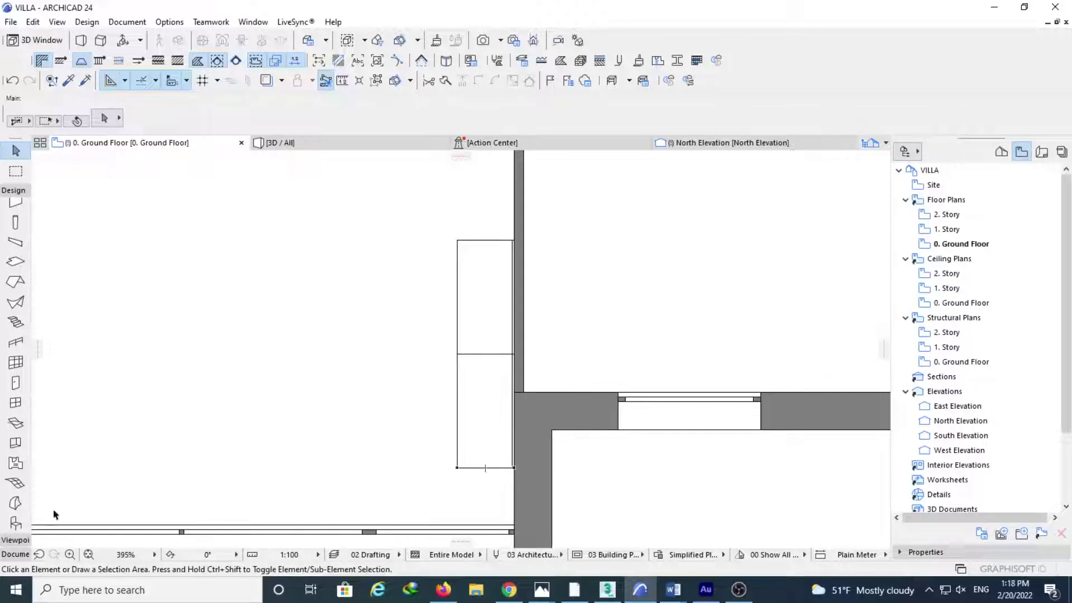
Step: Start a new library object, search for "sink" and choose Sink General 24
{"action": "left_click", "coordinate": [16, 523]}
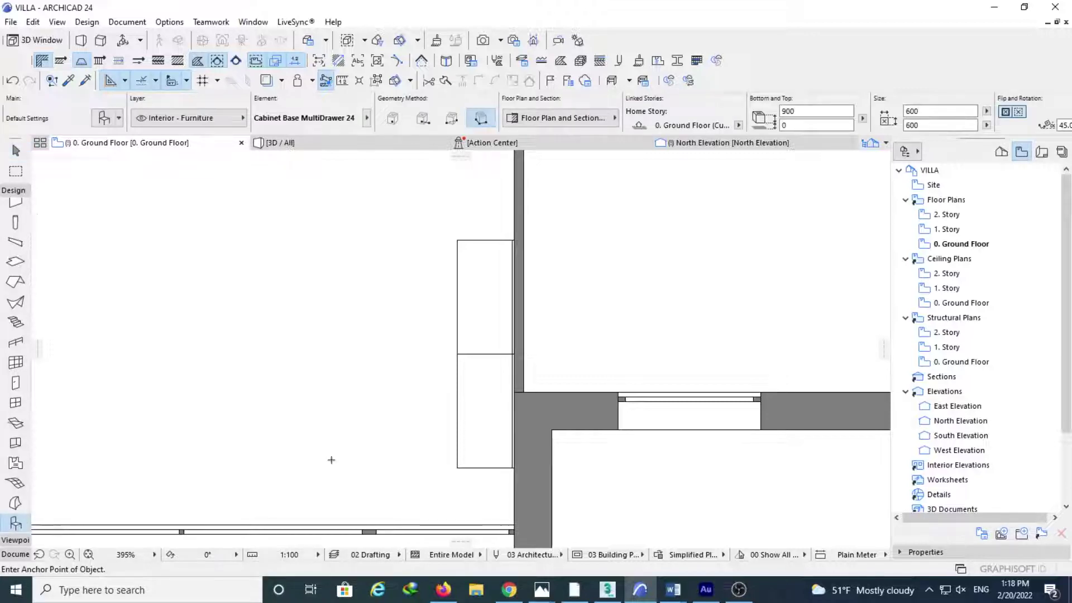
{"action": "left_click", "coordinate": [103, 119]}
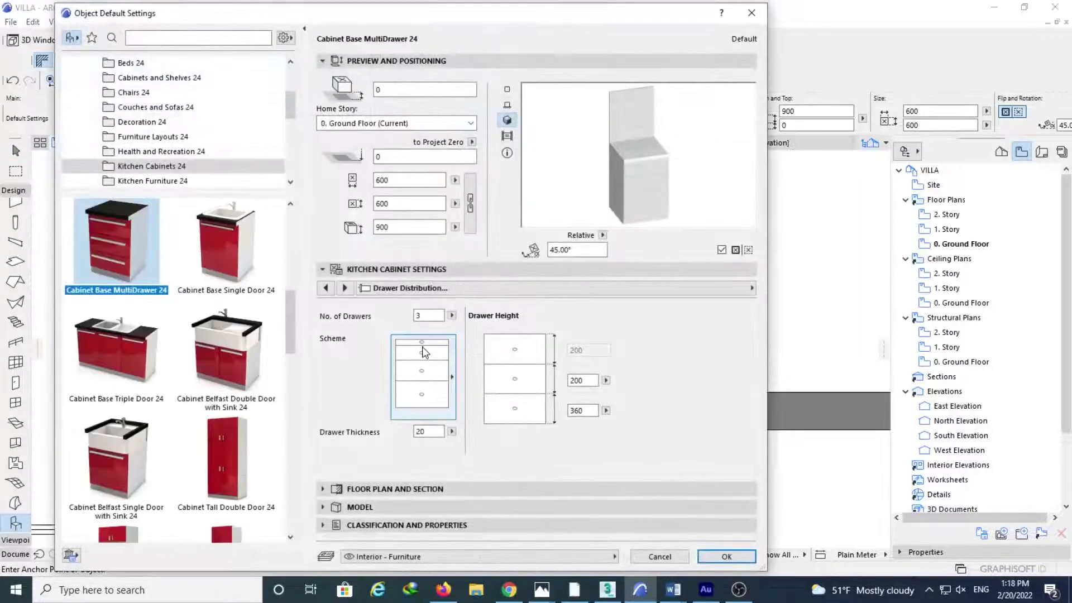
{"action": "scroll", "coordinate": [217, 363], "scroll_direction": "down", "scroll_amount": 10}
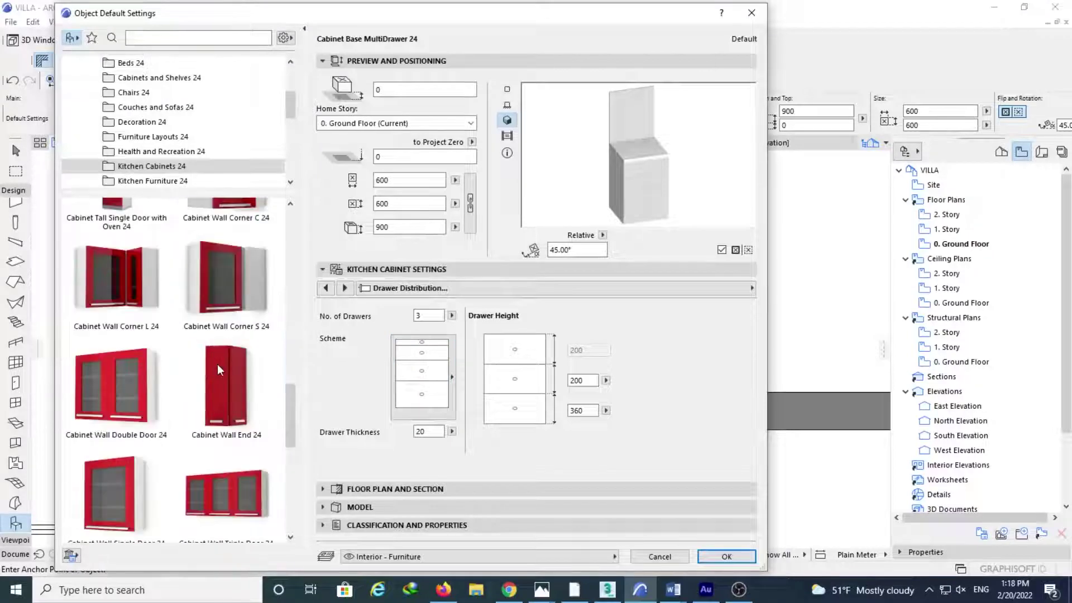
{"action": "scroll", "coordinate": [154, 112], "scroll_direction": "up", "scroll_amount": 3}
{"action": "left_click", "coordinate": [163, 37]}
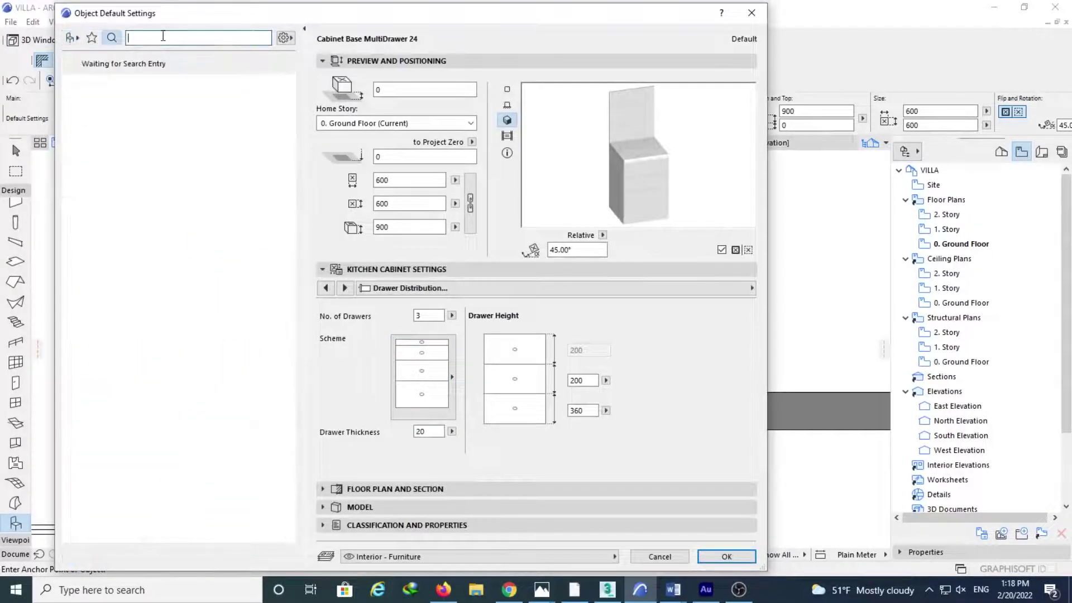
{"action": "type", "text": "sid"}
{"action": "key", "text": "BackSpace"}
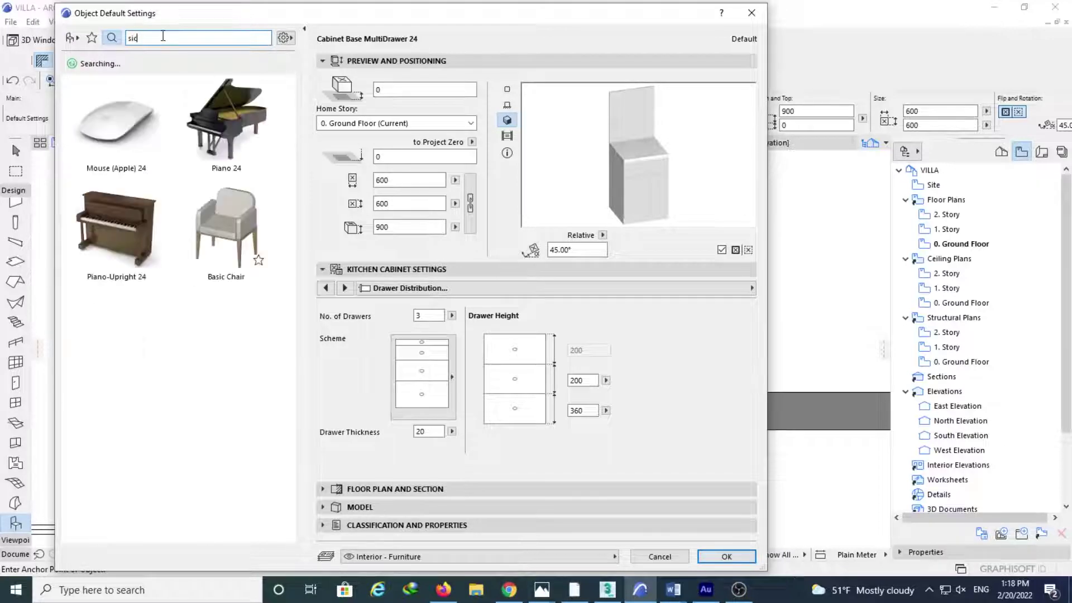
{"action": "type", "text": "nk"}
{"action": "left_click", "coordinate": [116, 341]}
{"action": "scroll", "coordinate": [168, 430], "scroll_direction": "down", "scroll_amount": 5}
{"action": "left_click", "coordinate": [226, 366]}
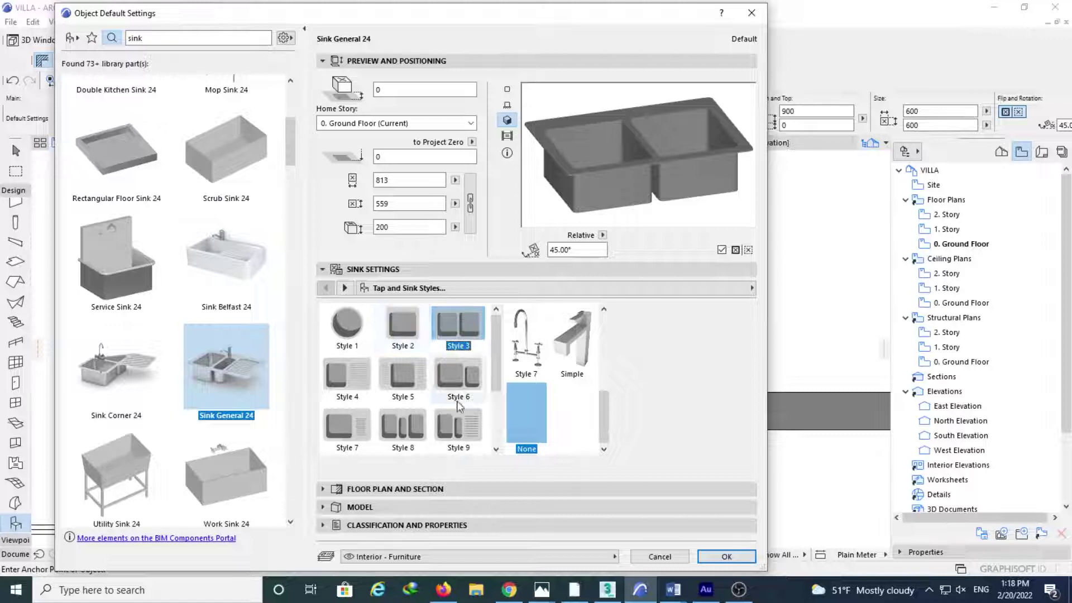
Step: Look through the sink and tap styles and give the double-bowl sink the Style 1 tap
{"action": "scroll", "coordinate": [461, 391], "scroll_direction": "down", "scroll_amount": 3}
{"action": "scroll", "coordinate": [402, 402], "scroll_direction": "up", "scroll_amount": 3}
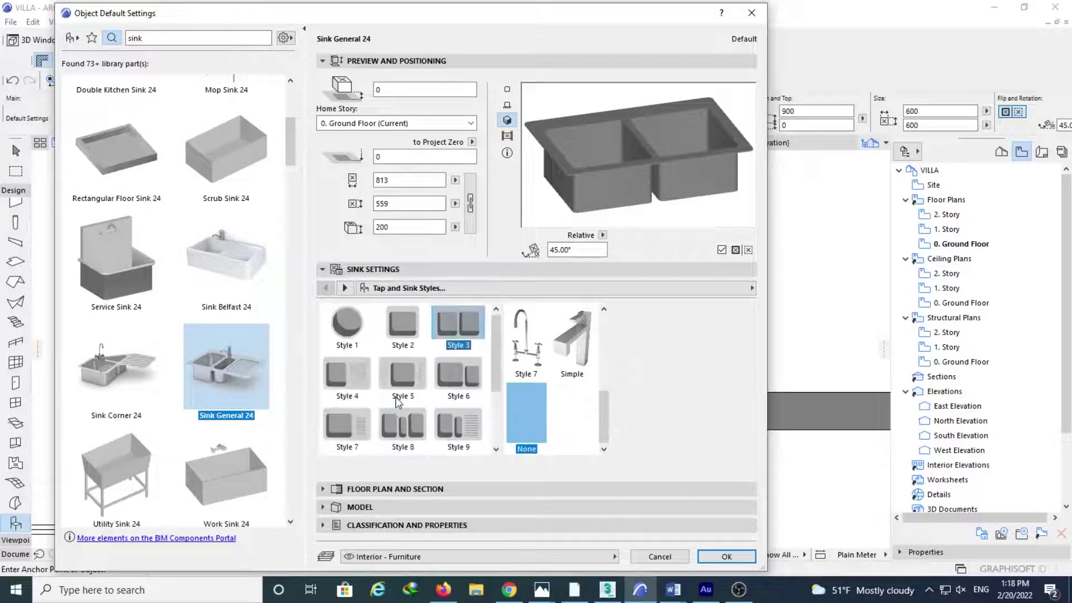
{"action": "left_click_drag", "start_coordinate": [606, 416], "coordinate": [603, 323]}
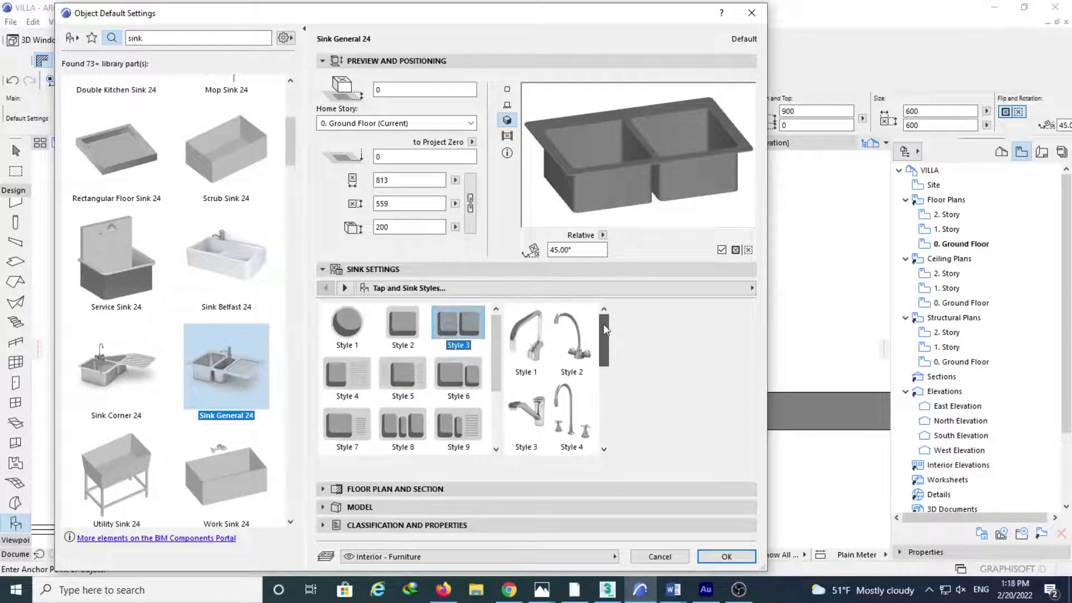
{"action": "left_click", "coordinate": [542, 334]}
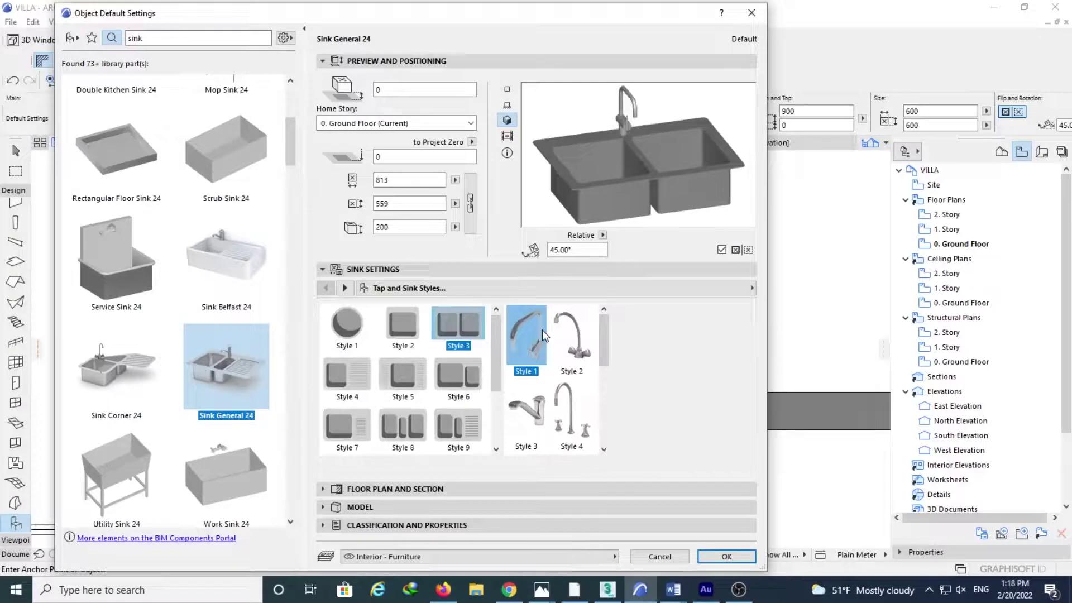
Step: Turn off Waste Water Connection #1, set the sink's elevation to 700 and accept the settings
{"action": "left_click", "coordinate": [341, 288]}
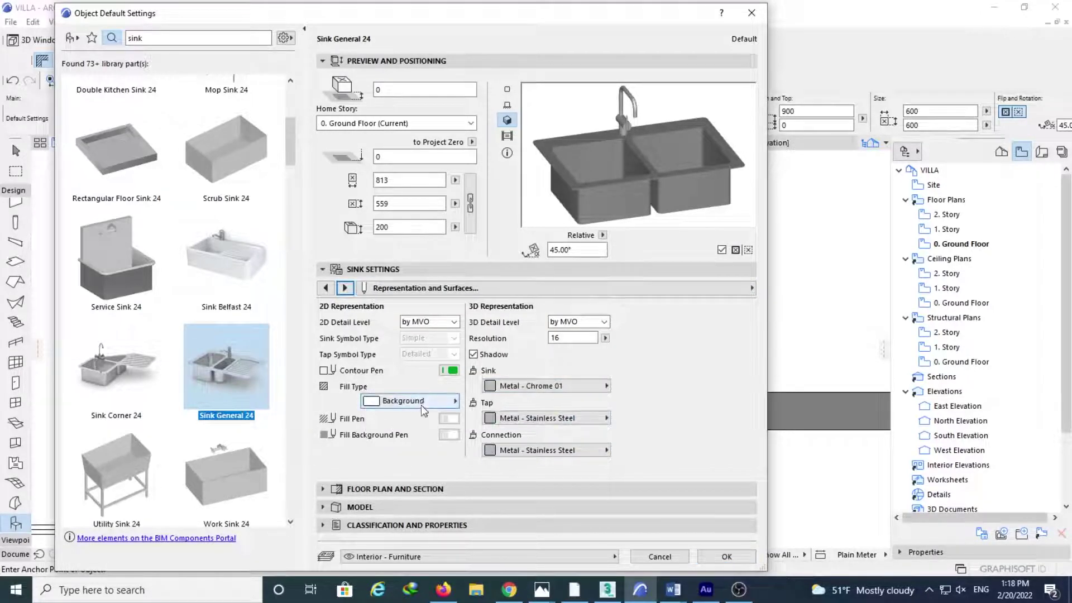
{"action": "left_click", "coordinate": [348, 288]}
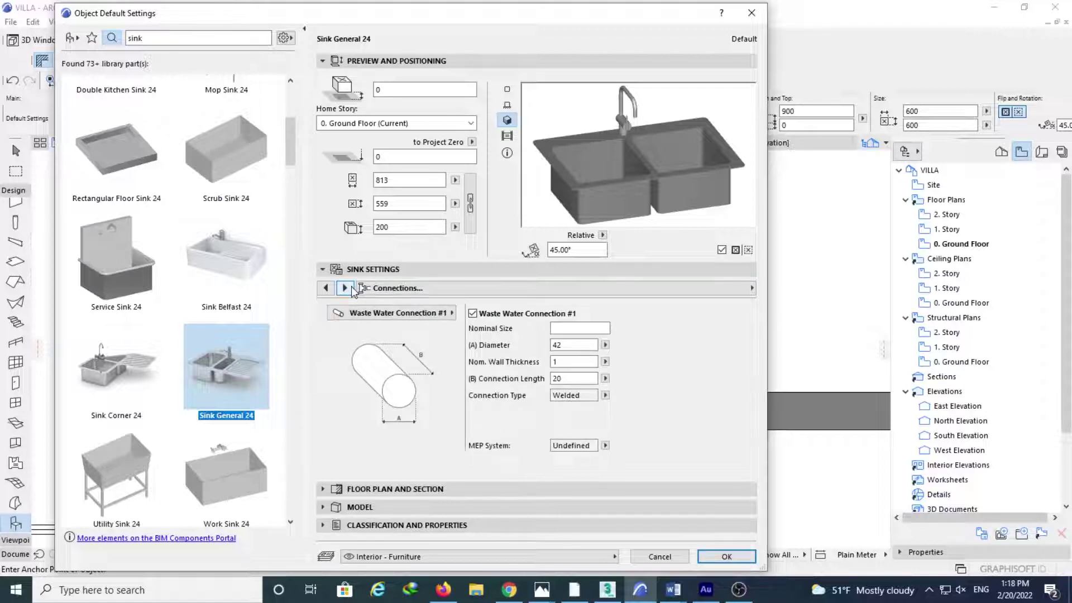
{"action": "left_click", "coordinate": [391, 313]}
{"action": "left_click", "coordinate": [522, 343]}
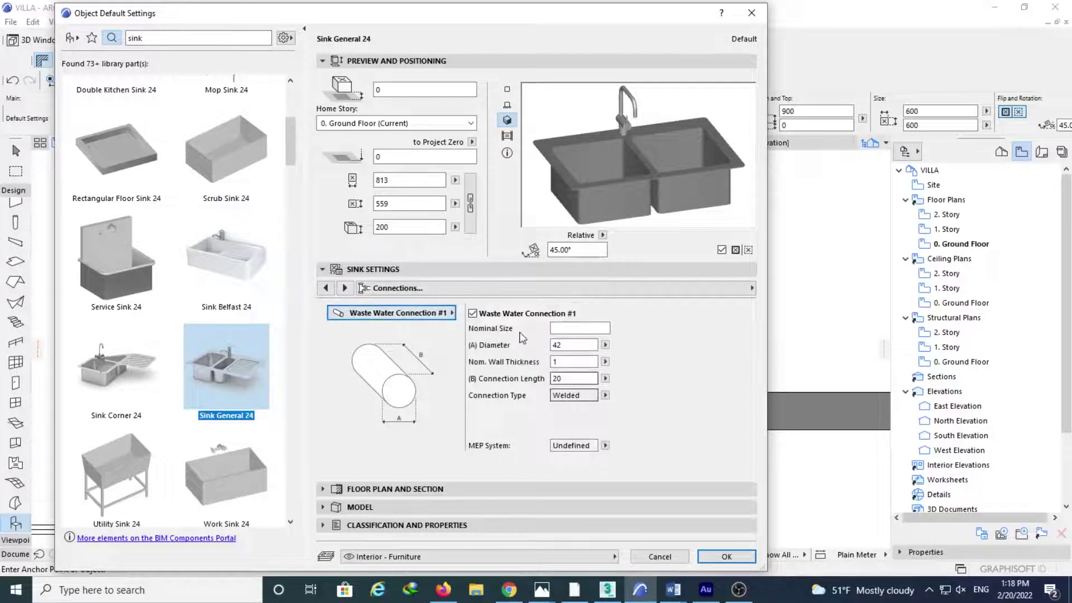
{"action": "left_click", "coordinate": [495, 314]}
{"action": "left_click", "coordinate": [346, 289]}
{"action": "left_click", "coordinate": [326, 288]}
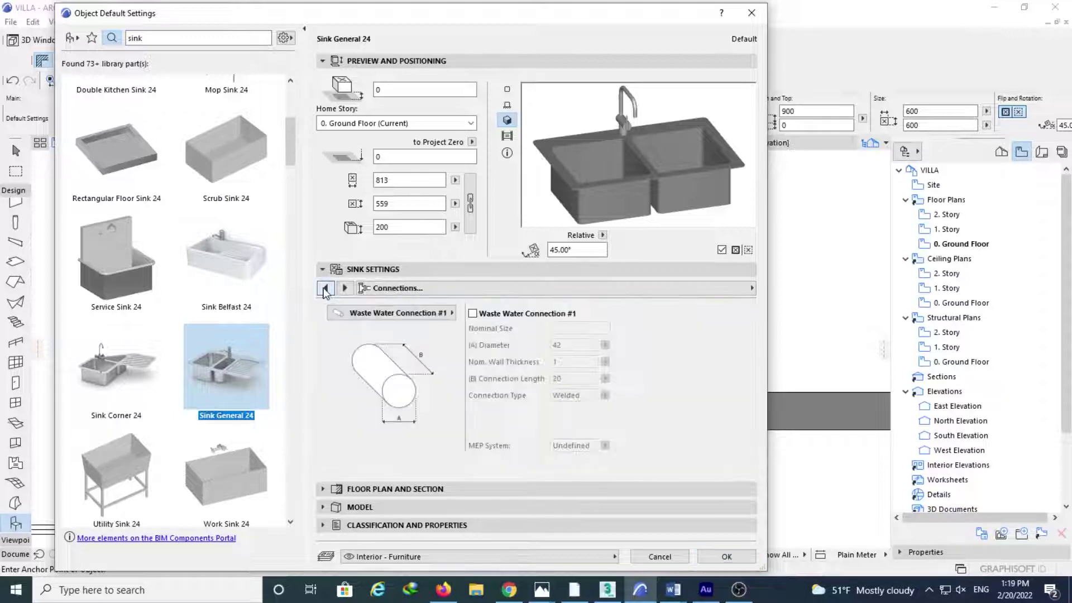
{"action": "left_click", "coordinate": [325, 289]}
{"action": "left_click", "coordinate": [326, 288]}
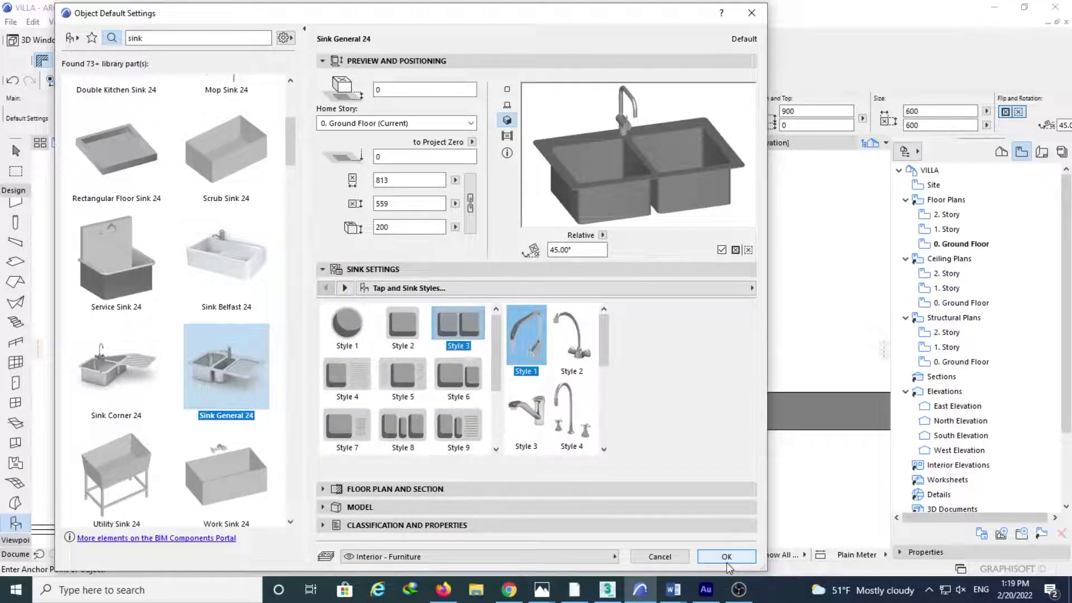
{"action": "left_click", "coordinate": [747, 559]}
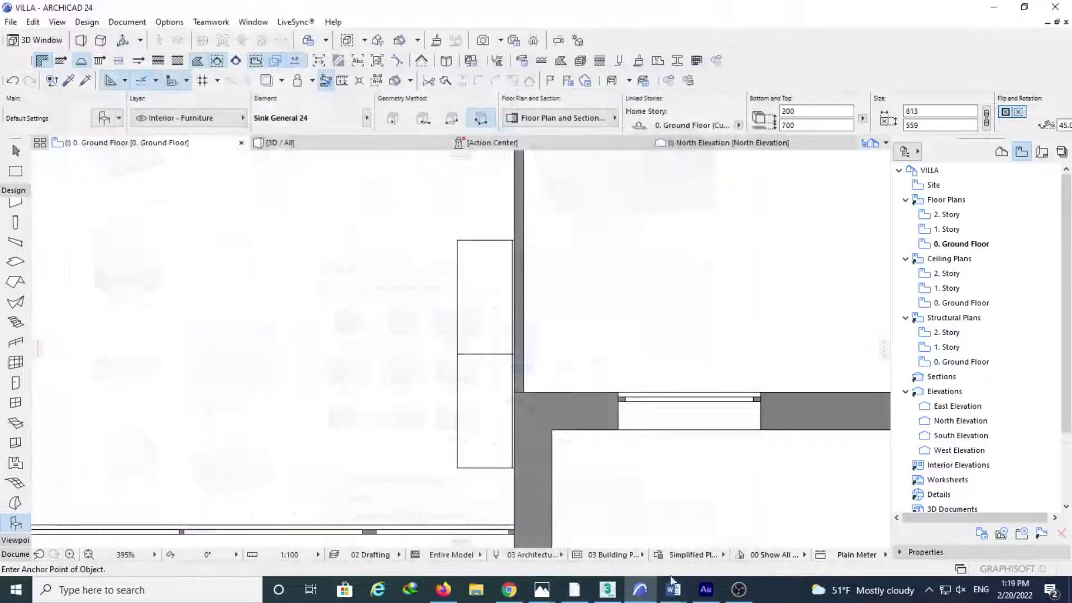
Step: Place the double-bowl sink over the drawer cabinet nearest the glazing, stretching its depth to 550 away from the wall
{"action": "left_click", "coordinate": [482, 386]}
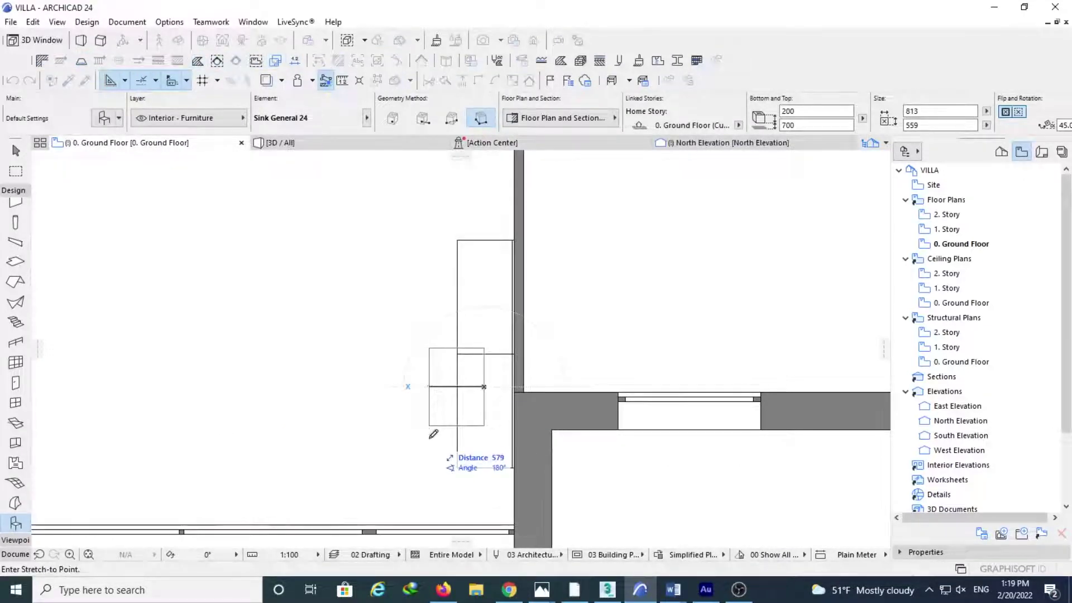
{"action": "type", "text": "5"}
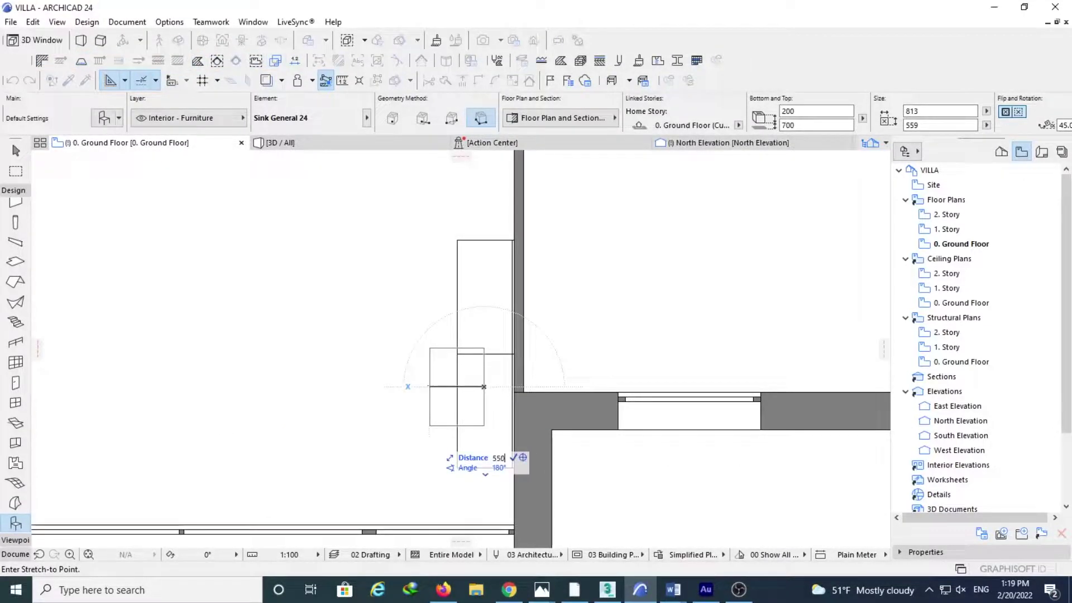
{"action": "type", "text": "50"}
{"action": "key", "text": "Return"}
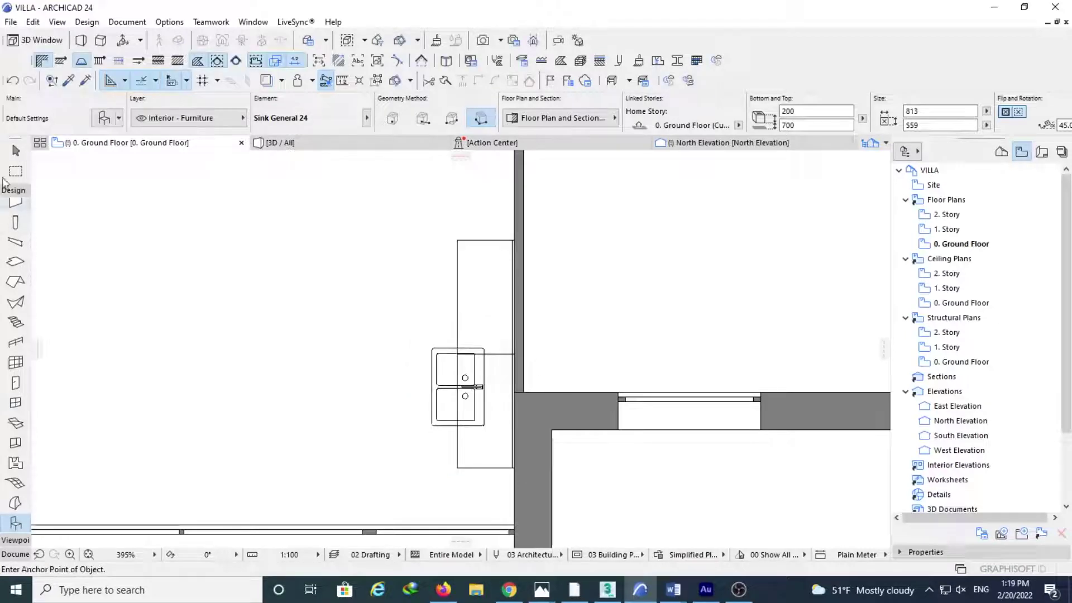
Step: Set the sink's width to 850, move it to the cabinet's wall-side corner nearest the glazing, and check its placement in 3D
{"action": "left_click", "coordinate": [16, 150]}
{"action": "left_click", "coordinate": [482, 419]}
{"action": "left_click", "coordinate": [928, 109]}
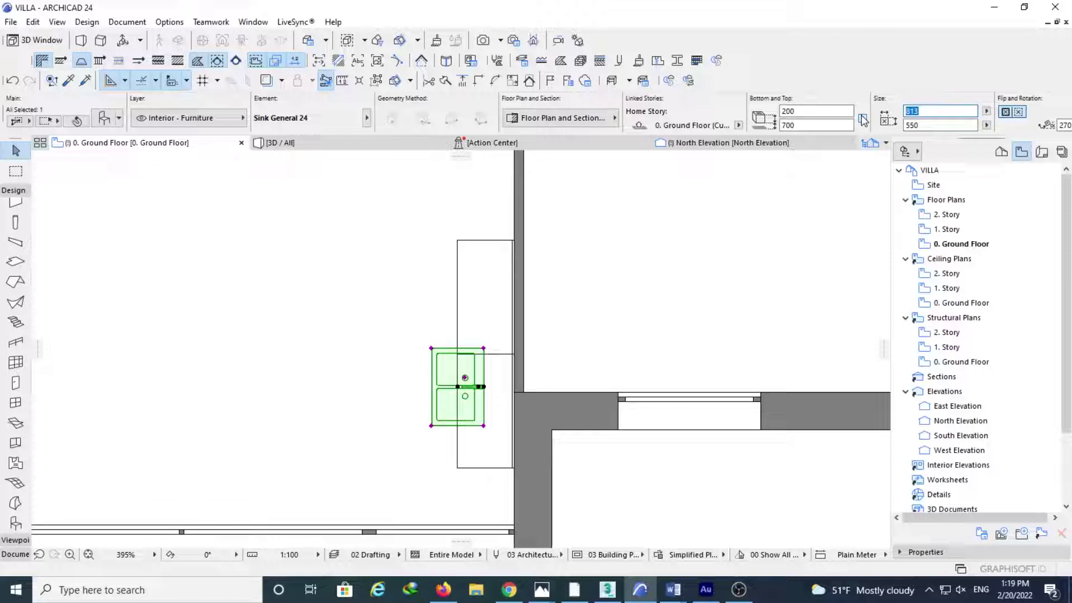
{"action": "type", "text": "850"}
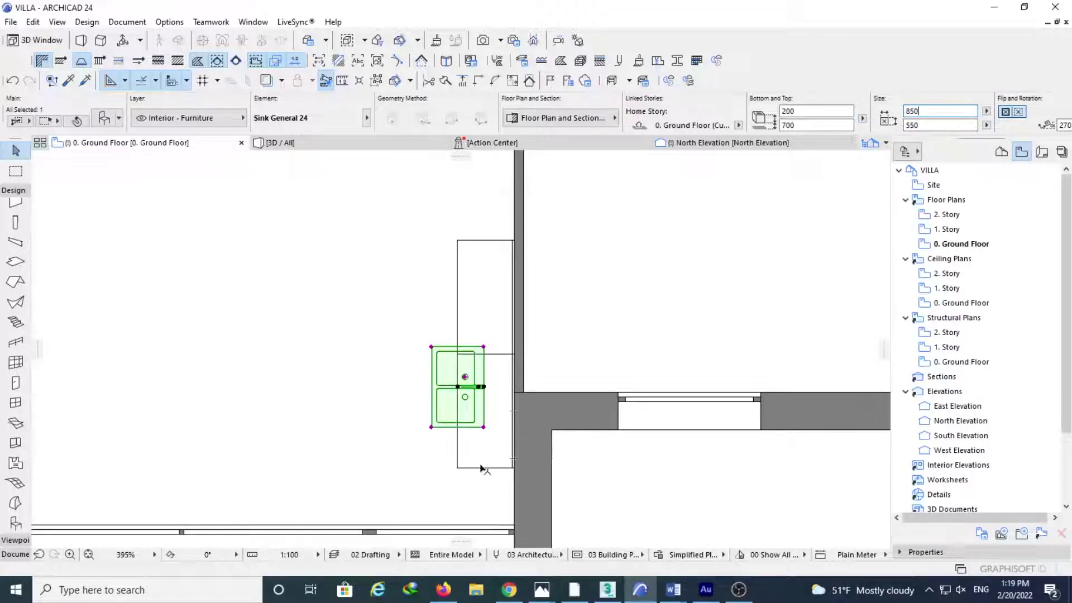
{"action": "left_click_drag", "start_coordinate": [483, 428], "coordinate": [513, 467]}
{"action": "left_click", "coordinate": [309, 143]}
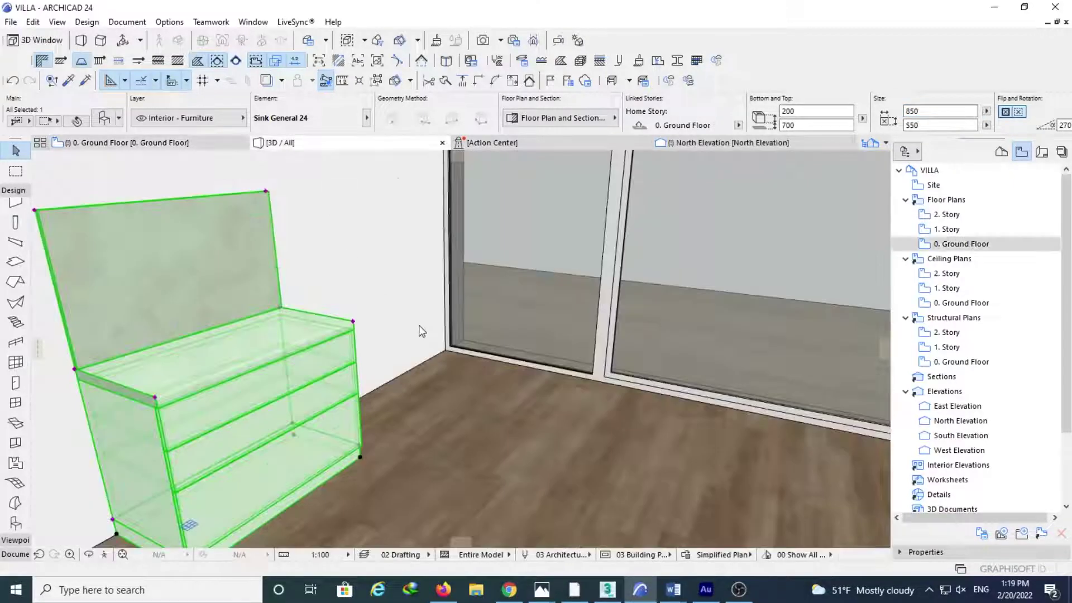
{"action": "left_click", "coordinate": [428, 327]}
{"action": "scroll", "coordinate": [432, 284], "scroll_direction": "up", "scroll_amount": 5}
{"action": "middle_click_drag", "start_coordinate": [432, 283], "coordinate": [445, 457]}
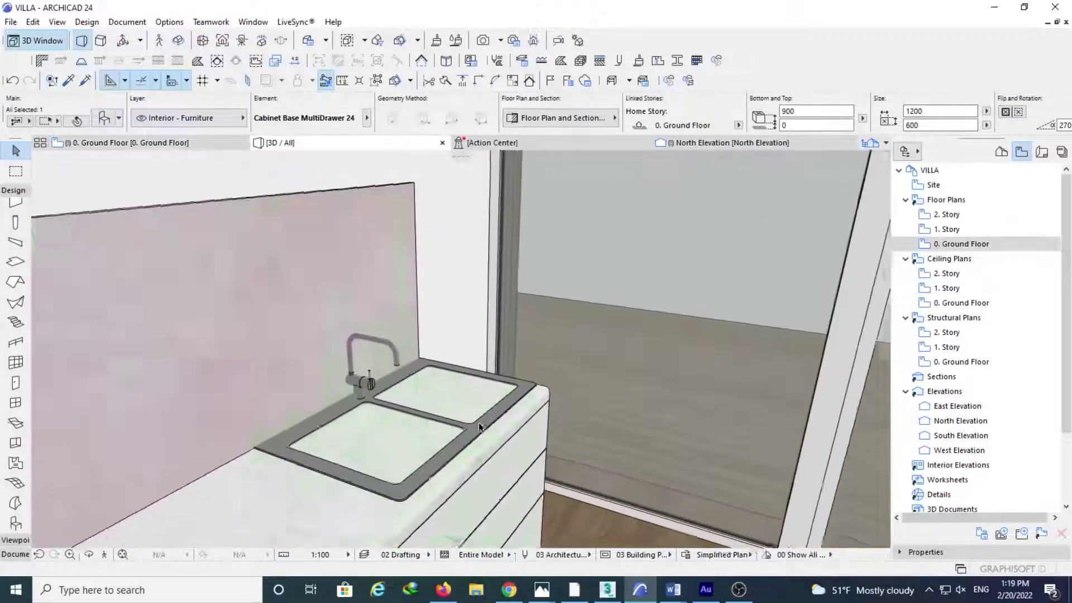
{"action": "key", "text": "Escape"}
{"action": "left_click", "coordinate": [126, 142]}
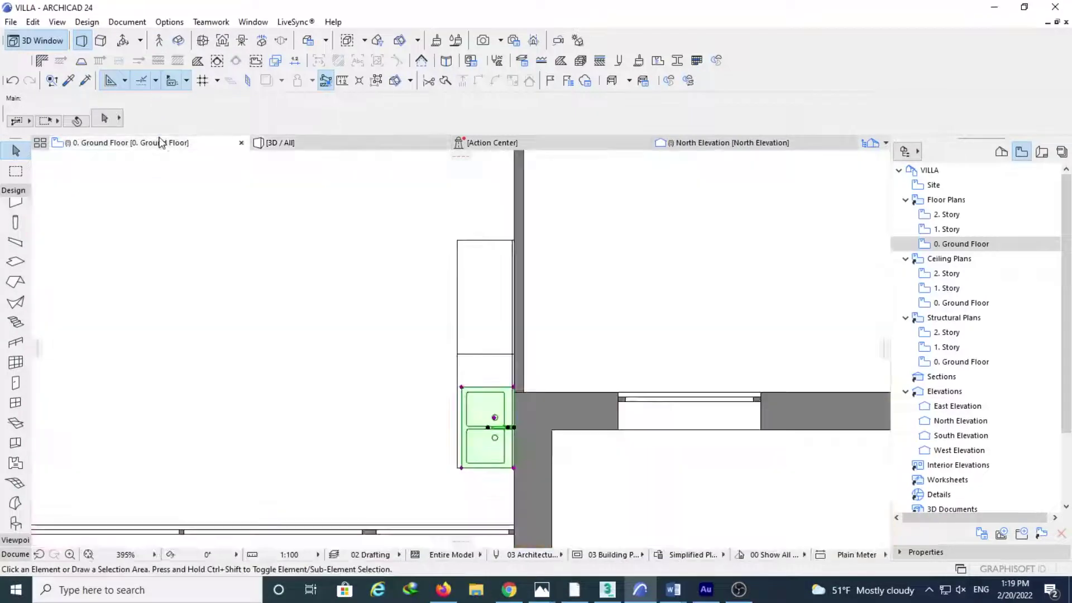
Step: Compare with the kitchen reference photo and move the sink along the wall to the joint between the two cabinets
{"action": "left_click", "coordinate": [501, 449]}
{"action": "scroll", "coordinate": [496, 472], "scroll_direction": "up", "scroll_amount": 3}
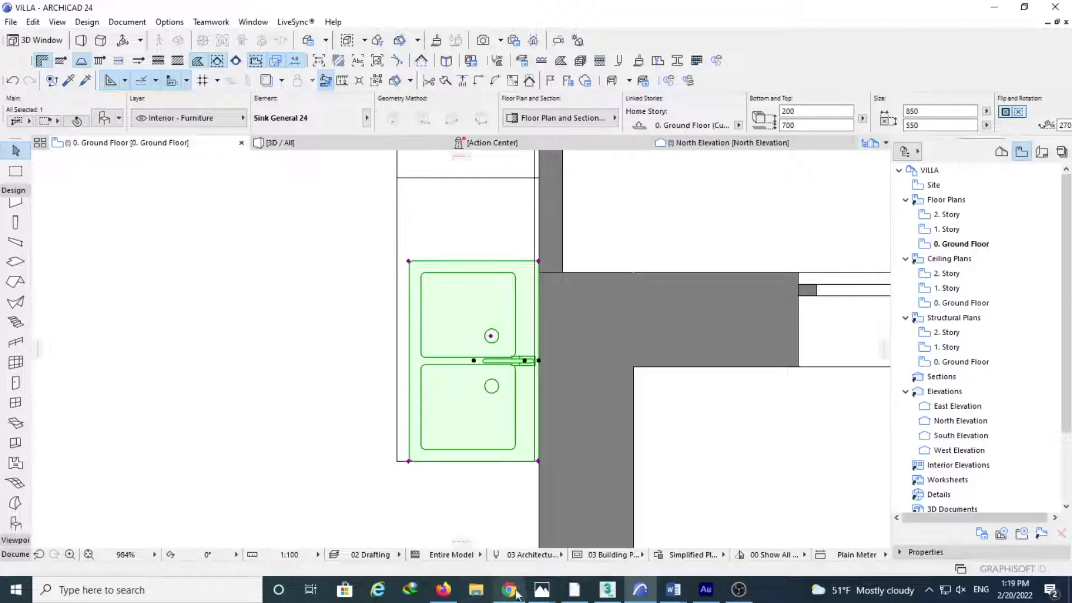
{"action": "left_click", "coordinate": [541, 589]}
{"action": "left_click", "coordinate": [481, 552]}
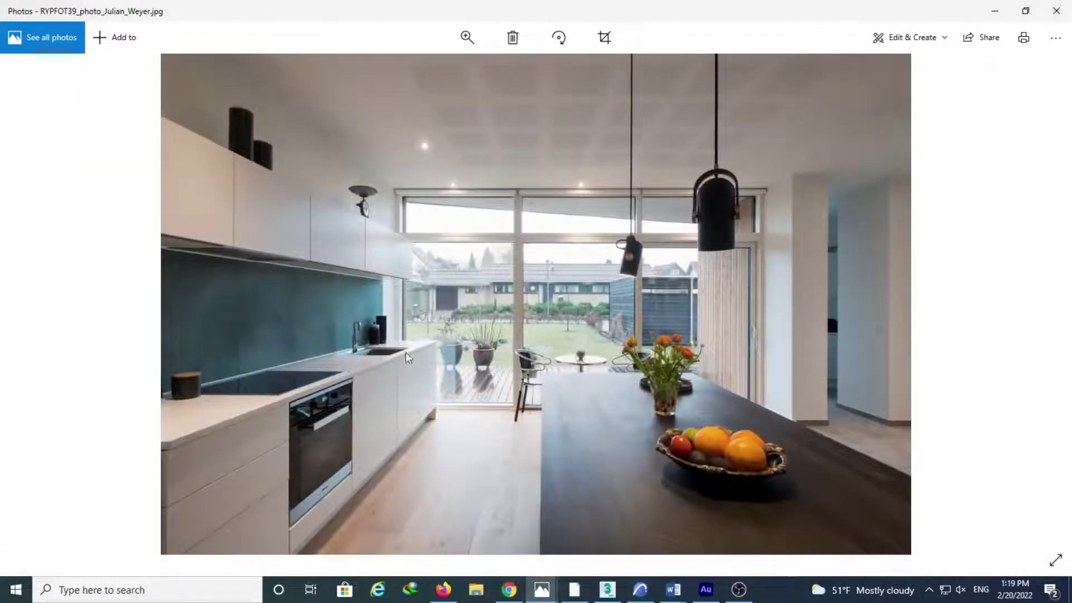
{"action": "left_click", "coordinate": [995, 11]}
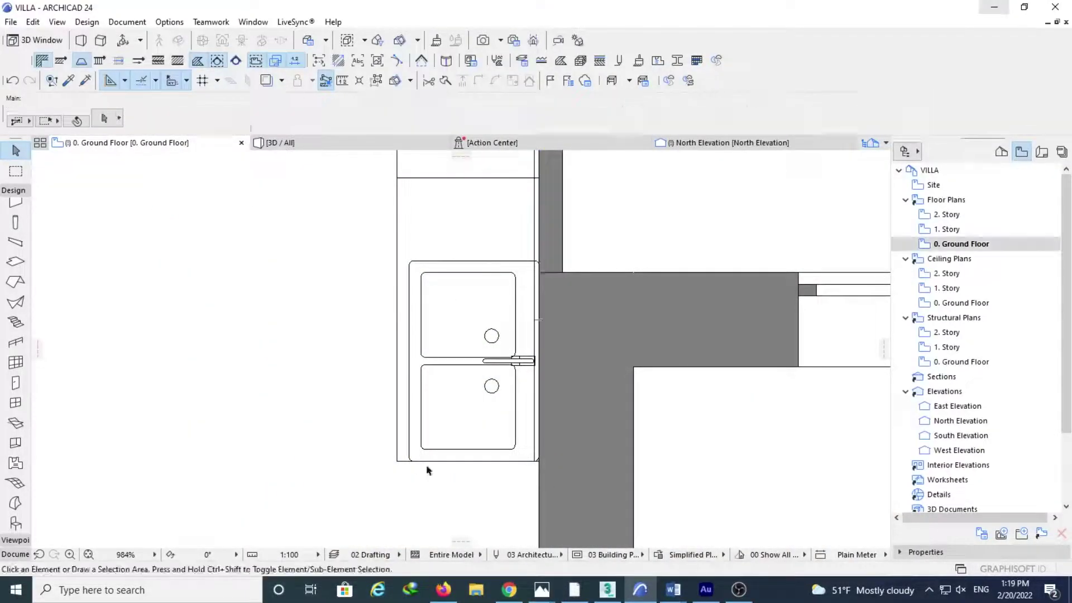
{"action": "left_click", "coordinate": [420, 274]}
{"action": "left_click_drag", "start_coordinate": [408, 261], "coordinate": [409, 178]}
{"action": "middle_click_drag", "start_coordinate": [422, 416], "coordinate": [476, 368]}
{"action": "key", "text": "Escape"}
Step: Stretch the sink cabinet toward the glazing to a width of 1400 and inspect the sink and countertop in 3D
{"action": "left_click", "coordinate": [453, 417]}
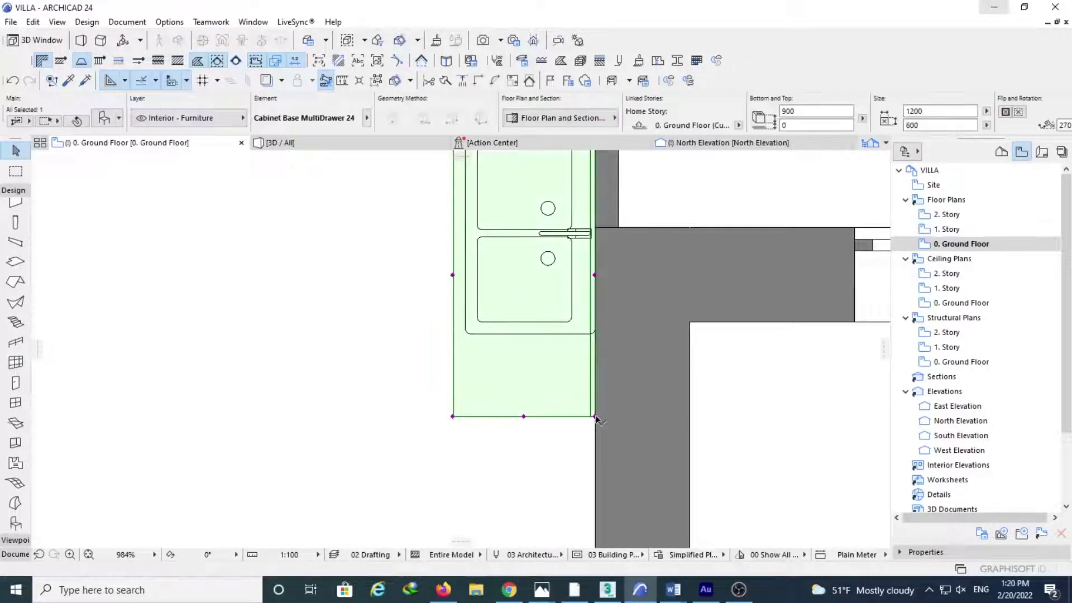
{"action": "left_click", "coordinate": [595, 417]}
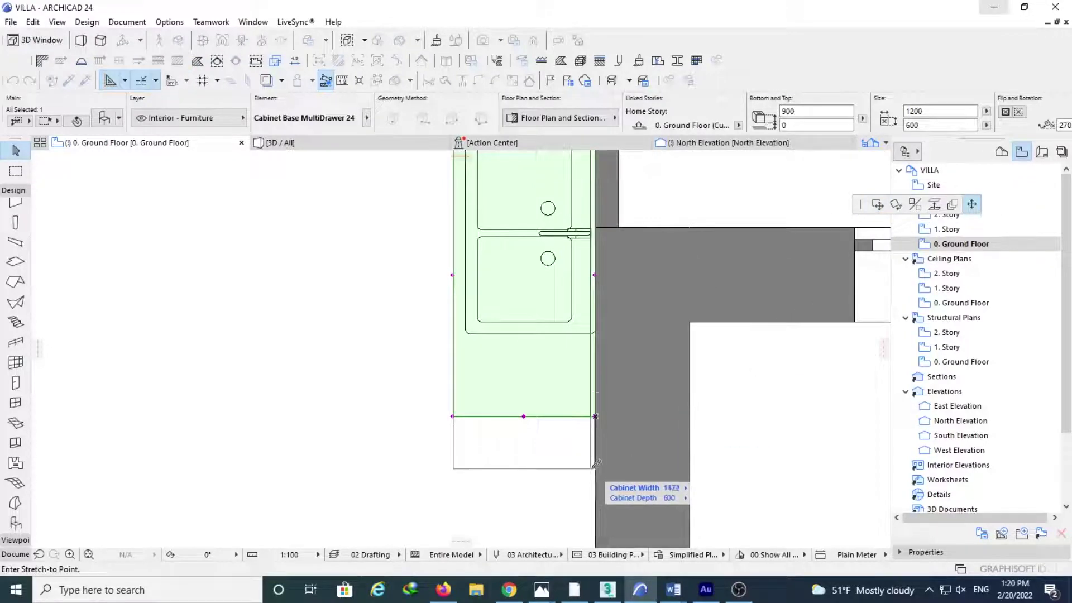
{"action": "type", "text": "1400"}
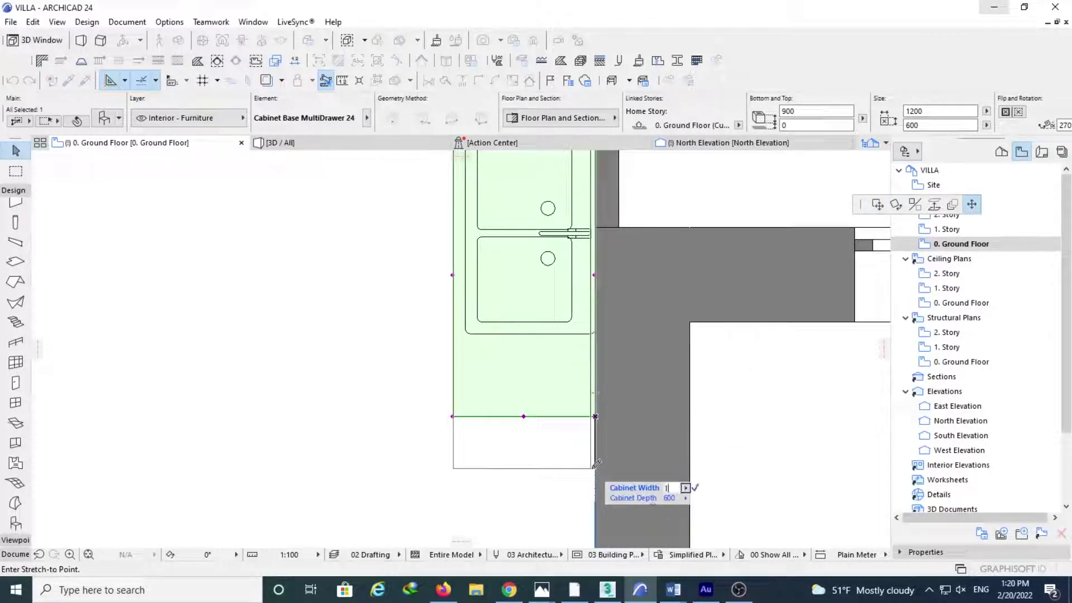
{"action": "key", "text": "Return"}
{"action": "key", "text": "Escape"}
{"action": "scroll", "coordinate": [614, 430], "scroll_direction": "down", "scroll_amount": 3}
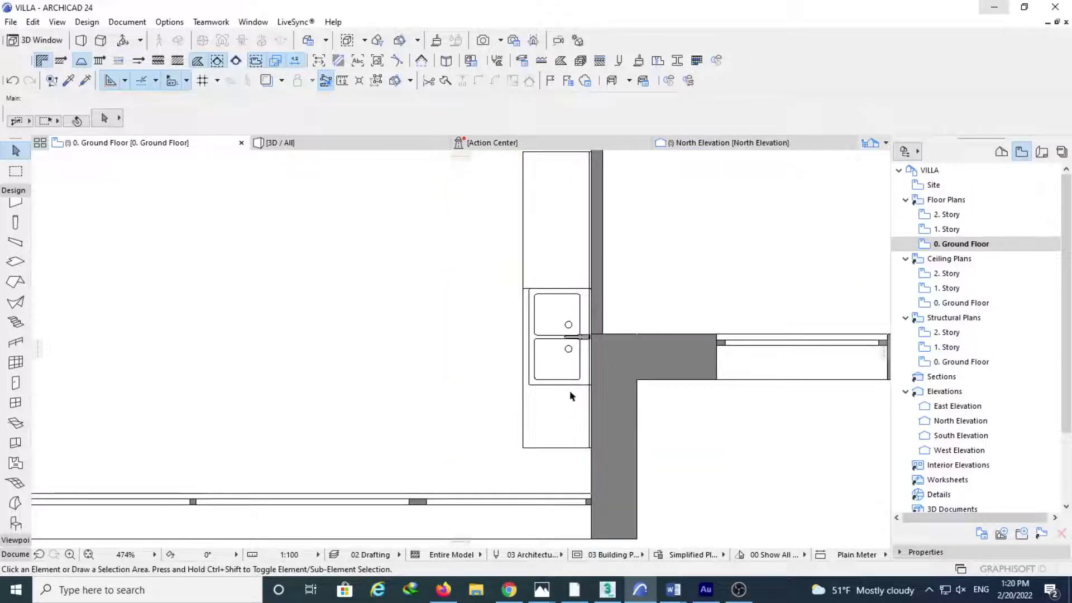
{"action": "left_click", "coordinate": [529, 384]}
{"action": "key", "text": "Escape"}
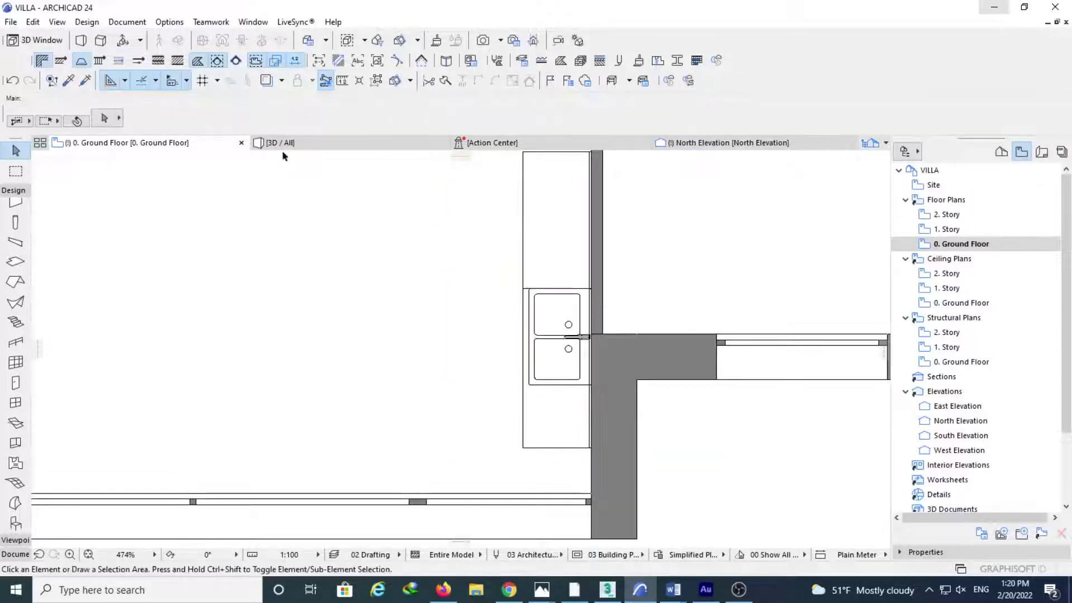
{"action": "left_click", "coordinate": [273, 143]}
{"action": "middle_click_drag", "start_coordinate": [345, 472], "coordinate": [470, 375]}
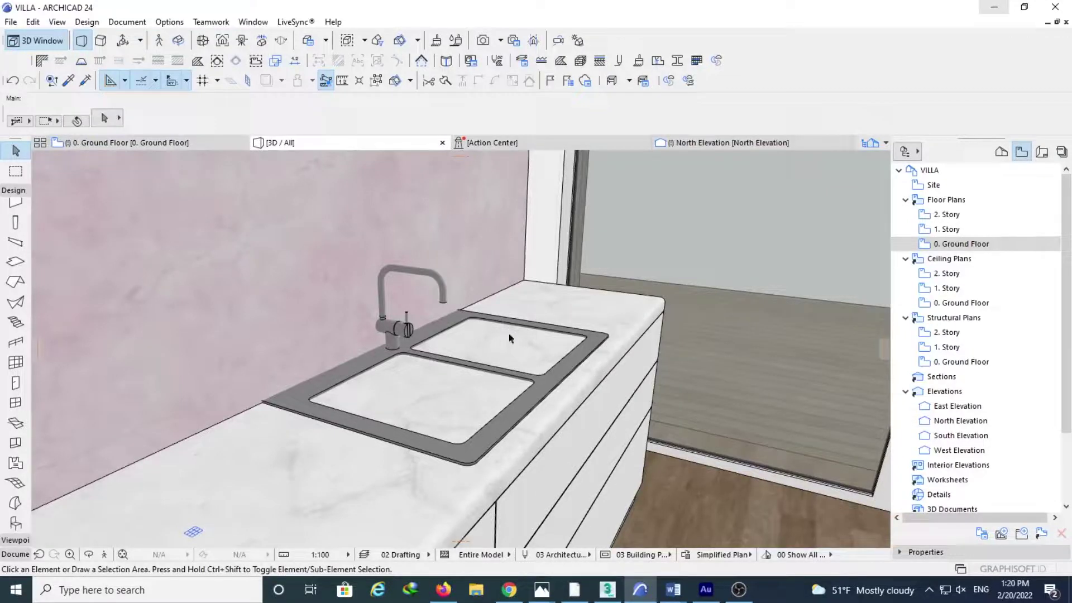
Step: Start Solid Element Operations with the sink selected and assign the sink as the operator
{"action": "left_click", "coordinate": [608, 341]}
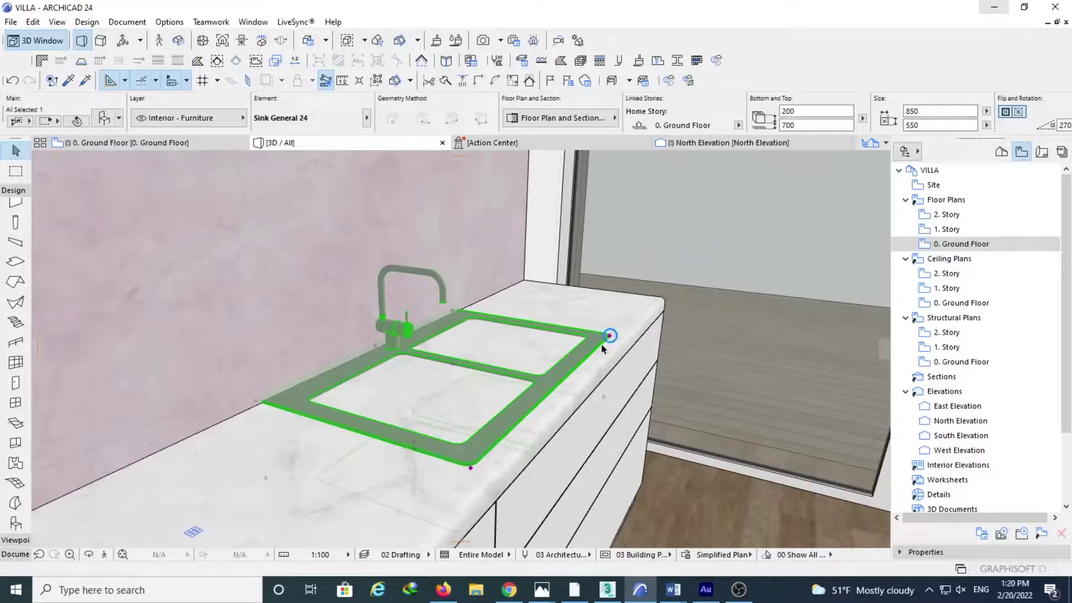
{"action": "right_click", "coordinate": [603, 346]}
{"action": "mouse_move", "coordinate": [696, 409]}
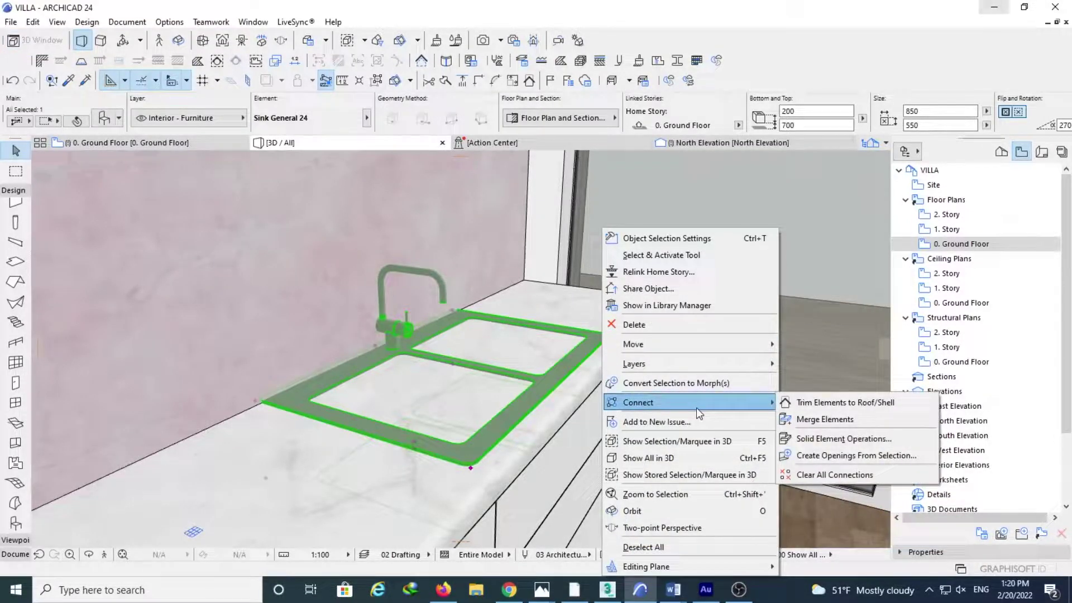
{"action": "left_click", "coordinate": [819, 441]}
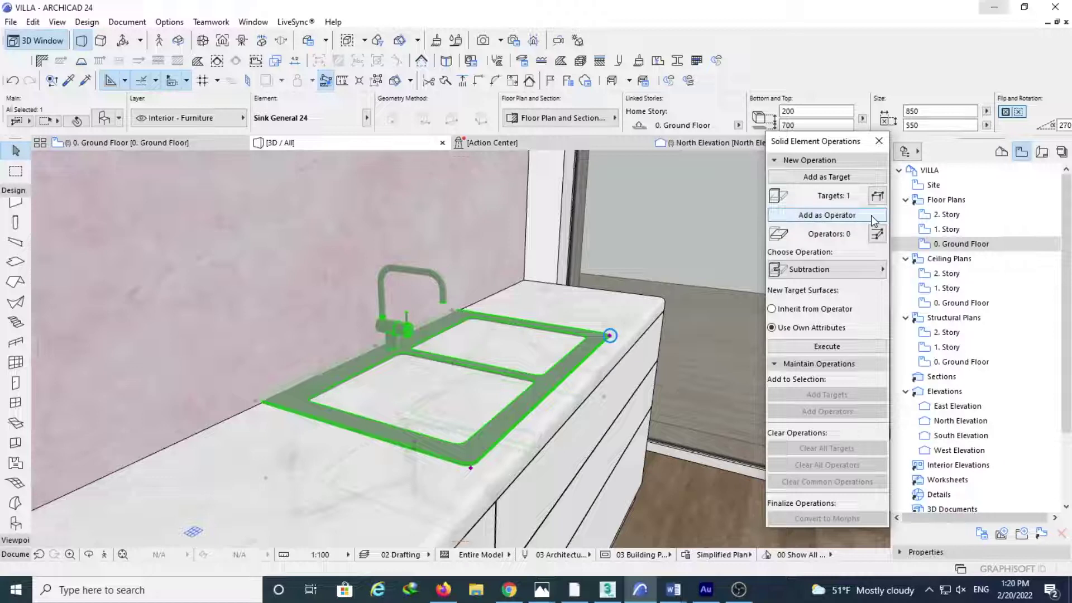
{"action": "left_click", "coordinate": [833, 215]}
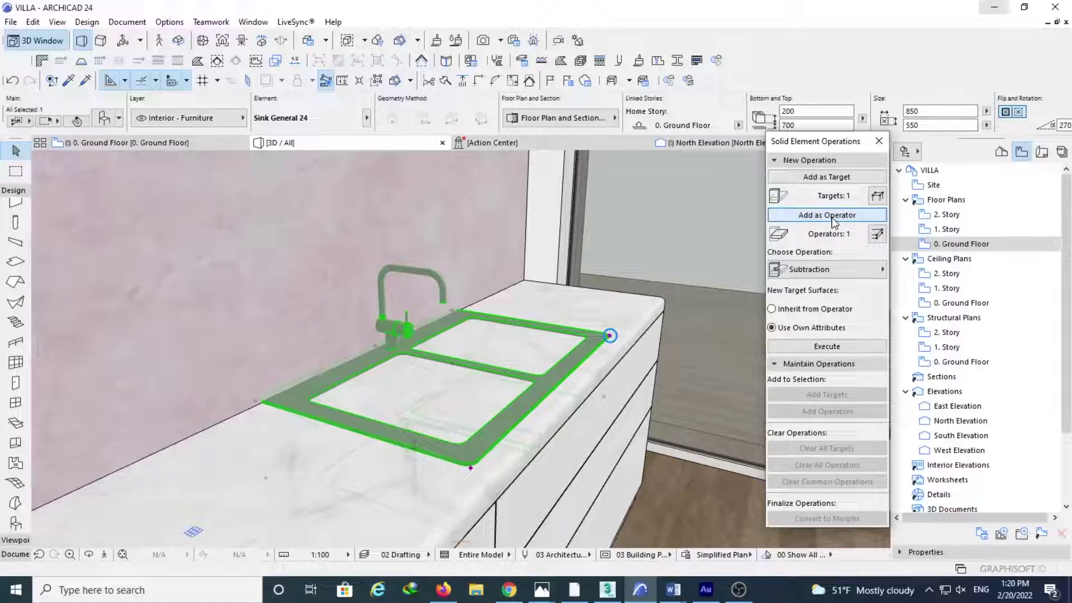
Step: Add the 1400-wide drawer cabinet under the sink as target and execute a Subtraction to cut out the bowls
{"action": "key", "text": "Escape"}
{"action": "left_click", "coordinate": [666, 302]}
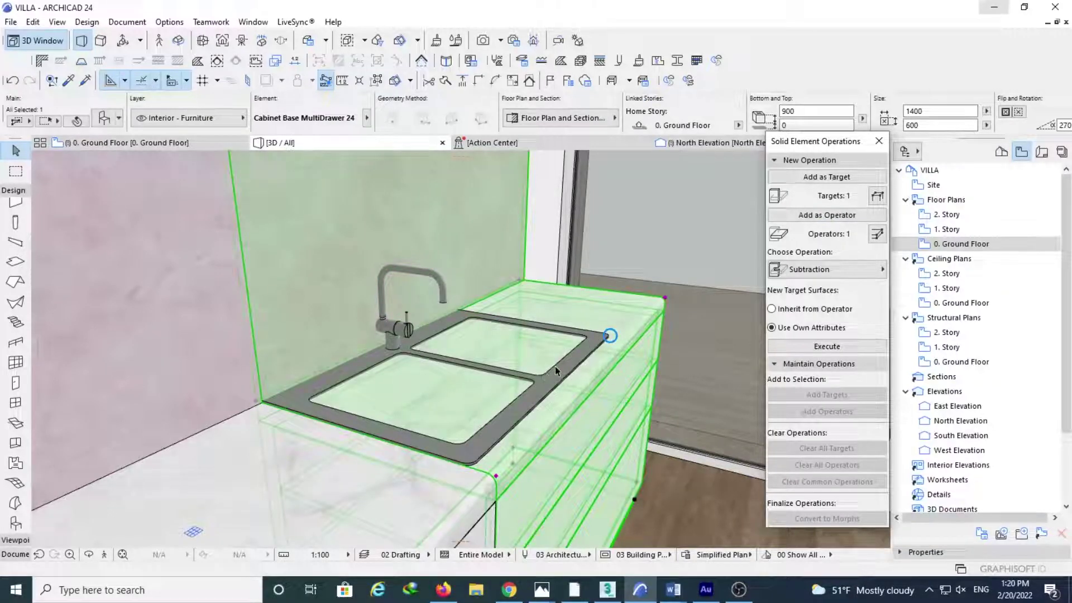
{"action": "left_click", "coordinate": [854, 185]}
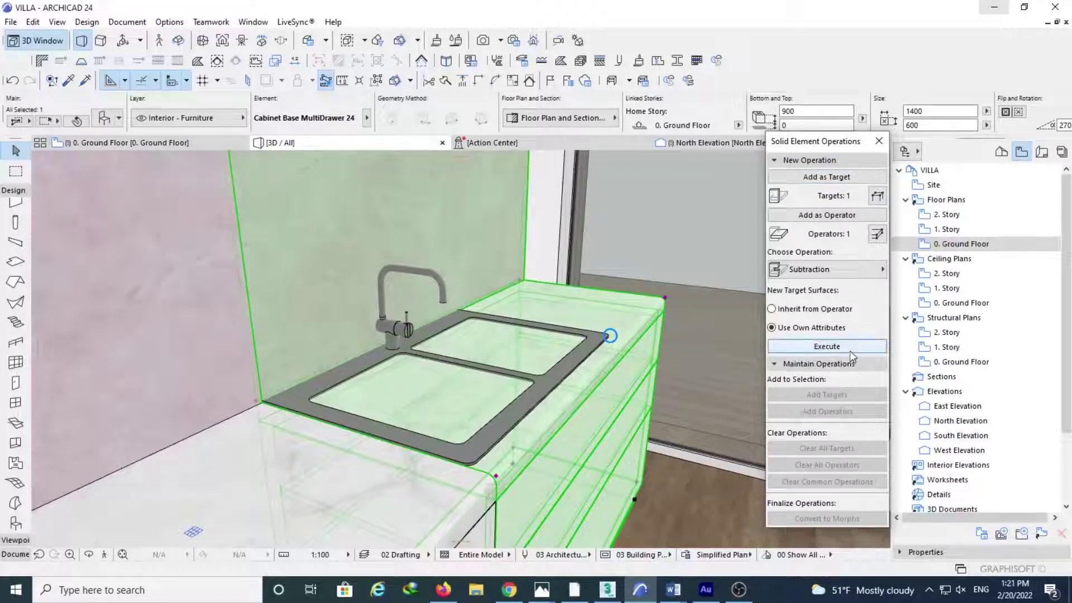
{"action": "left_click", "coordinate": [837, 270]}
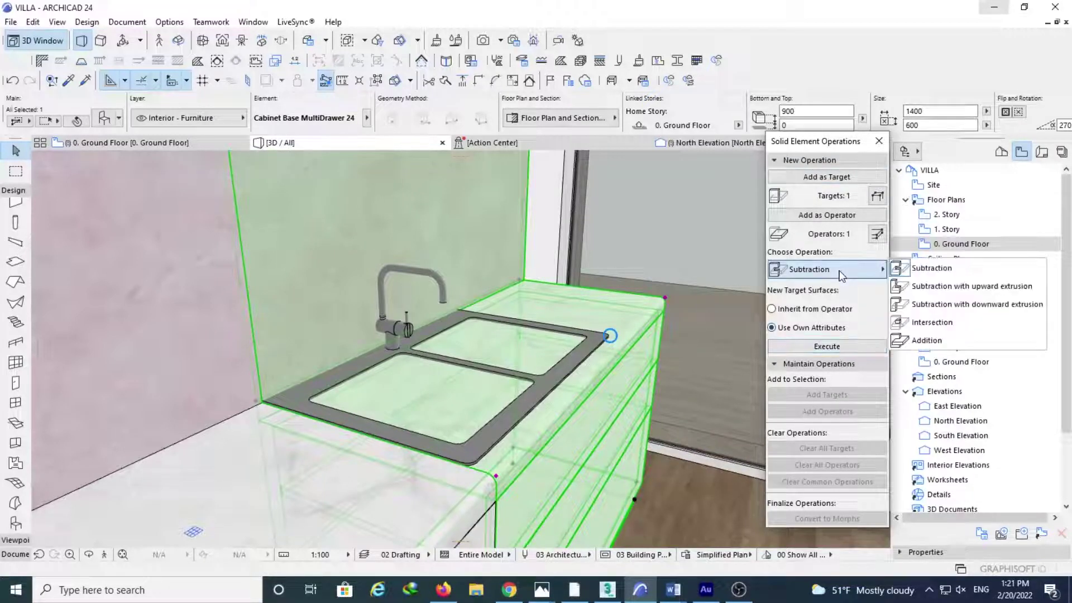
{"action": "left_click", "coordinate": [943, 270]}
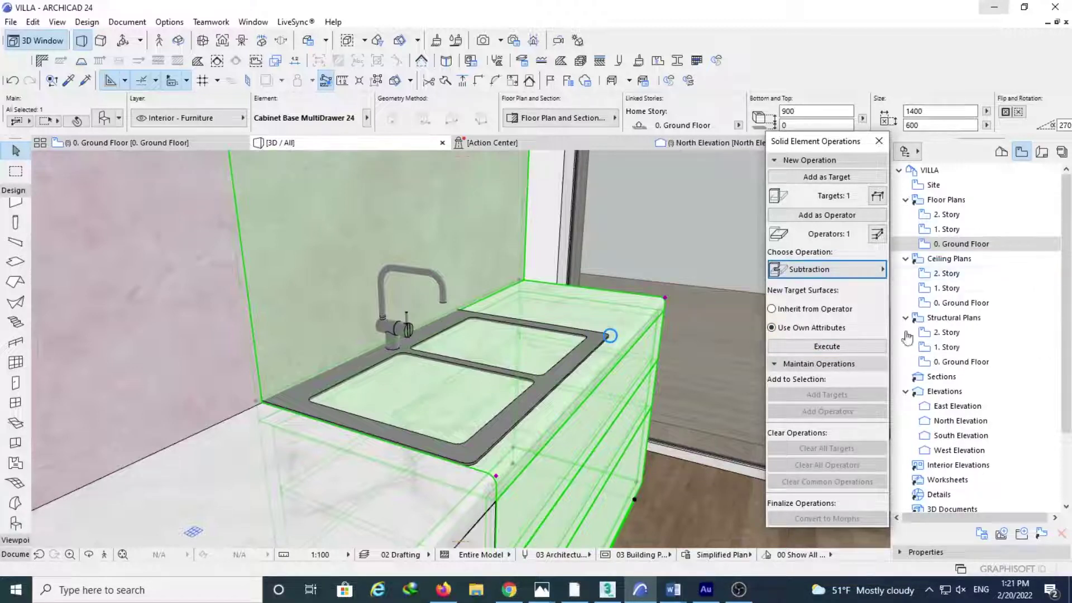
{"action": "left_click", "coordinate": [837, 346]}
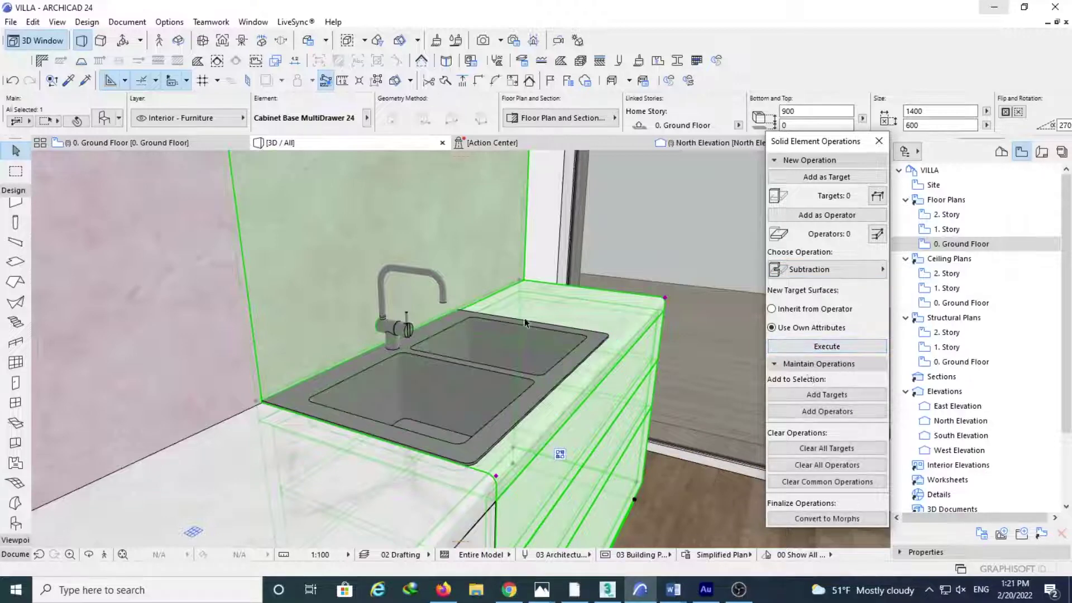
Step: Inspect the sink bowls and countertop in 3D and compare the ground floor kitchen layout with the reference photo
{"action": "key", "text": "Escape"}
{"action": "scroll", "coordinate": [497, 387], "scroll_direction": "up", "scroll_amount": 2}
{"action": "middle_click_drag", "start_coordinate": [497, 387], "coordinate": [459, 366]}
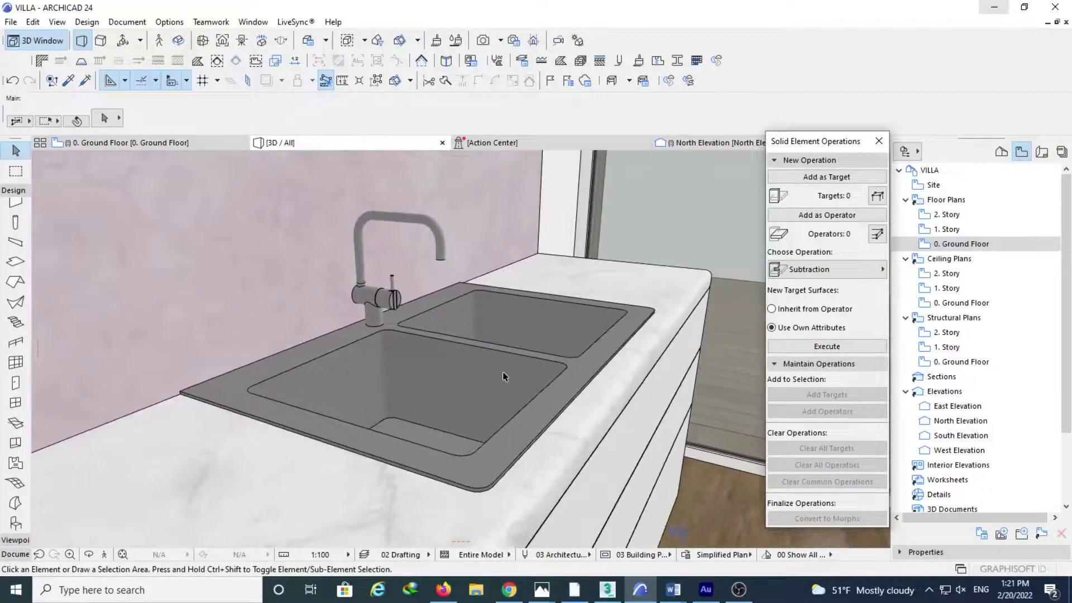
{"action": "scroll", "coordinate": [460, 313], "scroll_direction": "down", "scroll_amount": 6}
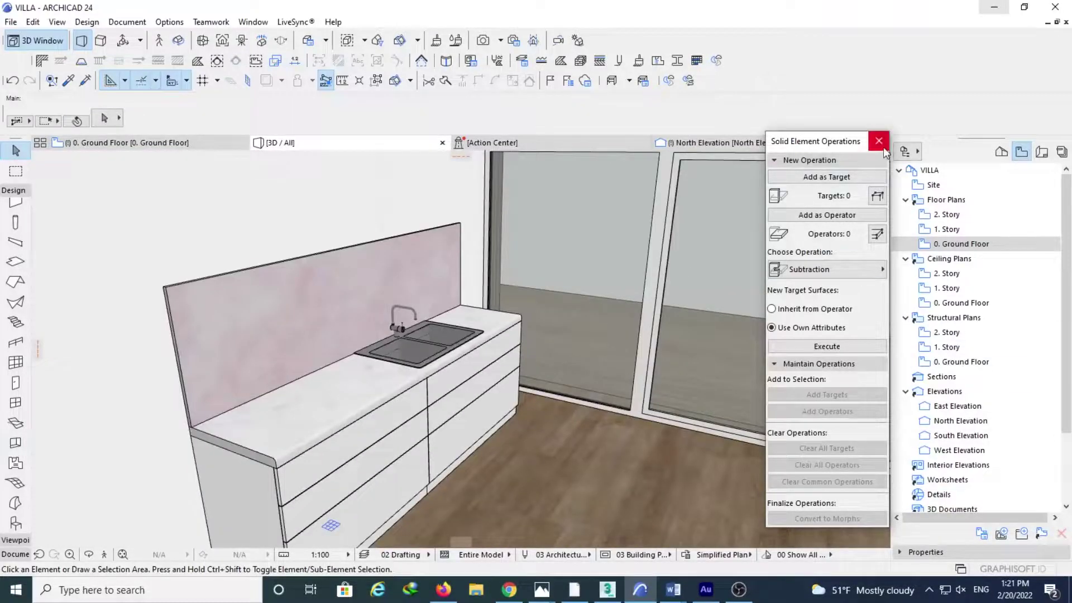
{"action": "scroll", "coordinate": [418, 356], "scroll_direction": "up", "scroll_amount": 2}
{"action": "scroll", "coordinate": [418, 356], "scroll_direction": "up", "scroll_amount": 3}
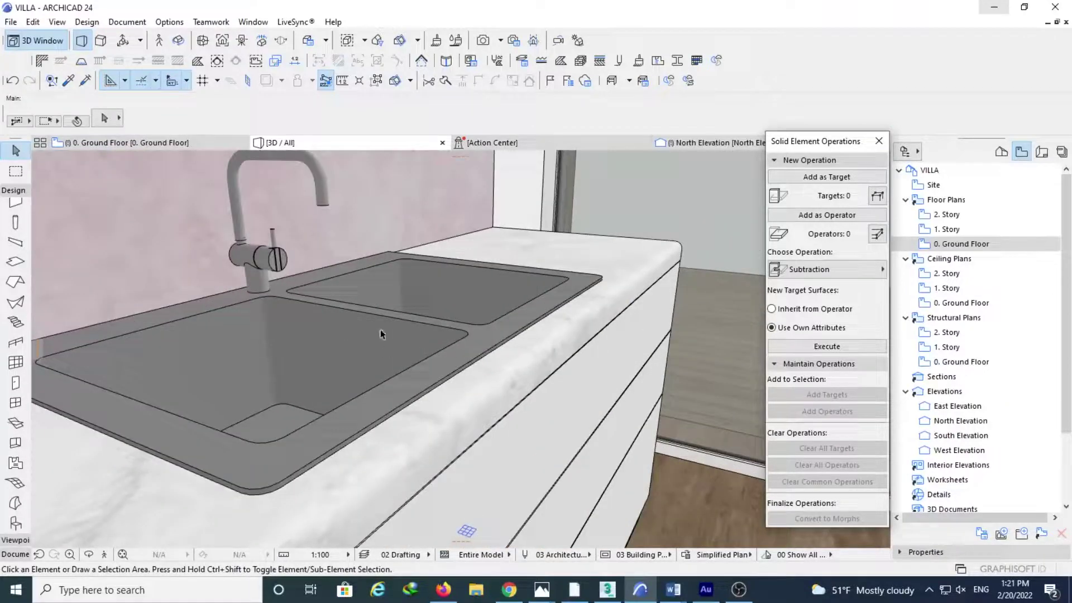
{"action": "scroll", "coordinate": [359, 287], "scroll_direction": "down", "scroll_amount": 2}
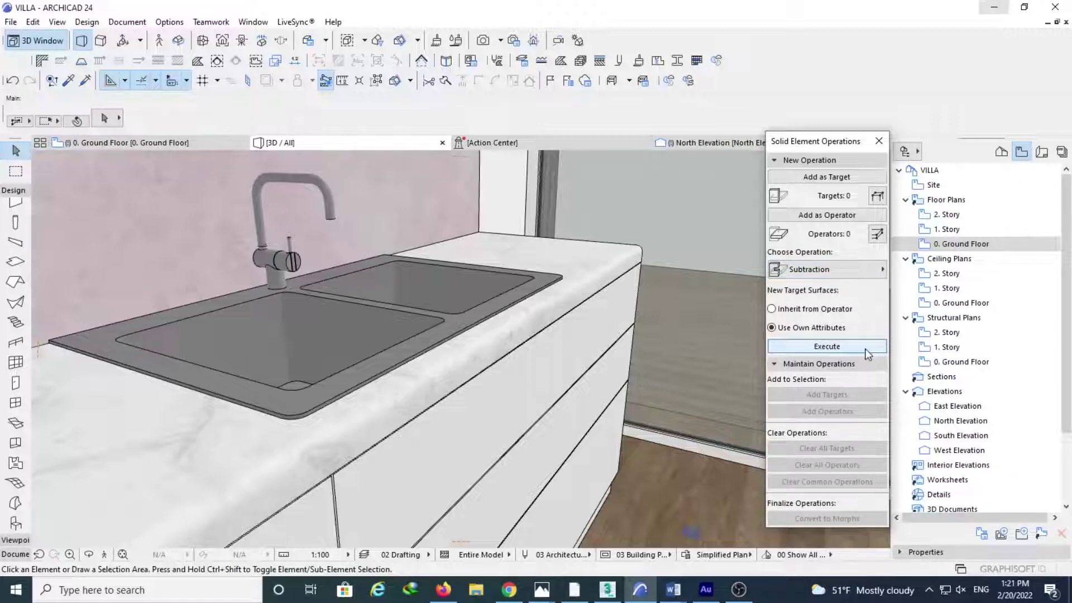
{"action": "key", "text": "F2"}
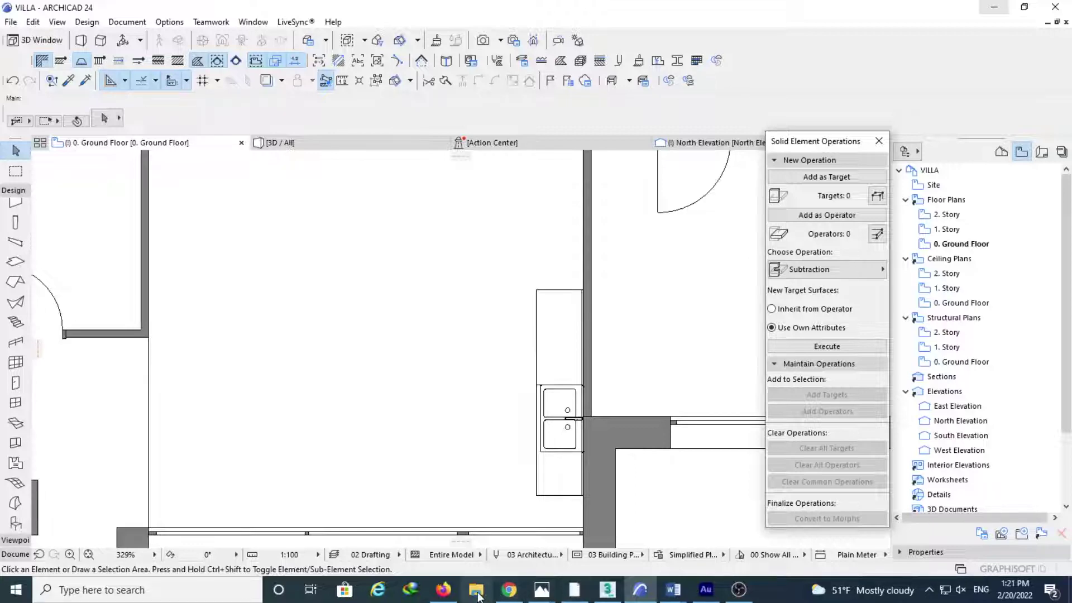
{"action": "left_click", "coordinate": [542, 589]}
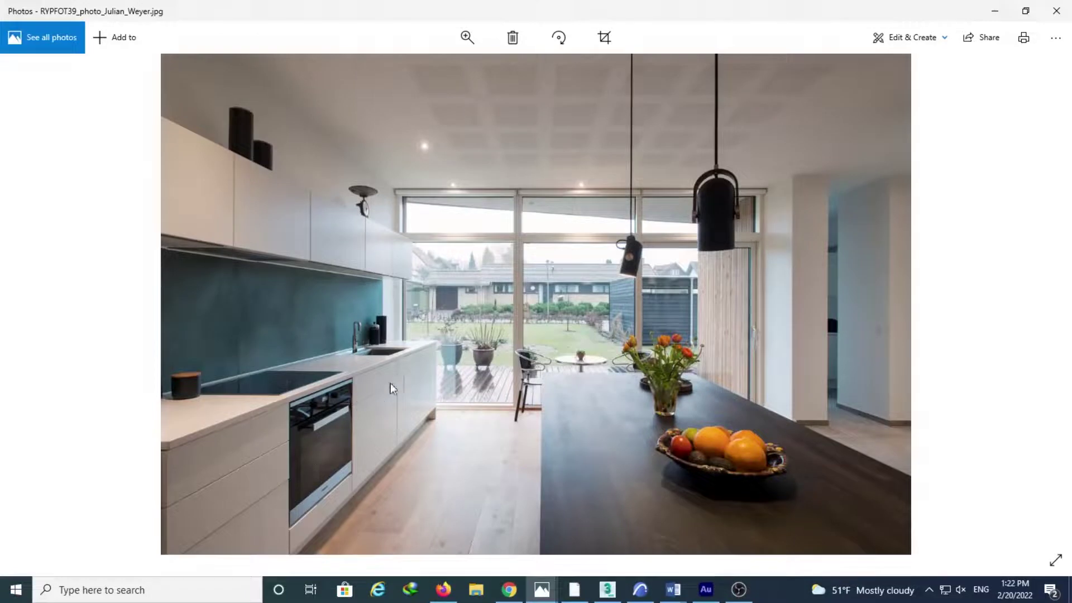
{"action": "left_click", "coordinate": [994, 11]}
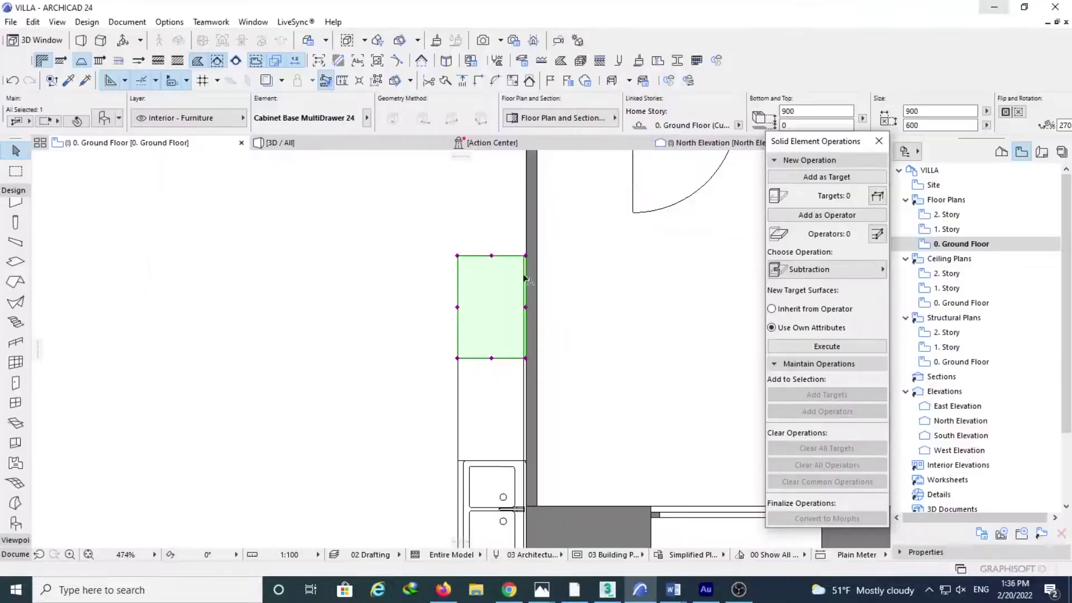
Step: Move the end drawer cabinet along the wall, leaving a gap to its neighbour, and check the oven in the kitchen reference photo
{"action": "left_click", "coordinate": [567, 288]}
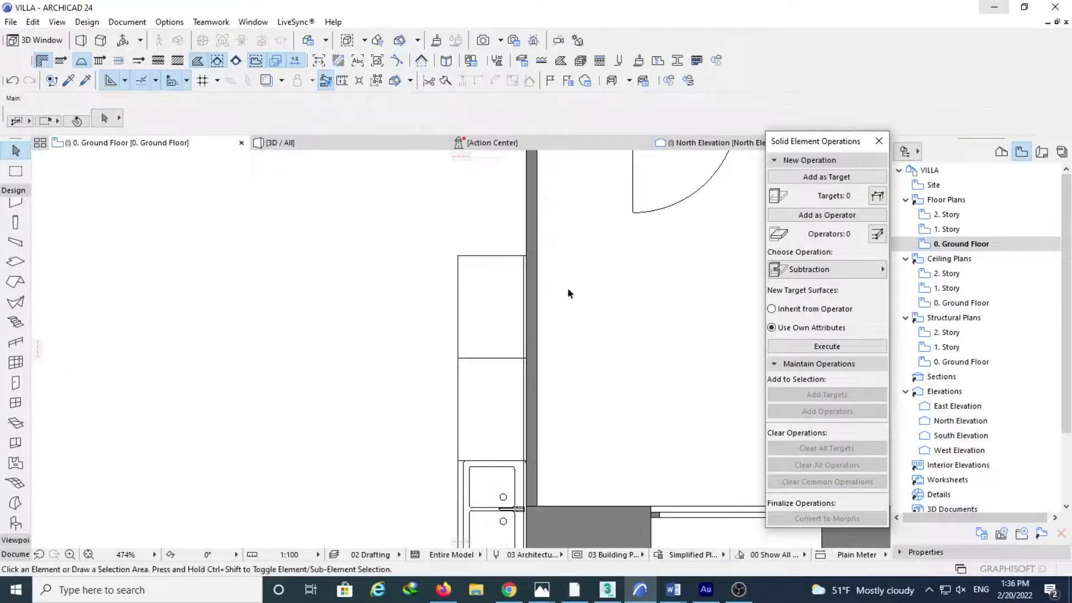
{"action": "middle_click_drag", "start_coordinate": [507, 271], "coordinate": [519, 370]}
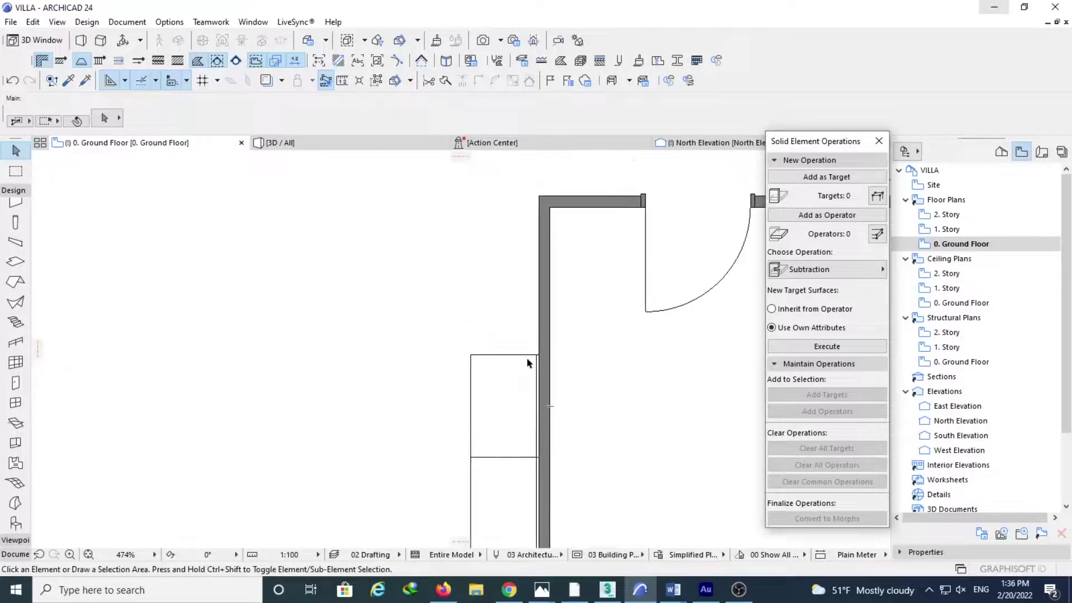
{"action": "left_click", "coordinate": [527, 360]}
{"action": "left_click", "coordinate": [539, 458]}
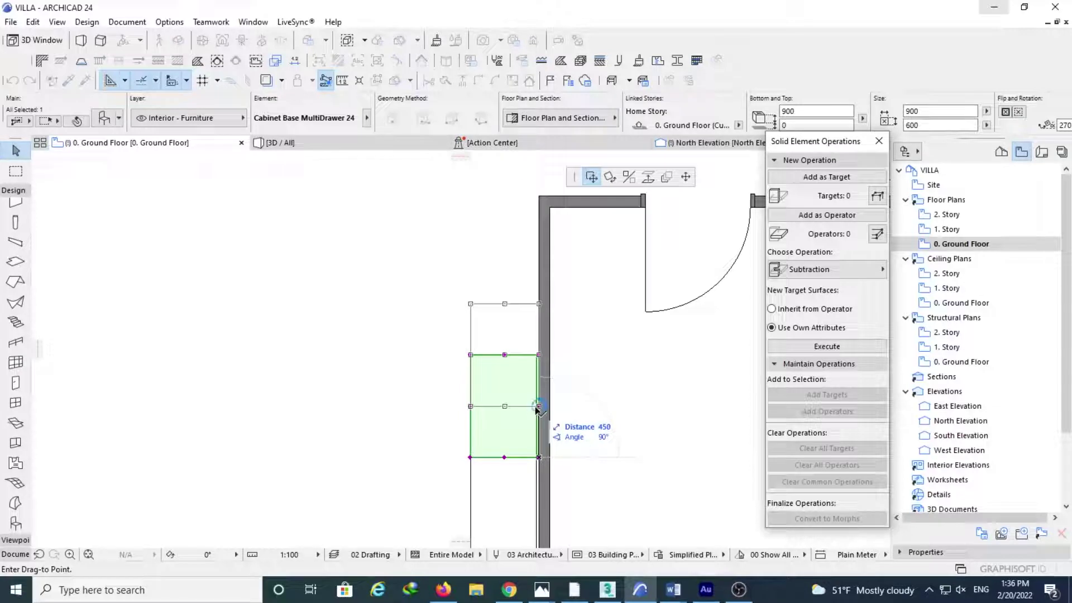
{"action": "left_click", "coordinate": [538, 338]}
{"action": "left_click", "coordinate": [420, 456]}
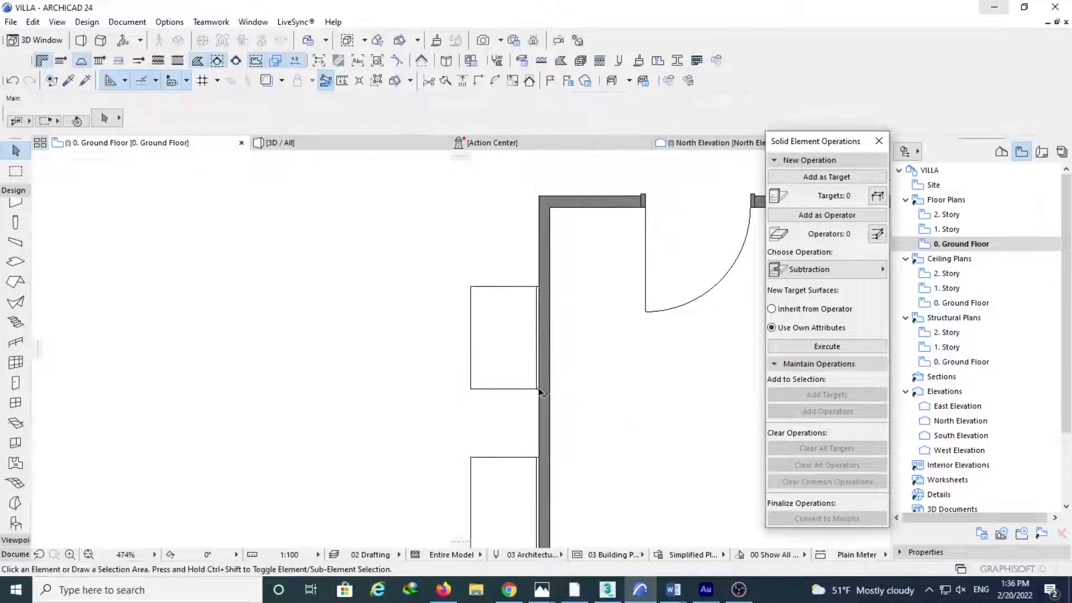
{"action": "mouse_move", "coordinate": [541, 589]}
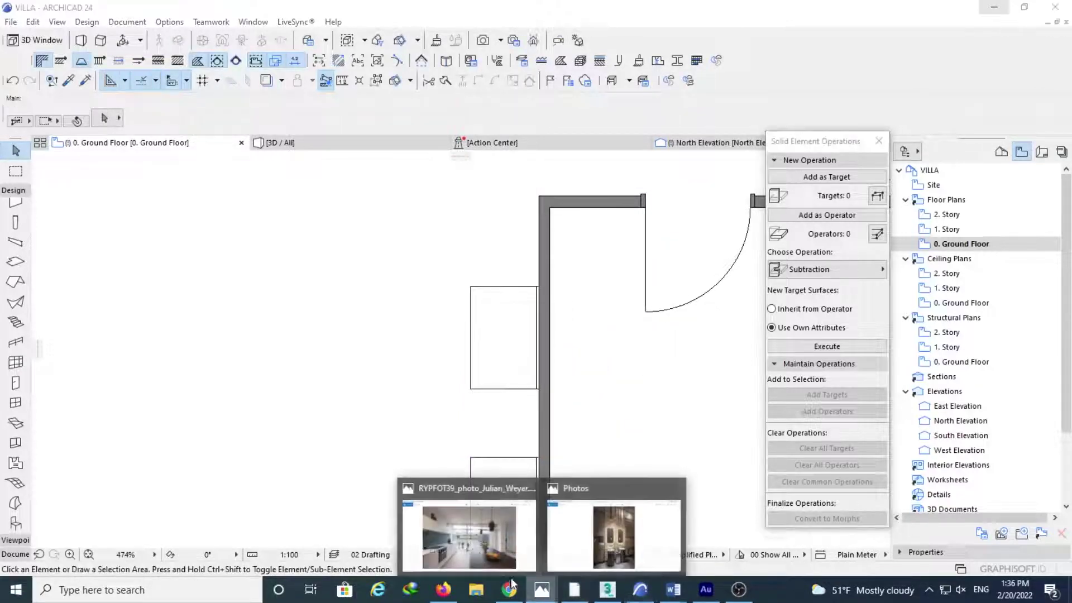
{"action": "left_click", "coordinate": [476, 533]}
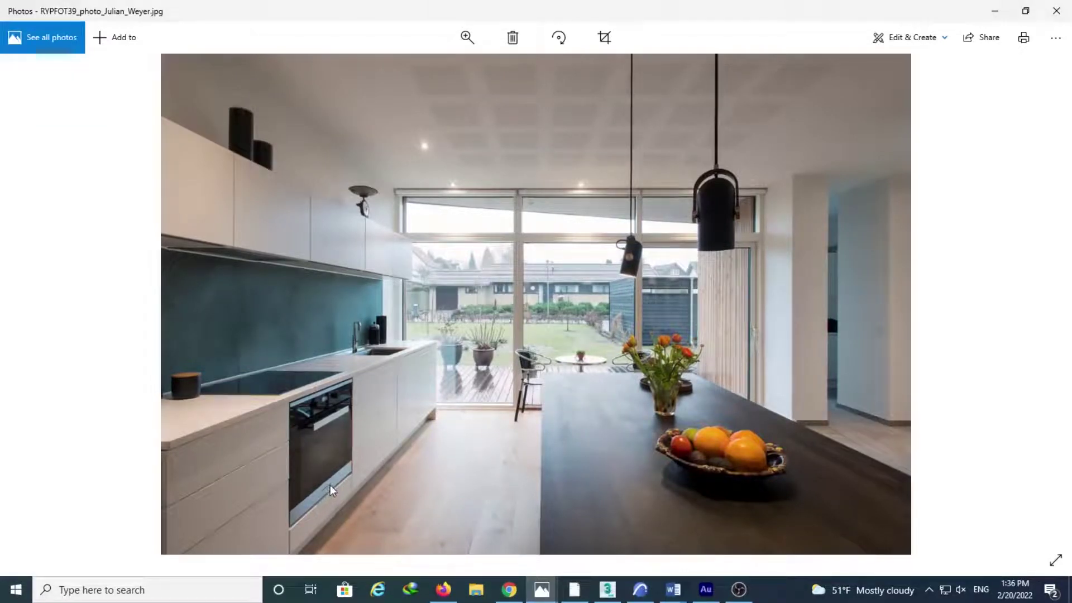
{"action": "left_click", "coordinate": [994, 11]}
Step: Set the width of the drawer cabinet beside the sink cabinet to 800 and move it flush against the sink cabinet
{"action": "left_click", "coordinate": [505, 337]}
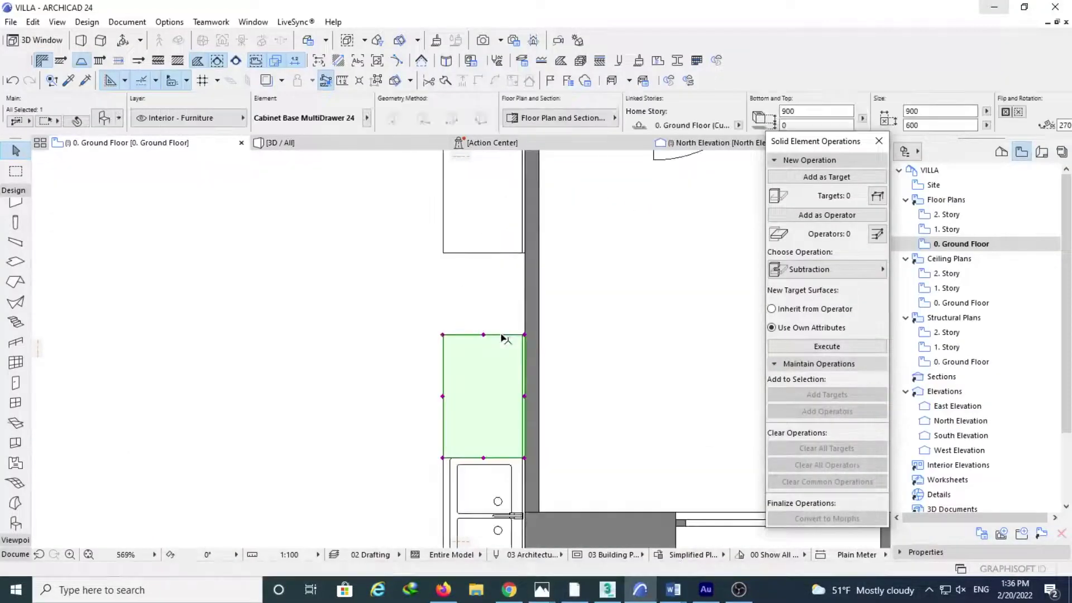
{"action": "left_click", "coordinate": [940, 111]}
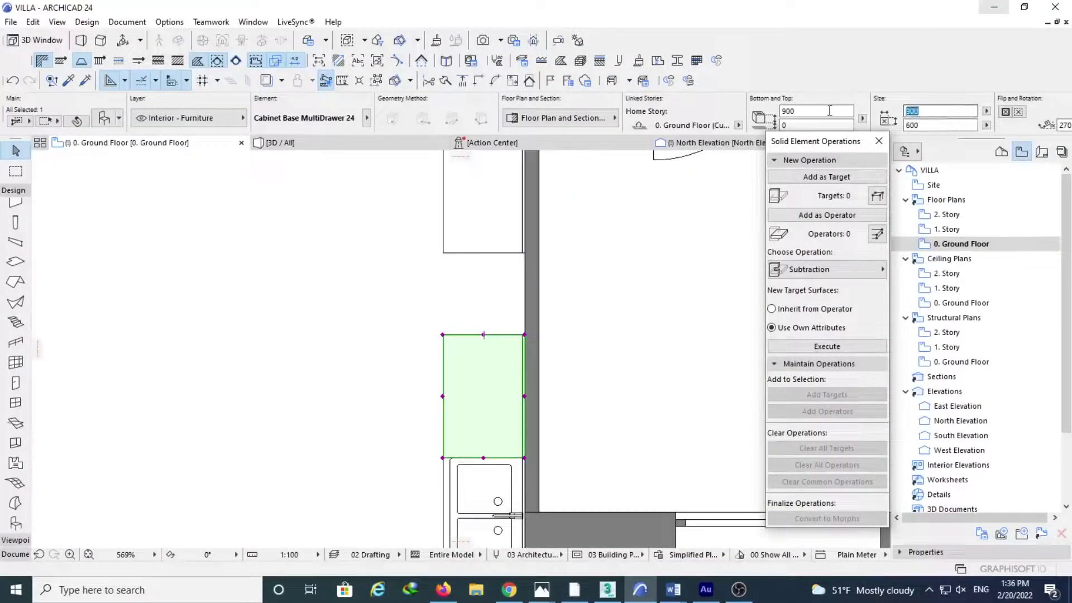
{"action": "type", "text": "800"}
{"action": "key", "text": "Return"}
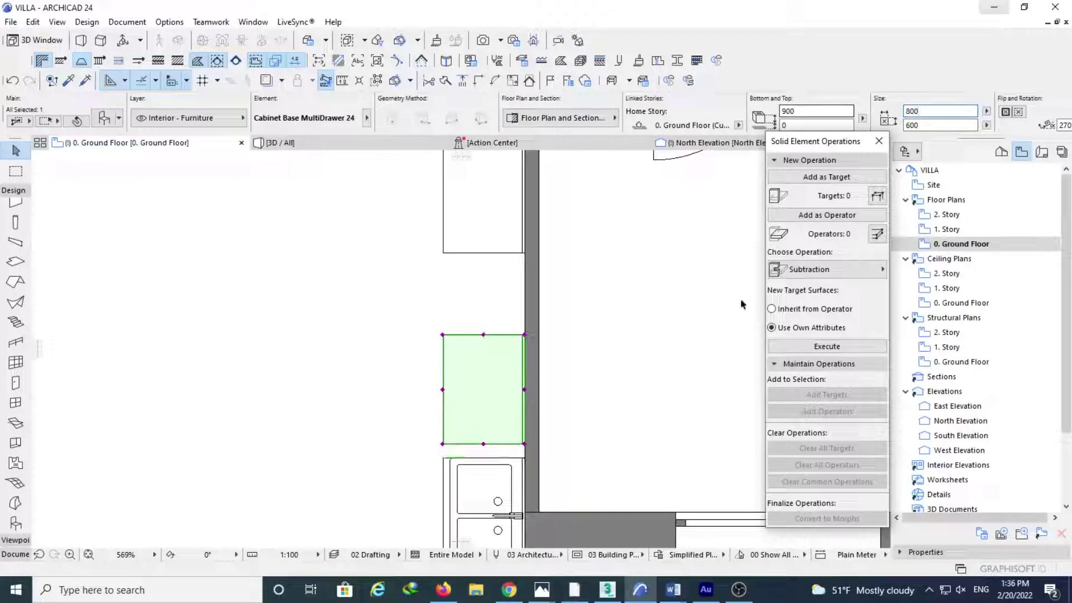
{"action": "left_click_drag", "start_coordinate": [524, 445], "coordinate": [523, 458]}
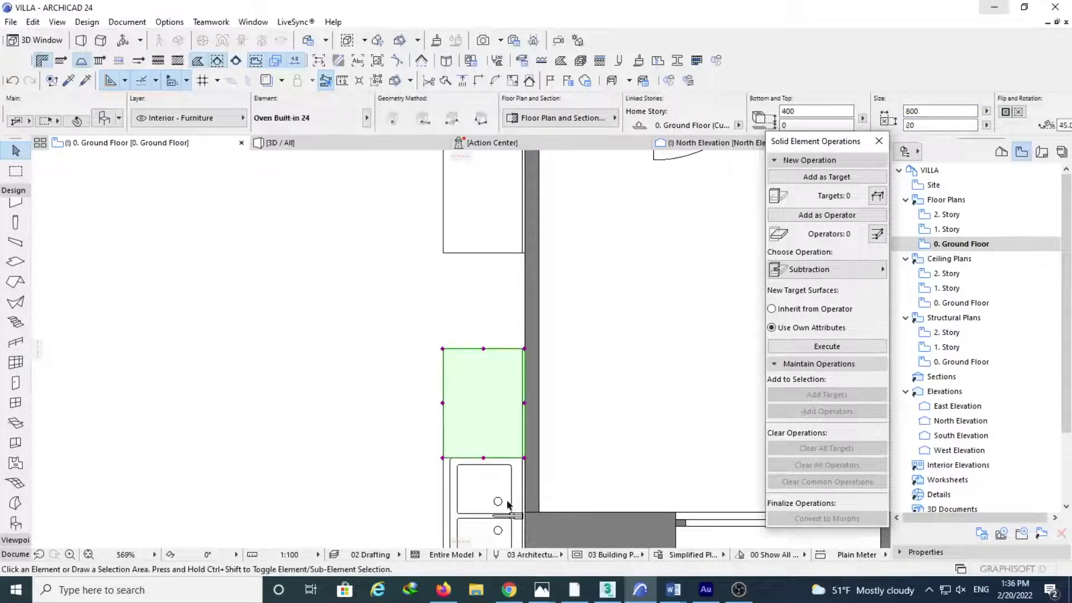
{"action": "left_click", "coordinate": [499, 305]}
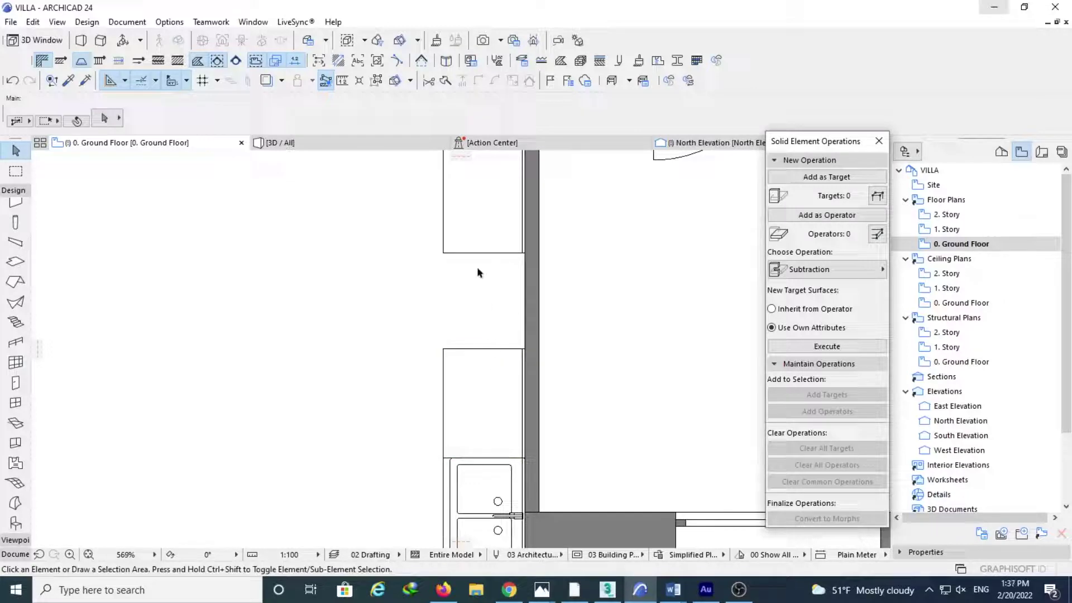
Step: Choose Cabinet Base Cooktop+Oven 24 from the Kitchen Cabinets 24 library folder as the default object
{"action": "left_click", "coordinate": [15, 524]}
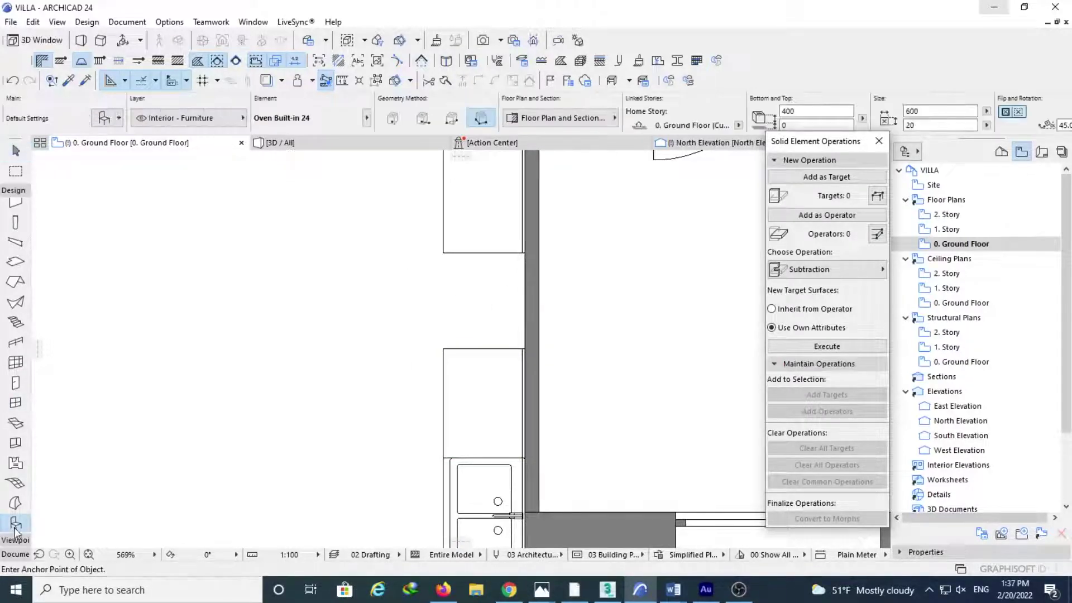
{"action": "double_click", "coordinate": [15, 525]}
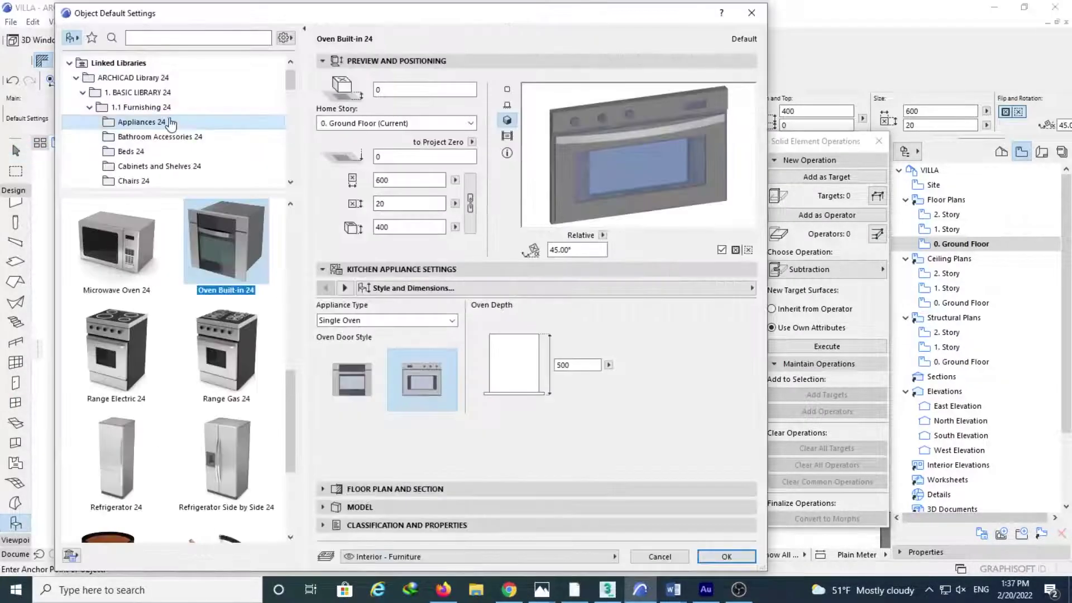
{"action": "scroll", "coordinate": [141, 127], "scroll_direction": "down", "scroll_amount": 2}
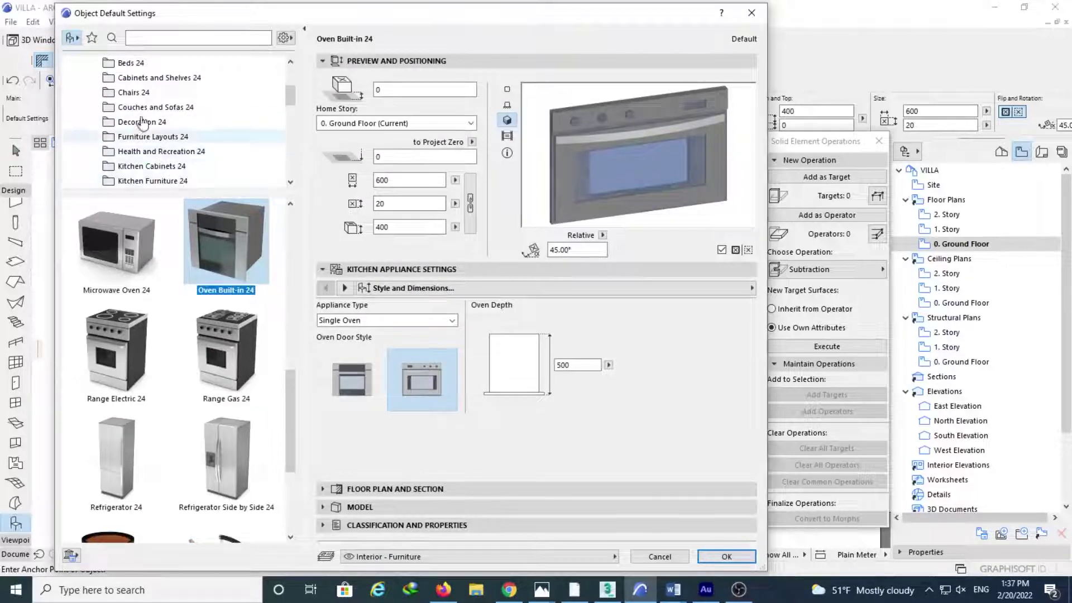
{"action": "left_click", "coordinate": [153, 168]}
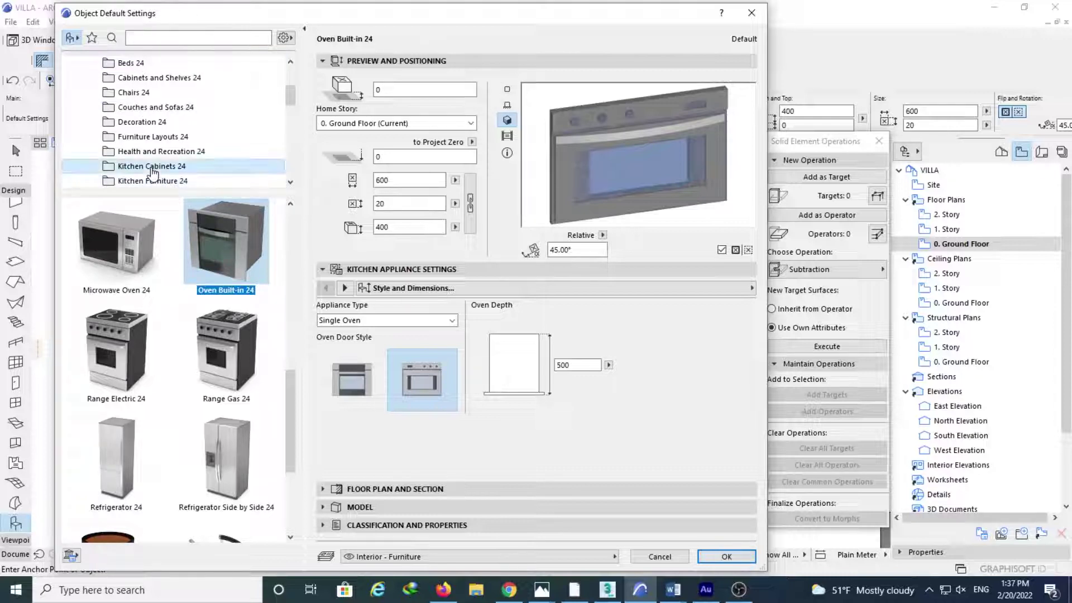
{"action": "left_click", "coordinate": [226, 263]}
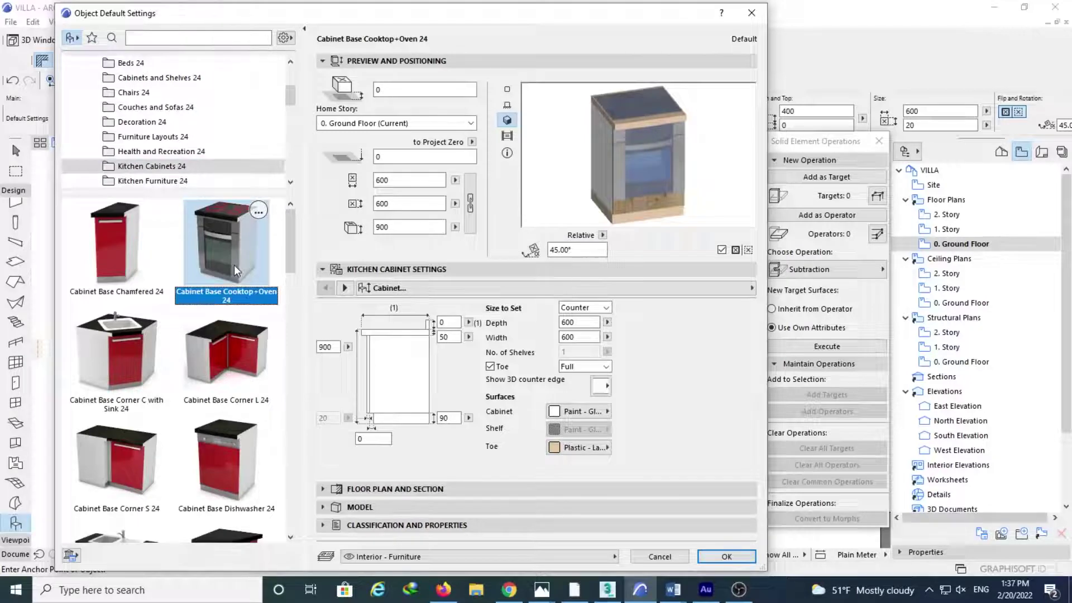
Step: Set the cooktop-oven cabinet's toe surface to Paint - Glossy White
{"action": "left_click", "coordinate": [592, 413]}
{"action": "left_click", "coordinate": [592, 414]}
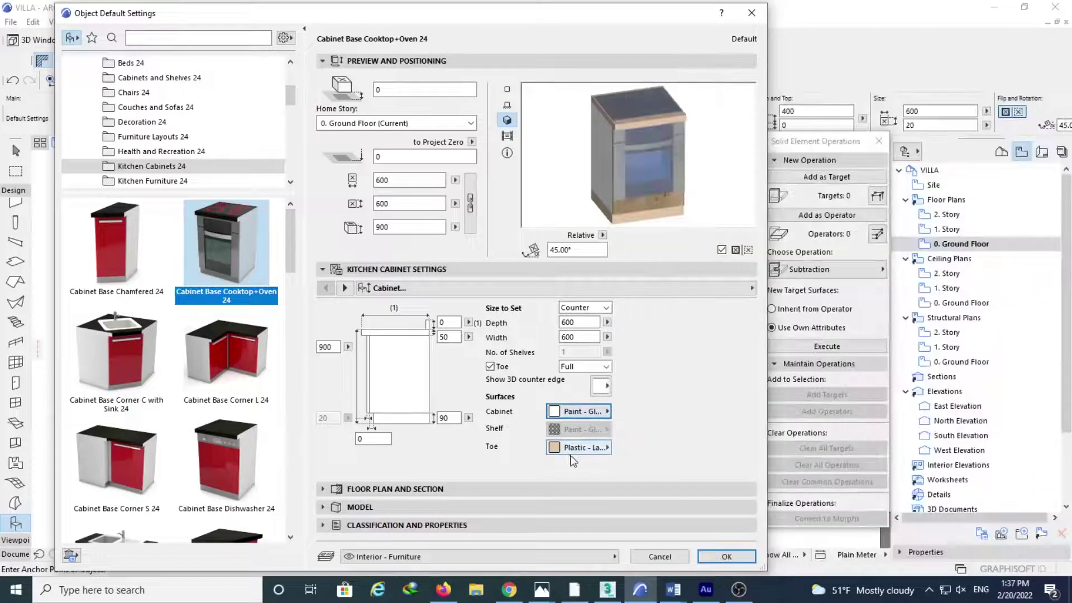
{"action": "left_click", "coordinate": [575, 448]}
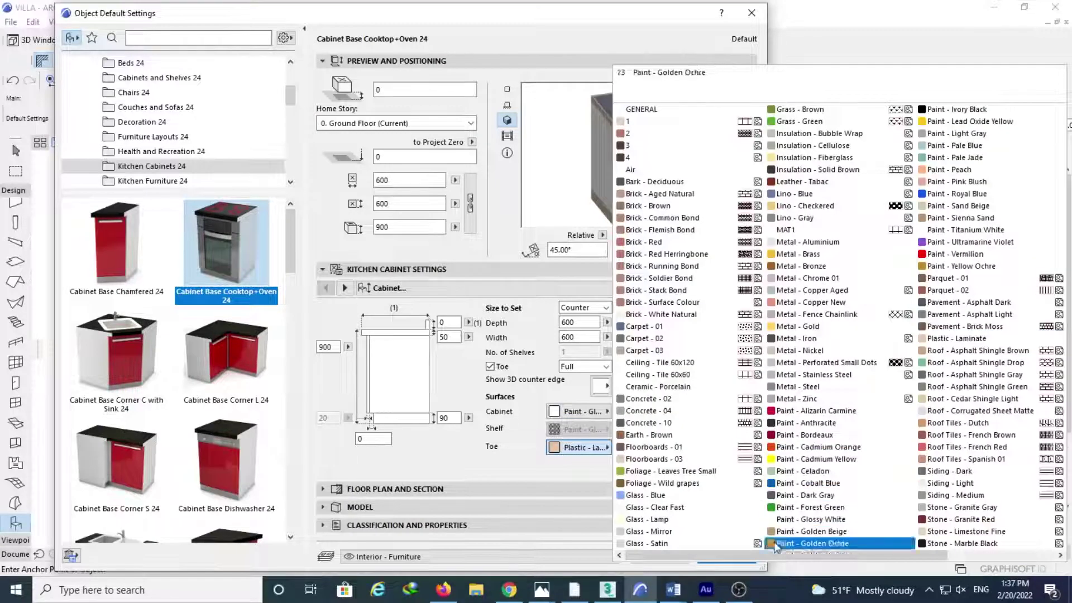
{"action": "left_click_drag", "start_coordinate": [790, 555], "coordinate": [908, 567]}
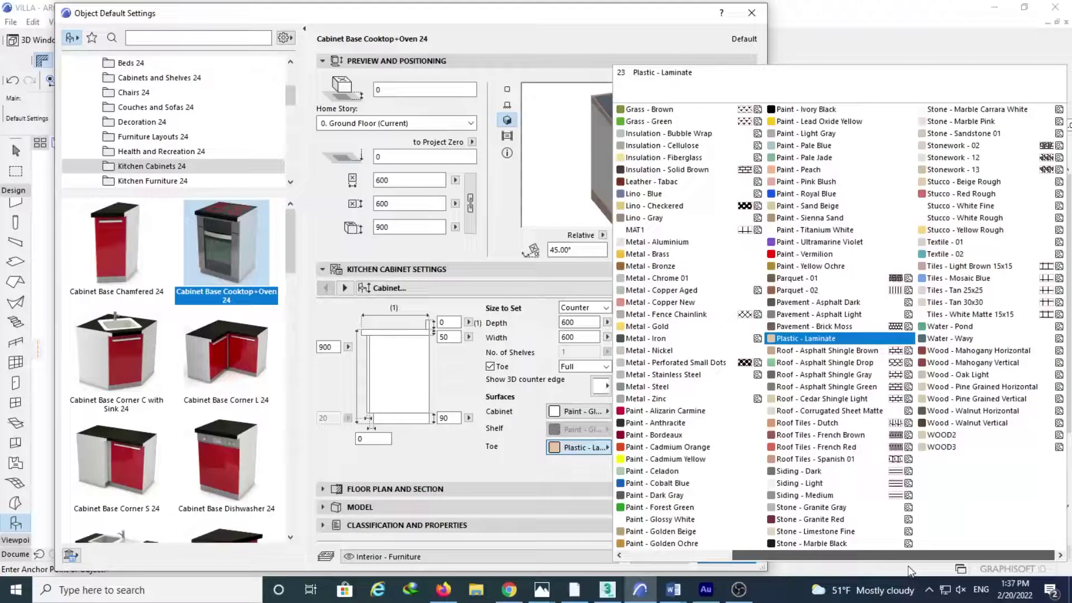
{"action": "left_click", "coordinate": [695, 520]}
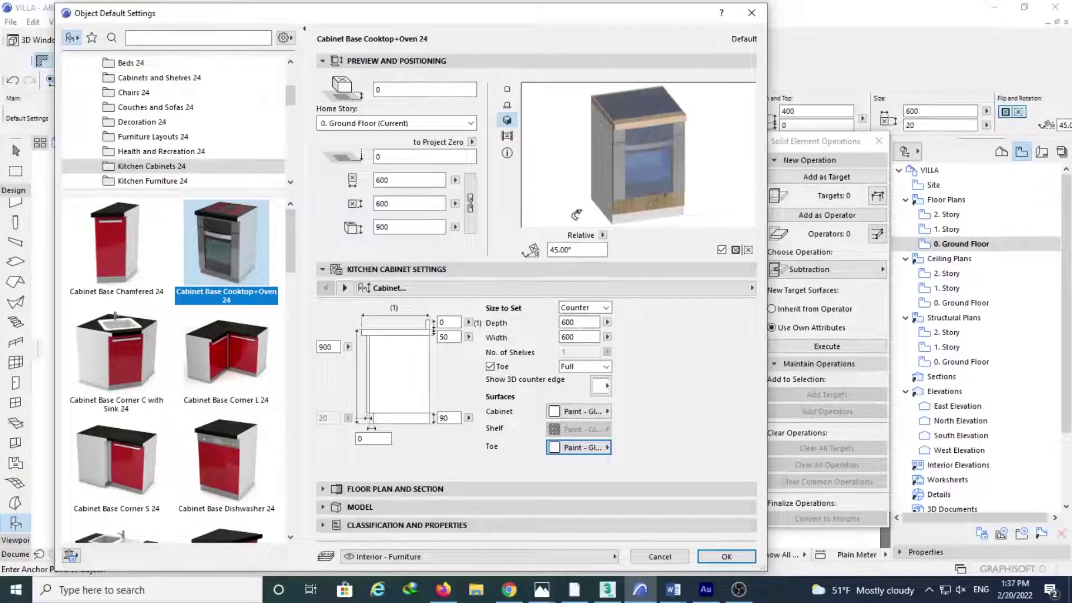
Step: Set the cooktop-oven cabinet's backsplash height to 700
{"action": "left_click", "coordinate": [401, 322]}
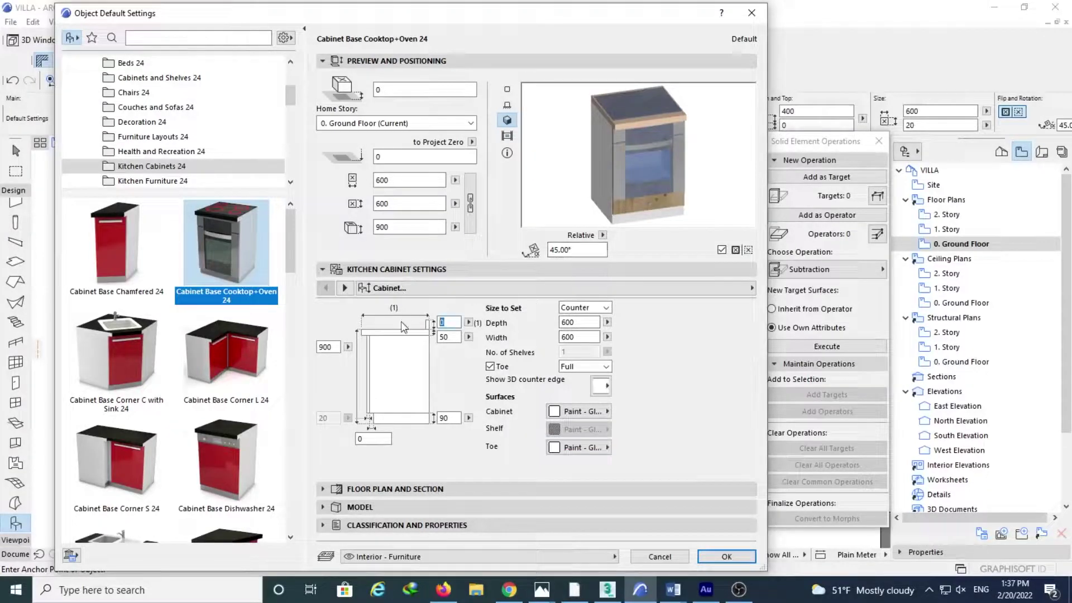
{"action": "type", "text": "700"}
{"action": "key", "text": "Tab"}
Step: Try the Type 8 cooktop in the counter settings and settle on cooktop Type 7
{"action": "left_click", "coordinate": [344, 288]}
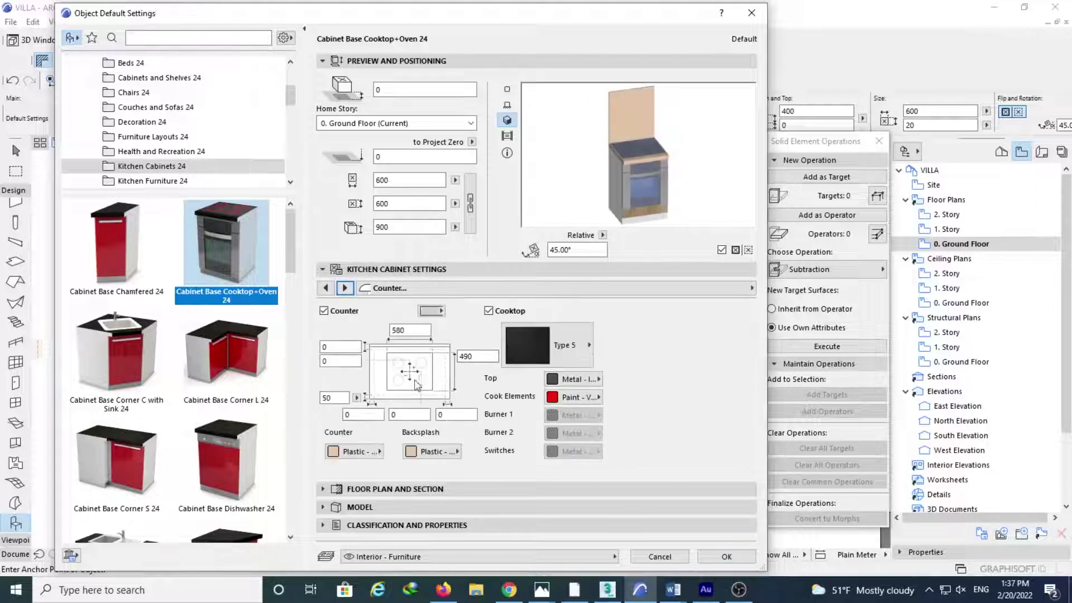
{"action": "left_click", "coordinate": [562, 360]}
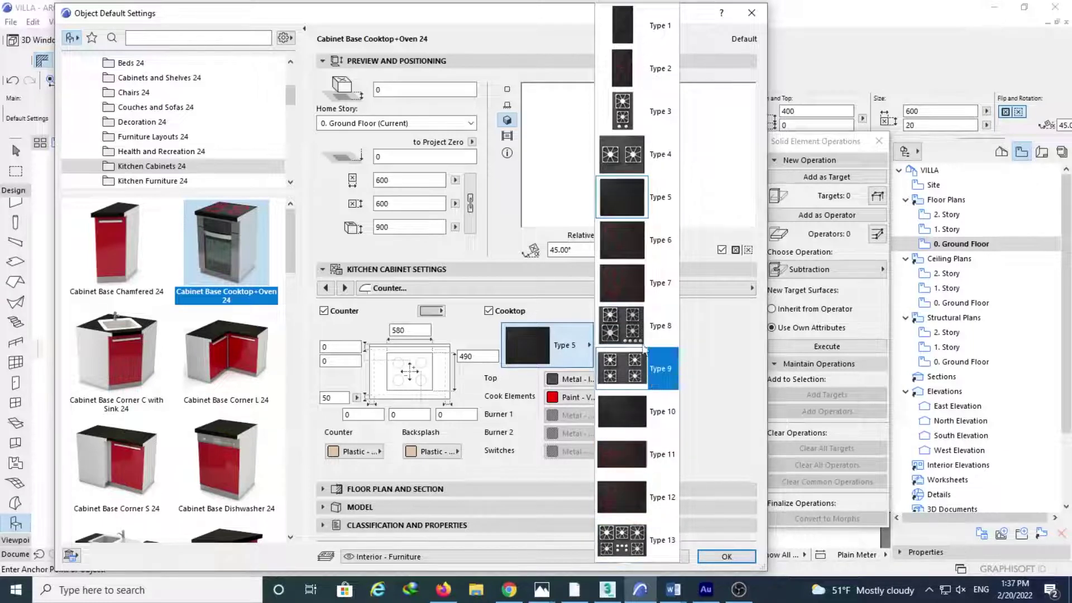
{"action": "left_click", "coordinate": [667, 349]}
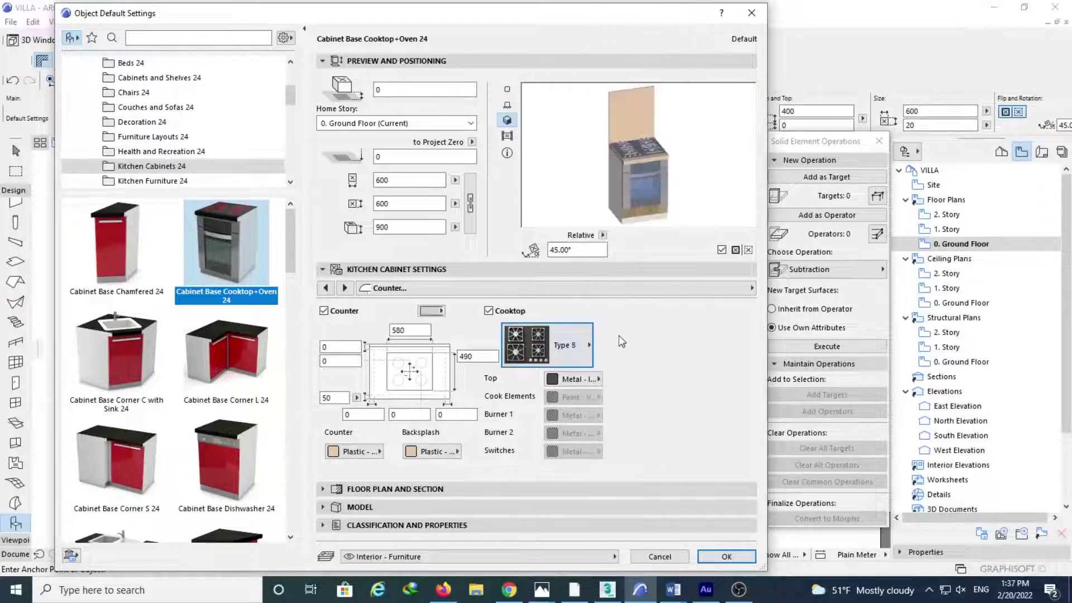
{"action": "left_click", "coordinate": [568, 346]}
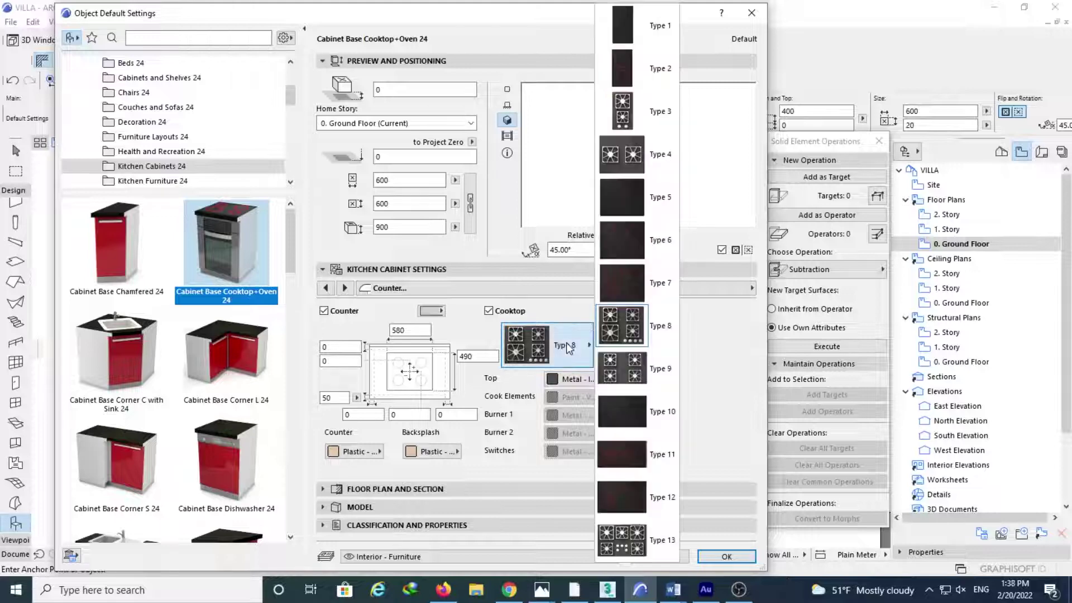
{"action": "left_click", "coordinate": [615, 287]}
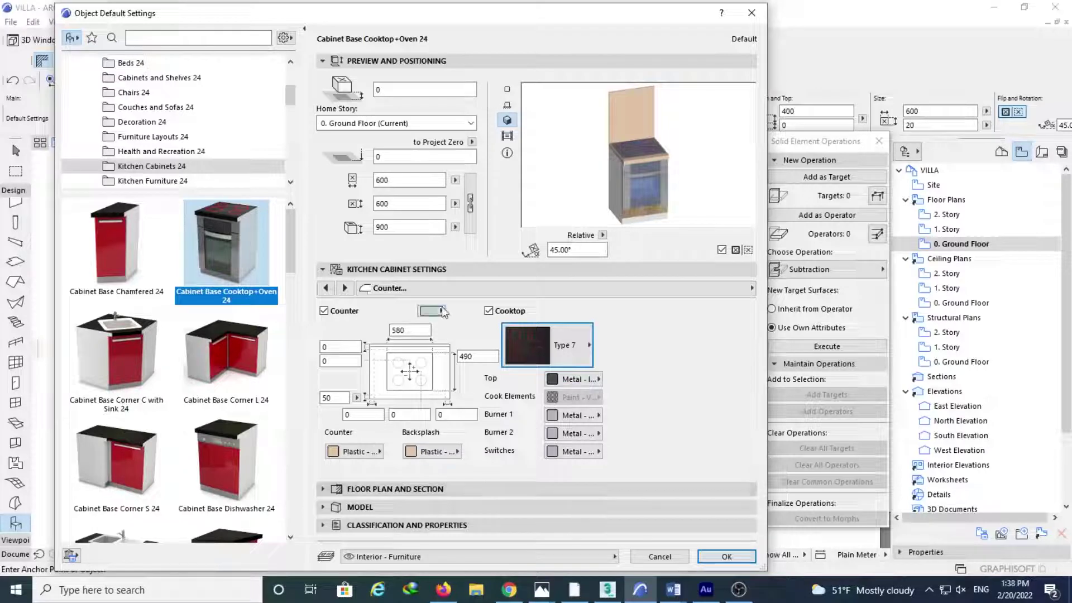
Step: Set the counter surface to Stone - Marble Carrara White and the backsplash surface to Stone - Marble Pink
{"action": "left_click", "coordinate": [355, 451]}
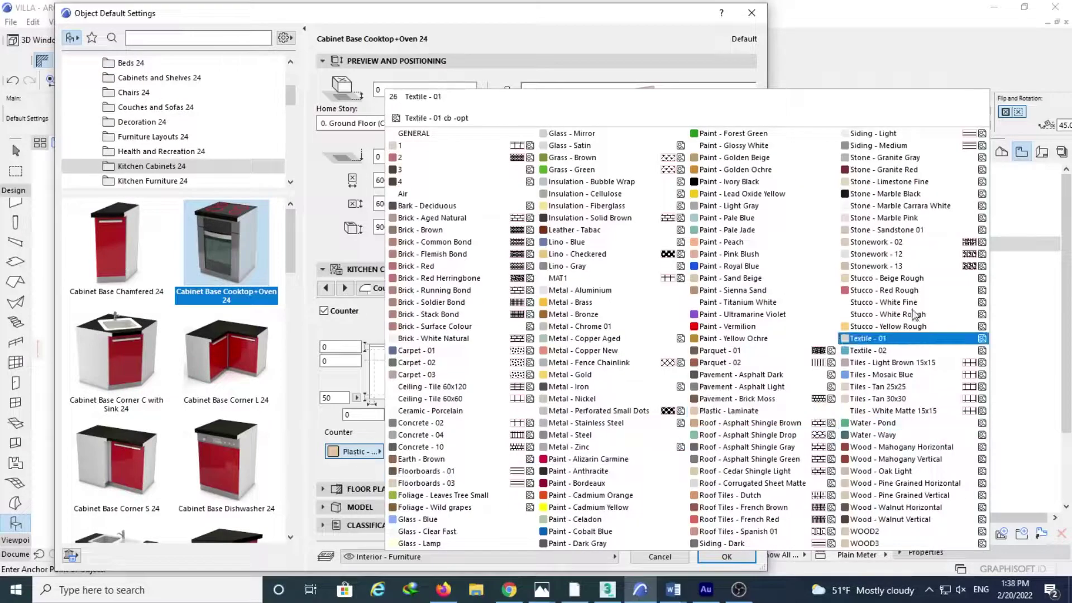
{"action": "left_click", "coordinate": [911, 206]}
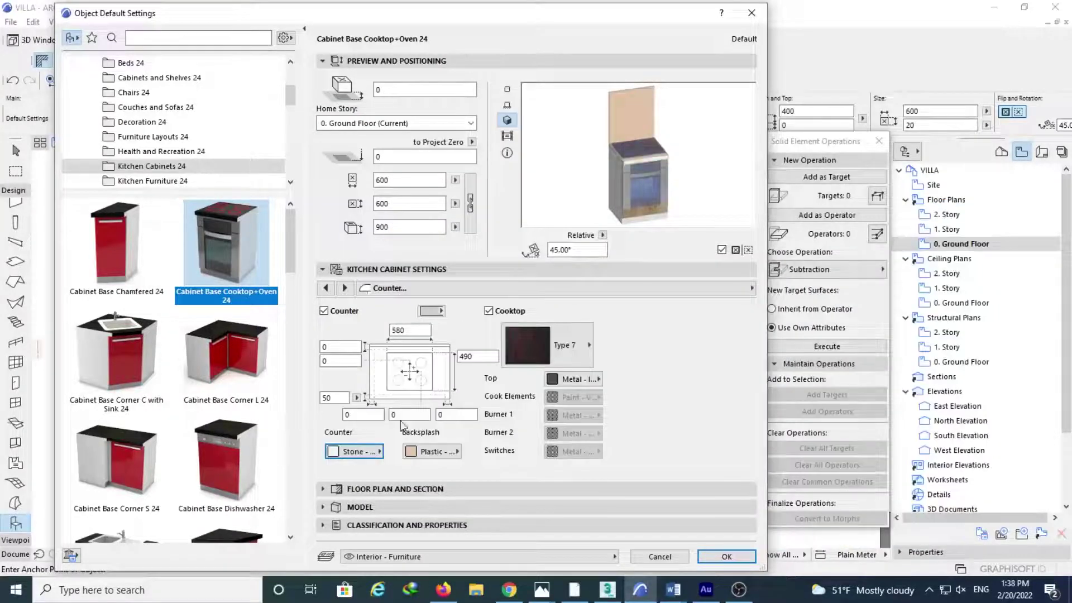
{"action": "left_click", "coordinate": [430, 452]}
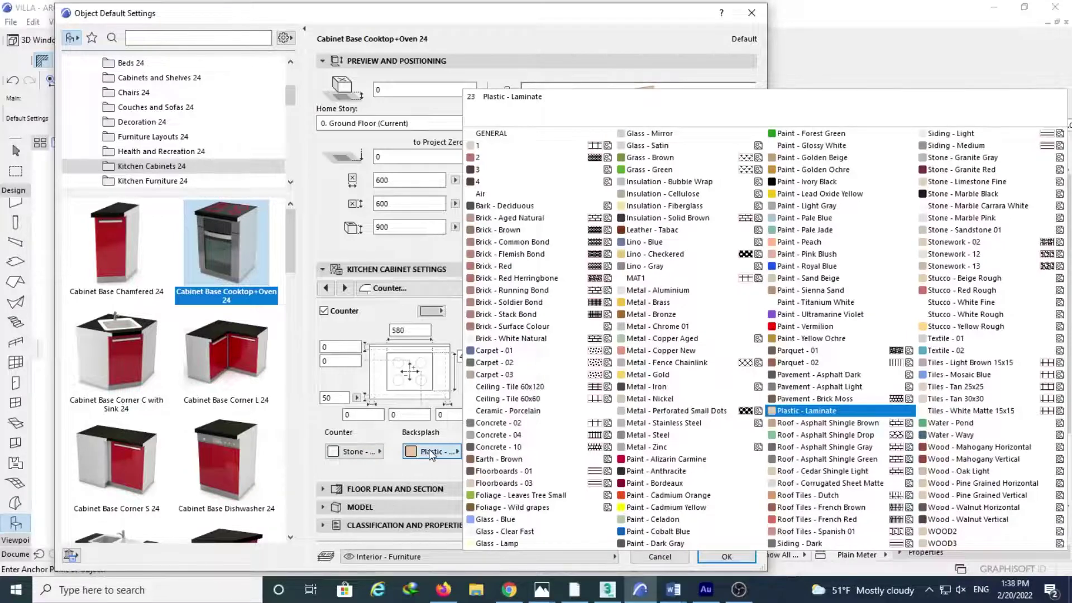
{"action": "left_click", "coordinate": [423, 454]}
{"action": "left_click", "coordinate": [422, 453]}
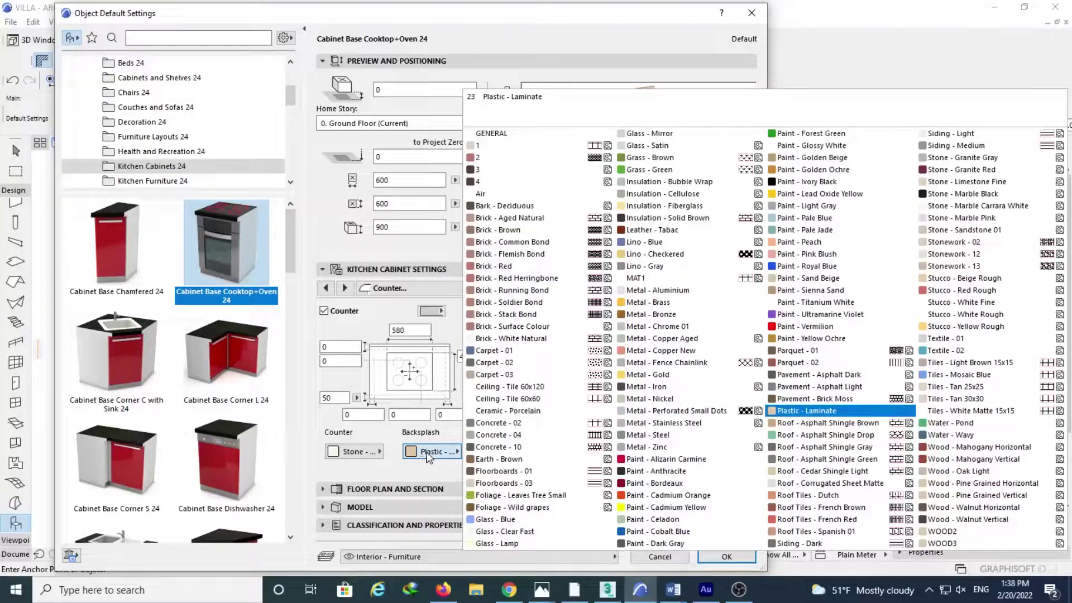
{"action": "left_click", "coordinate": [970, 222]}
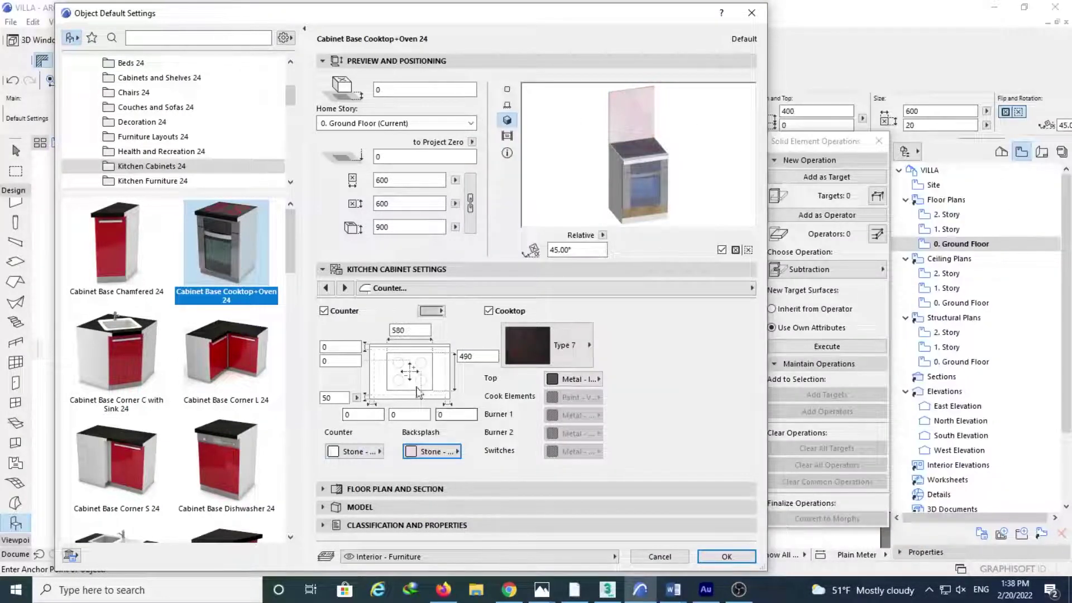
Step: Change the cooktop-oven cabinet's oven door to Style 2
{"action": "left_click", "coordinate": [346, 288]}
{"action": "left_click", "coordinate": [402, 381]}
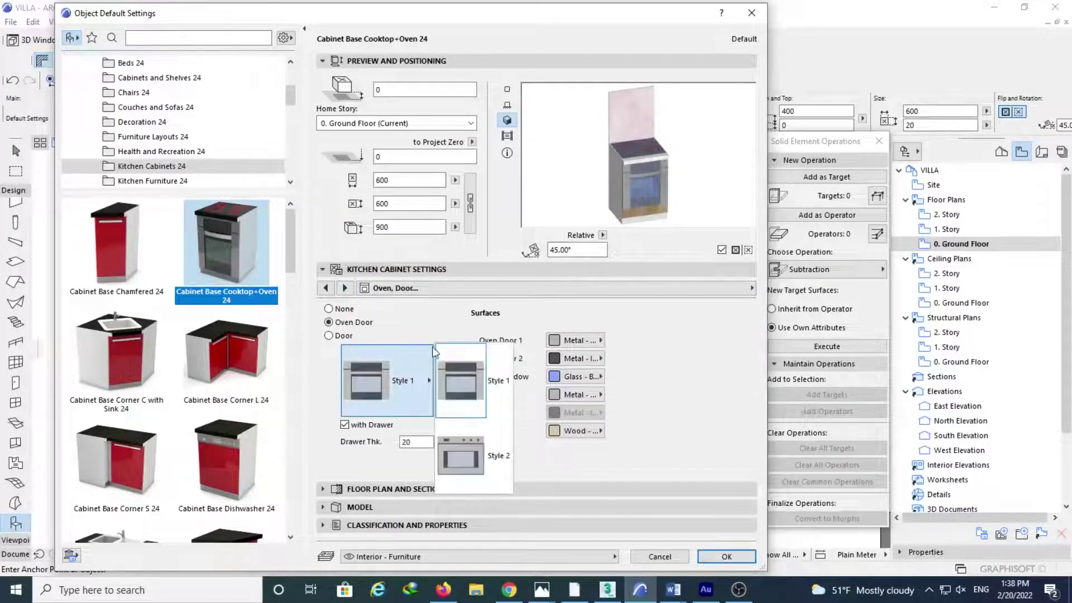
{"action": "left_click", "coordinate": [462, 473]}
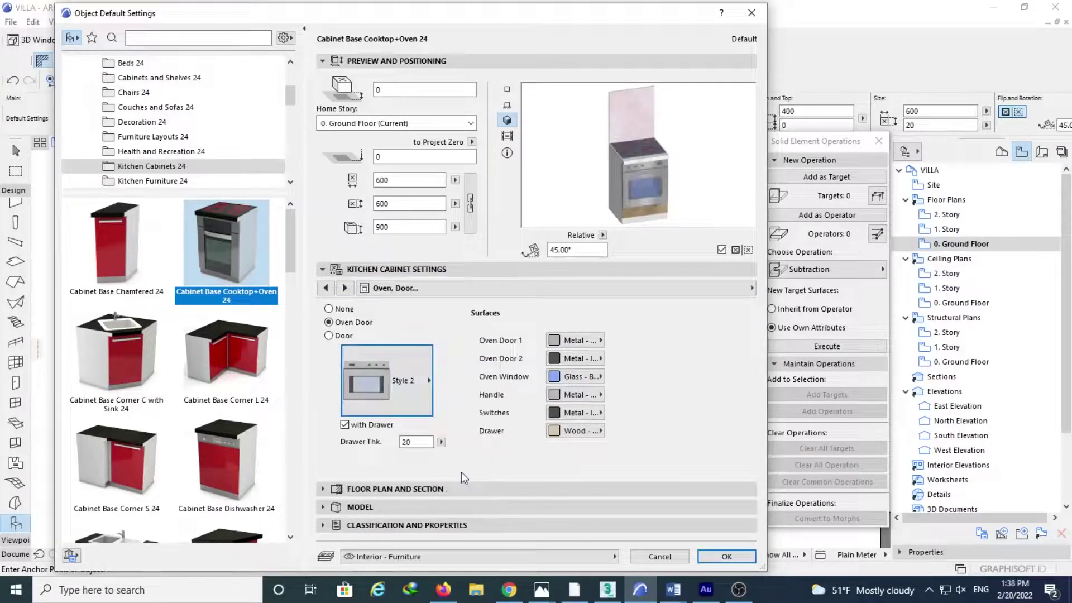
{"action": "left_click", "coordinate": [329, 336]}
{"action": "left_click", "coordinate": [330, 322]}
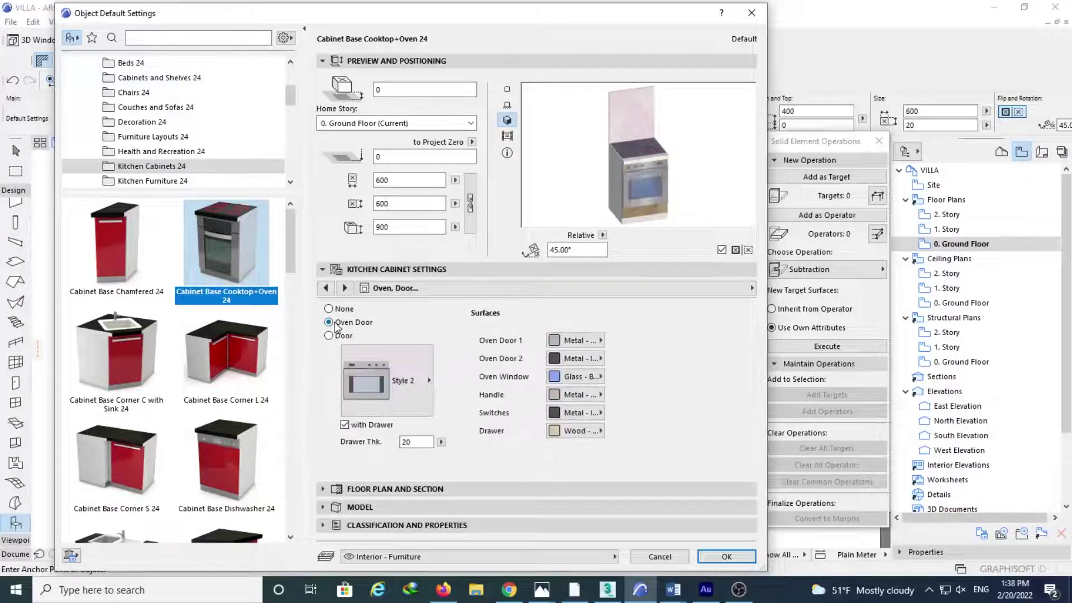
{"action": "left_click", "coordinate": [330, 309]}
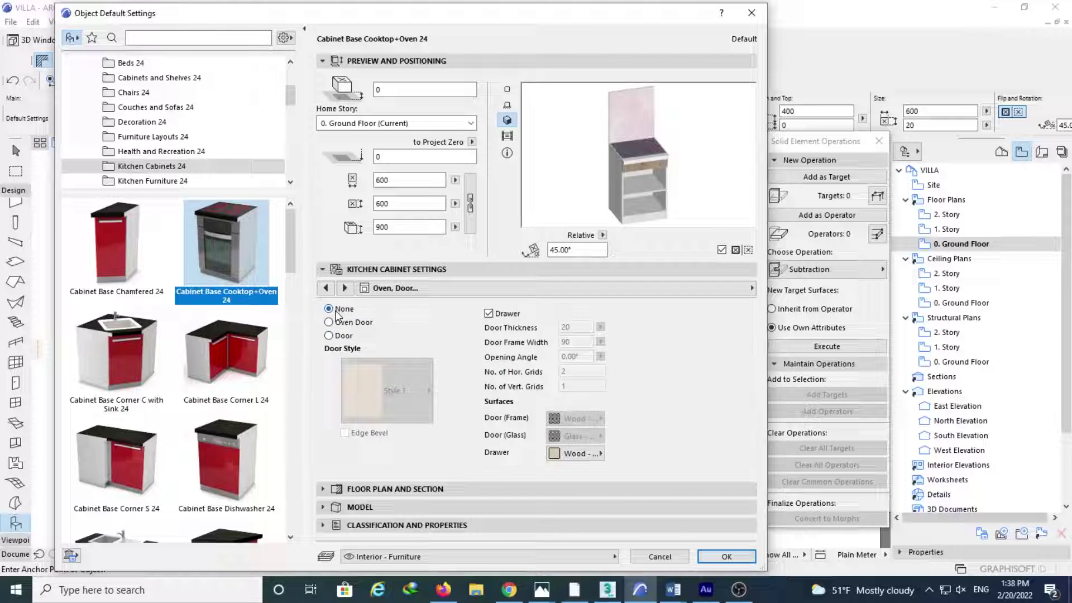
{"action": "left_click", "coordinate": [339, 324]}
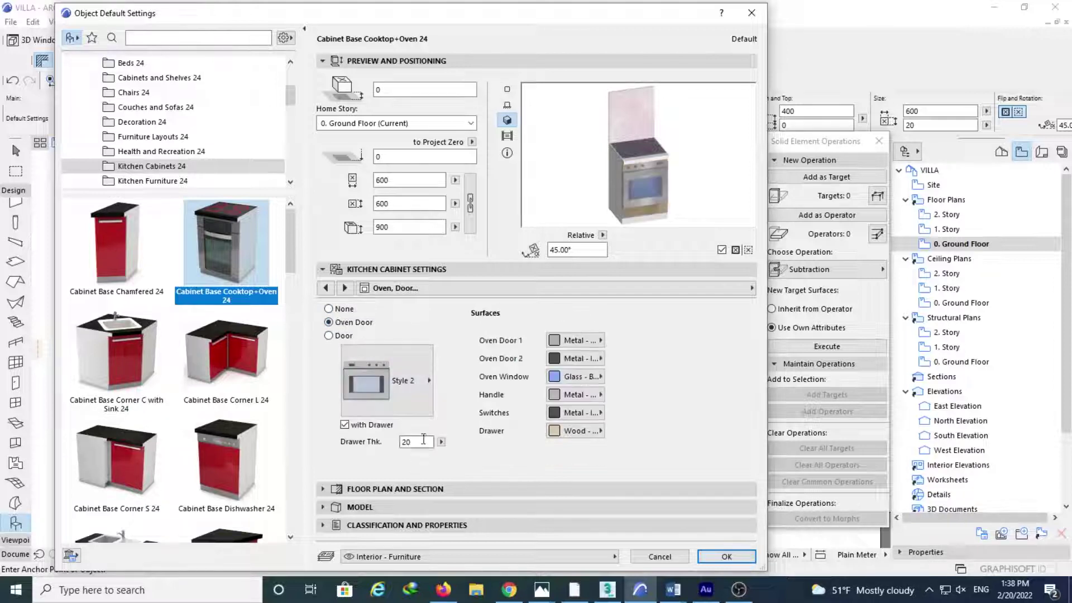
Step: Turn off the knob on the cooktop-oven cabinet
{"action": "left_click", "coordinate": [345, 287]}
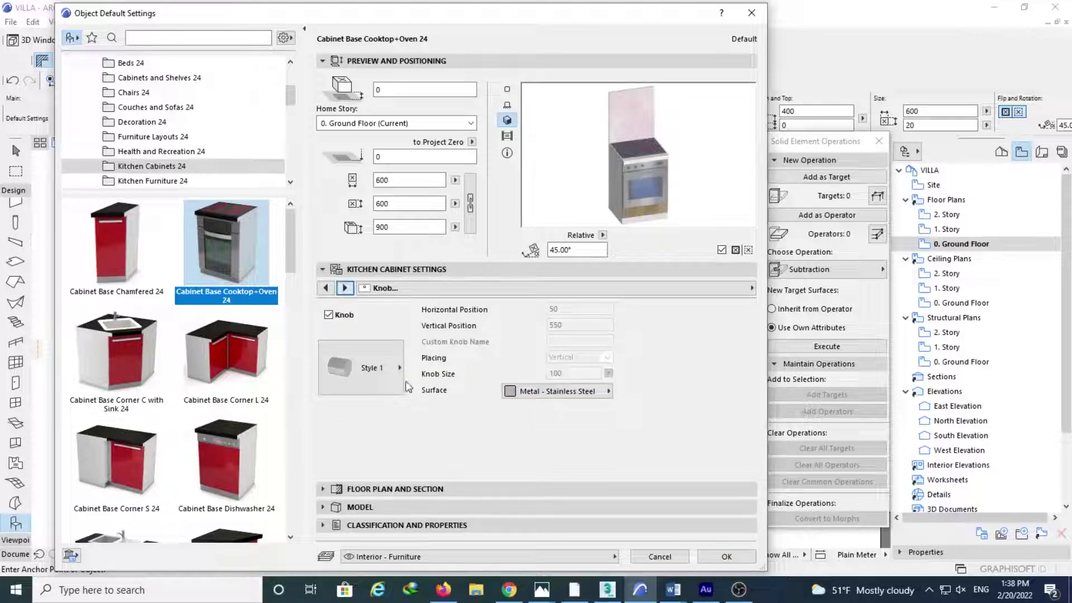
{"action": "left_click", "coordinate": [346, 315]}
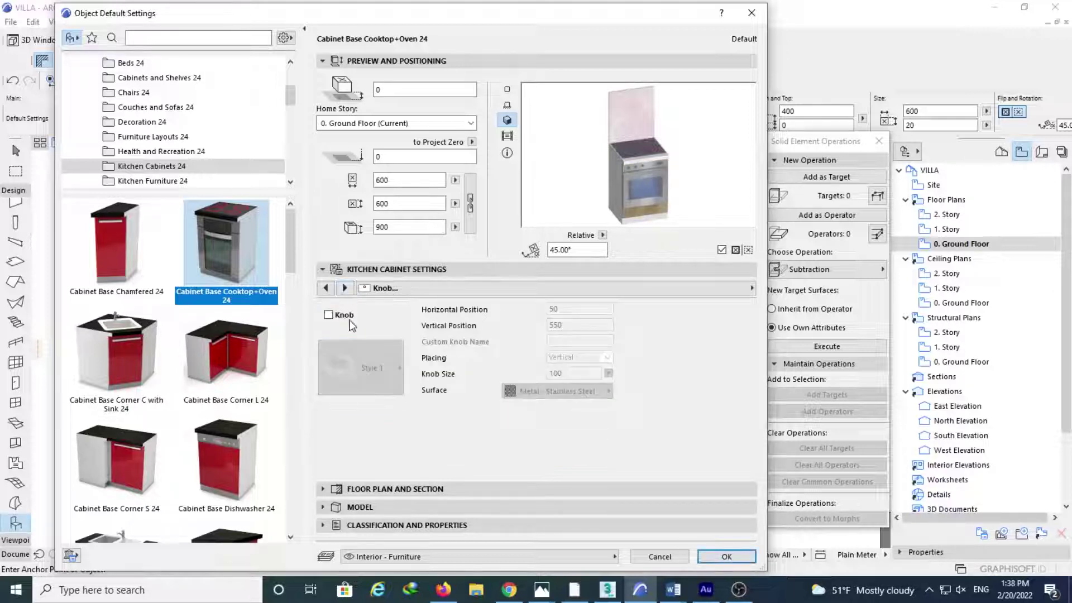
Step: Review the cabinet's end panel, 3D representation and surface settings, and return to the oven and door settings
{"action": "left_click", "coordinate": [344, 287]}
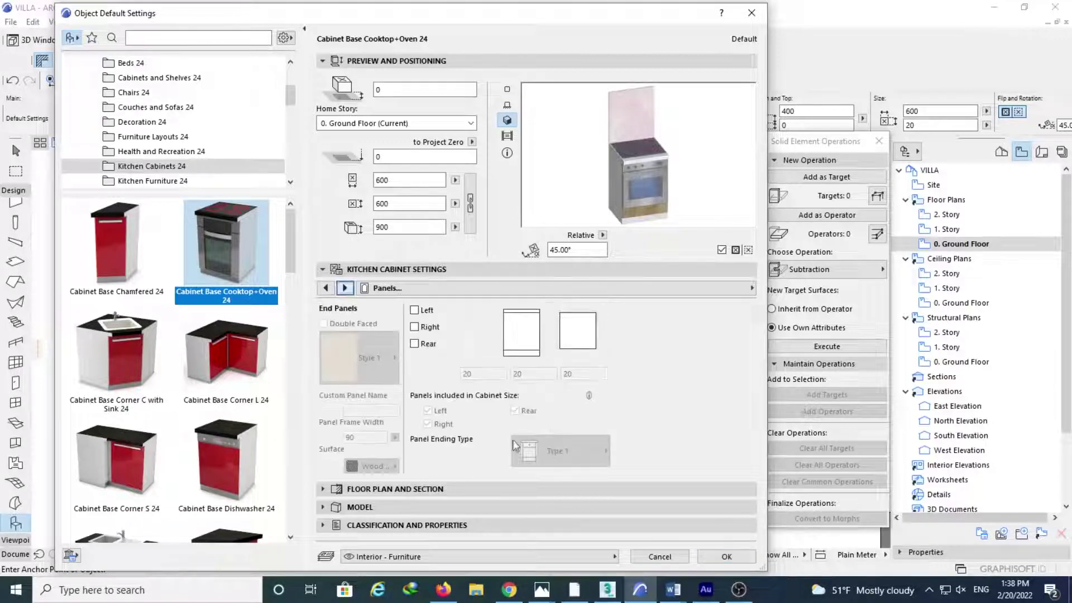
{"action": "left_click", "coordinate": [345, 288]}
{"action": "left_click", "coordinate": [345, 287]}
{"action": "left_click", "coordinate": [331, 288]}
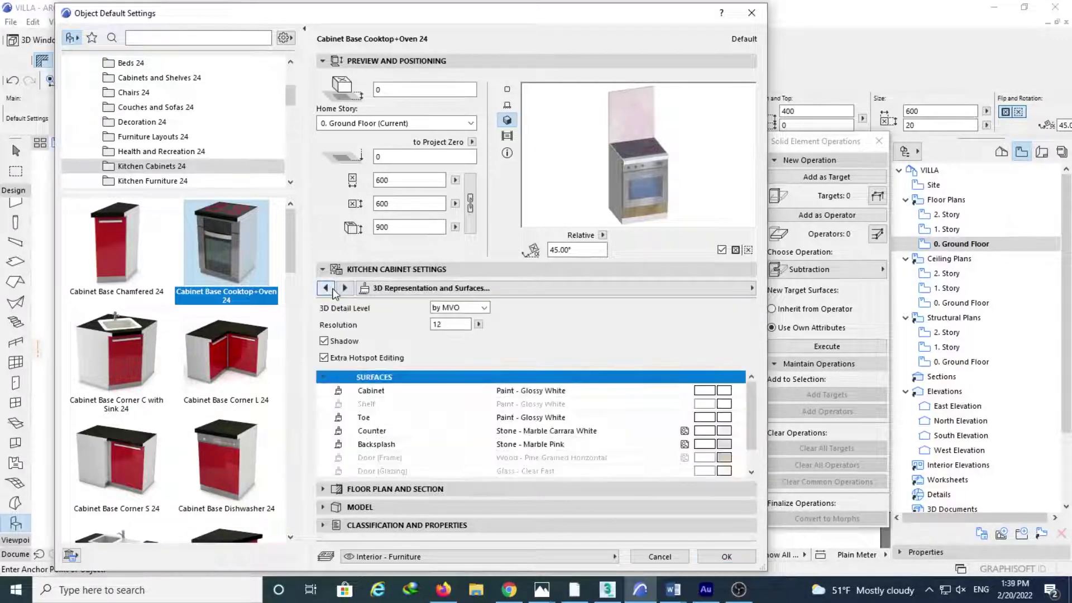
{"action": "left_click", "coordinate": [331, 289]}
{"action": "left_click", "coordinate": [334, 291]}
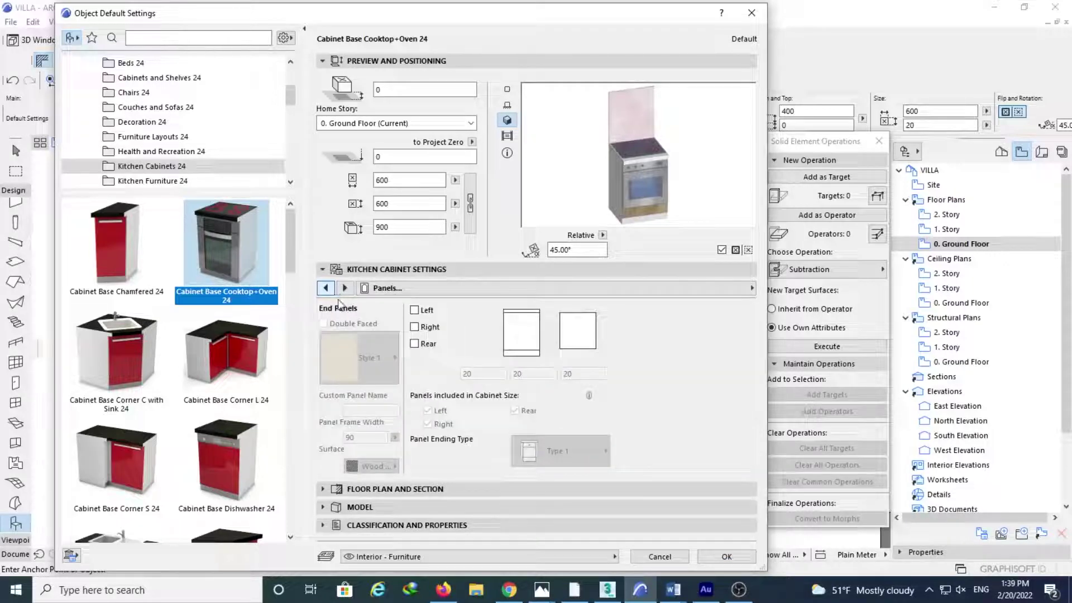
{"action": "left_click", "coordinate": [327, 289]}
{"action": "left_click", "coordinate": [328, 291]}
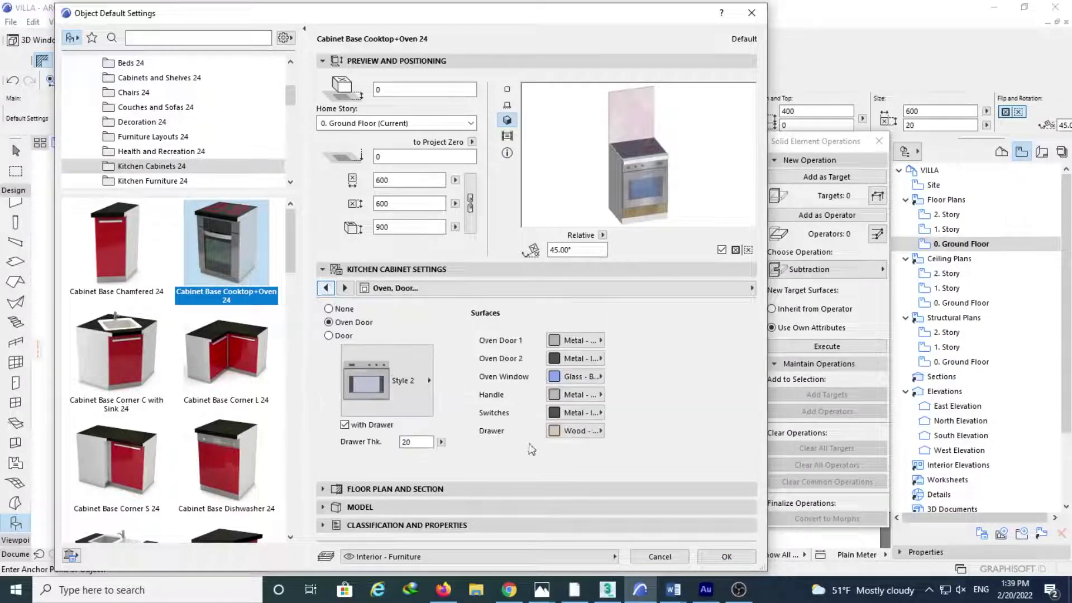
Step: Set the oven cabinet's drawer surface to Paint - Glossy White and accept the object settings
{"action": "left_click", "coordinate": [575, 433]}
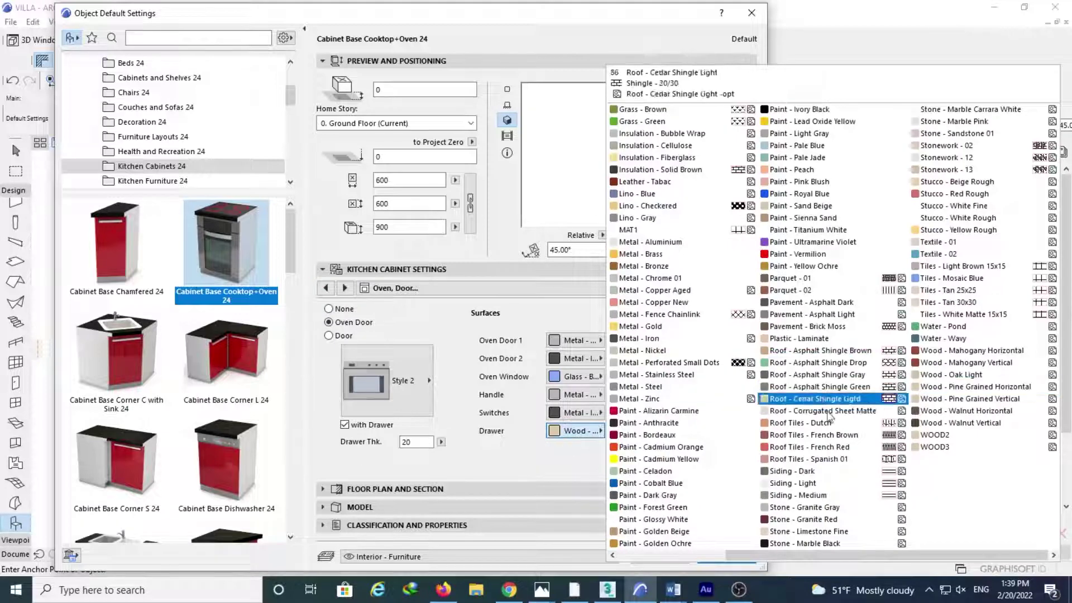
{"action": "left_click", "coordinate": [715, 519]}
{"action": "left_click", "coordinate": [743, 561]}
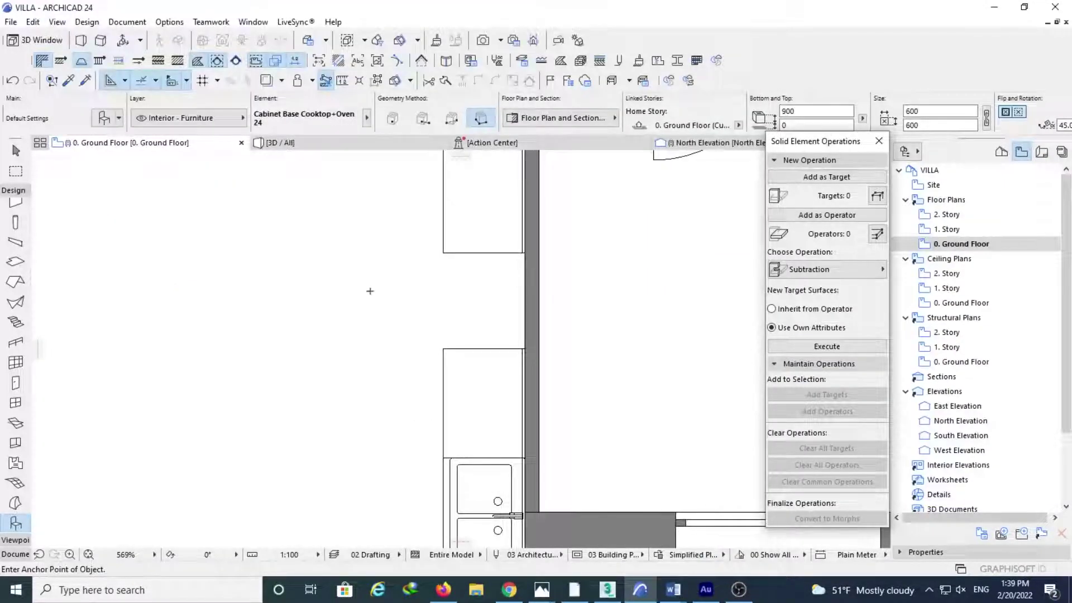
Step: Place the cooktop-oven cabinet at a 270° rotation in the wall gap, flush against the drawer cabinet beside the sink
{"action": "left_click", "coordinate": [526, 252]}
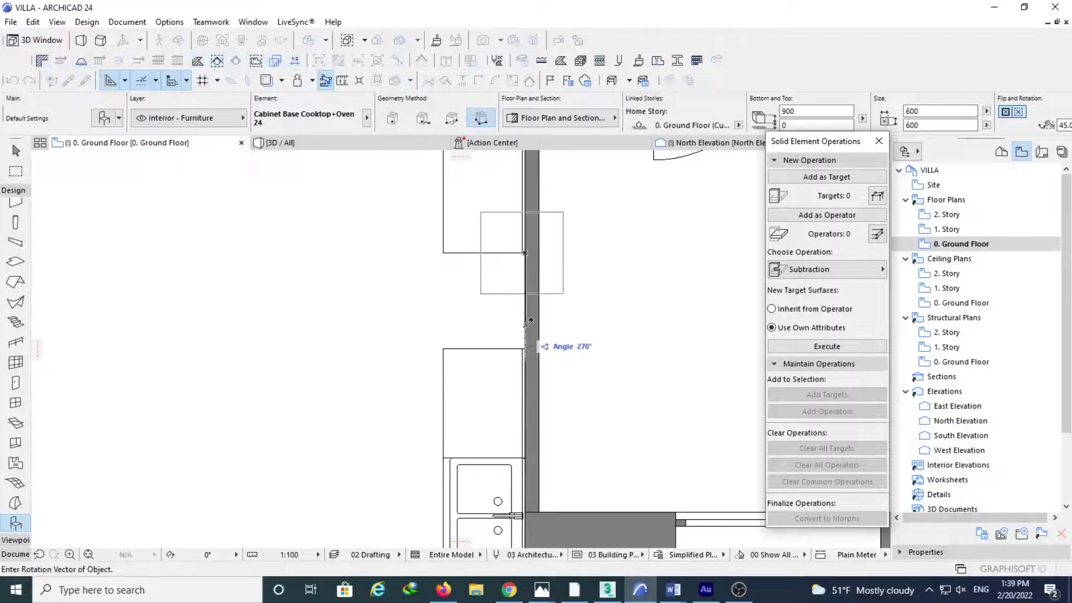
{"action": "left_click", "coordinate": [529, 329]}
{"action": "key", "text": "Escape"}
{"action": "left_click", "coordinate": [562, 293]}
{"action": "left_click_drag", "start_coordinate": [562, 293], "coordinate": [524, 348]}
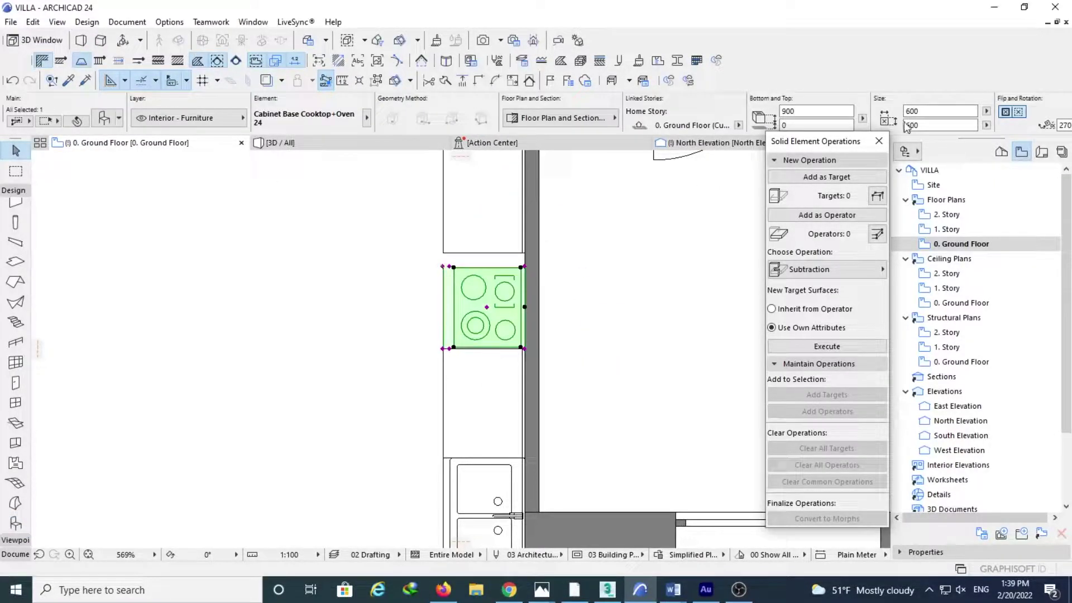
Step: Set the cooktop-oven cabinet's width to 700 and move it to fit flush between the two drawer cabinets
{"action": "left_click_drag", "start_coordinate": [935, 112], "coordinate": [841, 113]}
{"action": "key", "text": "Return"}
{"action": "scroll", "coordinate": [485, 257], "scroll_direction": "up", "scroll_amount": 3}
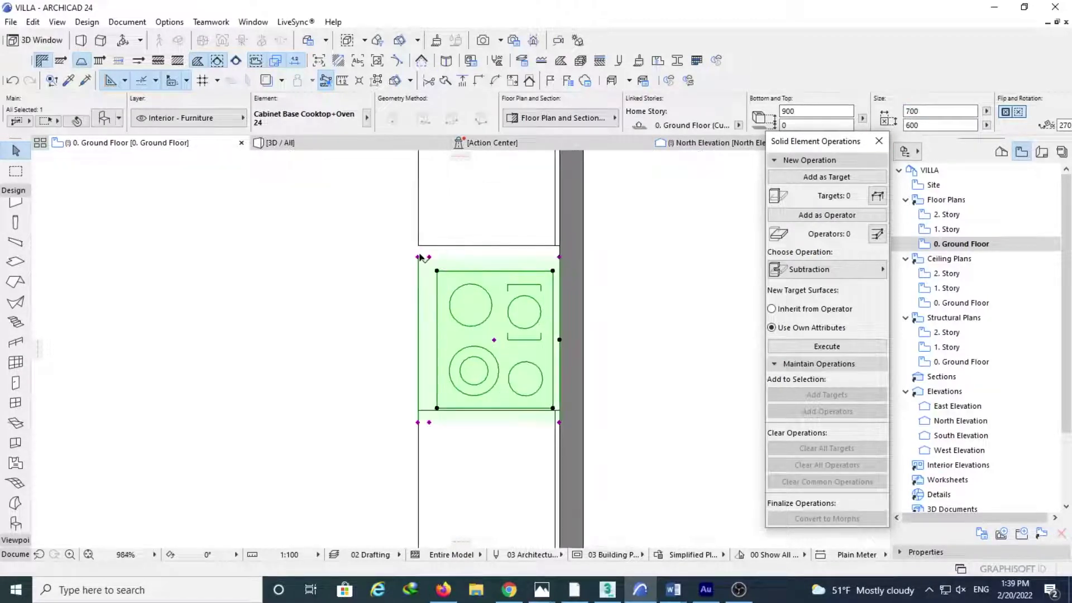
{"action": "left_click", "coordinate": [418, 257]}
{"action": "left_click", "coordinate": [418, 246]}
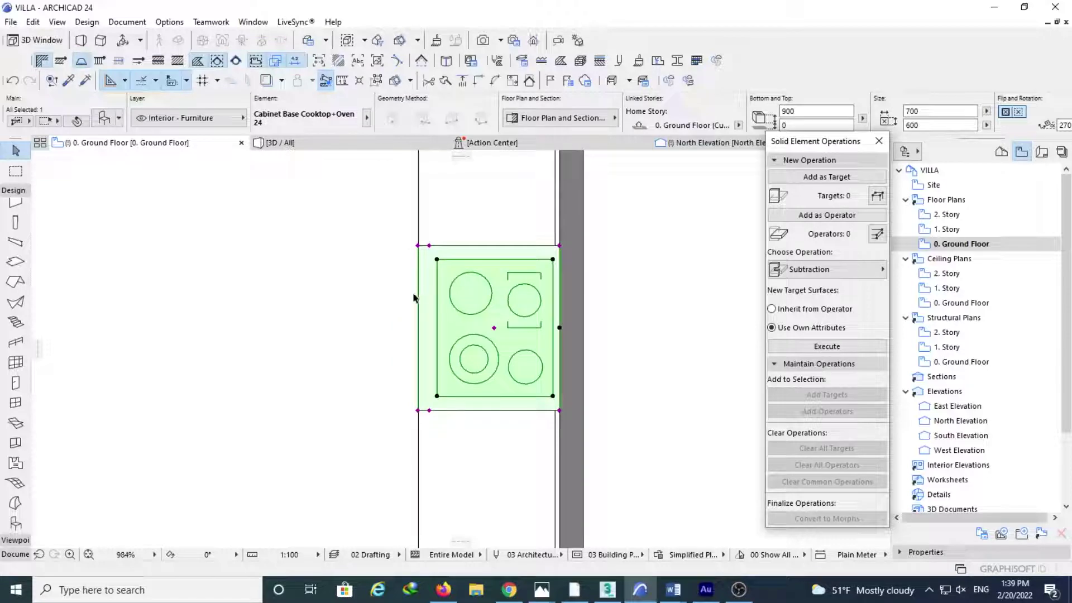
Step: Set the cooktop-oven cabinet's front counter overhang to 0 so its front sits flush with the counter edge
{"action": "left_click", "coordinate": [259, 393]}
{"action": "left_click", "coordinate": [302, 143]}
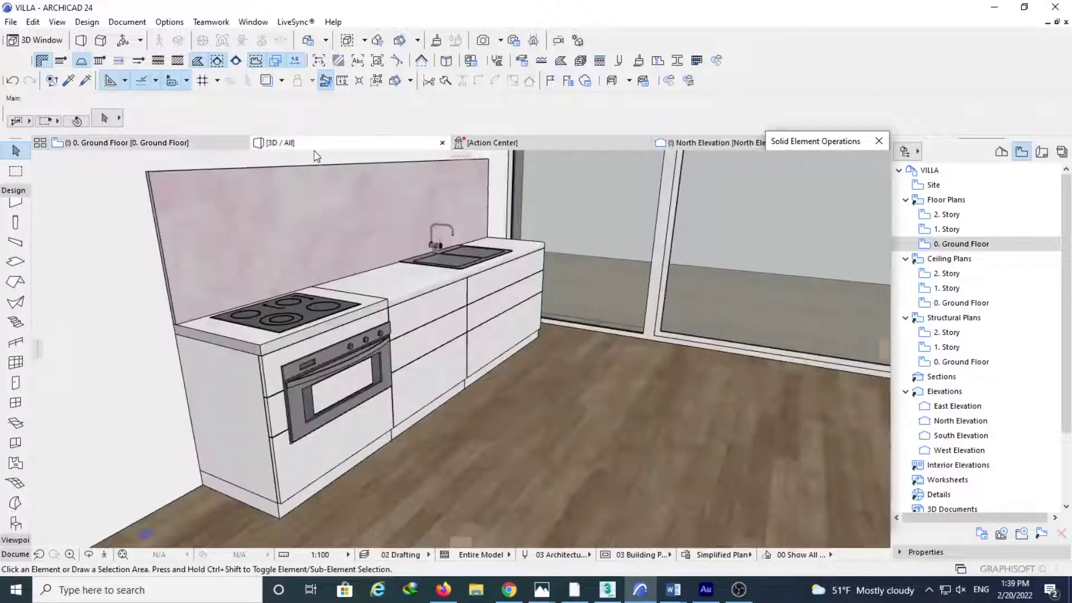
{"action": "scroll", "coordinate": [384, 399], "scroll_direction": "up", "scroll_amount": 5}
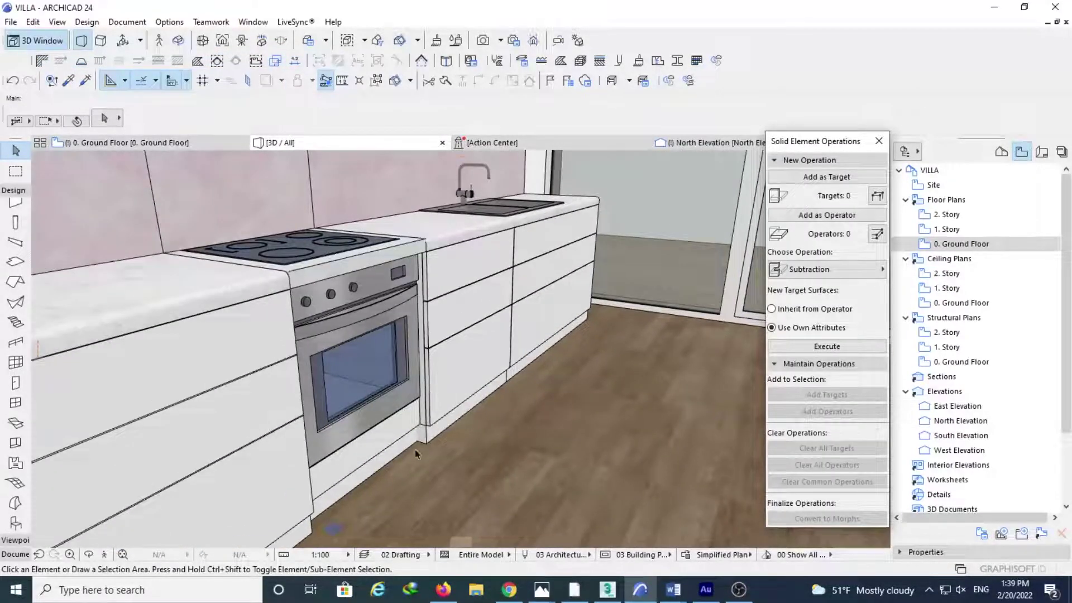
{"action": "left_click", "coordinate": [418, 444]}
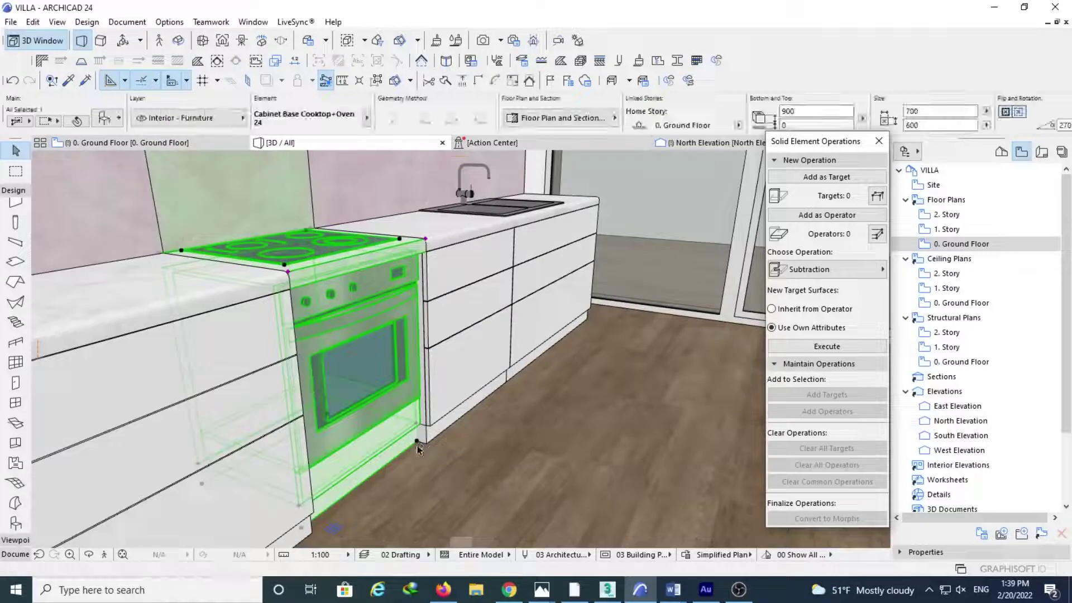
{"action": "left_click", "coordinate": [105, 122]}
{"action": "left_click", "coordinate": [461, 290]}
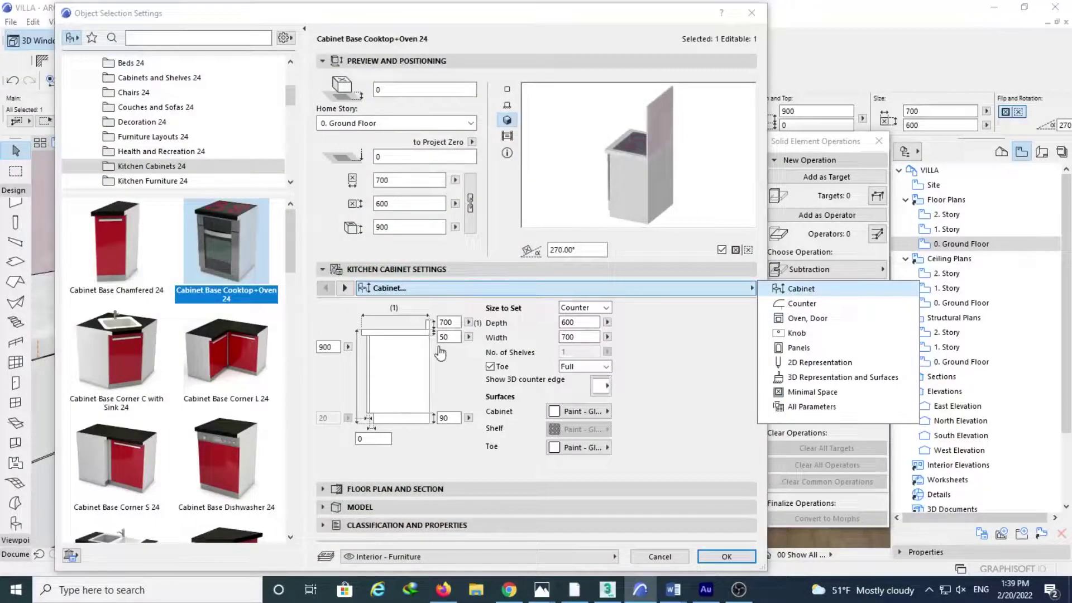
{"action": "left_click", "coordinate": [344, 288]}
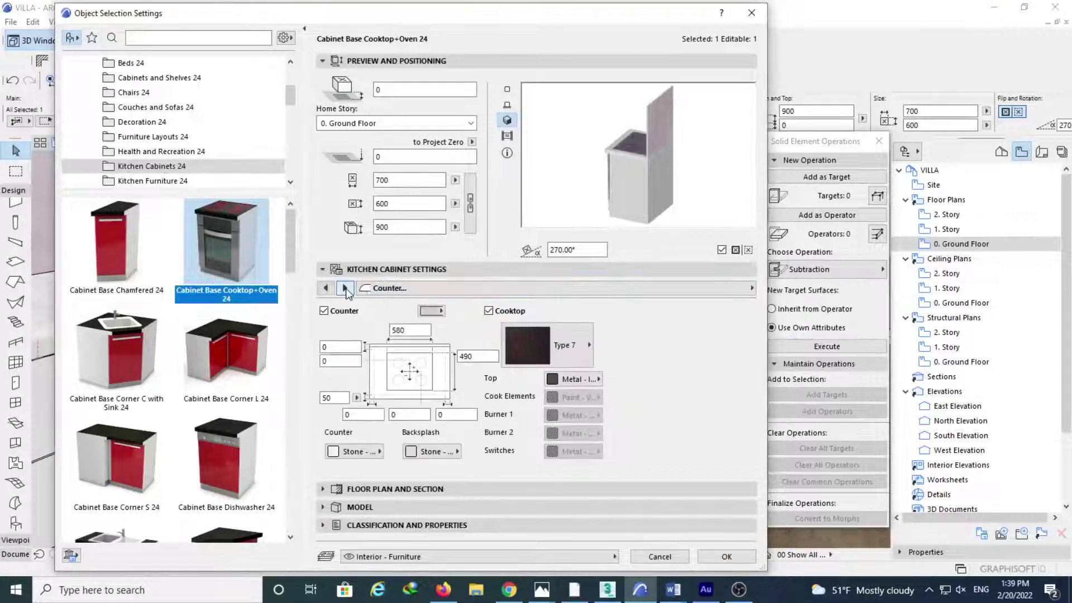
{"action": "left_click", "coordinate": [339, 397]}
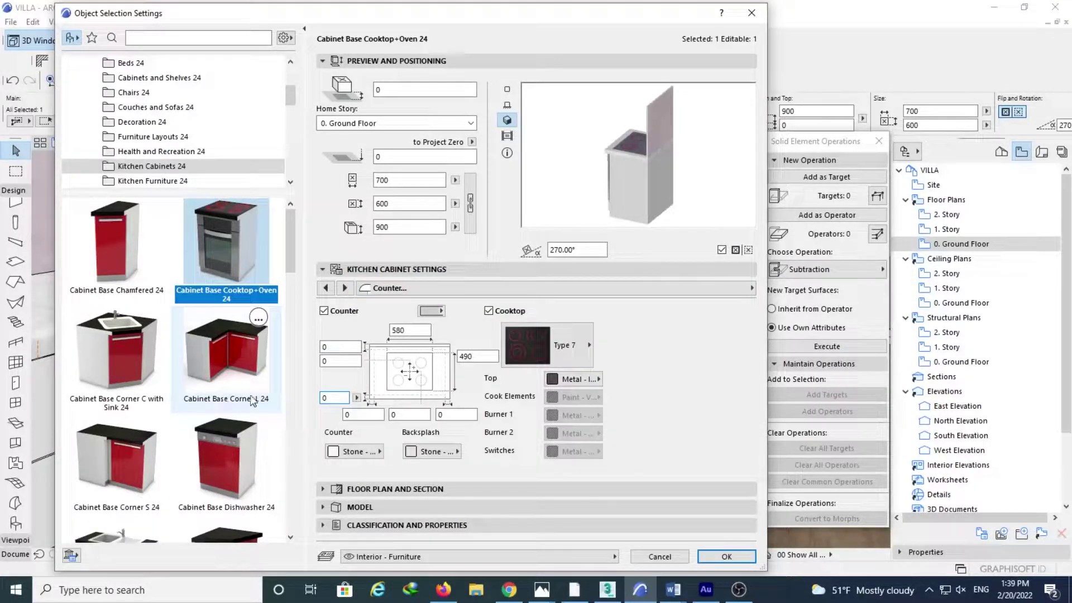
{"action": "type", "text": "0"}
{"action": "key", "text": "Return"}
{"action": "left_click", "coordinate": [724, 557]}
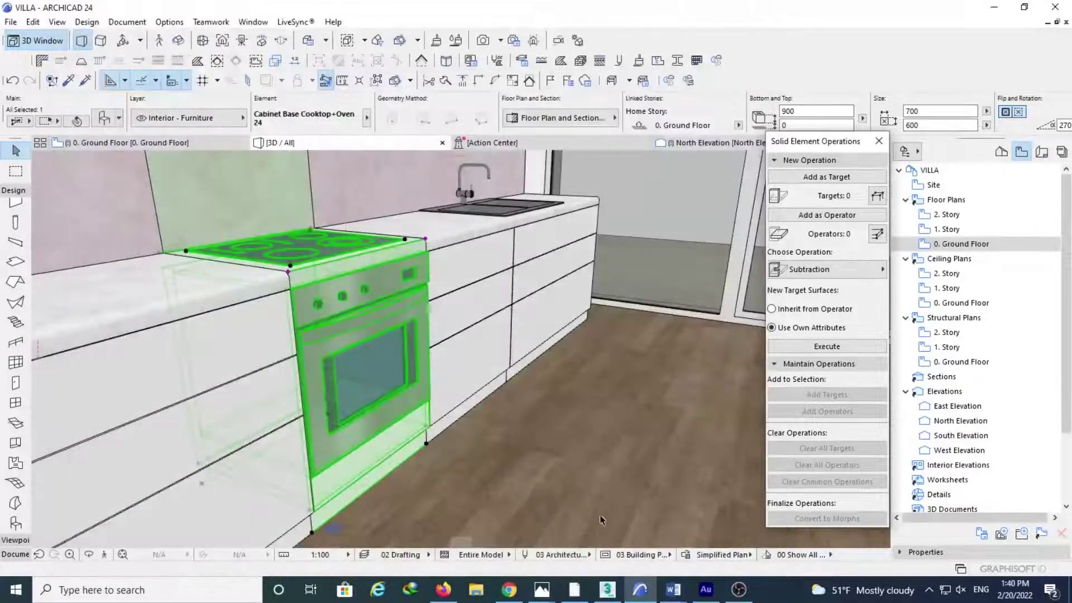
Step: Inspect the fitted cooktop-oven cabinet and the whole kitchen run in 3D, comparing them with the reference kitchen photo
{"action": "middle_click_drag", "start_coordinate": [469, 279], "coordinate": [472, 337]}
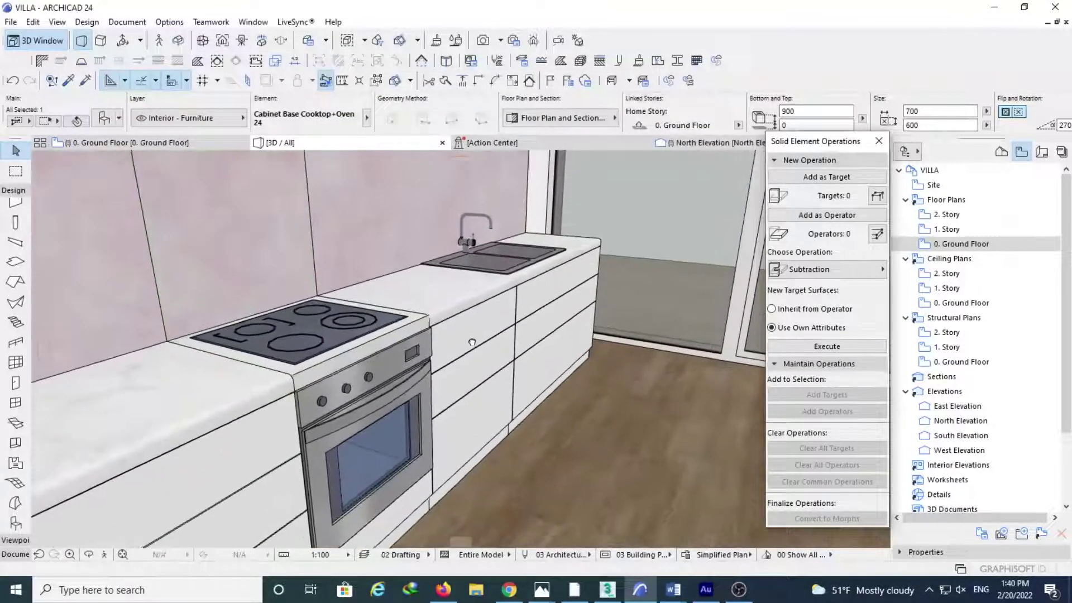
{"action": "scroll", "coordinate": [471, 337], "scroll_direction": "down", "scroll_amount": 2}
{"action": "key", "text": "Escape"}
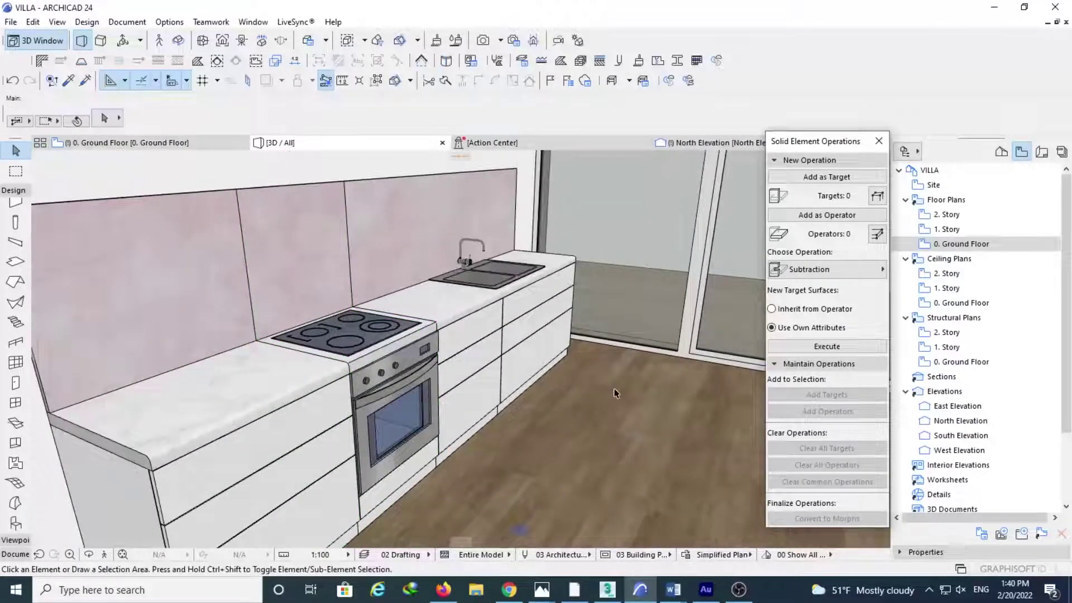
{"action": "left_click", "coordinate": [178, 41]}
{"action": "left_click_drag", "start_coordinate": [491, 413], "coordinate": [369, 386]}
{"action": "middle_click_drag", "start_coordinate": [370, 386], "coordinate": [373, 403], "text": "shift"}
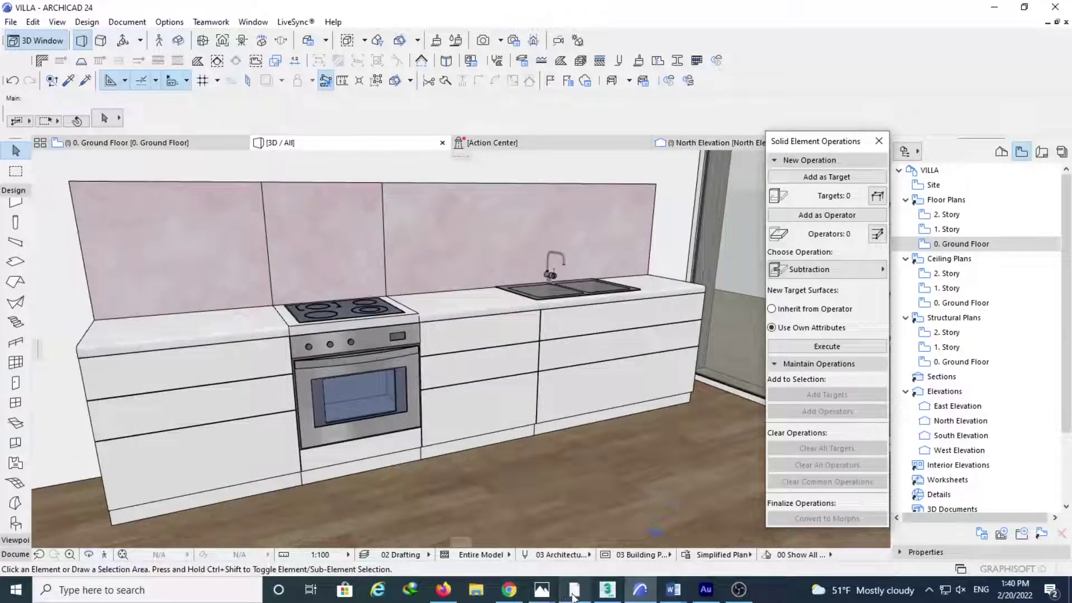
{"action": "left_click", "coordinate": [549, 598]}
{"action": "left_click", "coordinate": [505, 544]}
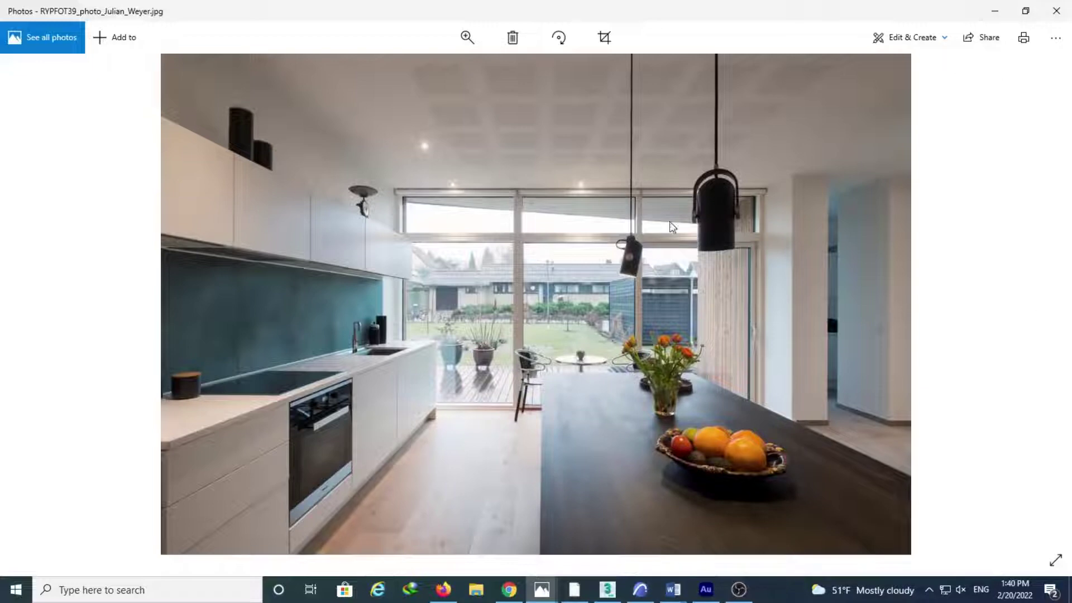
{"action": "left_click", "coordinate": [988, 16]}
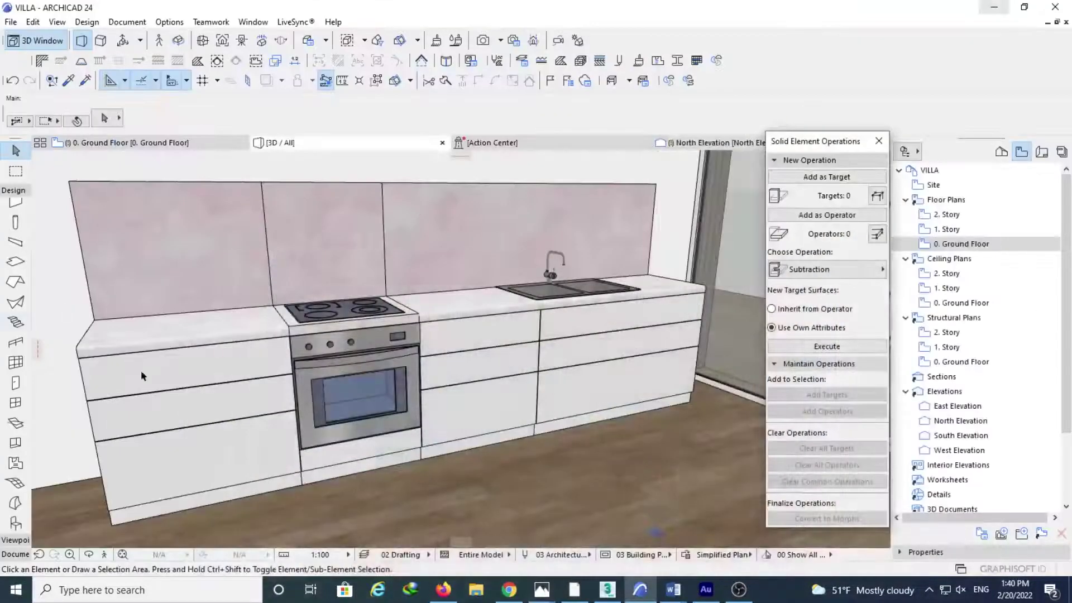
{"action": "middle_click_drag", "start_coordinate": [140, 388], "coordinate": [474, 373], "text": "shift"}
{"action": "scroll", "coordinate": [474, 374], "scroll_direction": "down", "scroll_amount": 2}
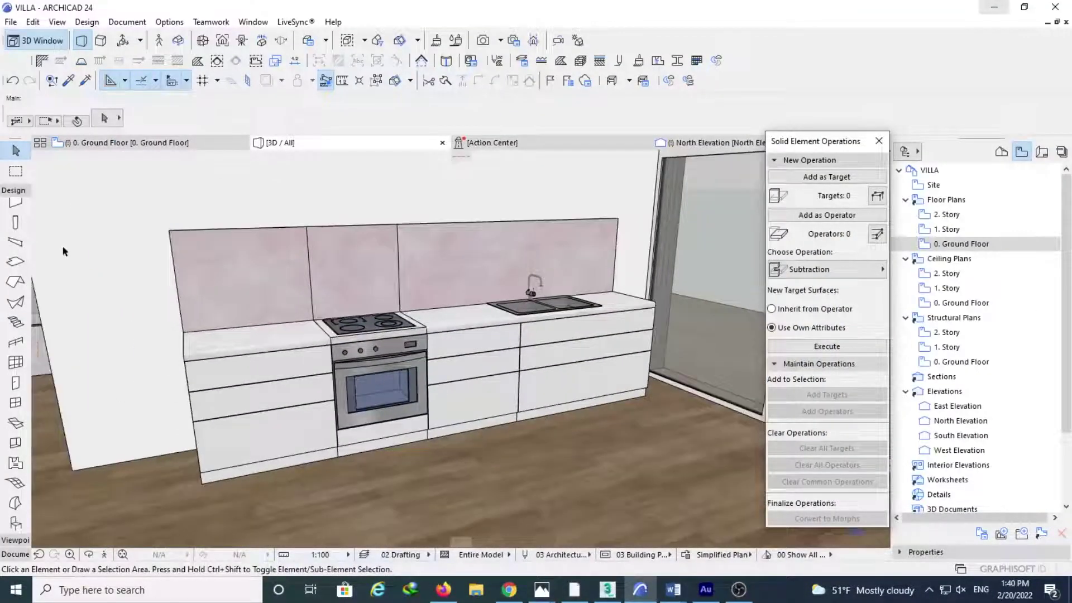
{"action": "scroll", "coordinate": [158, 378], "scroll_direction": "down", "scroll_amount": 1}
{"action": "middle_click_drag", "start_coordinate": [158, 378], "coordinate": [278, 427]}
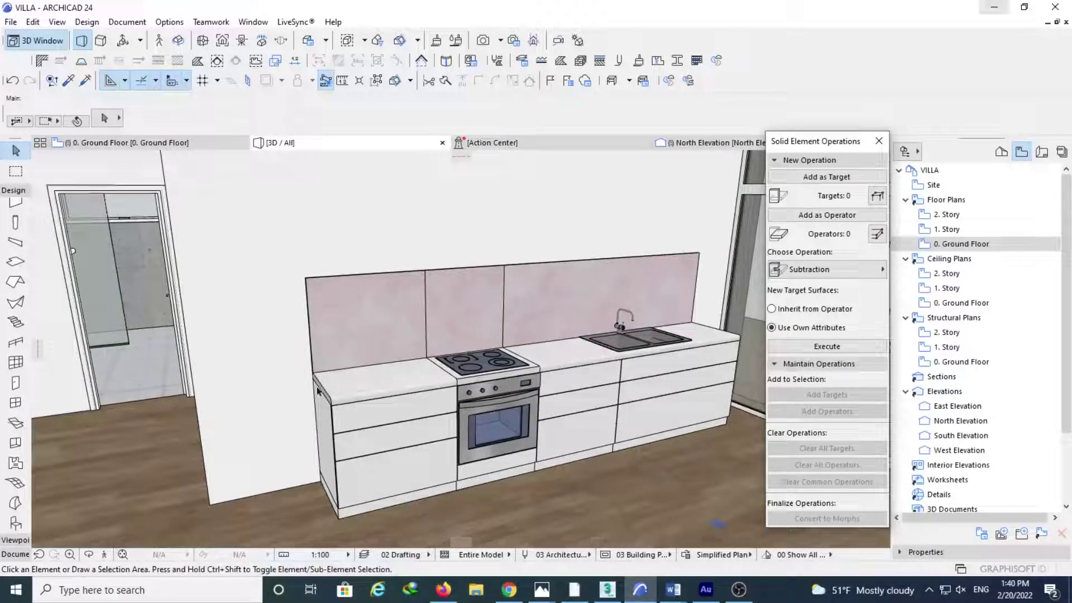
Step: Return to the ground floor plan and choose Cabinet Tall Single Door 24 as the default object
{"action": "left_click", "coordinate": [131, 144]}
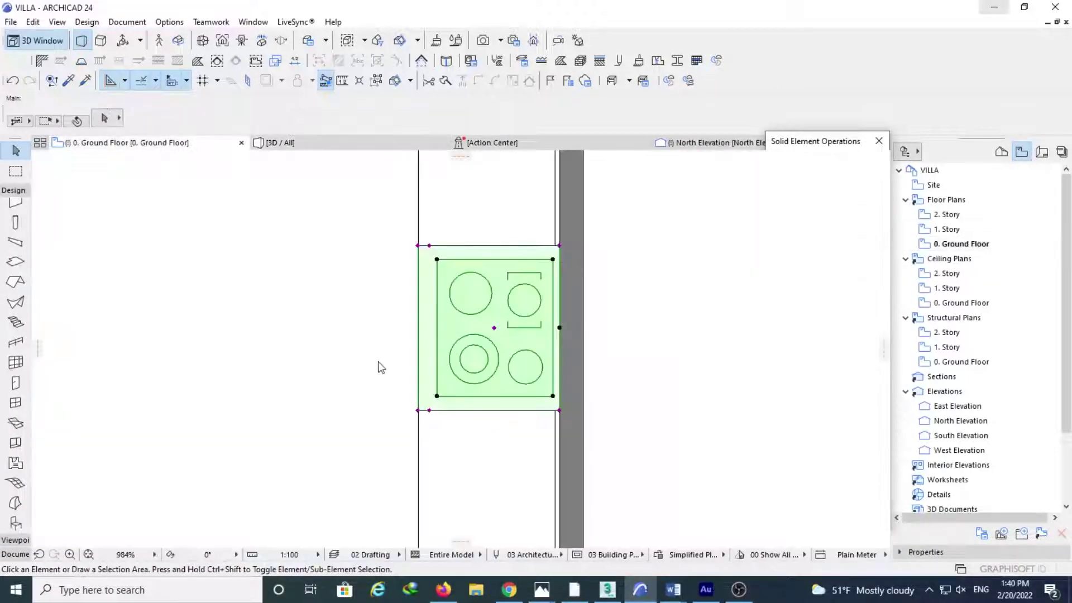
{"action": "left_click", "coordinate": [356, 352]}
{"action": "scroll", "coordinate": [372, 387], "scroll_direction": "down", "scroll_amount": 3}
{"action": "left_click", "coordinate": [16, 523]}
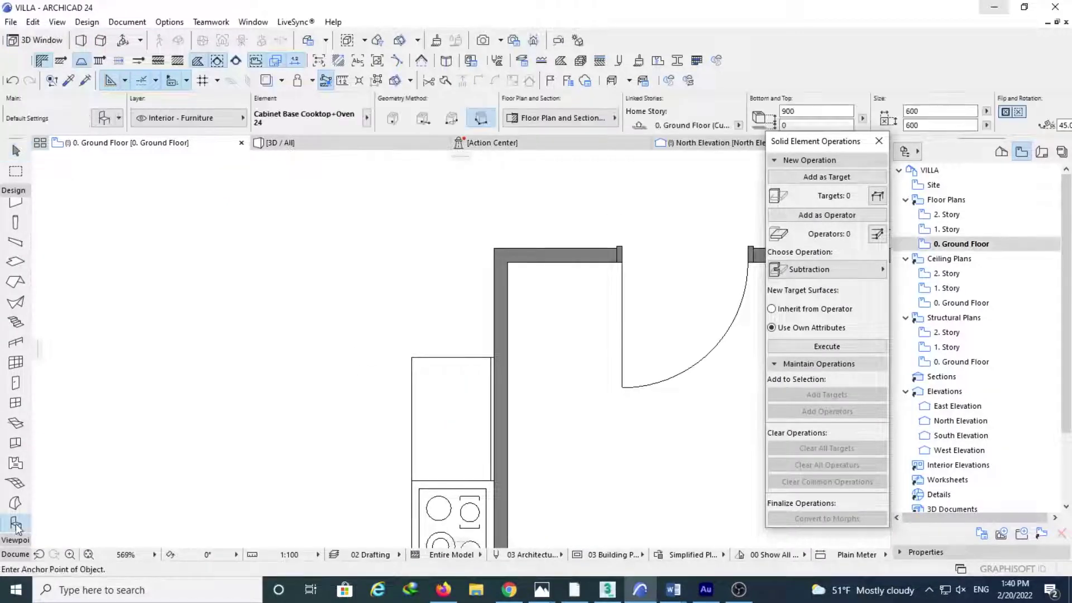
{"action": "left_click", "coordinate": [106, 118]}
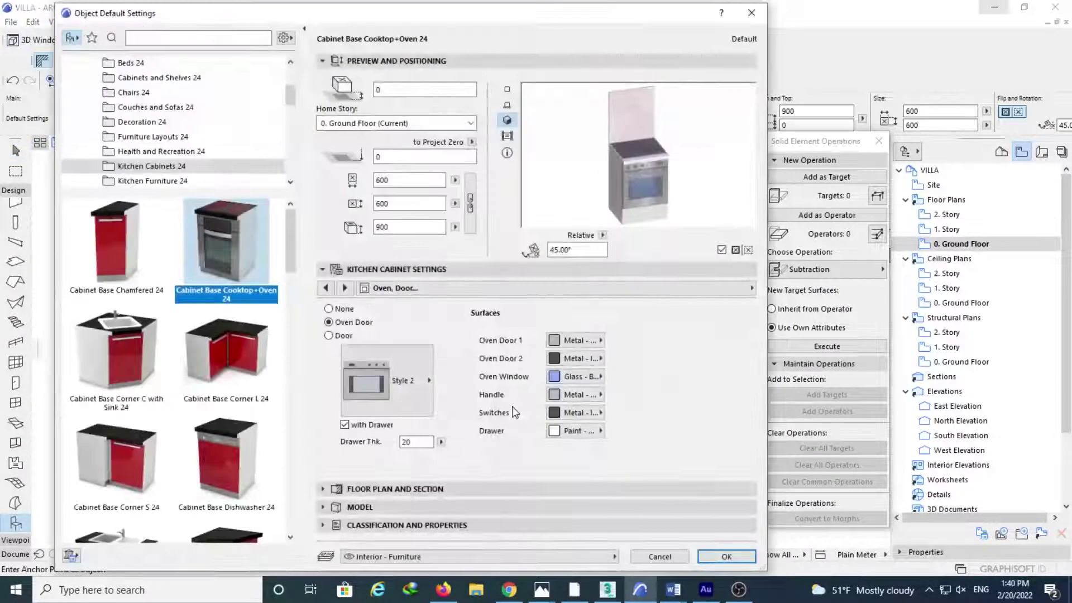
{"action": "scroll", "coordinate": [102, 468], "scroll_direction": "down", "scroll_amount": 5}
{"action": "scroll", "coordinate": [101, 468], "scroll_direction": "down", "scroll_amount": 3}
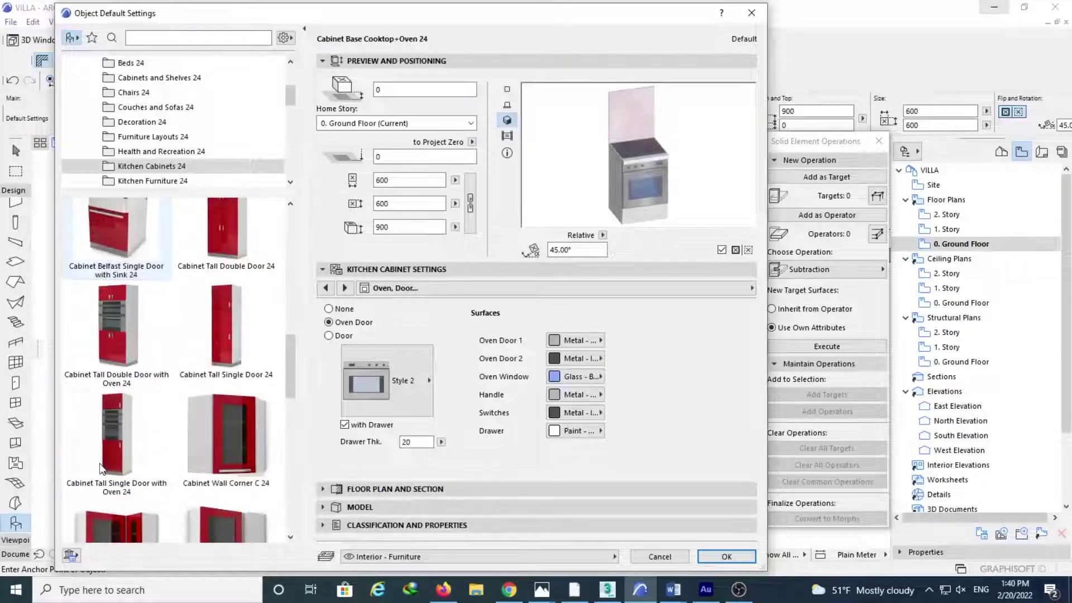
{"action": "left_click", "coordinate": [254, 379]}
Step: Check the reference kitchen photos for the tall cabinet beside the counter run and return to the object settings
{"action": "scroll", "coordinate": [254, 378], "scroll_direction": "down", "scroll_amount": 2}
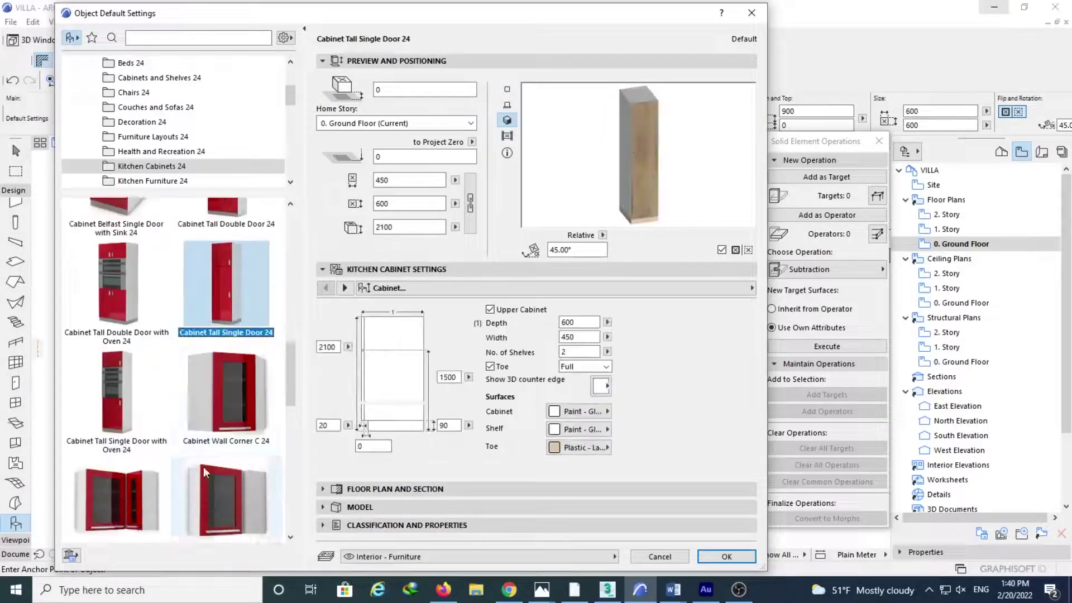
{"action": "mouse_move", "coordinate": [550, 596]}
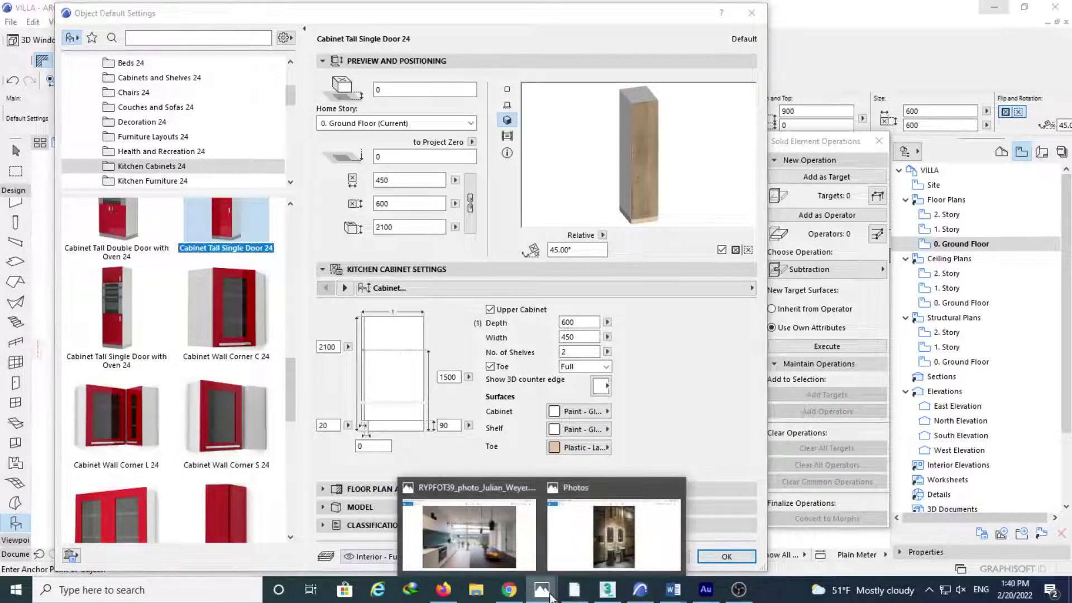
{"action": "left_click", "coordinate": [450, 537]}
{"action": "key", "text": "Right"}
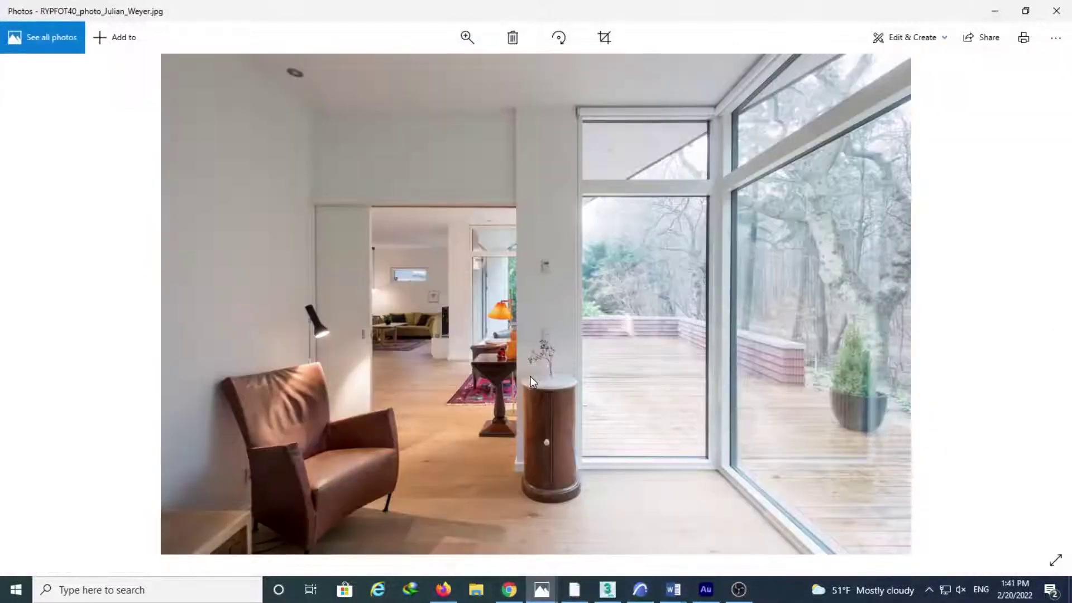
{"action": "key", "text": "Left"}
{"action": "key", "text": "Left"}
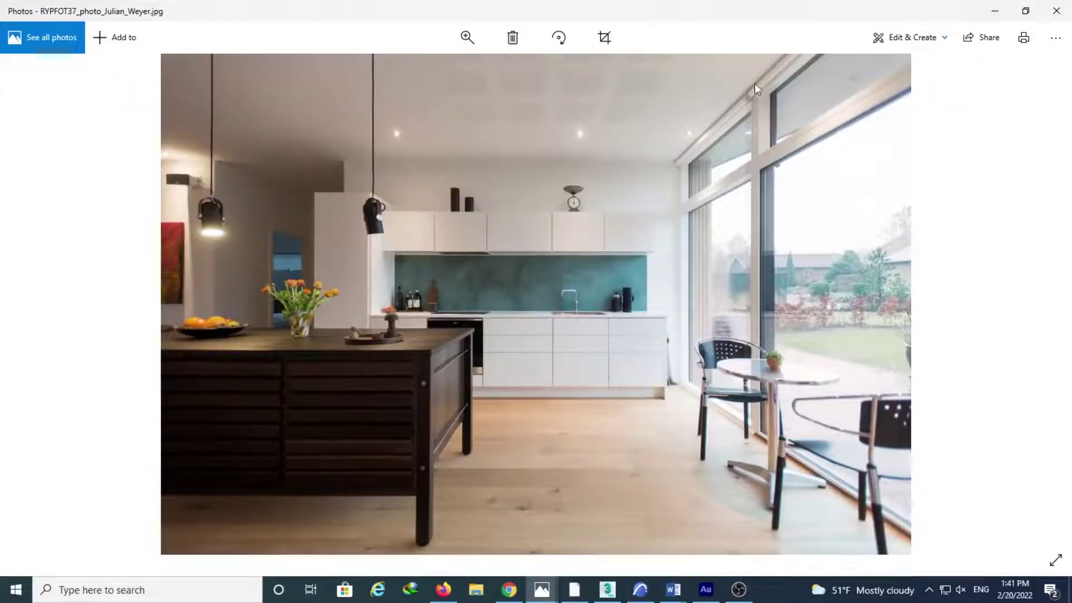
{"action": "left_click", "coordinate": [995, 11]}
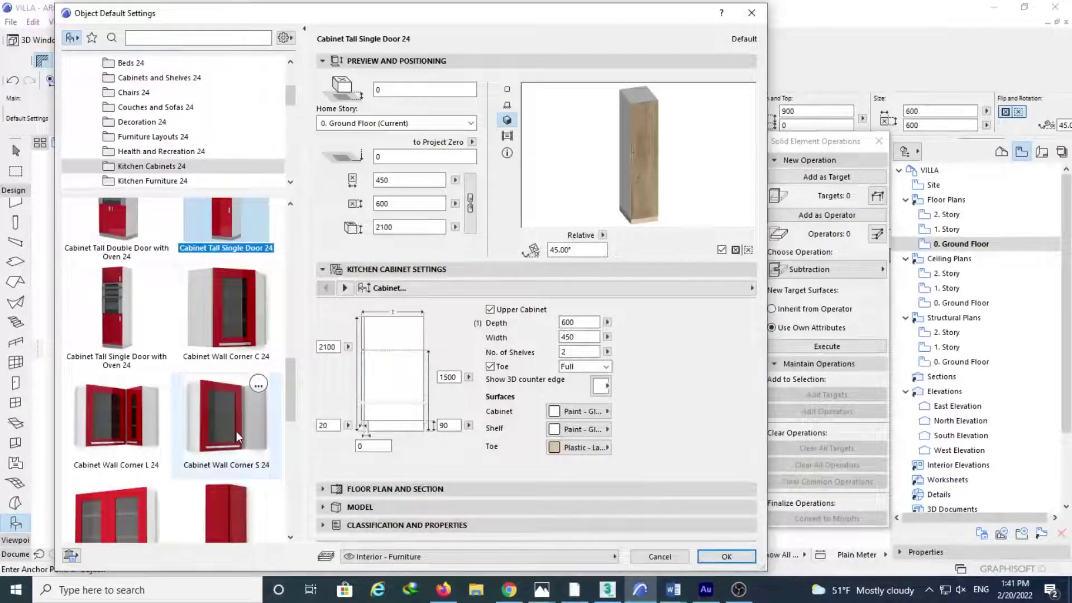
Step: Turn off the tall cabinet's upper cabinet and set its toe surface to Paint - Glossy White
{"action": "scroll", "coordinate": [236, 431], "scroll_direction": "up", "scroll_amount": 3}
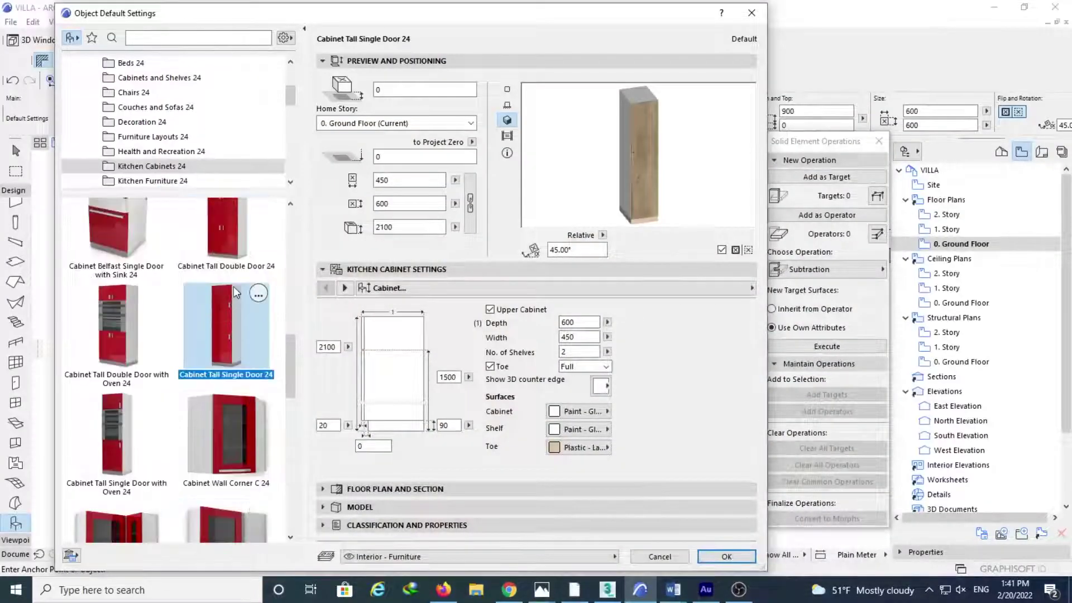
{"action": "left_click", "coordinate": [578, 351]}
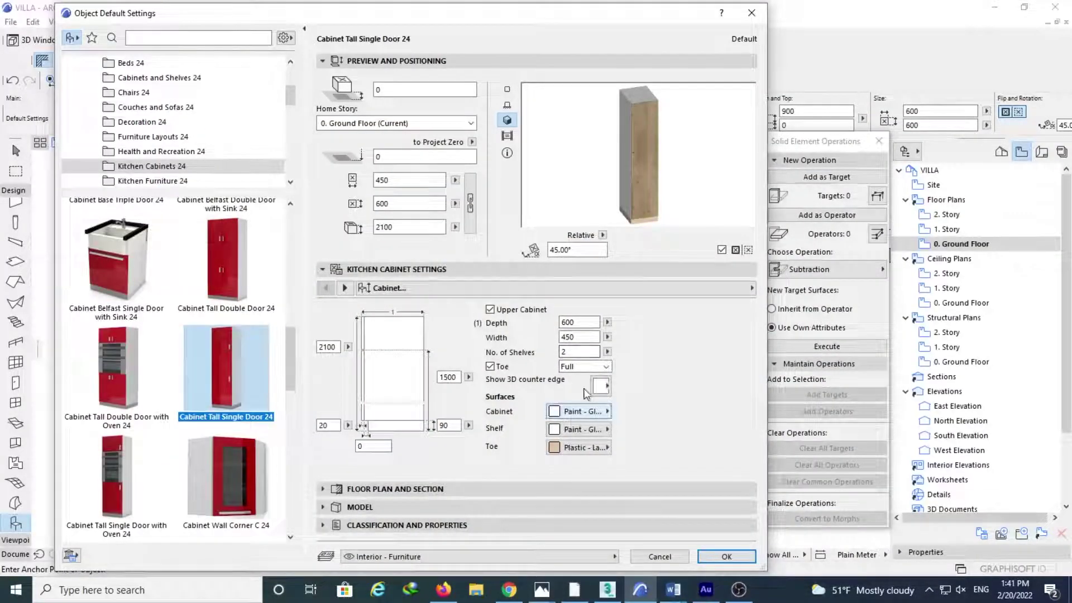
{"action": "left_click", "coordinate": [490, 310]}
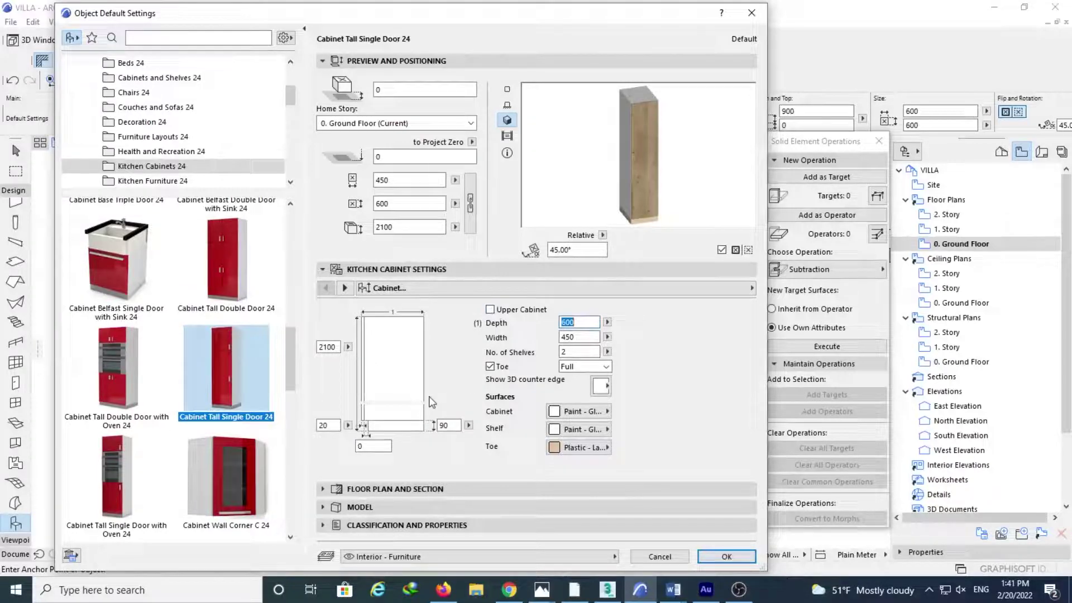
{"action": "left_click", "coordinate": [579, 448]}
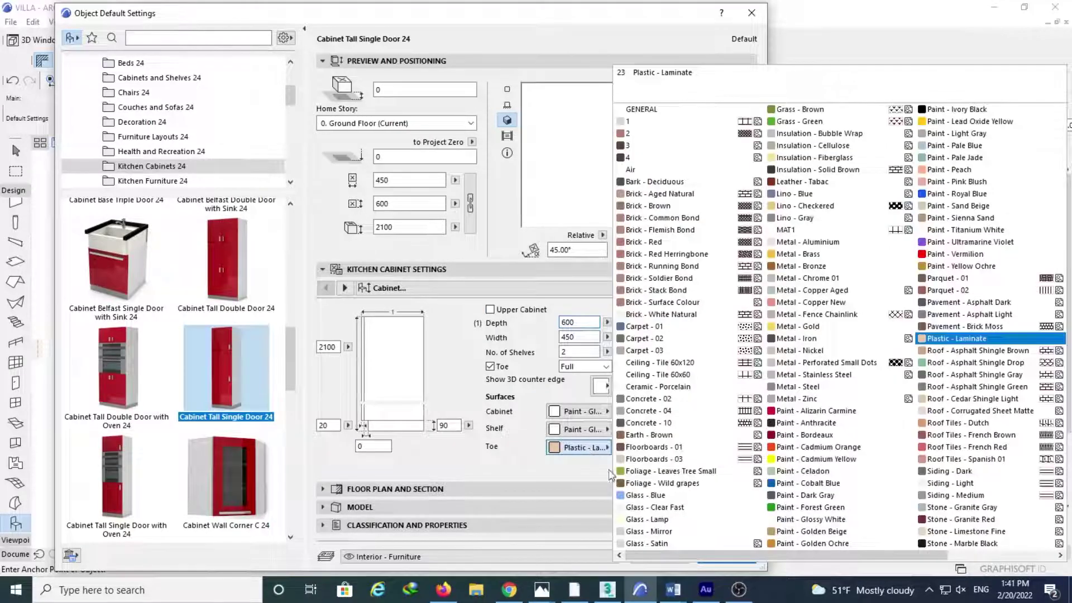
{"action": "left_click", "coordinate": [804, 519]}
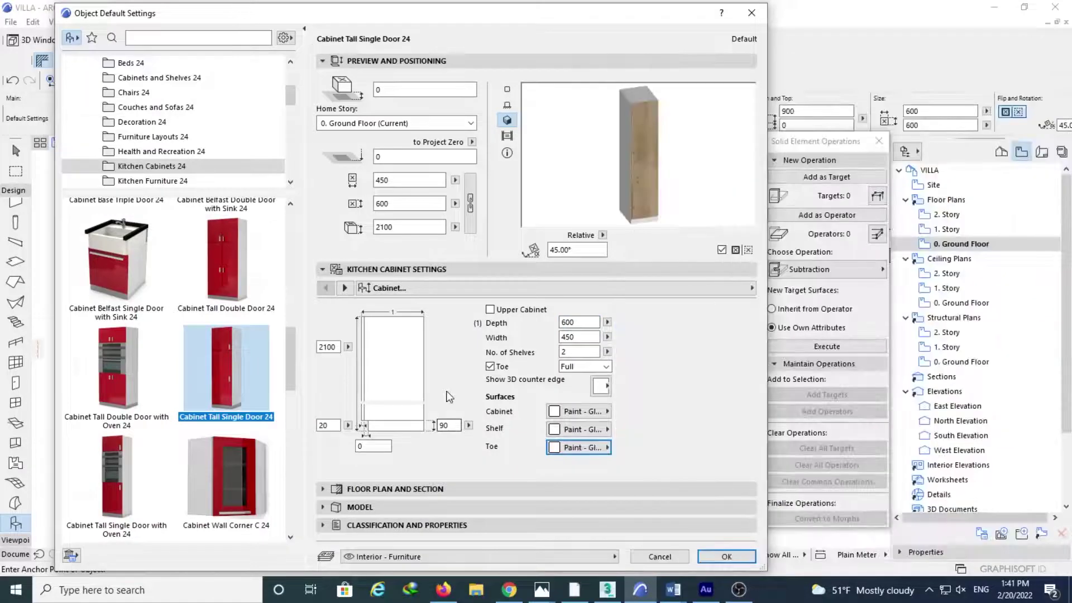
Step: Set the tall cabinet's door frame surface to Paint - Glossy White, remove its knob and accept the settings
{"action": "left_click", "coordinate": [345, 288]}
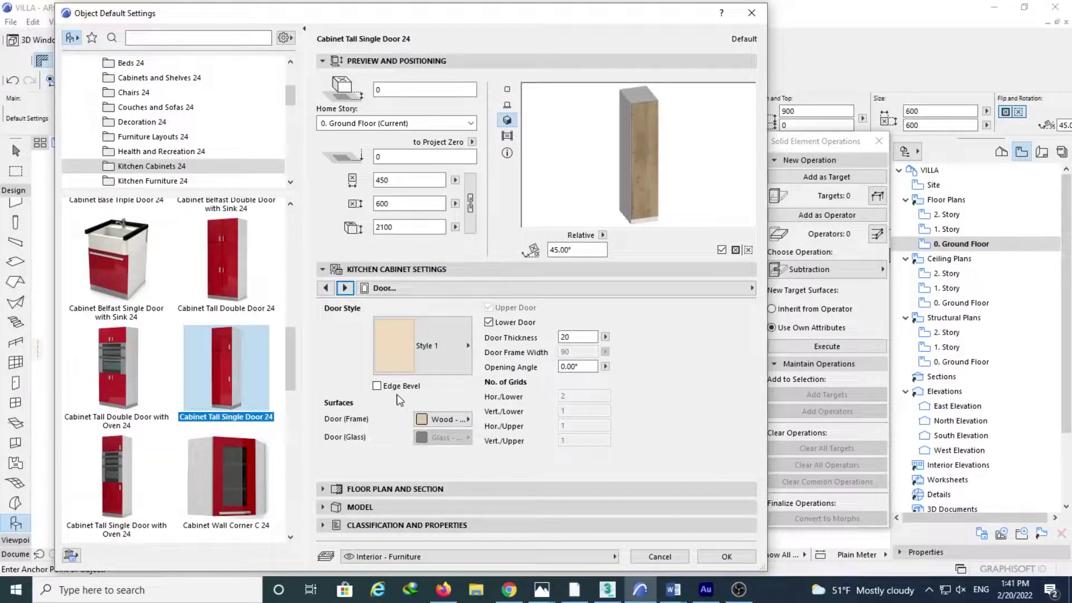
{"action": "left_click", "coordinate": [436, 424]}
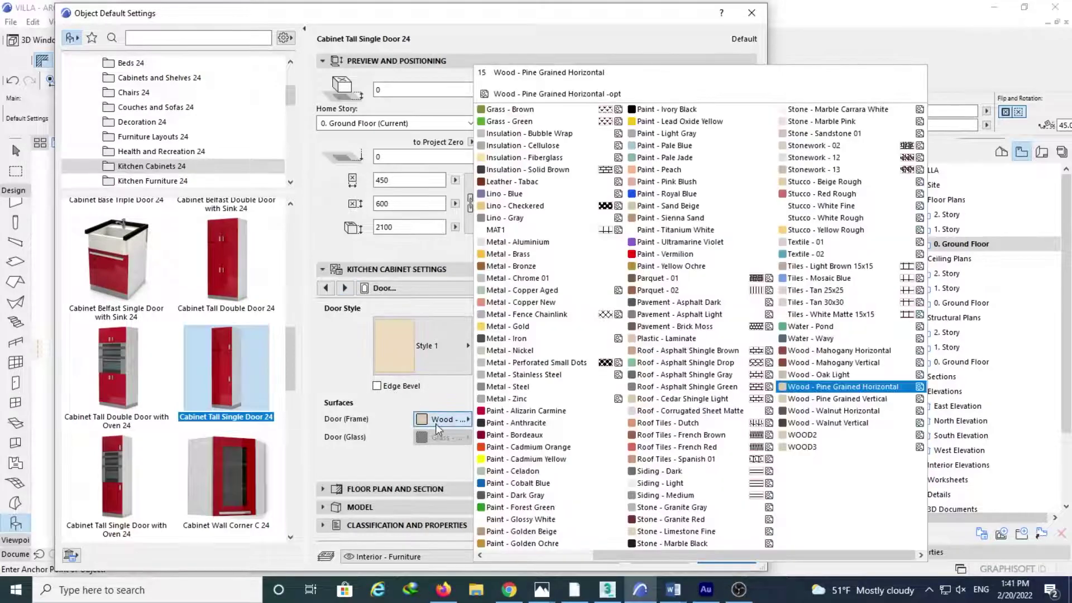
{"action": "left_click", "coordinate": [561, 522]}
{"action": "left_click", "coordinate": [344, 288]}
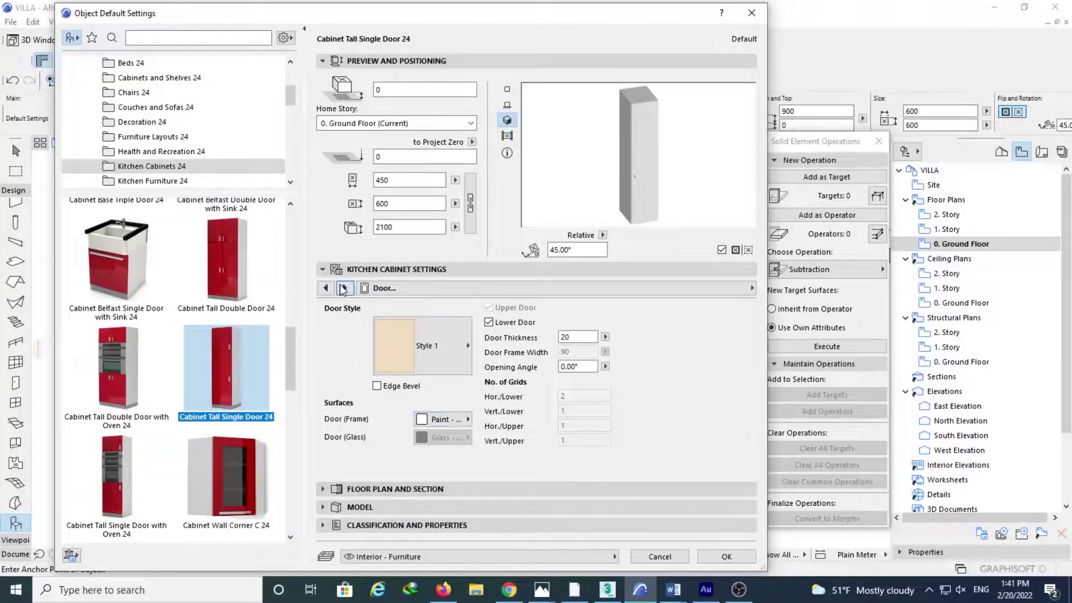
{"action": "left_click", "coordinate": [352, 333]}
{"action": "left_click", "coordinate": [328, 315]}
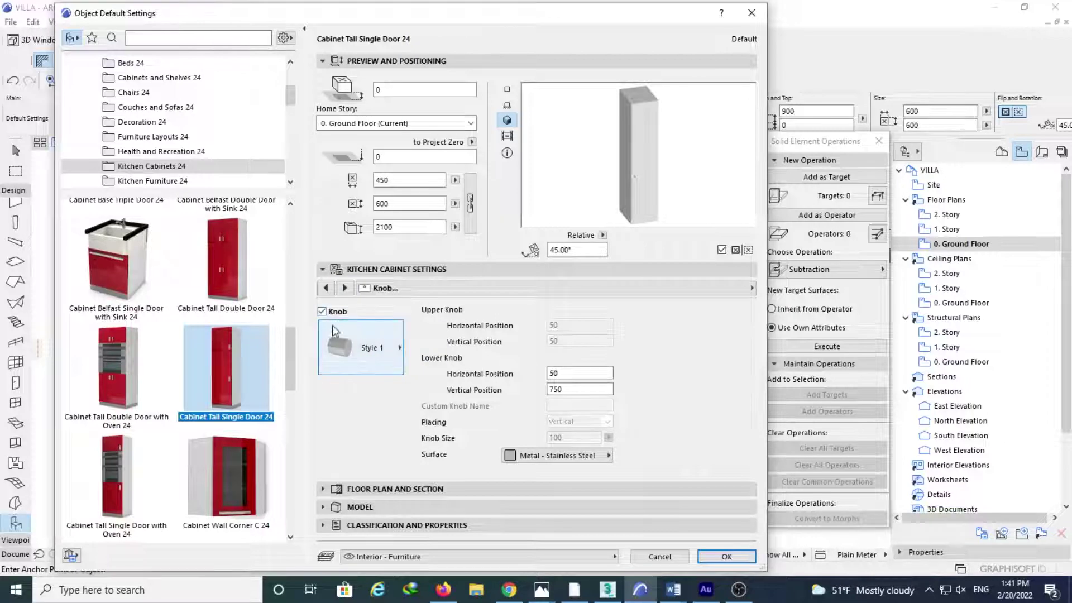
{"action": "left_click", "coordinate": [322, 311]}
{"action": "left_click", "coordinate": [726, 556]}
Step: Place the tall cabinet at a 270° rotation, 600 deep, from the wall corner to the drawer cabinet, and check it in 3D
{"action": "left_click", "coordinate": [494, 249]}
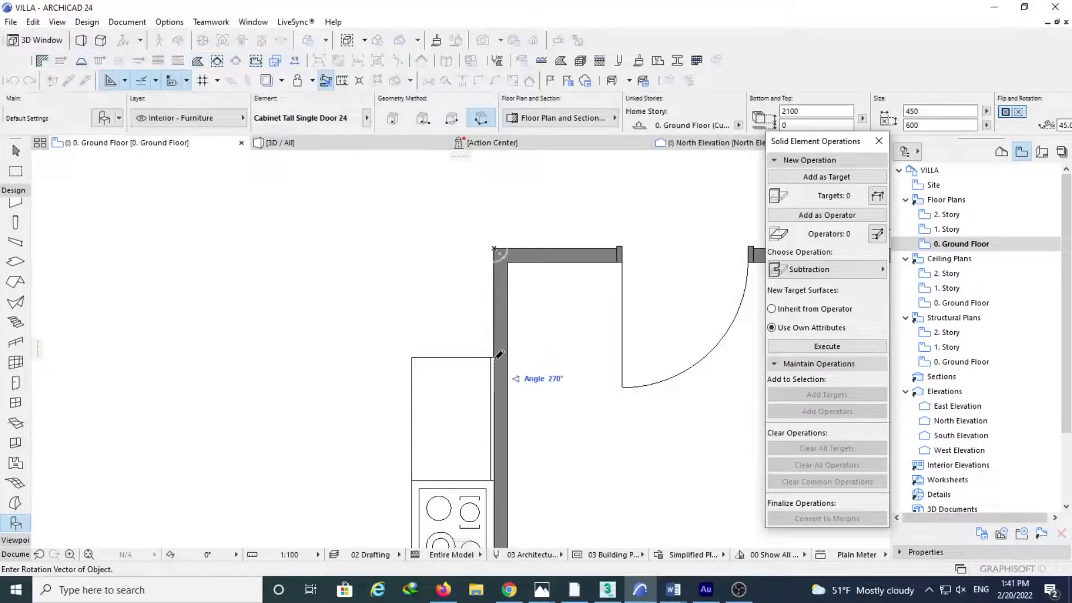
{"action": "left_click", "coordinate": [493, 357]}
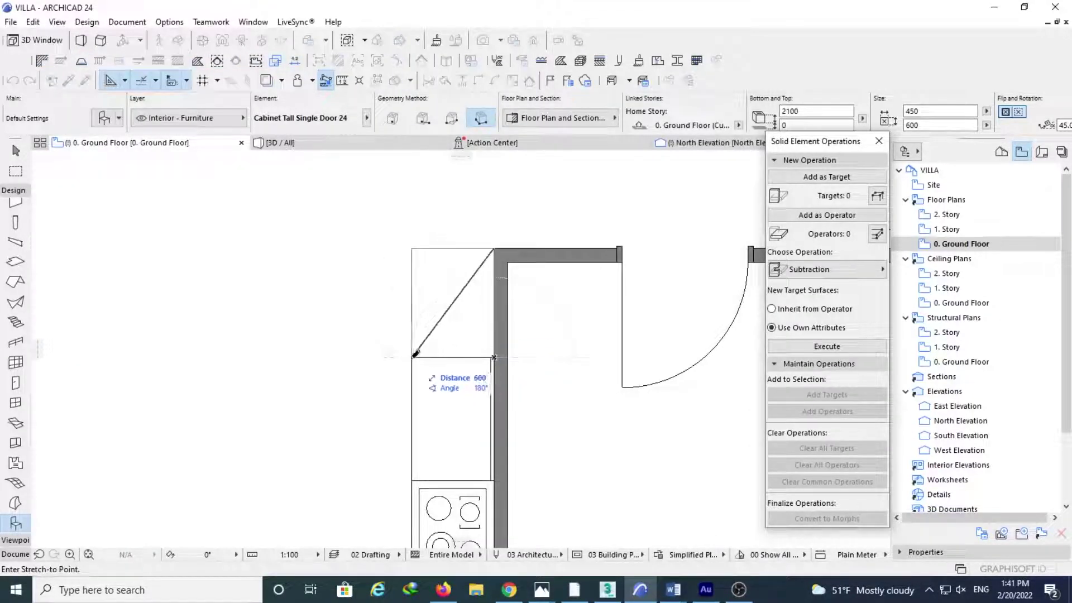
{"action": "left_click", "coordinate": [422, 355]}
{"action": "left_click", "coordinate": [317, 147]}
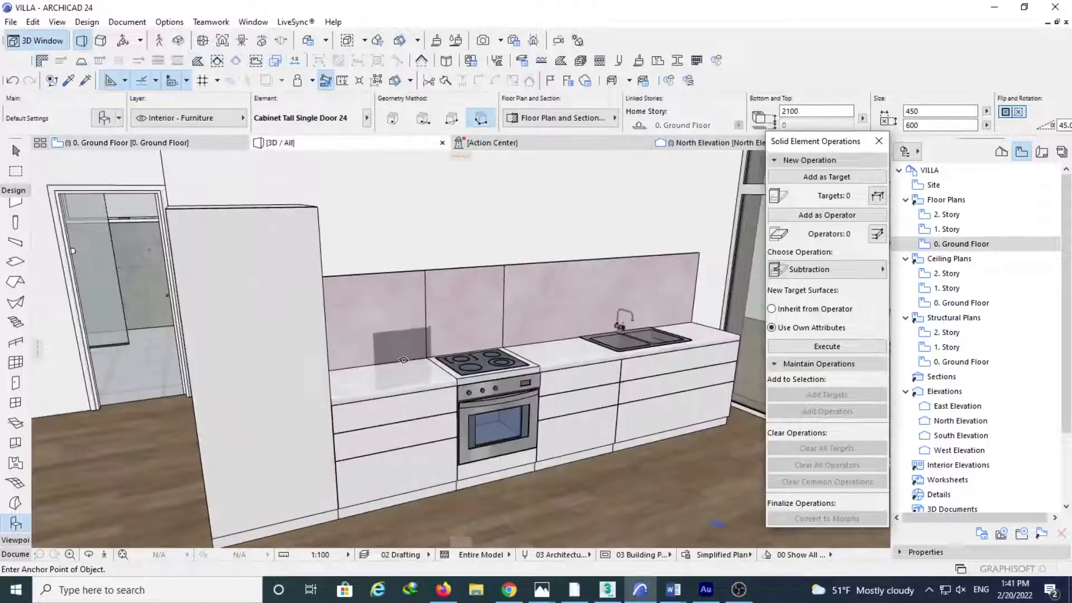
{"action": "middle_click_drag", "start_coordinate": [403, 369], "coordinate": [413, 424]}
{"action": "key", "text": "Escape"}
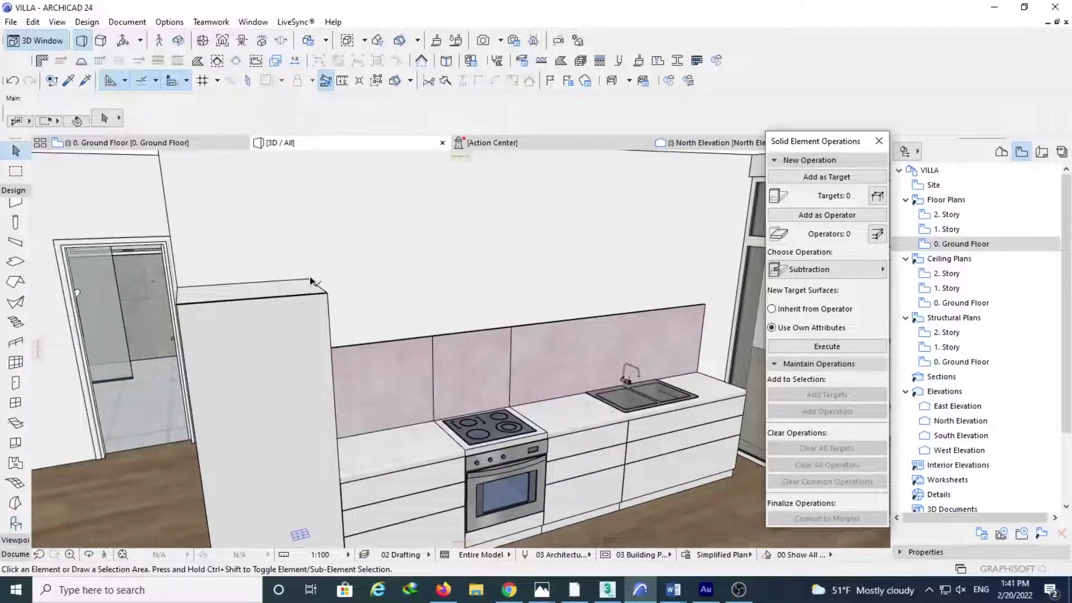
Step: Set the tall cabinet's height to 2400 in the 3D view
{"action": "left_click", "coordinate": [311, 280]}
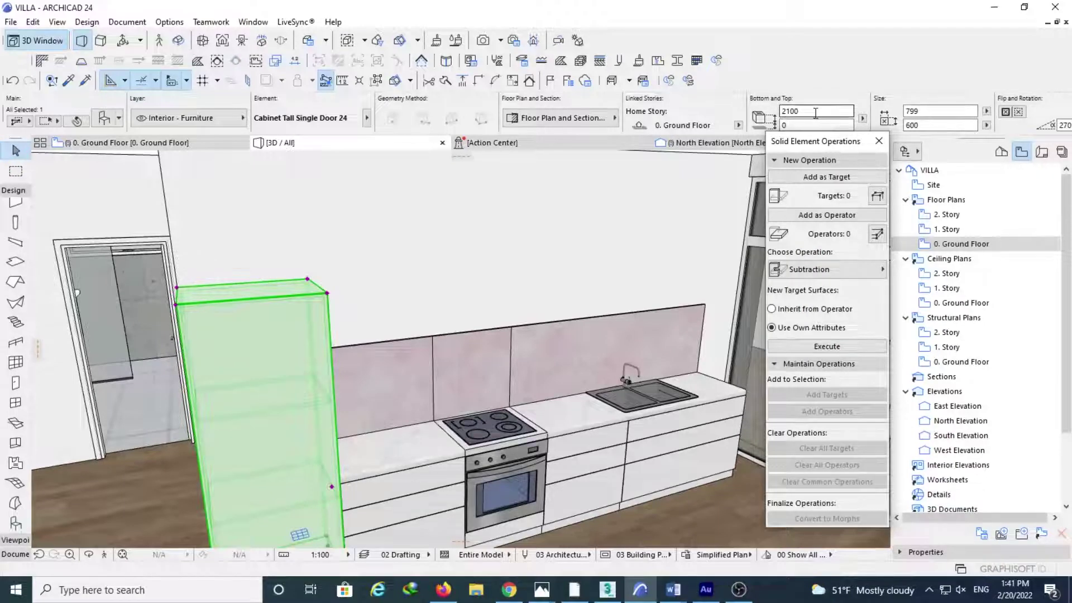
{"action": "middle_click_drag", "start_coordinate": [468, 423], "coordinate": [403, 516]}
{"action": "scroll", "coordinate": [239, 457], "scroll_direction": "up", "scroll_amount": 2}
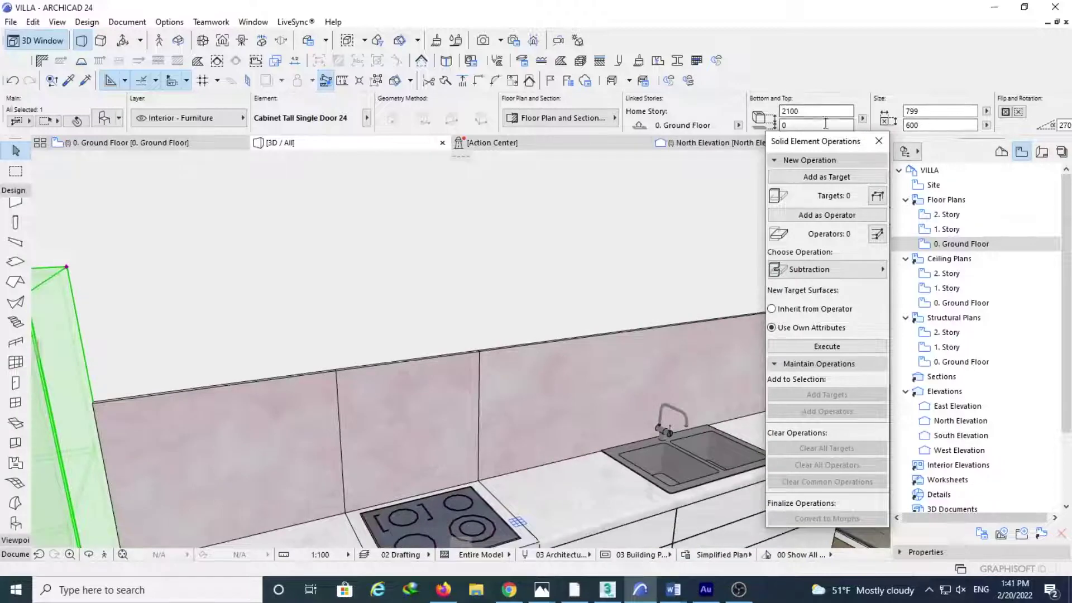
{"action": "left_click_drag", "start_coordinate": [802, 110], "coordinate": [729, 124]}
{"action": "key", "text": "Return"}
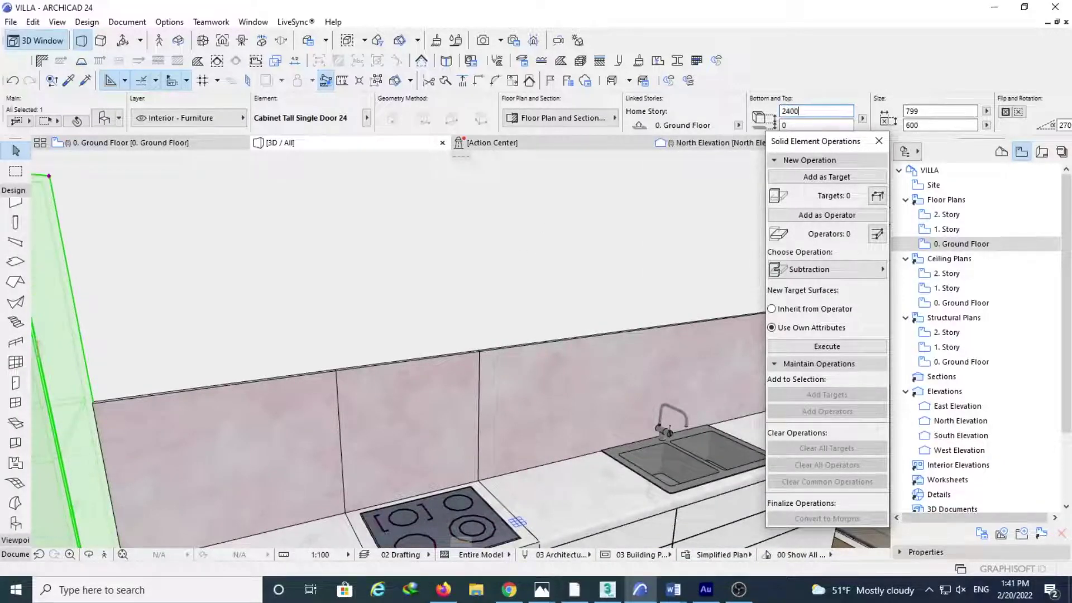
{"action": "key", "text": "Escape"}
{"action": "scroll", "coordinate": [507, 363], "scroll_direction": "down", "scroll_amount": 5}
{"action": "middle_click_drag", "start_coordinate": [471, 409], "coordinate": [407, 409]}
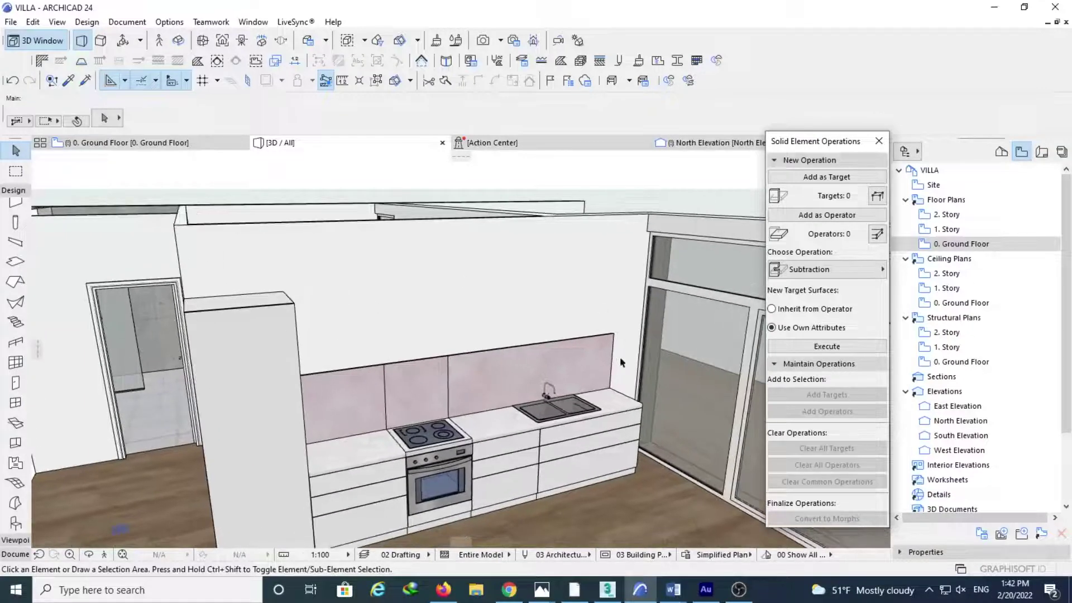
{"action": "left_click", "coordinate": [139, 143]}
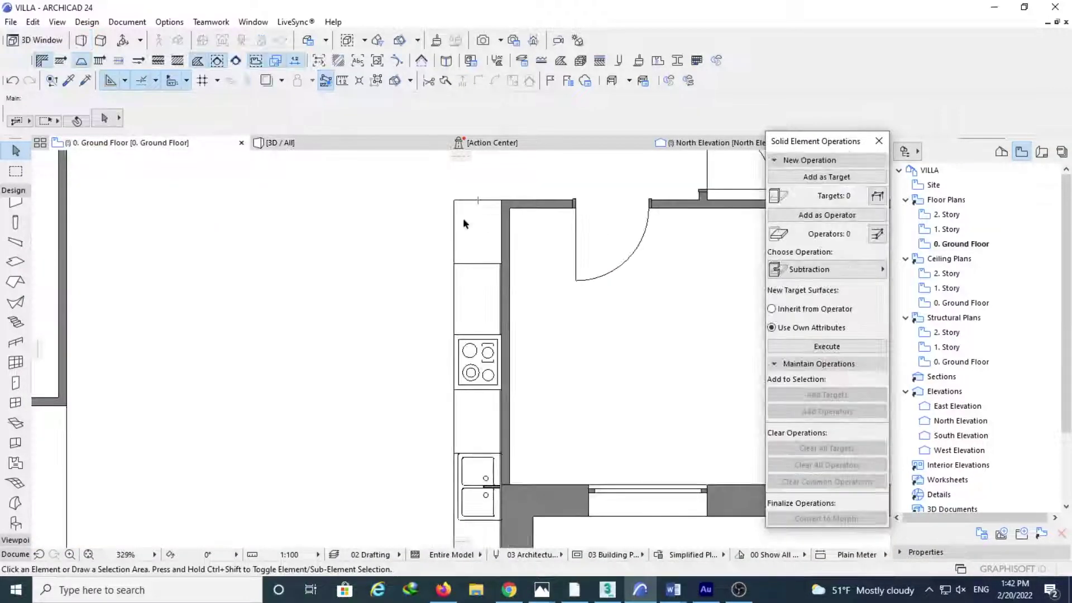
{"action": "left_click", "coordinate": [15, 523]}
{"action": "key", "text": "ctrl+t"}
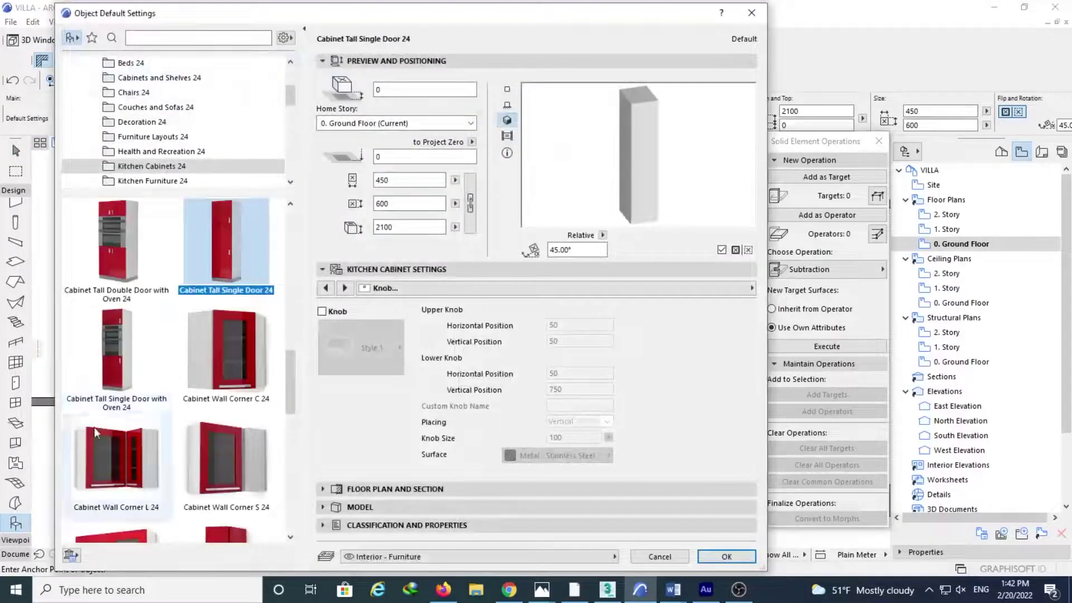
{"action": "scroll", "coordinate": [148, 387], "scroll_direction": "down", "scroll_amount": 5}
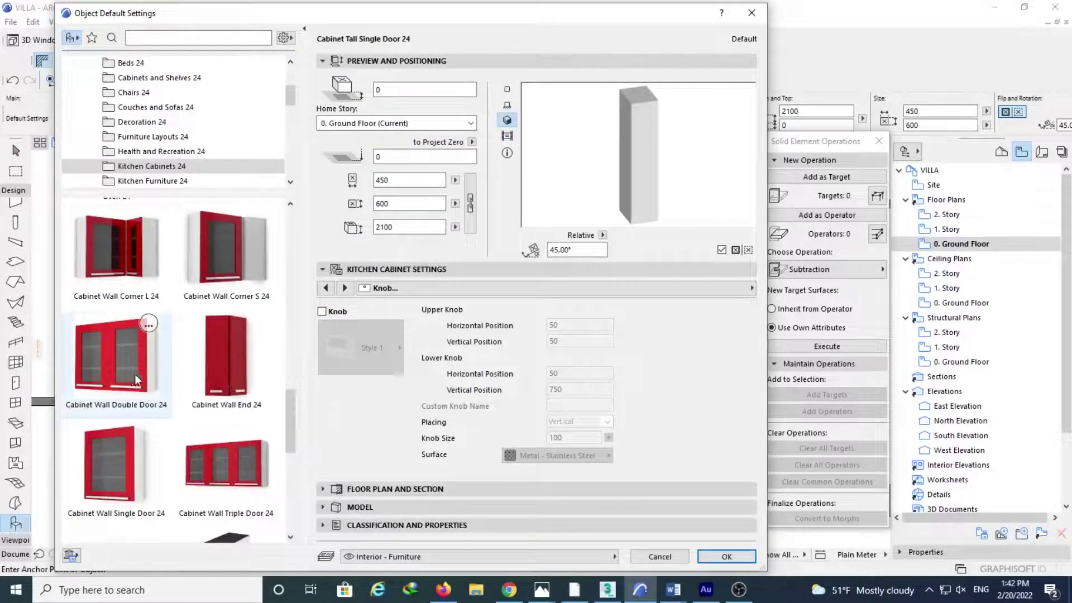
{"action": "left_click", "coordinate": [226, 463]}
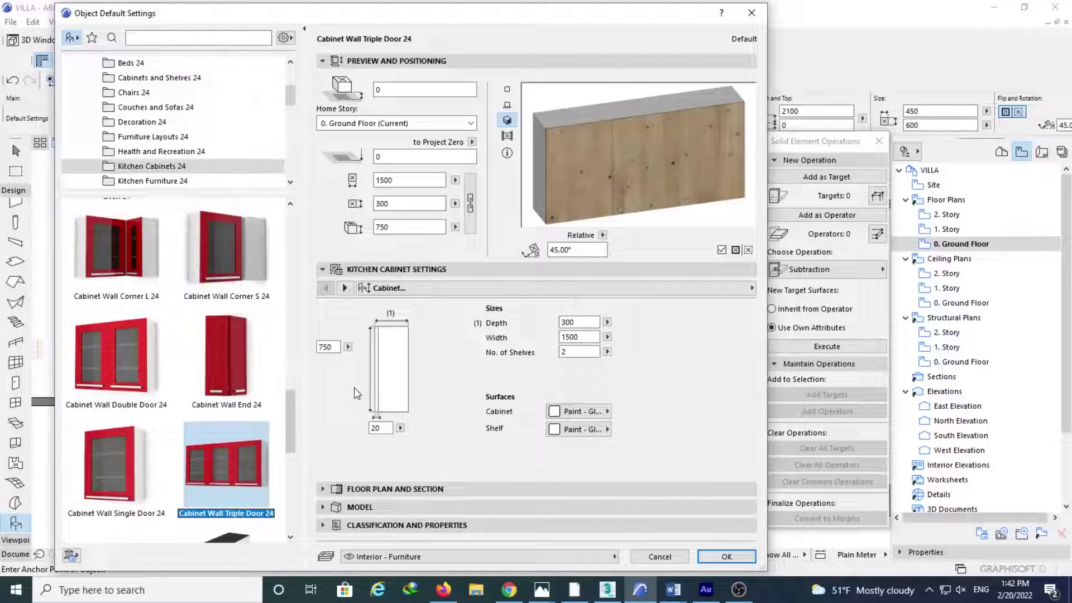
{"action": "left_click", "coordinate": [752, 13]}
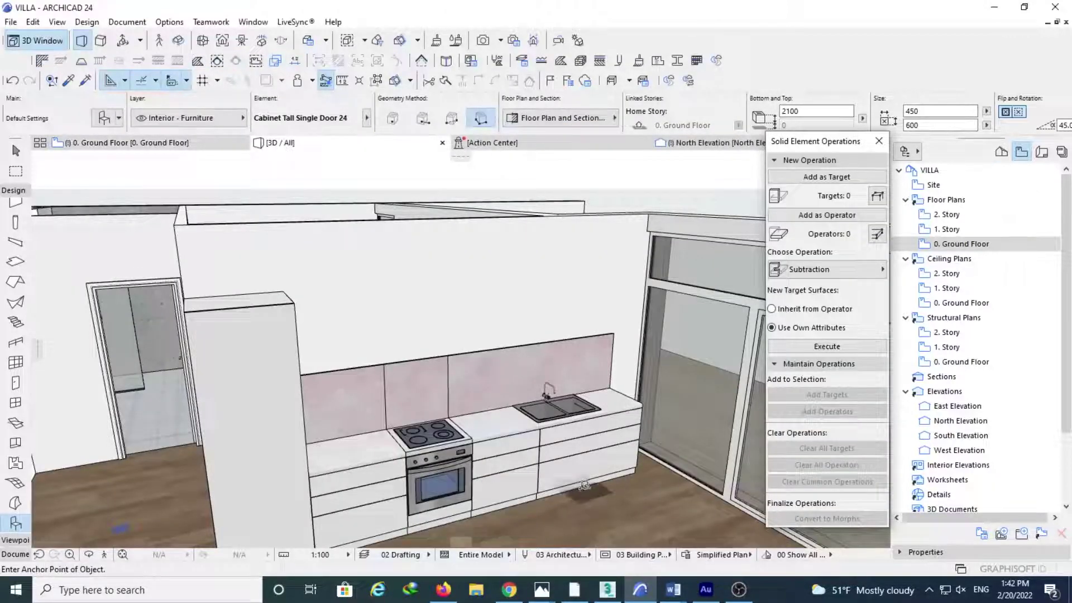
Step: Examine the wall cabinets in the reference kitchen photo and compare them with the 3D kitchen
{"action": "scroll", "coordinate": [581, 475], "scroll_direction": "up", "scroll_amount": 3}
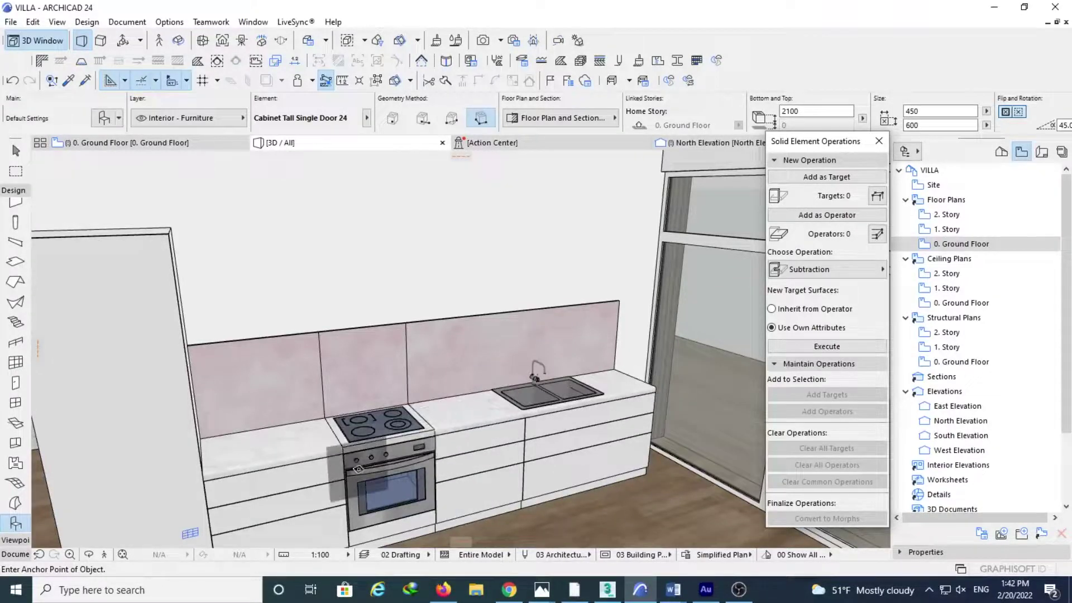
{"action": "mouse_move", "coordinate": [542, 589]}
{"action": "left_click", "coordinate": [466, 539]}
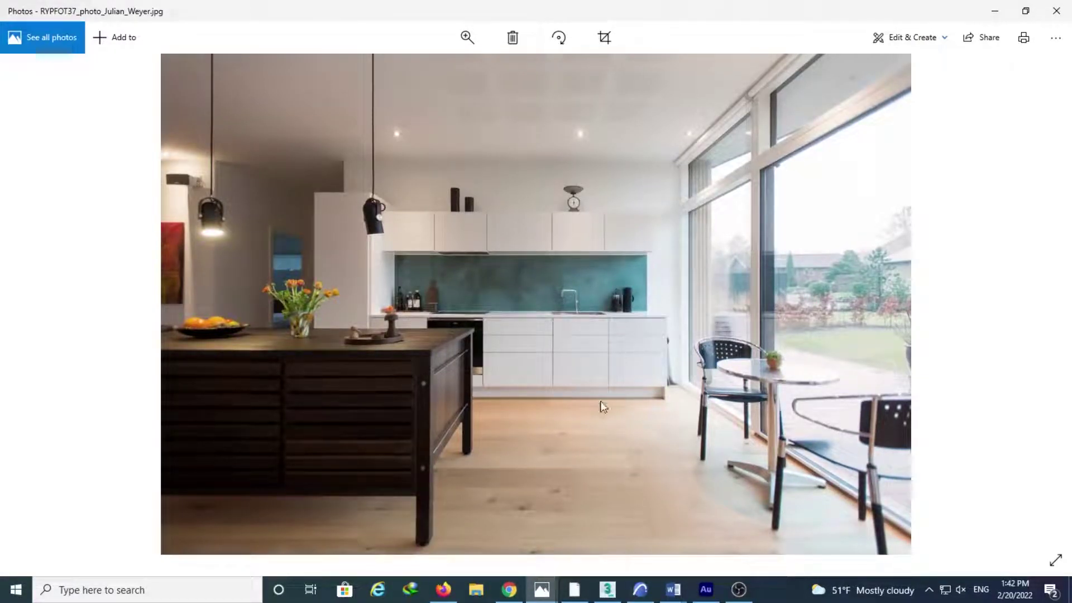
{"action": "left_click", "coordinate": [995, 11]}
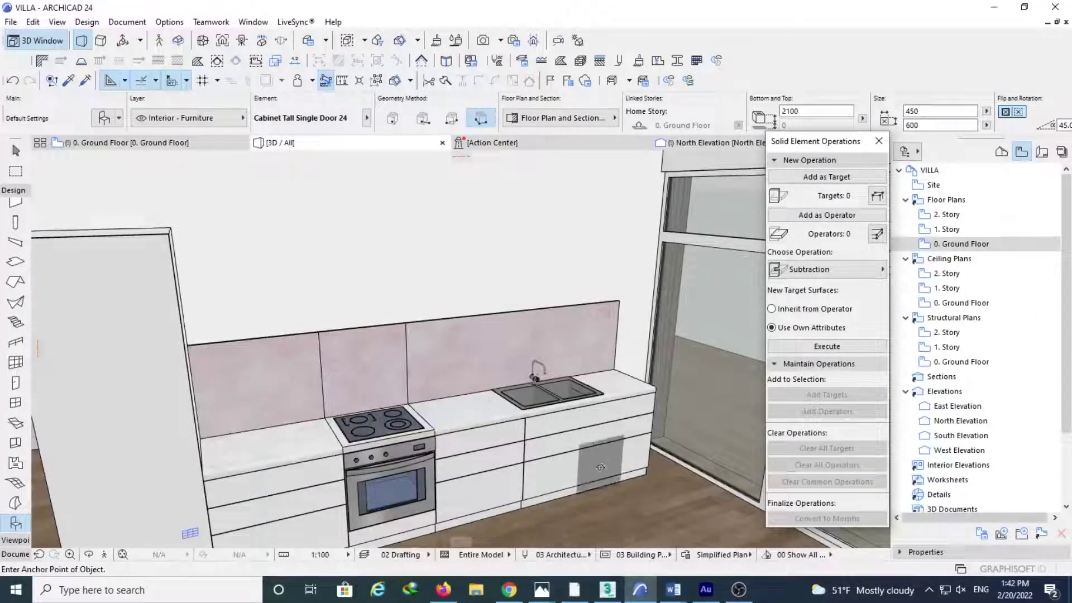
{"action": "scroll", "coordinate": [600, 467], "scroll_direction": "up", "scroll_amount": 2}
{"action": "middle_click_drag", "start_coordinate": [561, 467], "coordinate": [587, 391]}
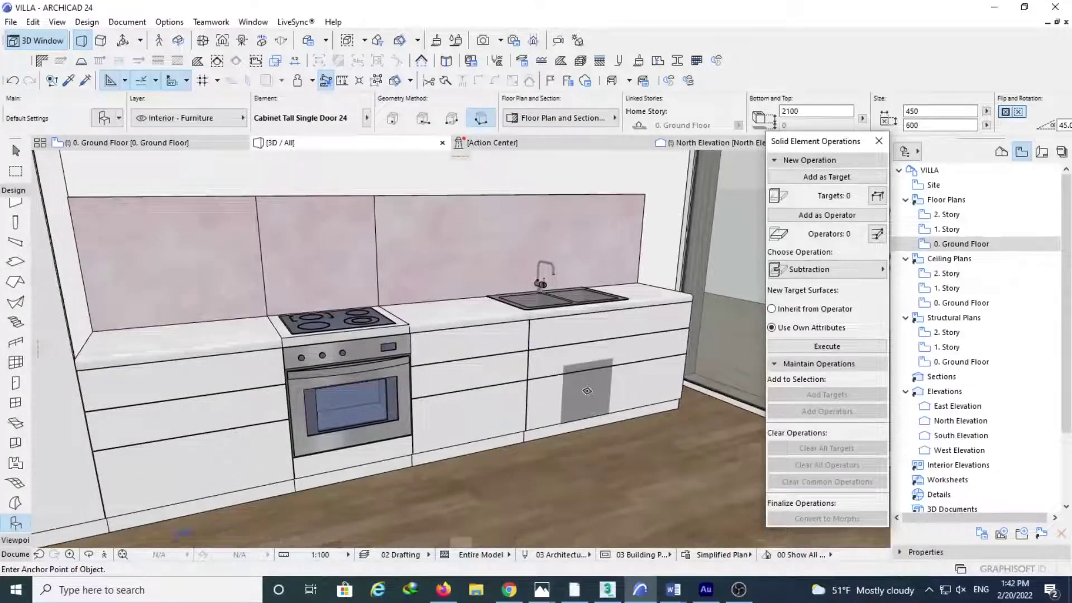
{"action": "middle_click_drag", "start_coordinate": [451, 363], "coordinate": [483, 465]}
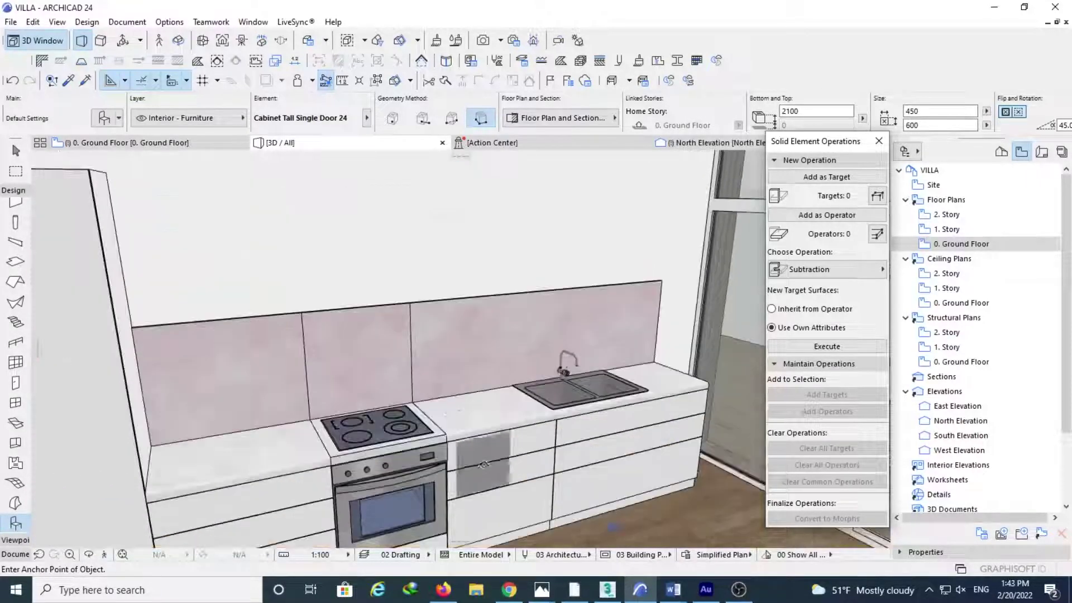
Step: On the ground floor plan, choose the Cabinet Wall Triple Door 24 object with Paint - Glossy White cabinet and shelf surfaces
{"action": "mouse_move", "coordinate": [154, 149]}
{"action": "left_click", "coordinate": [148, 154]}
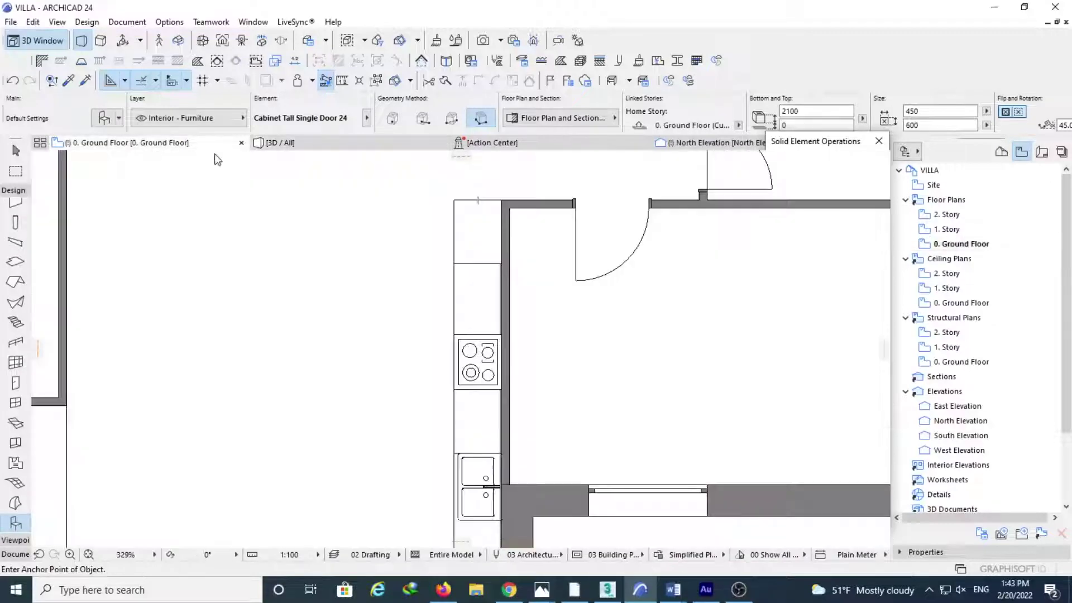
{"action": "left_click", "coordinate": [15, 523]}
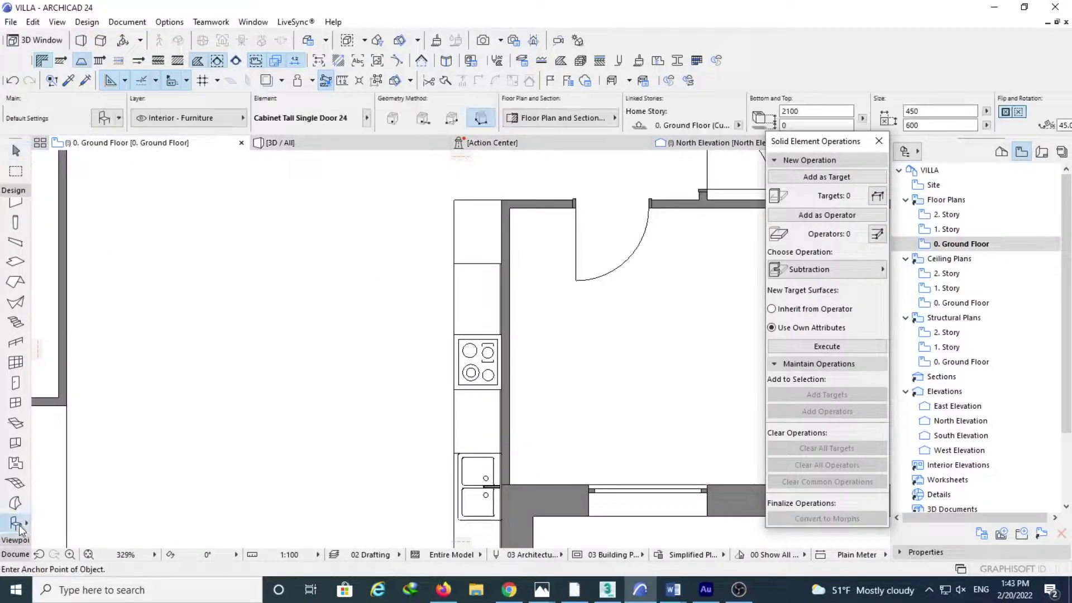
{"action": "key", "text": "ctrl+t"}
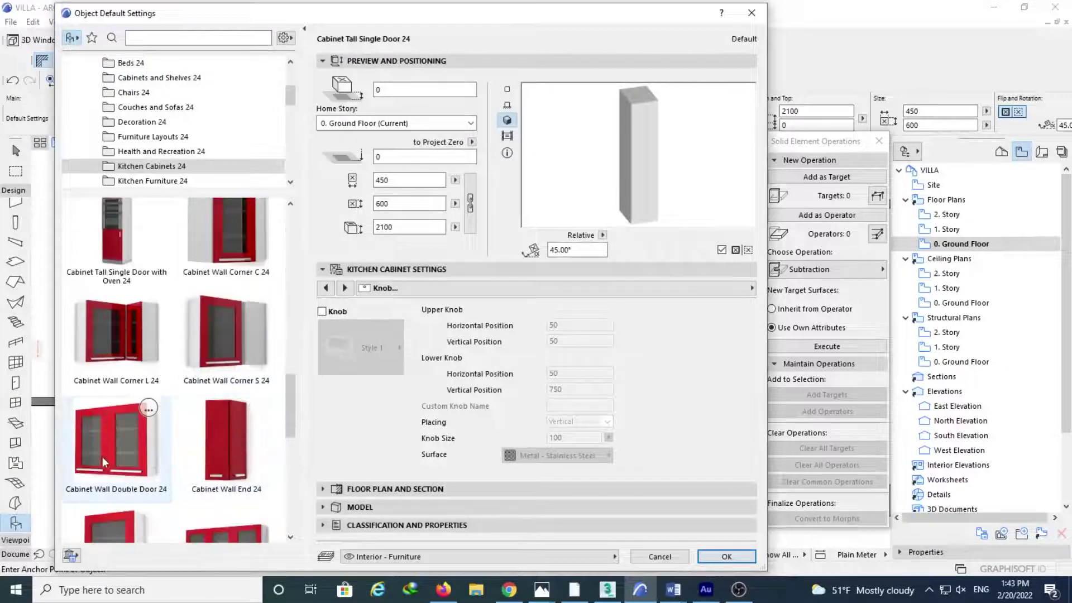
{"action": "scroll", "coordinate": [218, 490], "scroll_direction": "down", "scroll_amount": 3}
{"action": "left_click", "coordinate": [226, 383]}
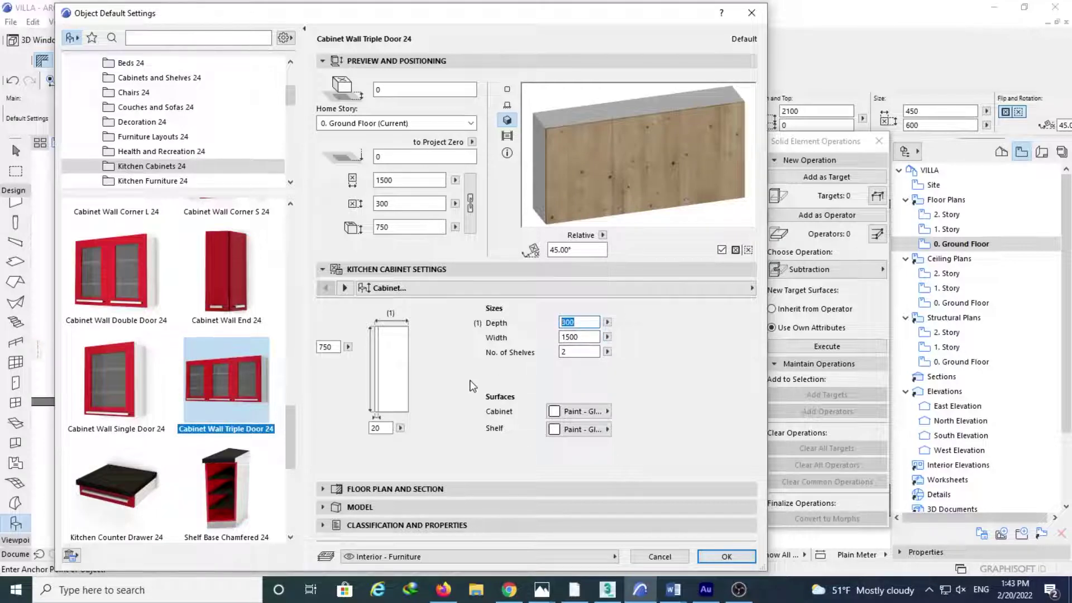
{"action": "left_click", "coordinate": [571, 412]}
{"action": "left_click", "coordinate": [822, 520]}
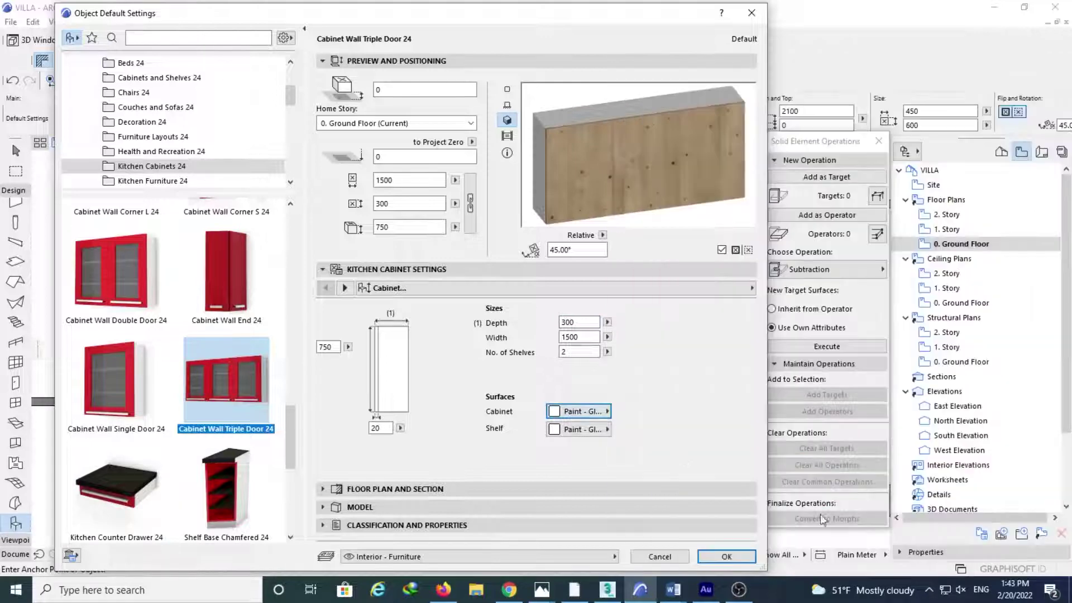
{"action": "left_click", "coordinate": [579, 428]}
{"action": "left_click", "coordinate": [823, 519]}
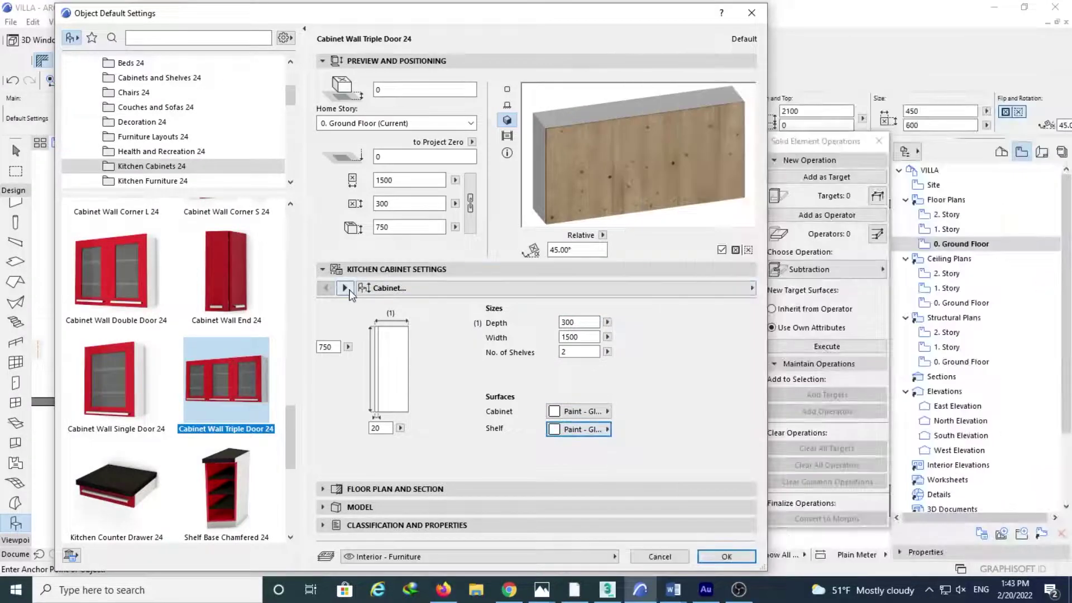
Step: Set the wall cabinet's door frame surface to Paint - Glossy White, remove its knobs and accept the settings
{"action": "left_click", "coordinate": [345, 288]}
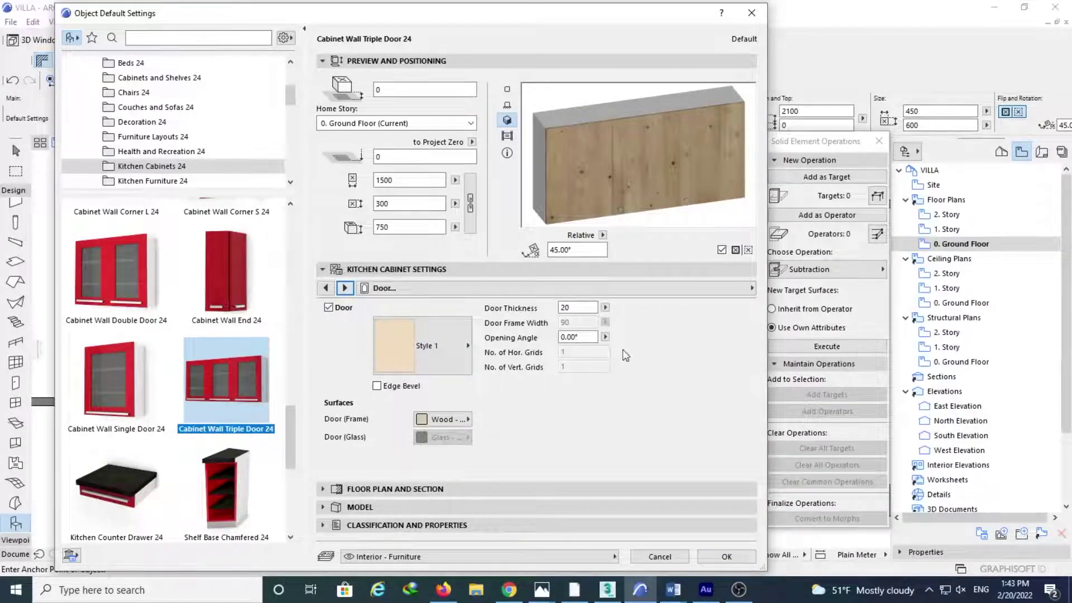
{"action": "left_click", "coordinate": [461, 422]}
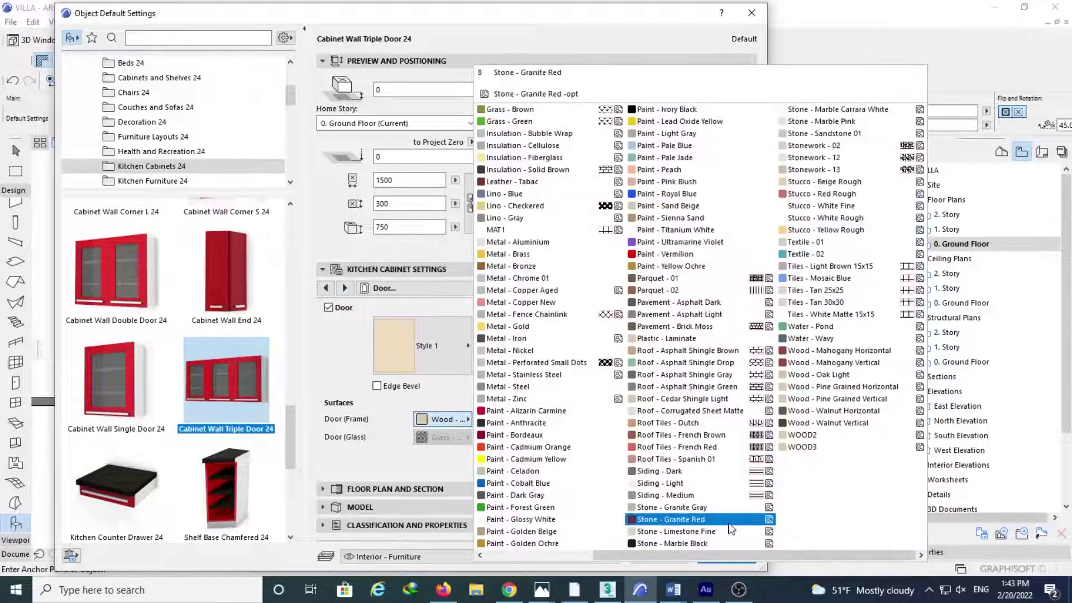
{"action": "left_click", "coordinate": [543, 519]}
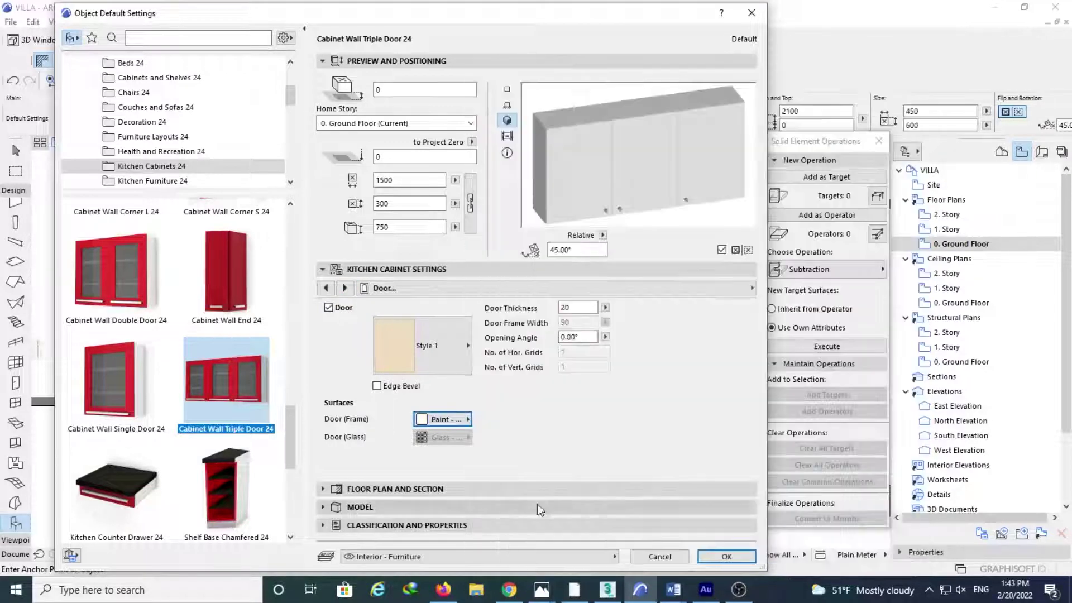
{"action": "left_click", "coordinate": [344, 287]}
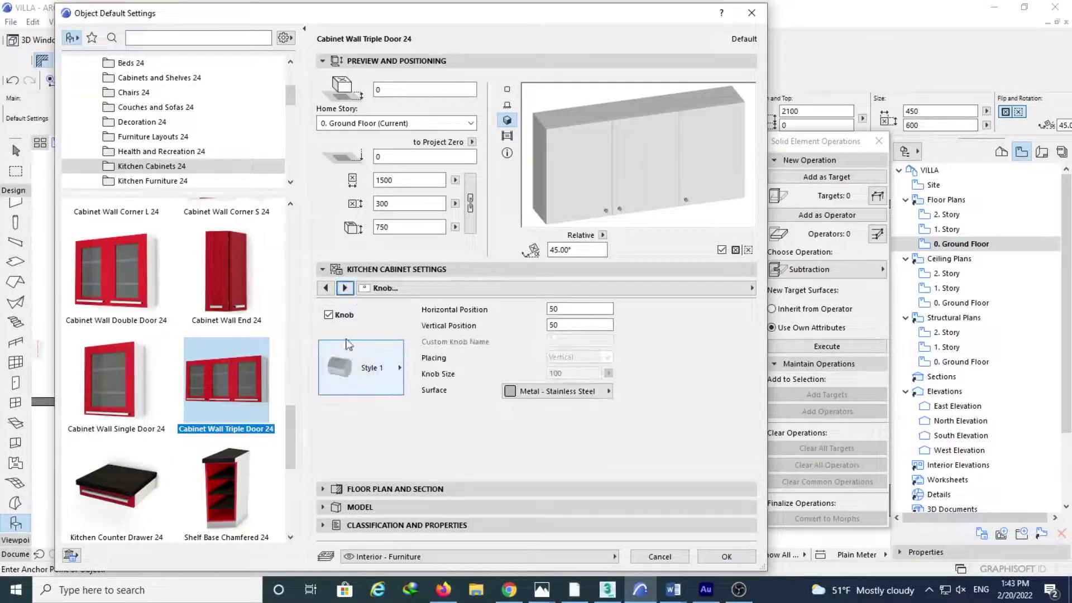
{"action": "left_click", "coordinate": [330, 317]}
{"action": "left_click", "coordinate": [635, 524]}
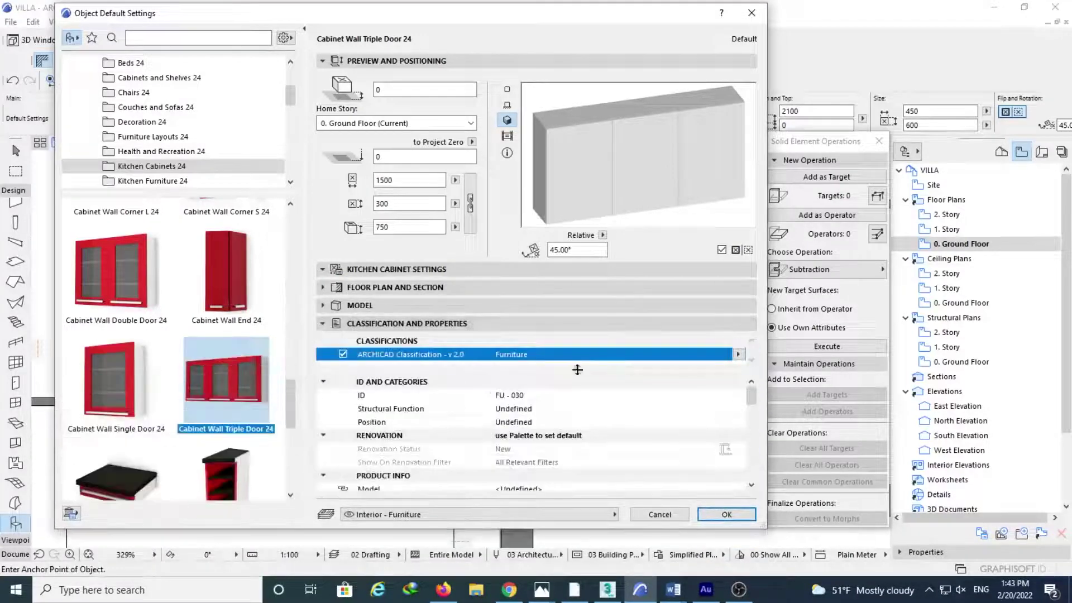
{"action": "left_click", "coordinate": [726, 514]}
Step: Place the wall cabinet at a 270° rotation, 2200 wide, along the wall from the oven's corner to the counter's end, and check it in 3D
{"action": "middle_click_drag", "start_coordinate": [553, 305], "coordinate": [558, 283]}
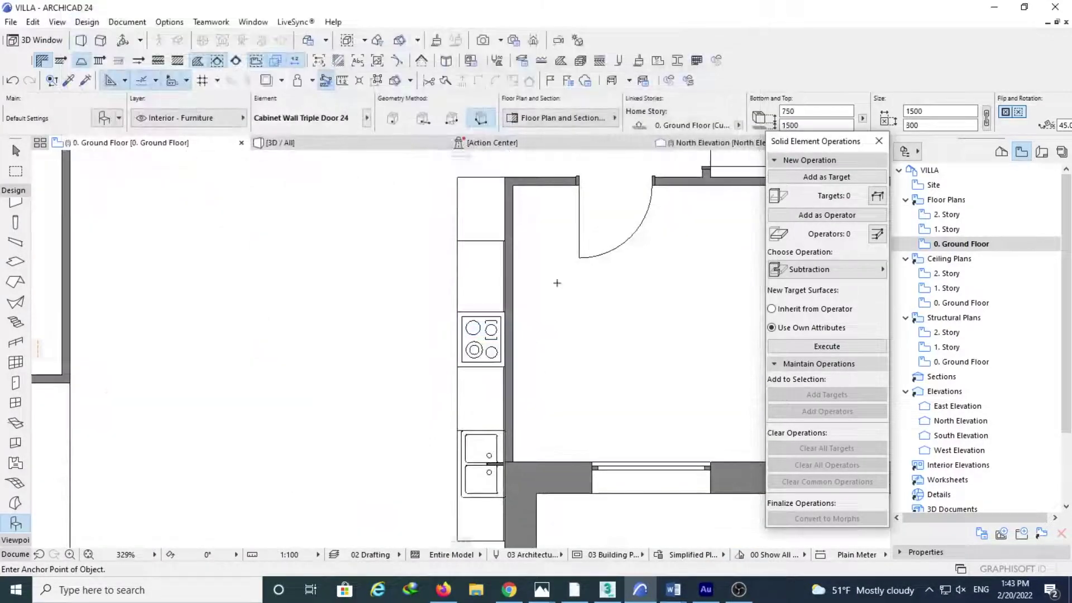
{"action": "middle_click_drag", "start_coordinate": [519, 414], "coordinate": [552, 324]}
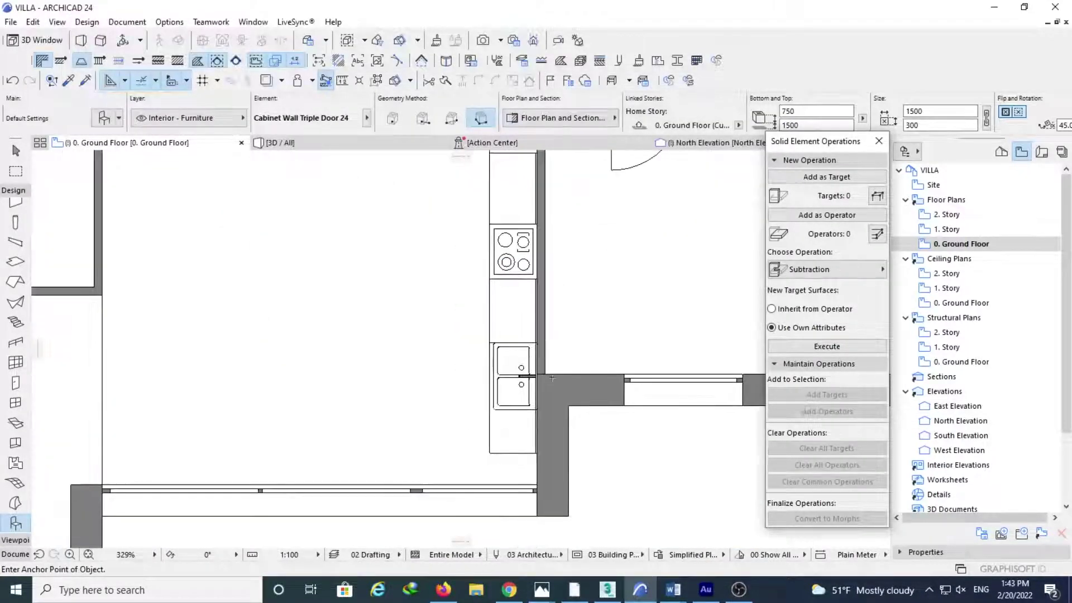
{"action": "left_click", "coordinate": [537, 278]}
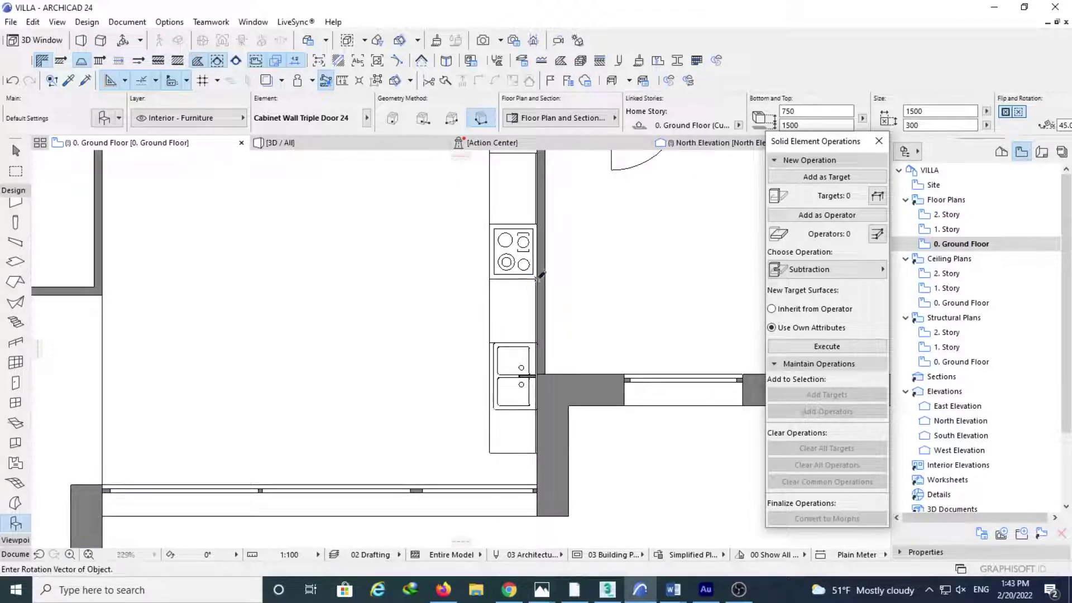
{"action": "left_click", "coordinate": [537, 452]}
{"action": "left_click", "coordinate": [513, 452]}
{"action": "left_click", "coordinate": [285, 142]}
{"action": "middle_click_drag", "start_coordinate": [496, 340], "coordinate": [477, 391]}
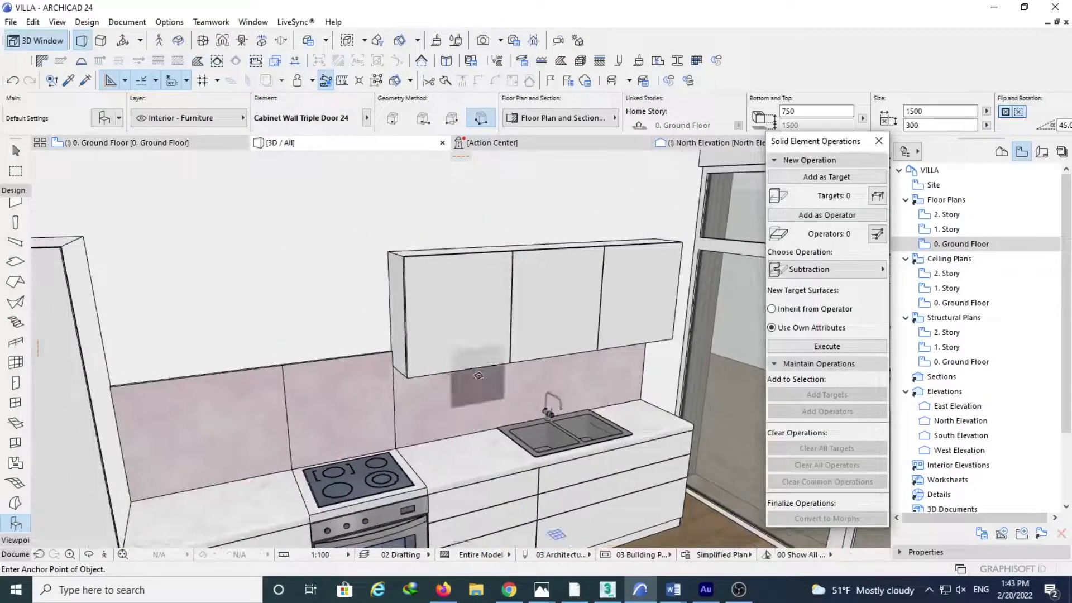
Step: Set the triple-door wall cabinet's bottom elevation to 1600
{"action": "key", "text": "Escape"}
{"action": "left_click", "coordinate": [392, 265]}
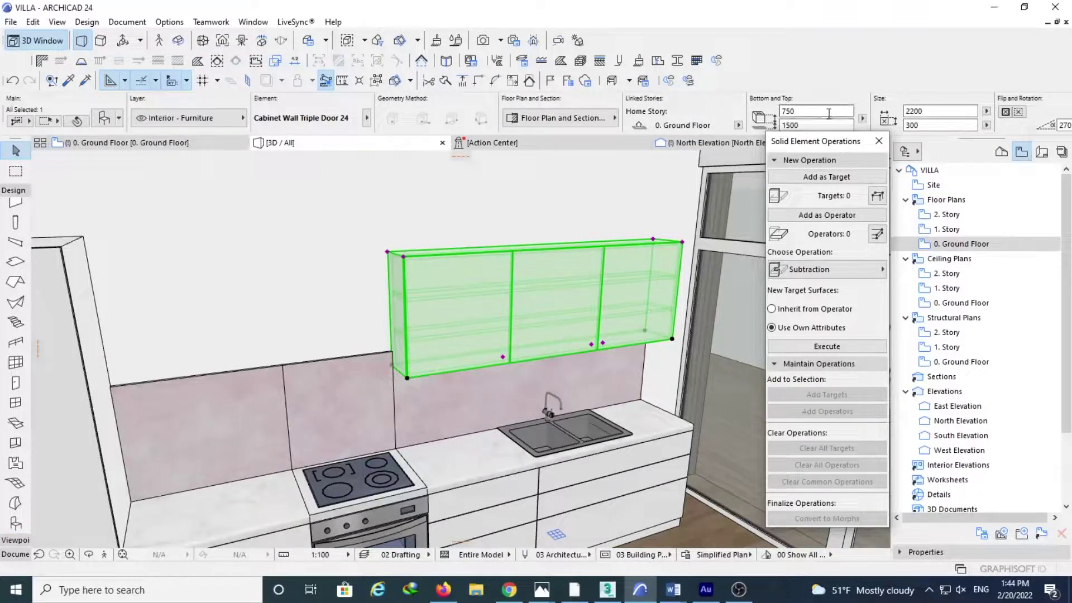
{"action": "left_click_drag", "start_coordinate": [820, 125], "coordinate": [744, 134]}
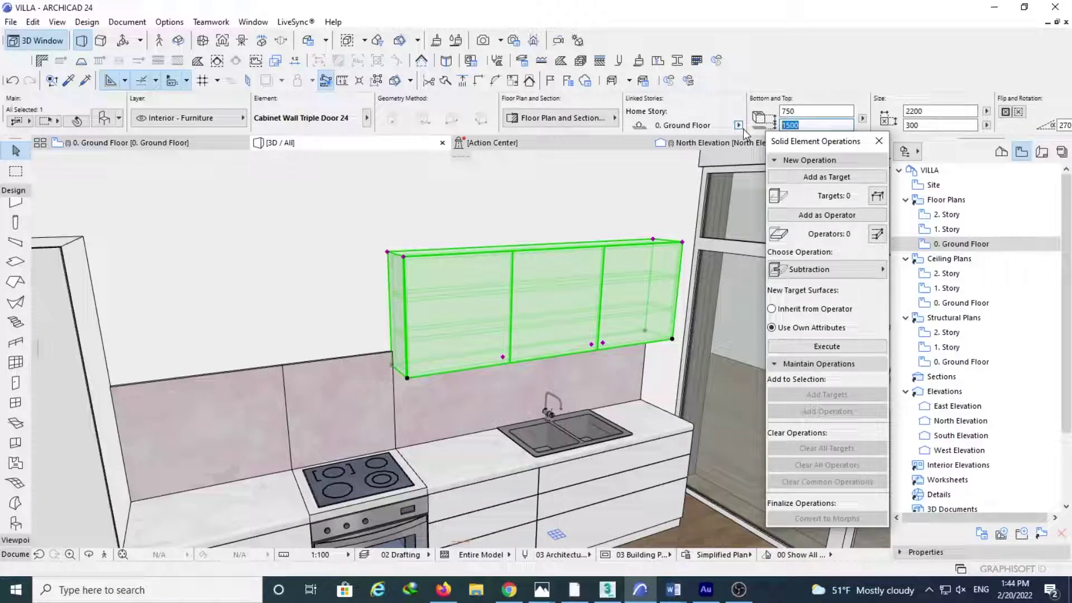
{"action": "type", "text": "1600"}
{"action": "key", "text": "Return"}
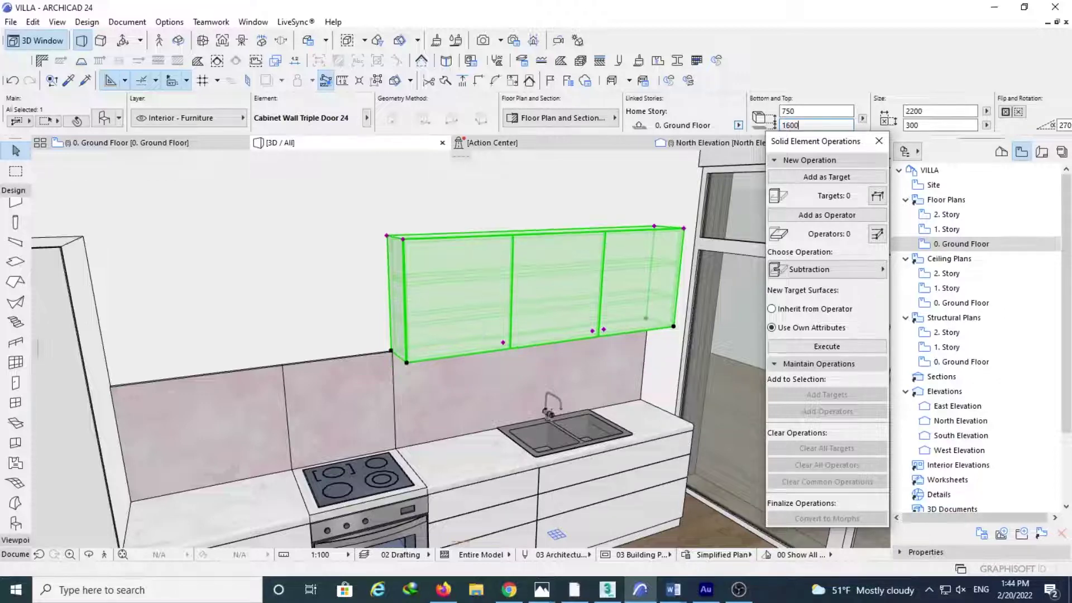
{"action": "key", "text": "Escape"}
Step: Compare the raised wall cabinet and the wall above the cooktop with the reference kitchen photo
{"action": "middle_click_drag", "start_coordinate": [515, 424], "coordinate": [365, 377]}
{"action": "left_click", "coordinate": [541, 589]}
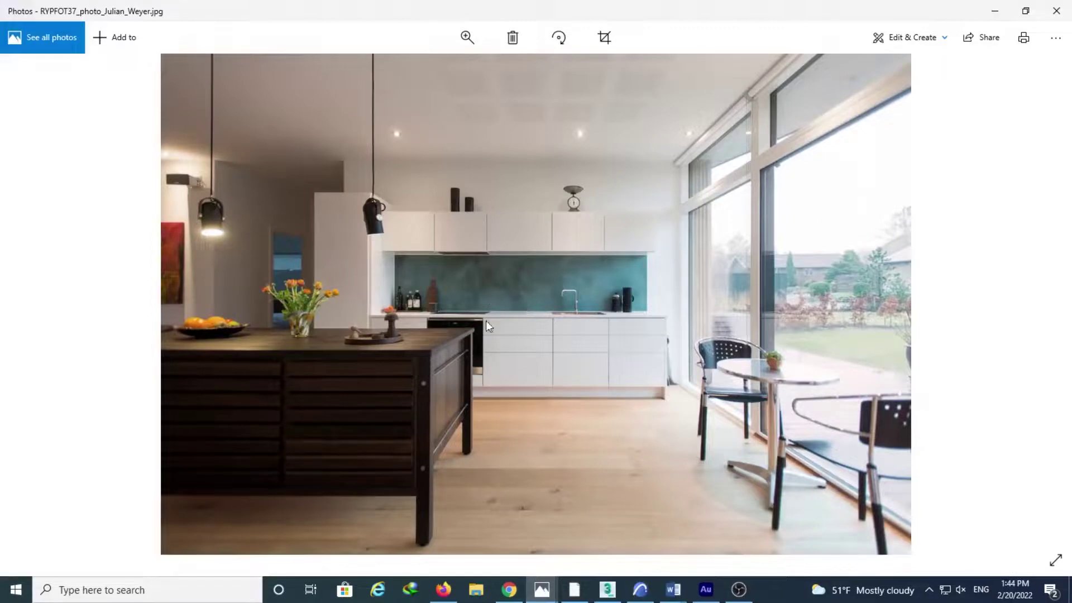
{"action": "left_click", "coordinate": [995, 11]}
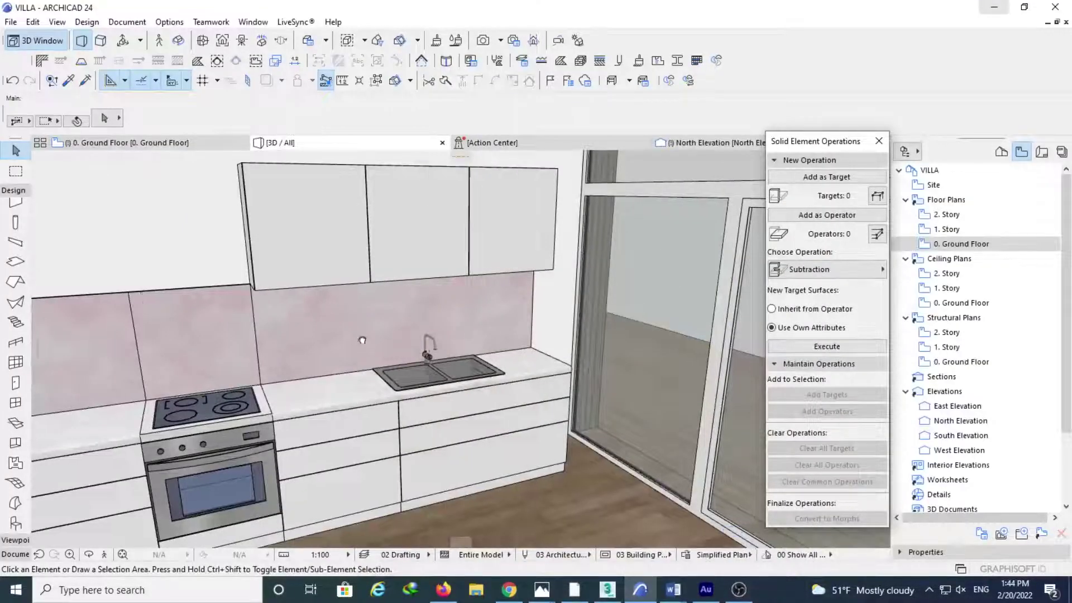
{"action": "middle_click_drag", "start_coordinate": [494, 239], "coordinate": [436, 302], "text": "shift"}
{"action": "middle_click_drag", "start_coordinate": [320, 408], "coordinate": [351, 312]}
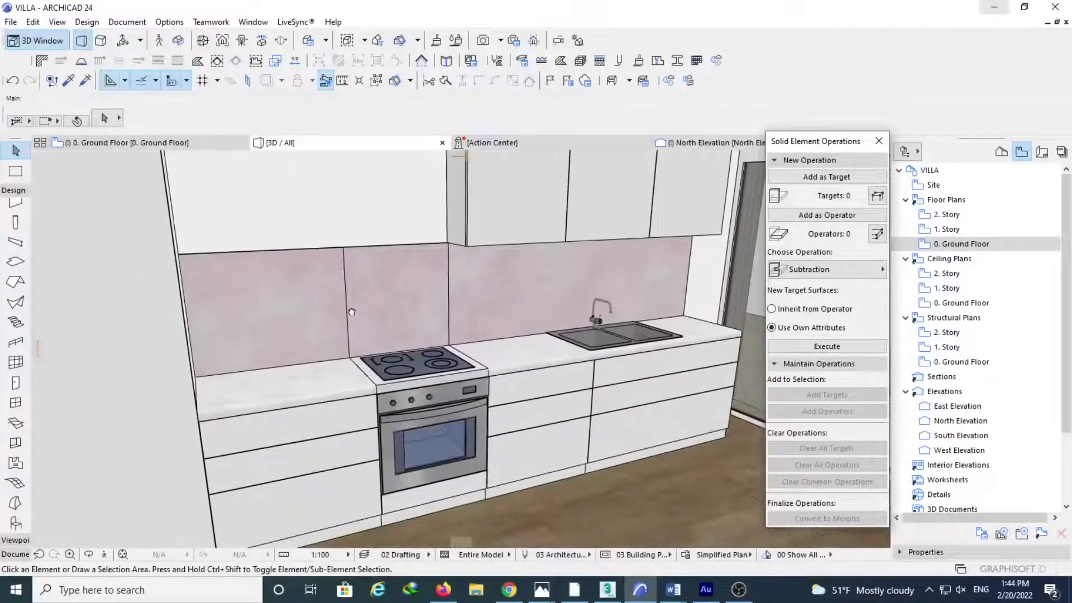
Step: Look up the wall cabinets over the cooktop in the kitchen reference photo in Photos and return to the ARCHICAD project
{"action": "left_click", "coordinate": [550, 595]}
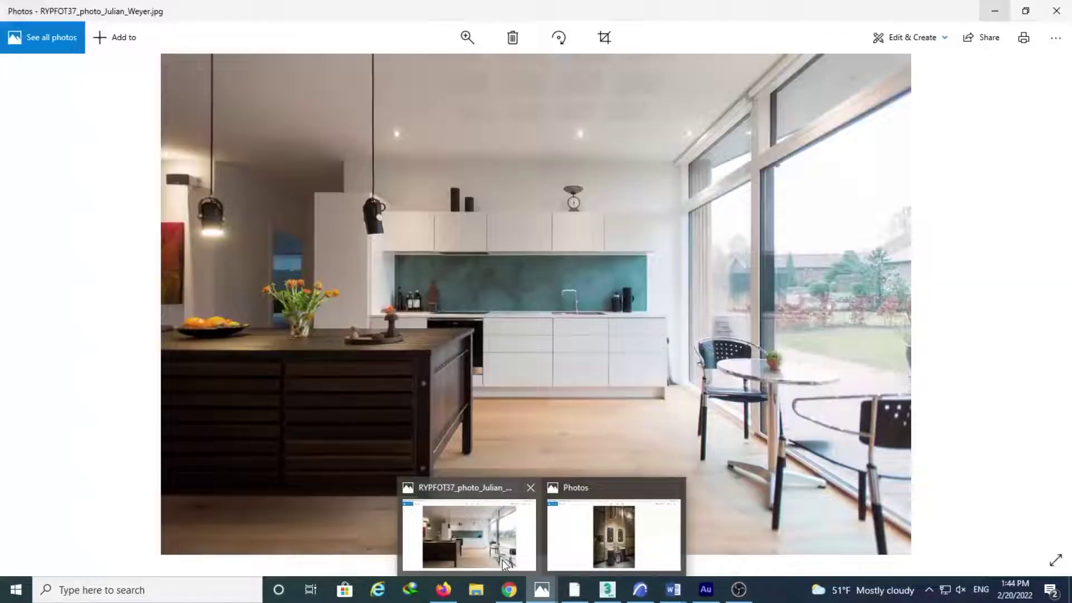
{"action": "left_click", "coordinate": [501, 560]}
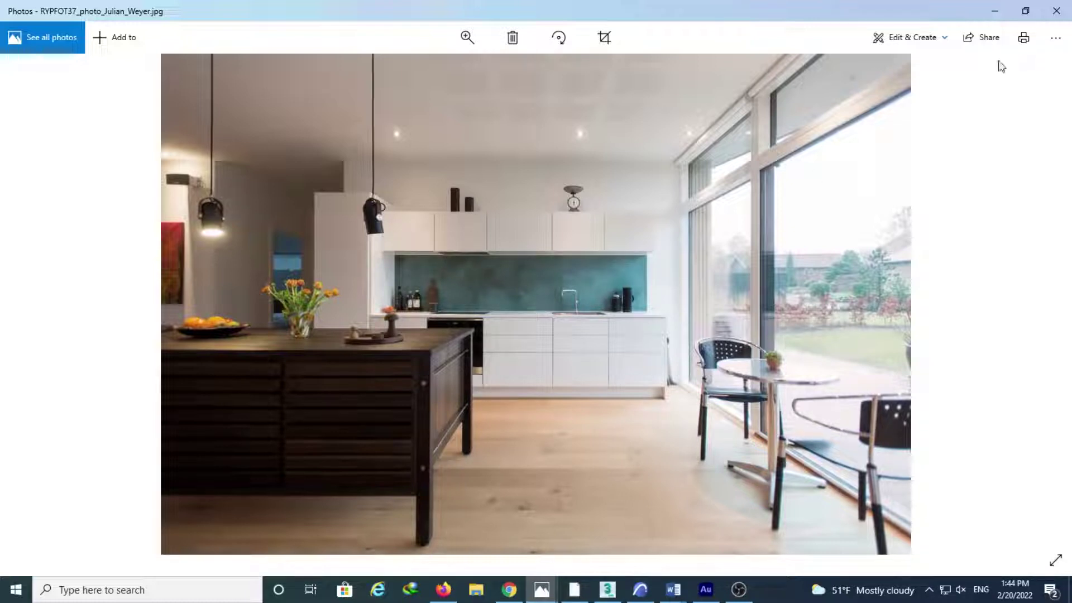
{"action": "left_click", "coordinate": [995, 10]}
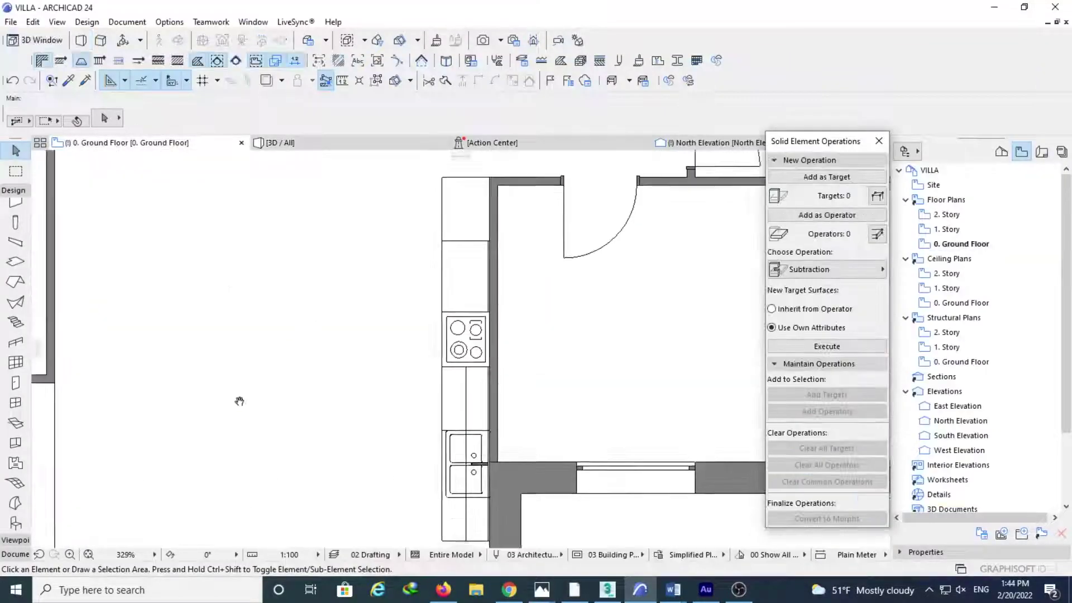
Step: Choose Cabinet Wall Single Door 24 as the default object and set its cabinet surface to Paint - Glossy White
{"action": "middle_click_drag", "start_coordinate": [239, 401], "coordinate": [237, 406]}
{"action": "double_click", "coordinate": [15, 523]}
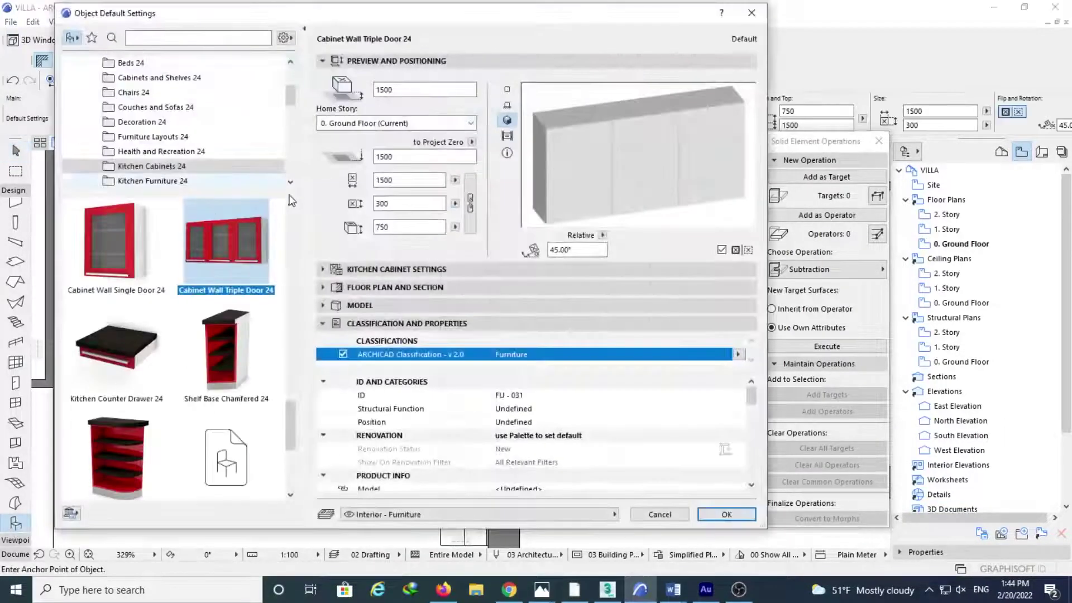
{"action": "left_click", "coordinate": [116, 241]}
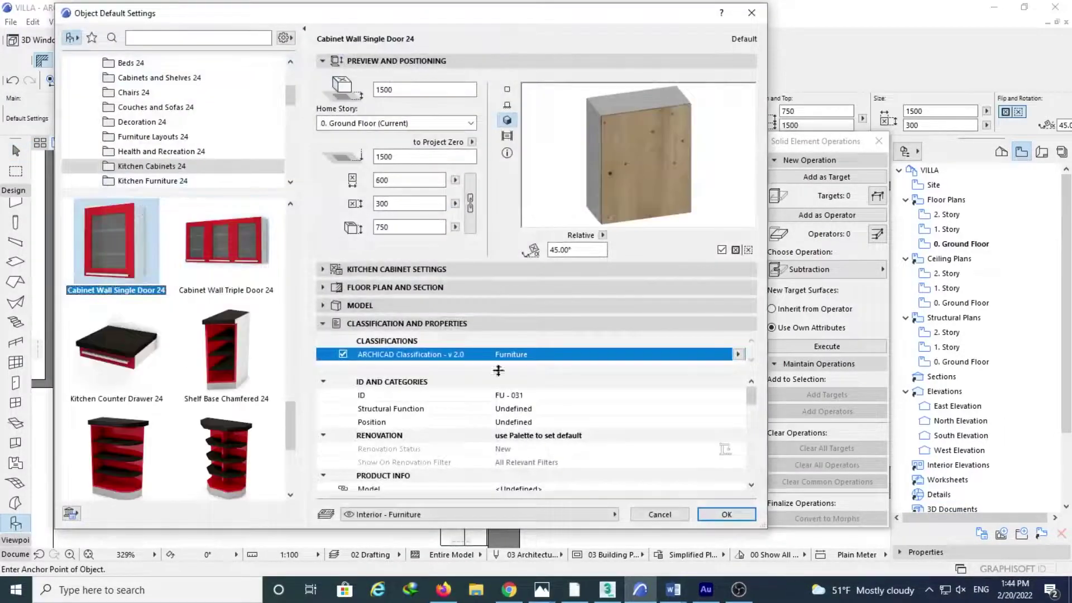
{"action": "left_click", "coordinate": [397, 269]}
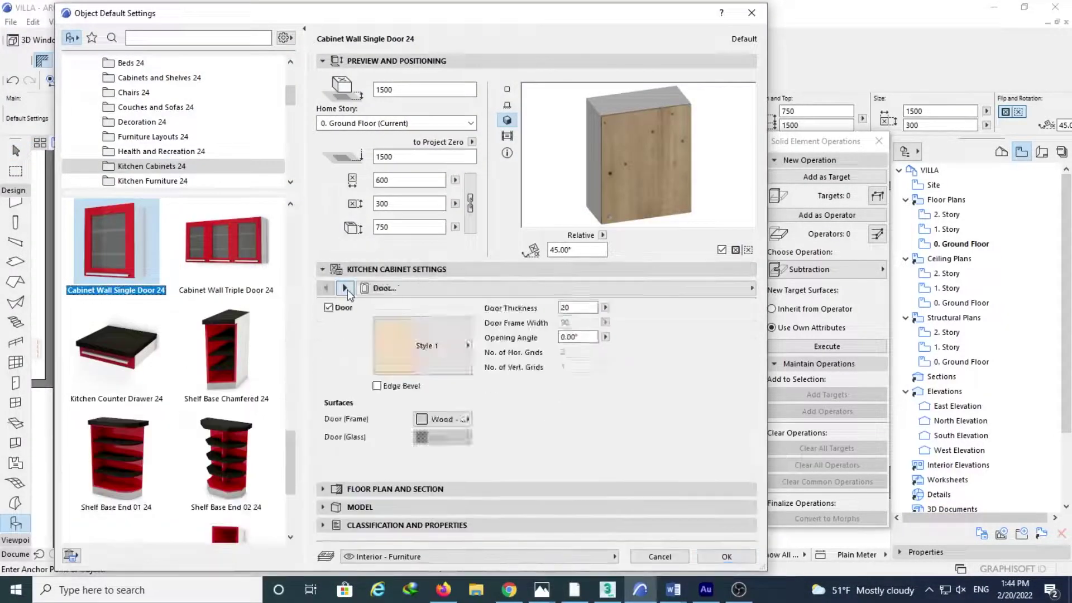
{"action": "left_click", "coordinate": [601, 412]}
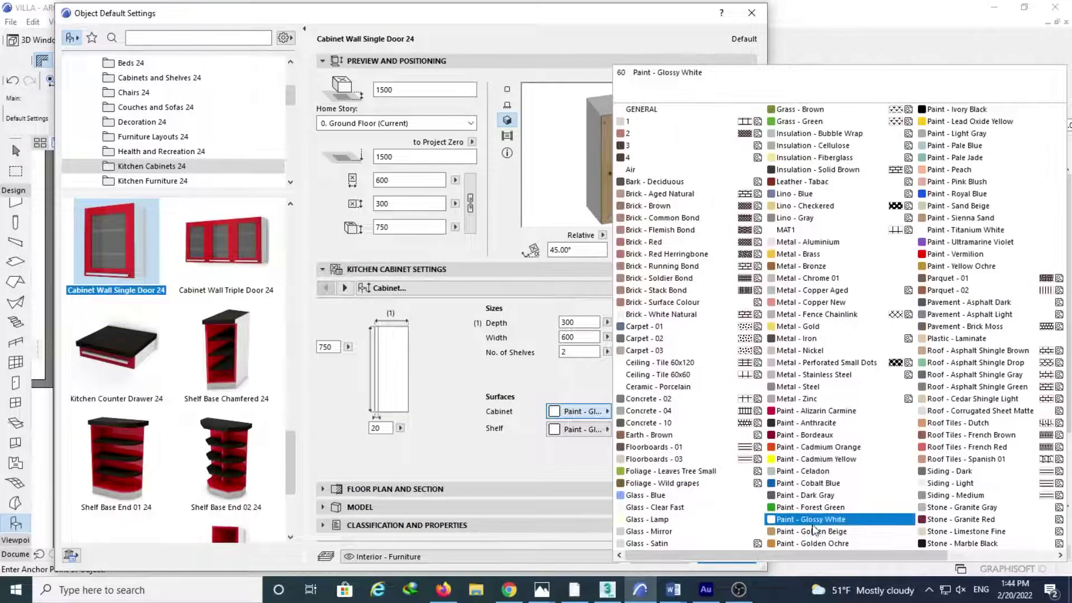
{"action": "left_click", "coordinate": [812, 521]}
Step: Set the single-door cabinet's door frame surface to Paint - Glossy White, remove its knob and accept the settings
{"action": "left_click", "coordinate": [345, 288]}
{"action": "left_click", "coordinate": [455, 419]}
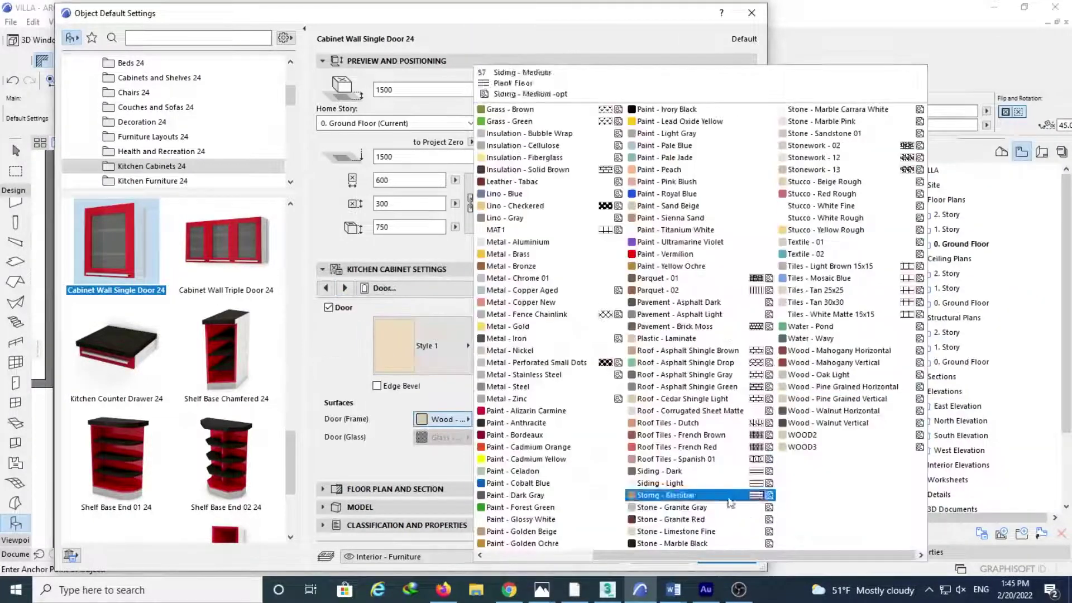
{"action": "left_click", "coordinate": [550, 530]}
{"action": "left_click", "coordinate": [725, 556]}
Step: Place two single-door wall cabinets along the wall, one 700 wide over the cooktop and one 900 wide beside it up to the tall cabinet
{"action": "left_click", "coordinate": [496, 285]}
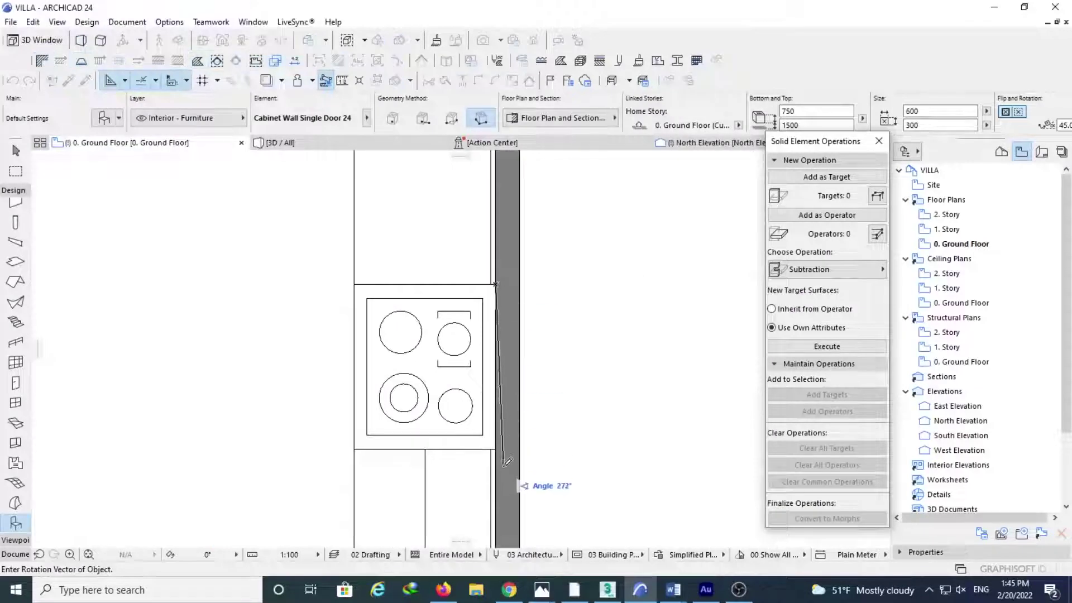
{"action": "left_click", "coordinate": [430, 444]}
{"action": "scroll", "coordinate": [424, 457], "scroll_direction": "down", "scroll_amount": 3}
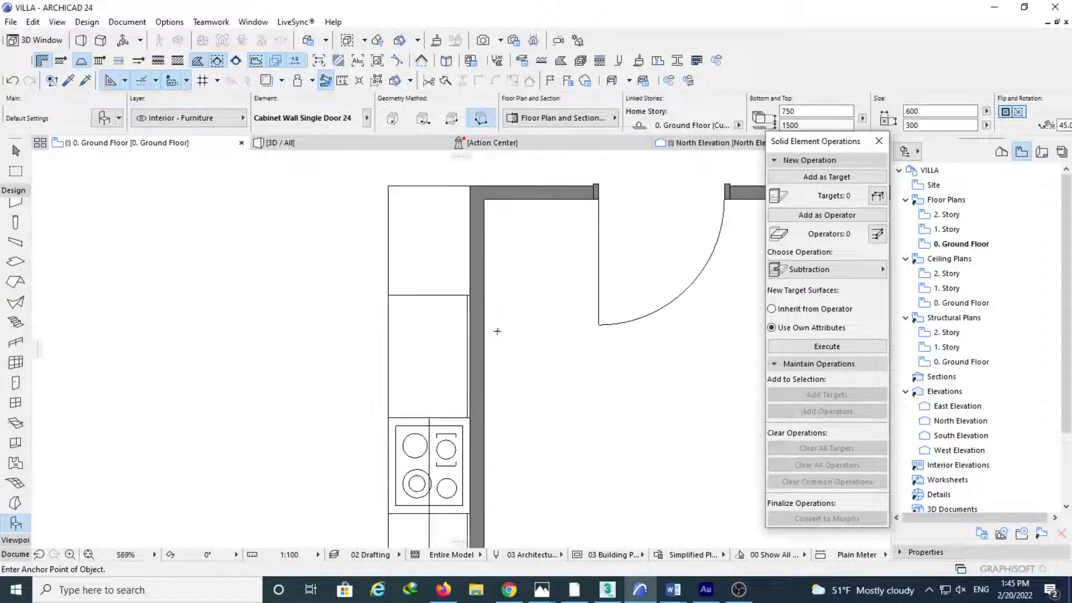
{"action": "left_click", "coordinate": [470, 294]}
{"action": "left_click", "coordinate": [478, 406]}
Step: Set the bottom elevation of both single-door wall cabinets to 1600
{"action": "left_click", "coordinate": [16, 151]}
{"action": "left_click", "coordinate": [442, 411]}
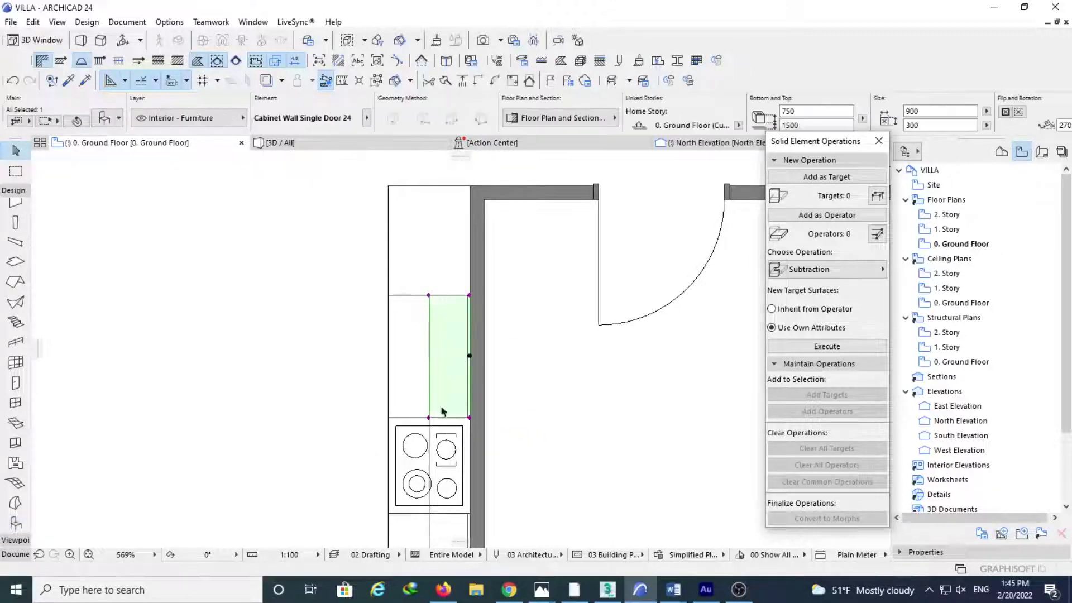
{"action": "middle_click_drag", "start_coordinate": [437, 440], "coordinate": [447, 358]}
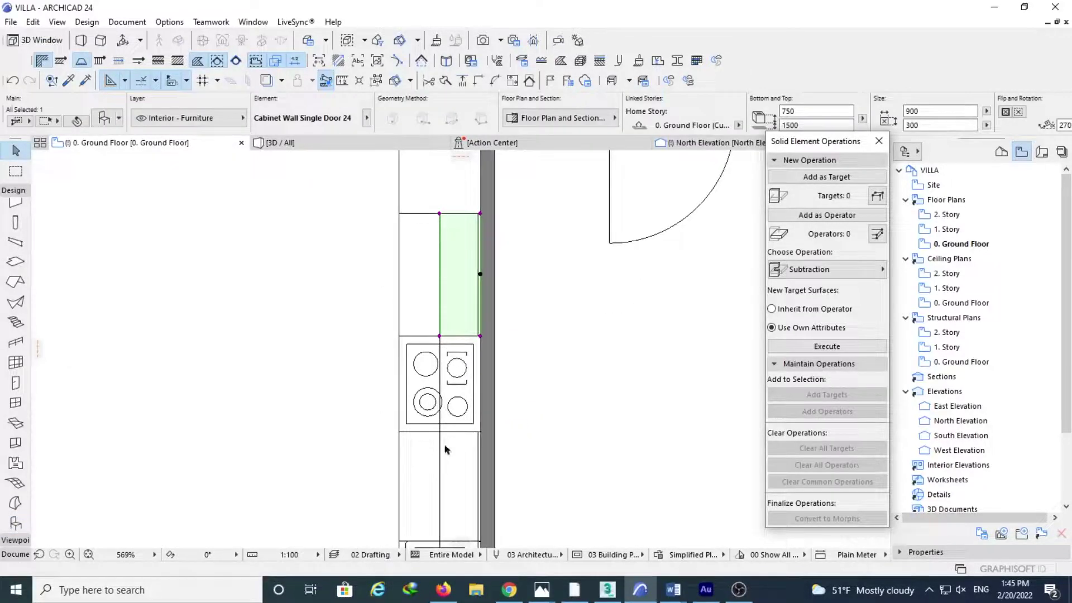
{"action": "left_click", "coordinate": [440, 383], "text": "shift"}
{"action": "left_click", "coordinate": [798, 125]}
{"action": "type", "text": "1"}
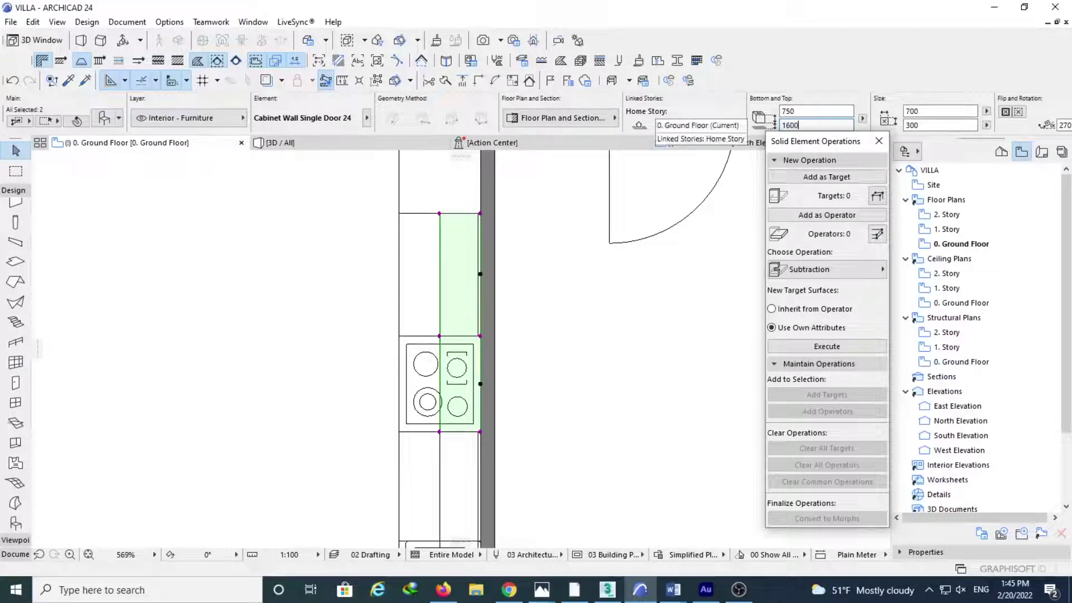
Step: Inspect the row of wall cabinets in 3D from the front and from below, and return to the ground floor plan
{"action": "left_click", "coordinate": [327, 143]}
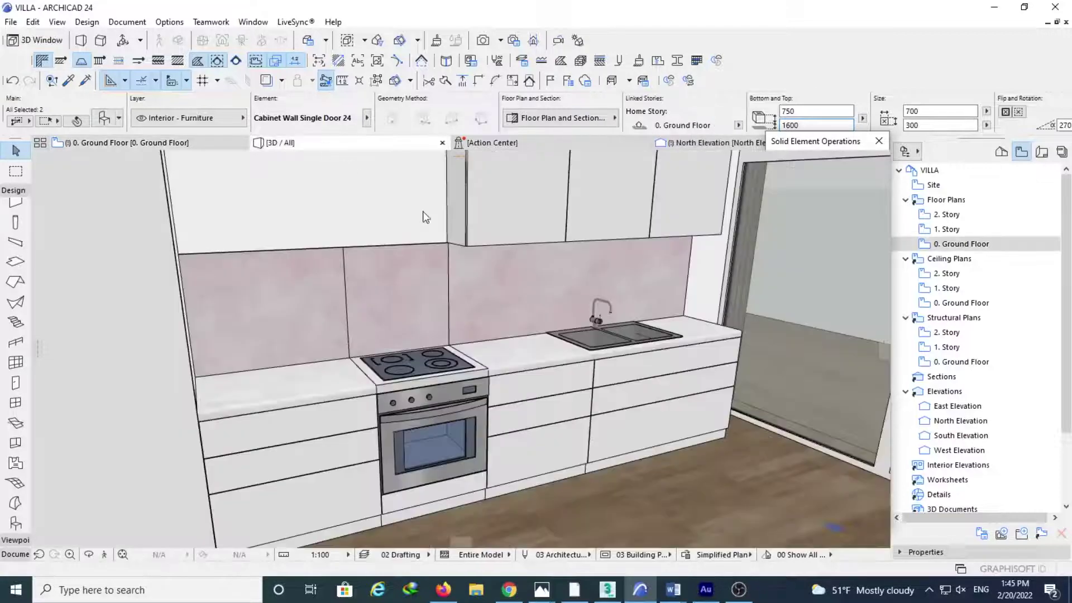
{"action": "scroll", "coordinate": [516, 329], "scroll_direction": "down", "scroll_amount": 1}
{"action": "middle_click_drag", "start_coordinate": [516, 329], "coordinate": [494, 351]}
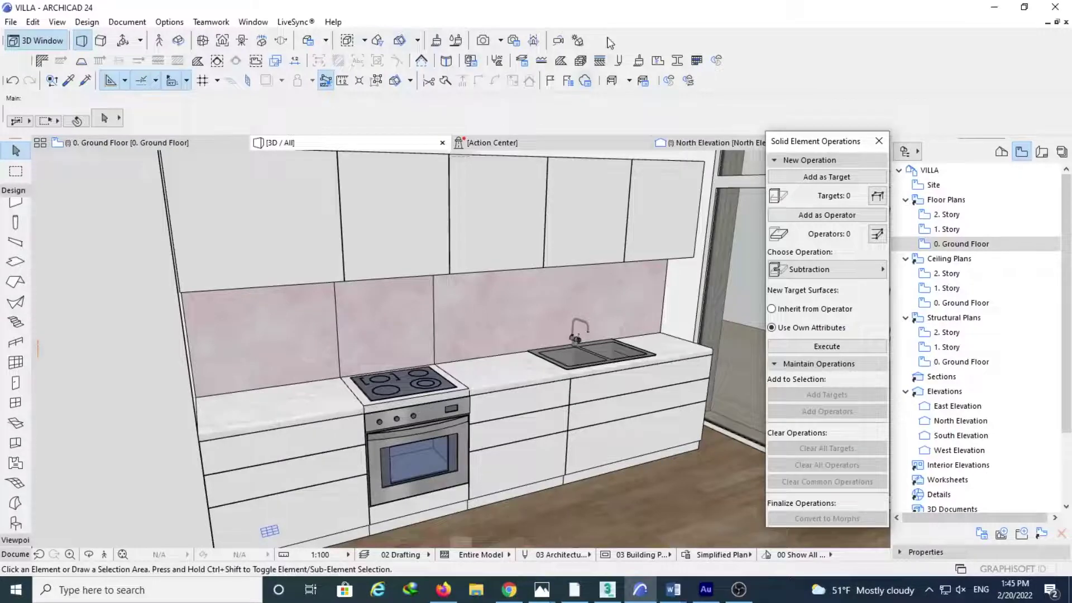
{"action": "left_click", "coordinate": [178, 41]}
{"action": "left_click_drag", "start_coordinate": [459, 254], "coordinate": [436, 185]}
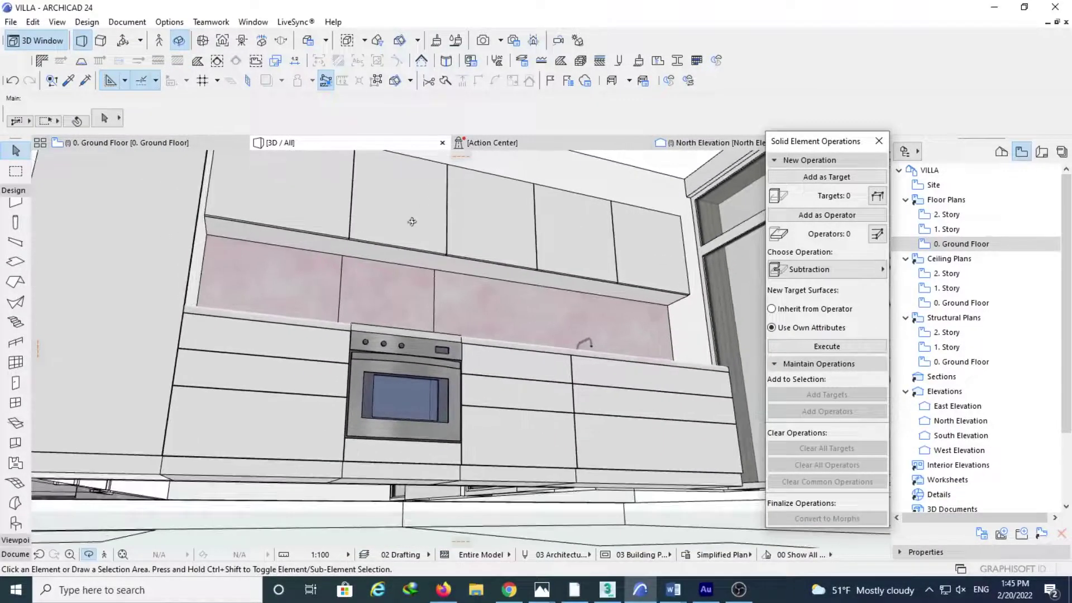
{"action": "middle_click_drag", "start_coordinate": [383, 243], "coordinate": [413, 360]}
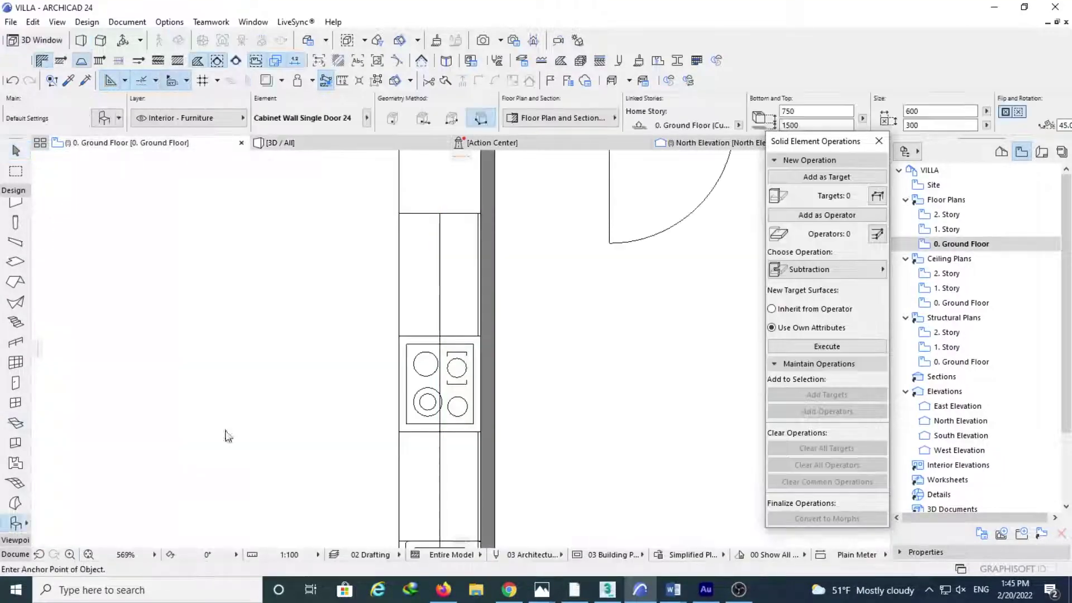
Step: Choose the Hood 24 appliance as the default object with the wall-mounted style that has a flat rectangular base and a box chimney
{"action": "key", "text": "ctrl+t"}
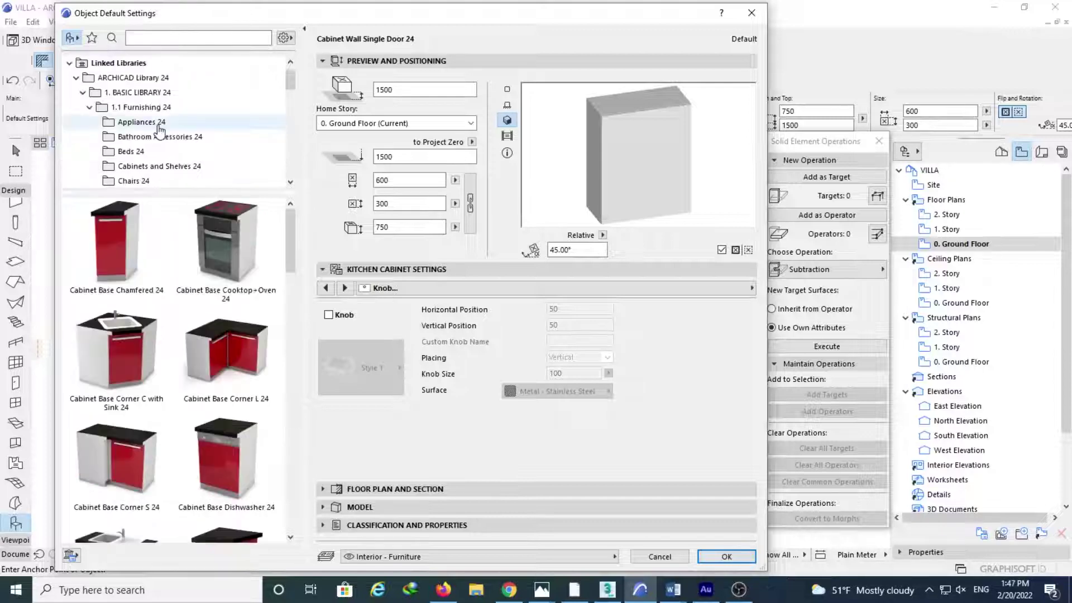
{"action": "left_click", "coordinate": [158, 125]}
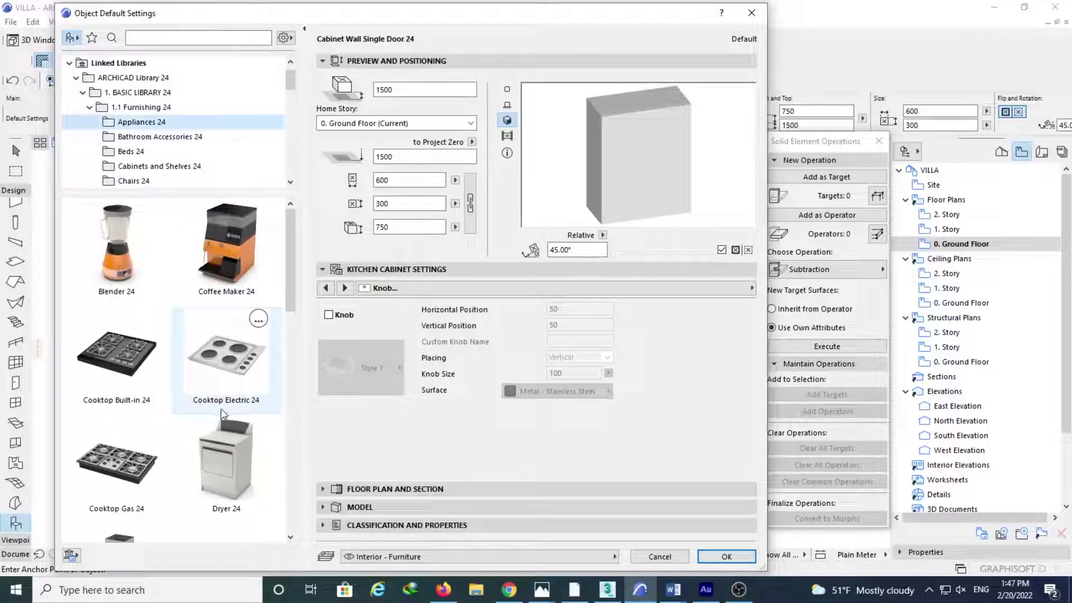
{"action": "scroll", "coordinate": [222, 413], "scroll_direction": "down", "scroll_amount": 5}
{"action": "left_click", "coordinate": [125, 314]}
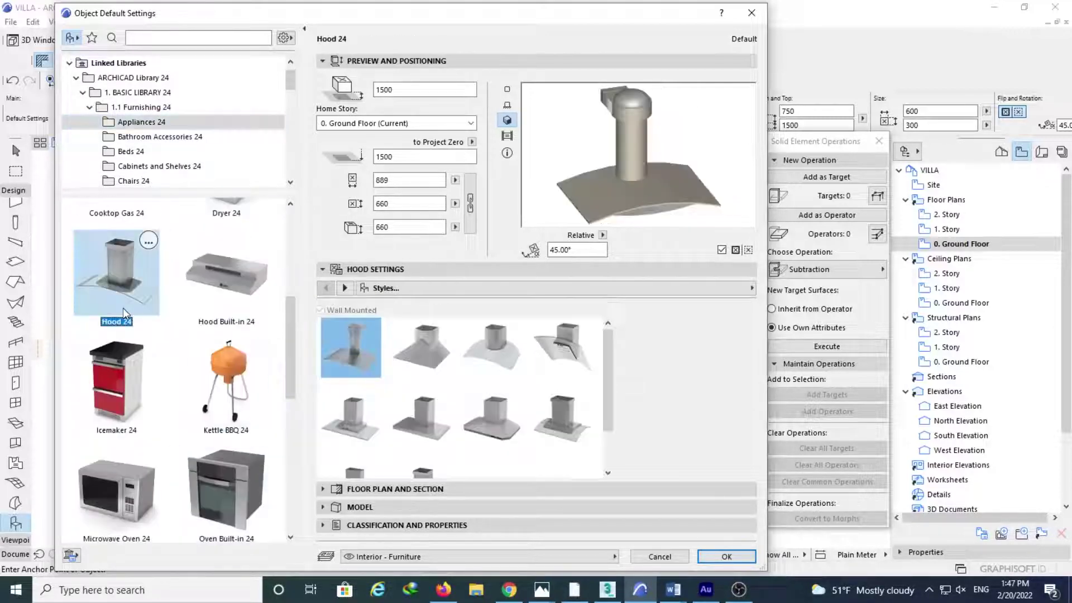
{"action": "left_click", "coordinate": [224, 277]}
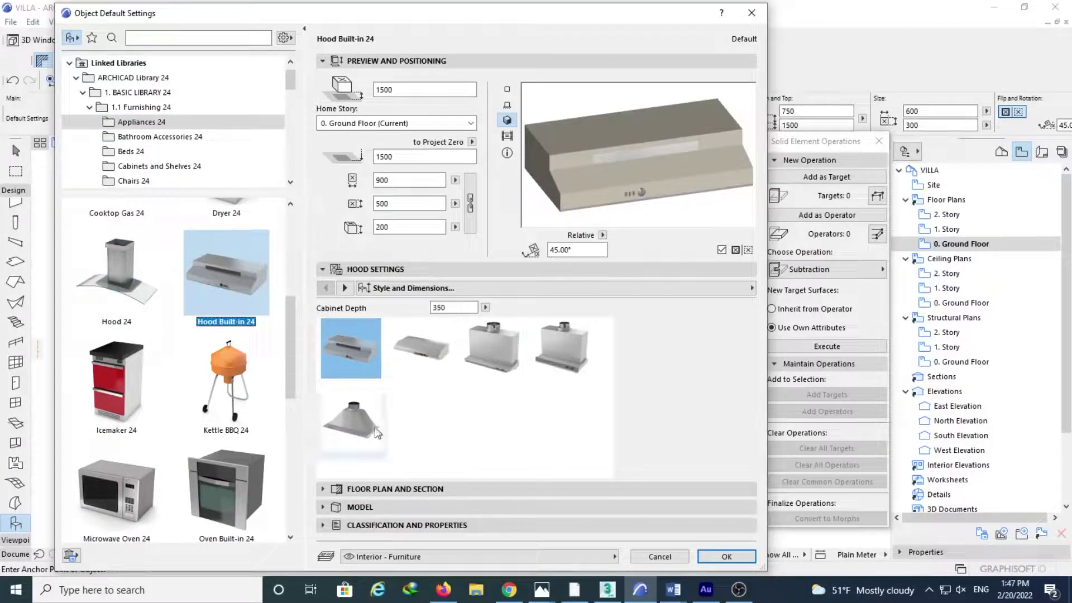
{"action": "left_click", "coordinate": [117, 270]}
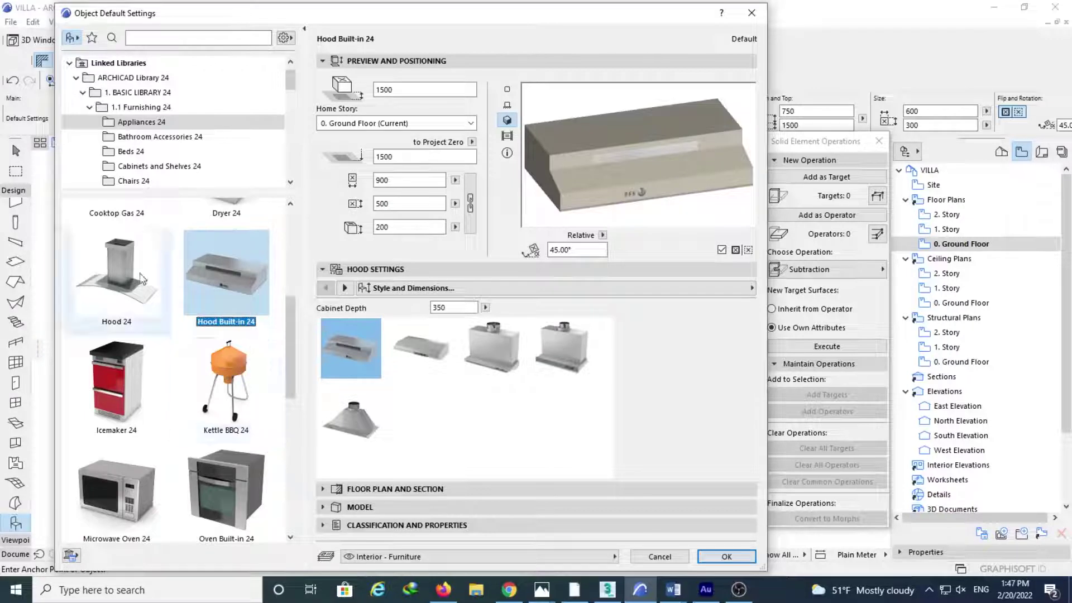
{"action": "scroll", "coordinate": [570, 407], "scroll_direction": "down", "scroll_amount": 1}
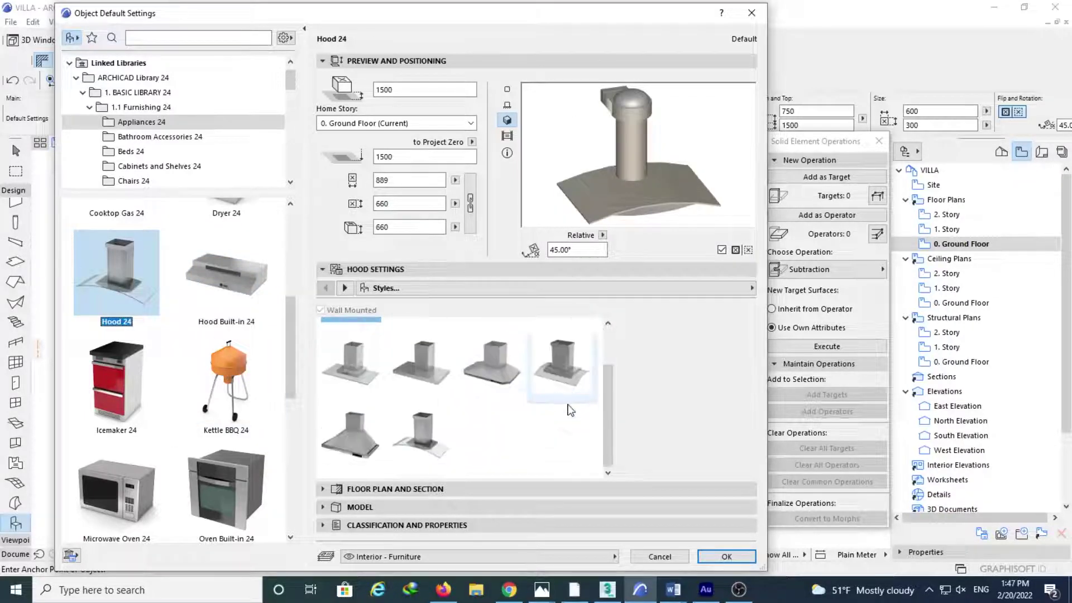
{"action": "left_click", "coordinate": [451, 441]}
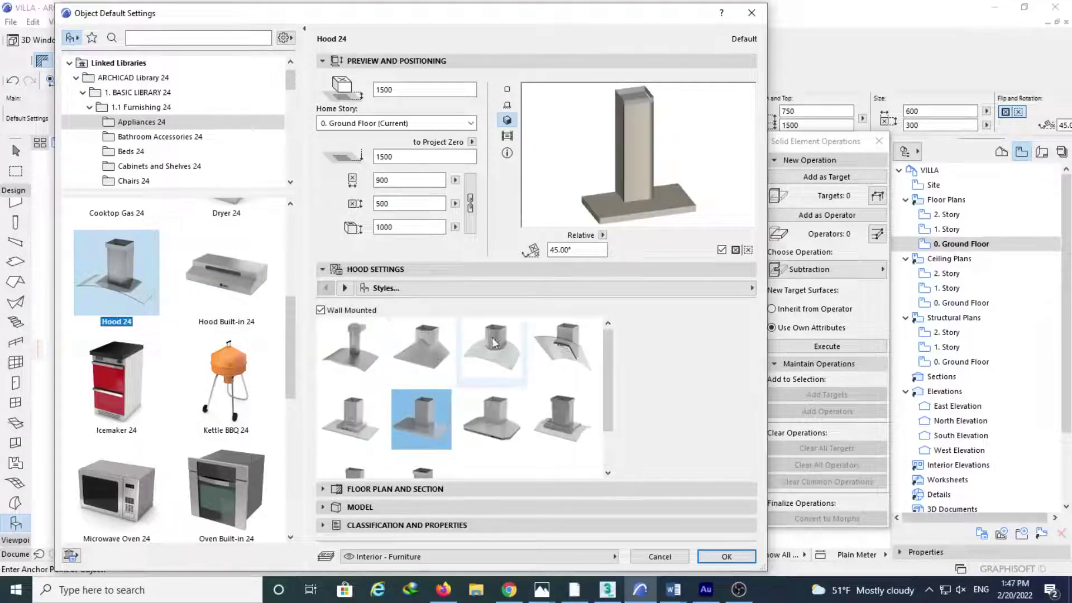
Step: Review the hood's style, connection, floor plan, model and surface settings and accept them
{"action": "scroll", "coordinate": [455, 435], "scroll_direction": "down", "scroll_amount": 1}
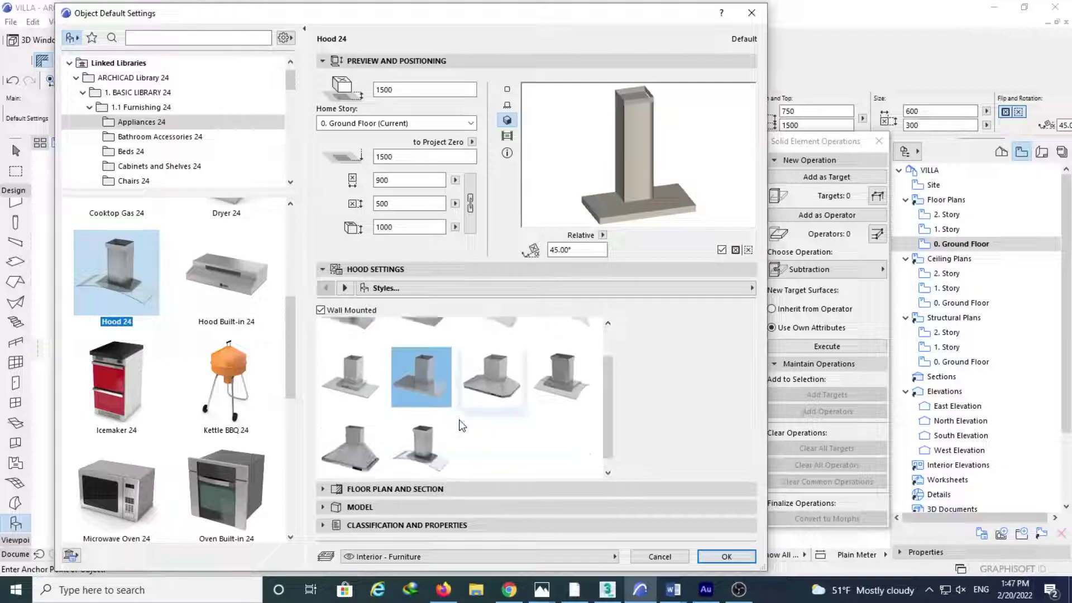
{"action": "left_click", "coordinate": [327, 288]}
{"action": "left_click", "coordinate": [327, 288]}
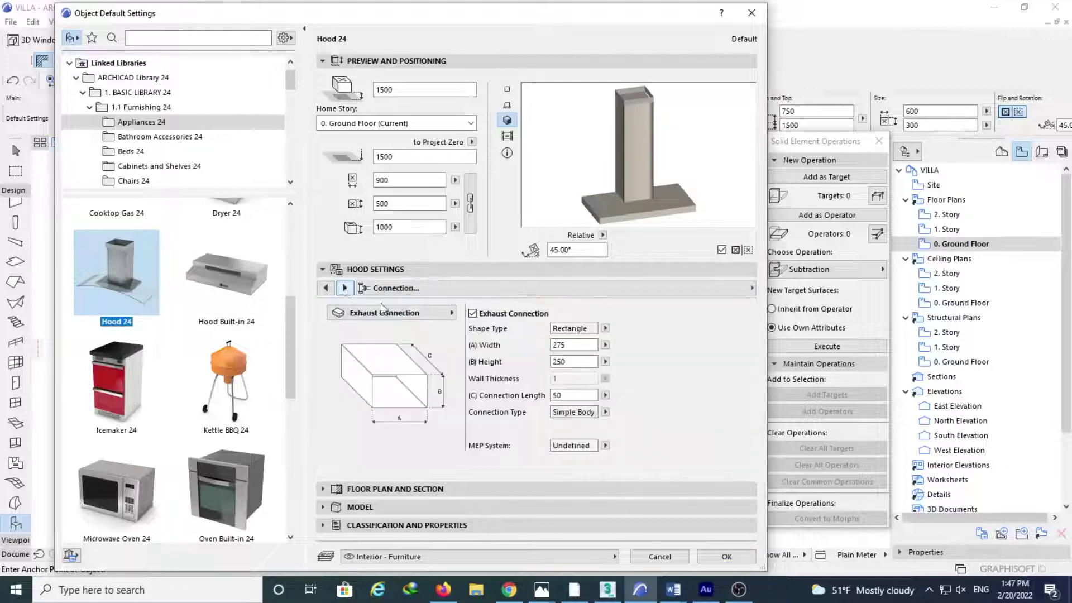
{"action": "left_click", "coordinate": [327, 288]}
{"action": "left_click", "coordinate": [327, 288]}
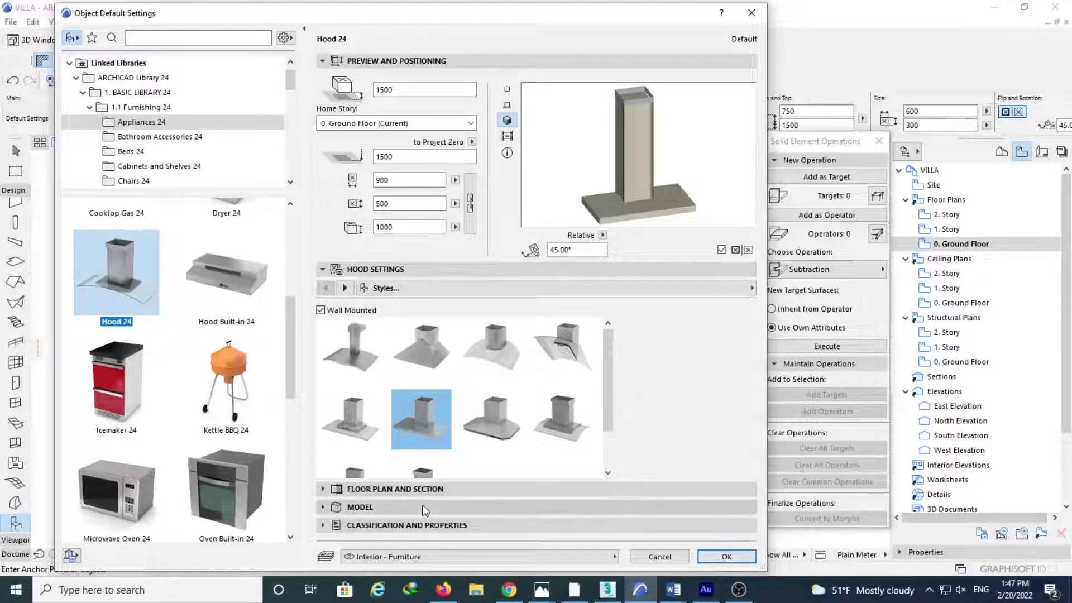
{"action": "left_click", "coordinate": [377, 506]}
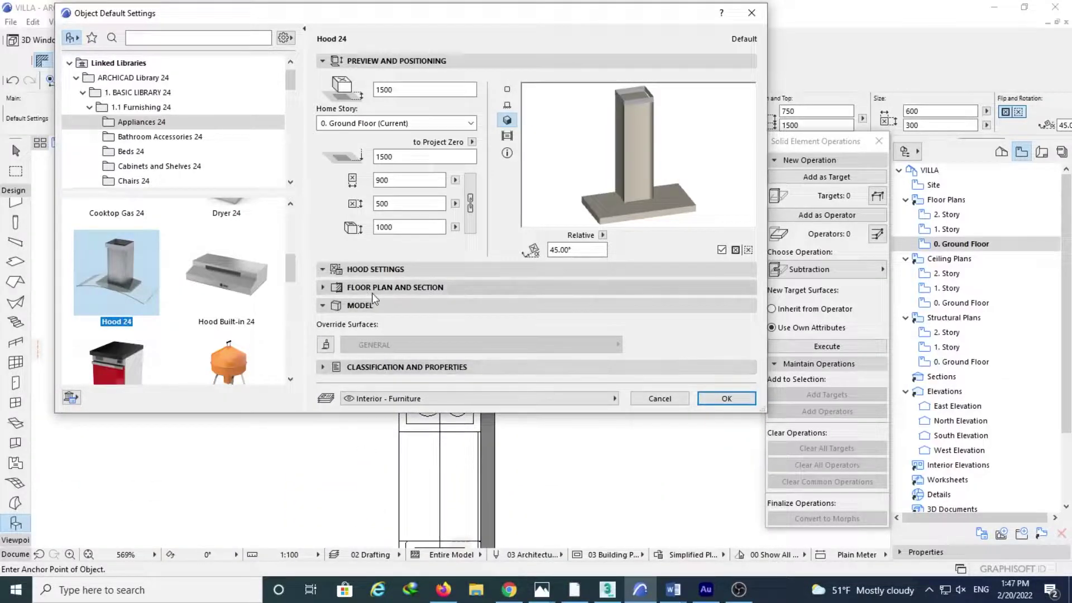
{"action": "left_click", "coordinate": [382, 287]}
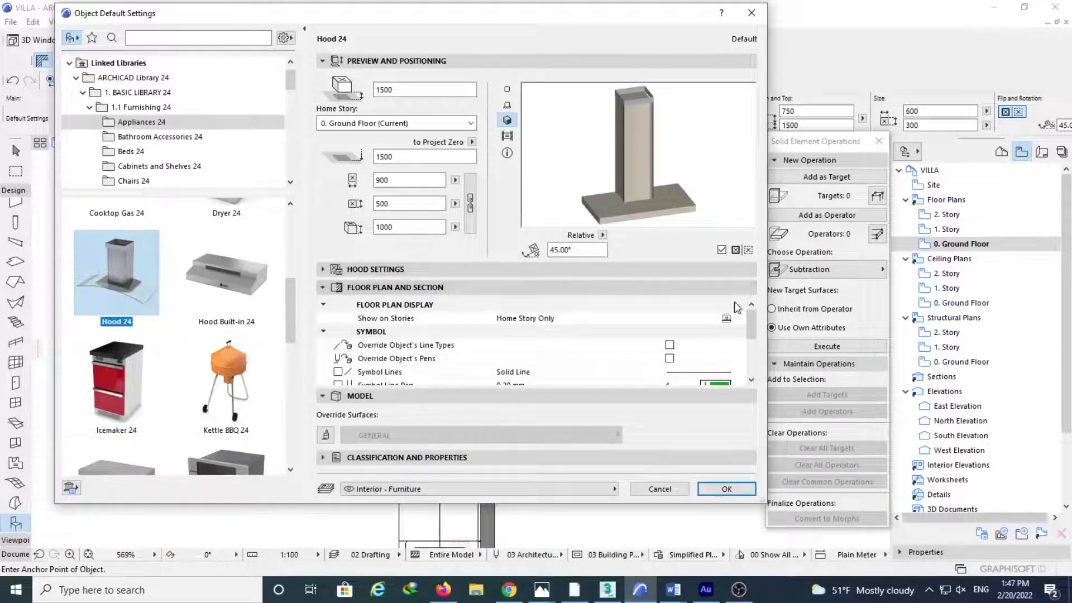
{"action": "left_click", "coordinate": [341, 269]}
{"action": "left_click", "coordinate": [343, 288]}
{"action": "scroll", "coordinate": [643, 378], "scroll_direction": "down", "scroll_amount": 5}
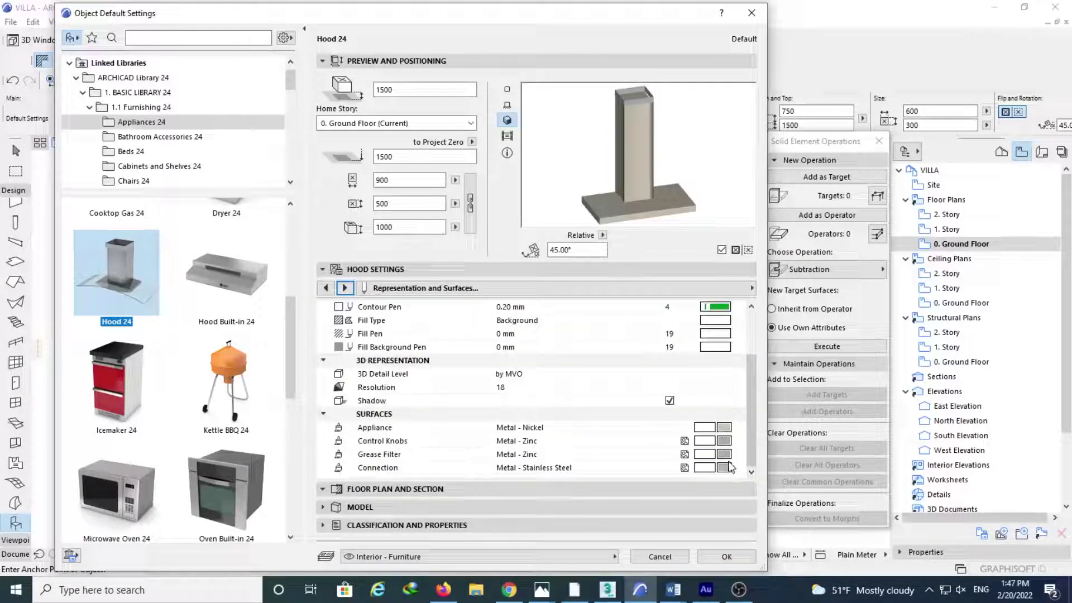
{"action": "left_click", "coordinate": [746, 561]}
Step: Place the hood against the wall at the cooktop's corner, rotated 270° and about 410 deep
{"action": "scroll", "coordinate": [469, 401], "scroll_direction": "up", "scroll_amount": 2}
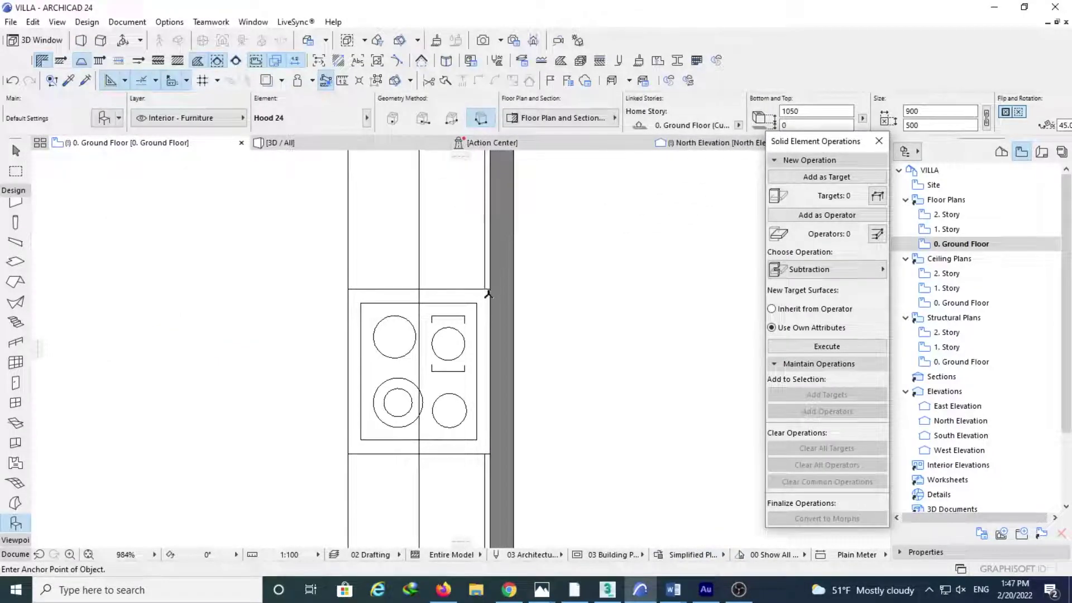
{"action": "left_click", "coordinate": [481, 334]}
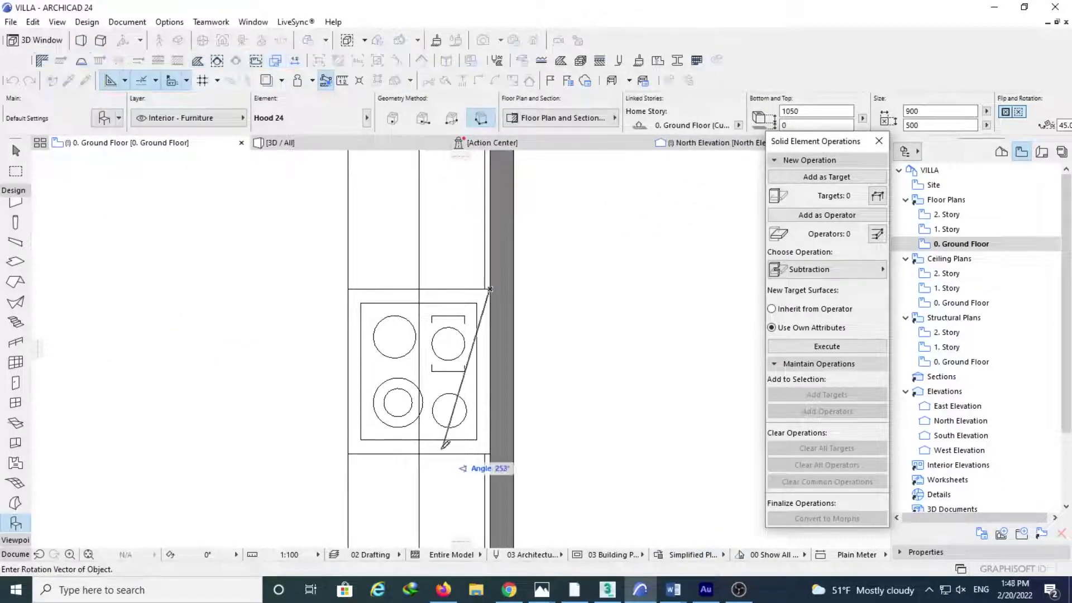
{"action": "left_click", "coordinate": [489, 446]}
{"action": "left_click", "coordinate": [420, 449]}
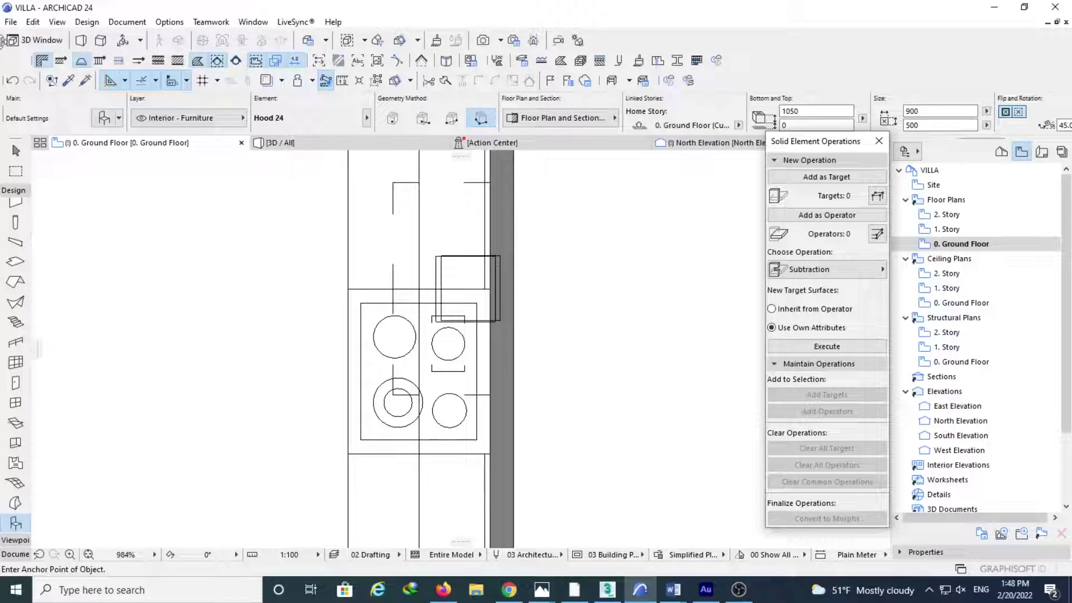
Step: Move the hood 250 along the wall so its corner meets the cooktop cabinet's wall-side corner nearer the sink
{"action": "left_click", "coordinate": [15, 150]}
{"action": "left_click", "coordinate": [393, 394]}
{"action": "key", "text": "ctrl+d"}
{"action": "left_click", "coordinate": [490, 395]}
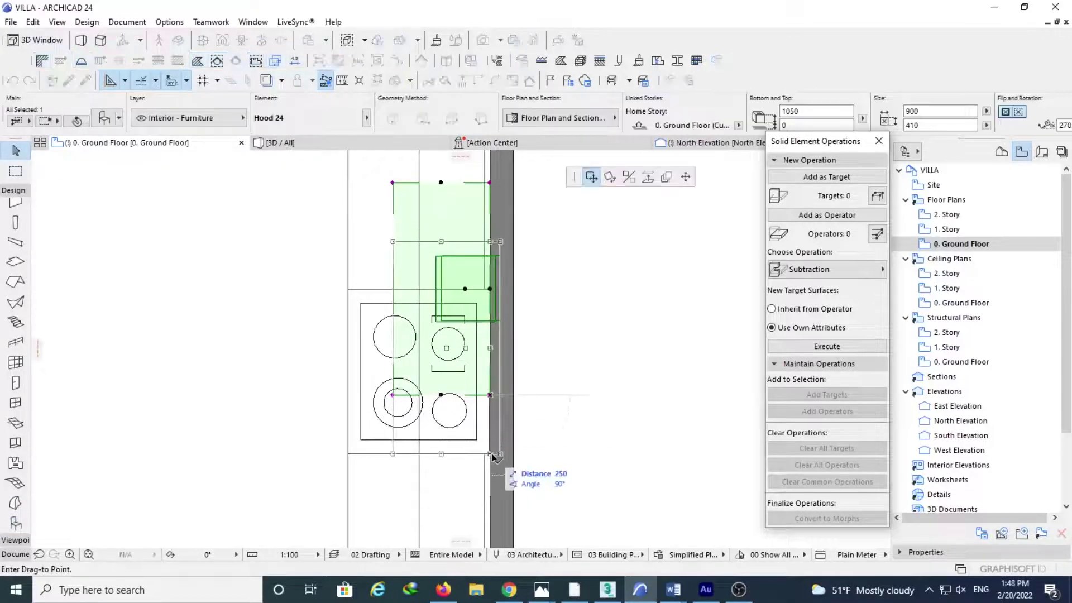
{"action": "left_click", "coordinate": [492, 455]}
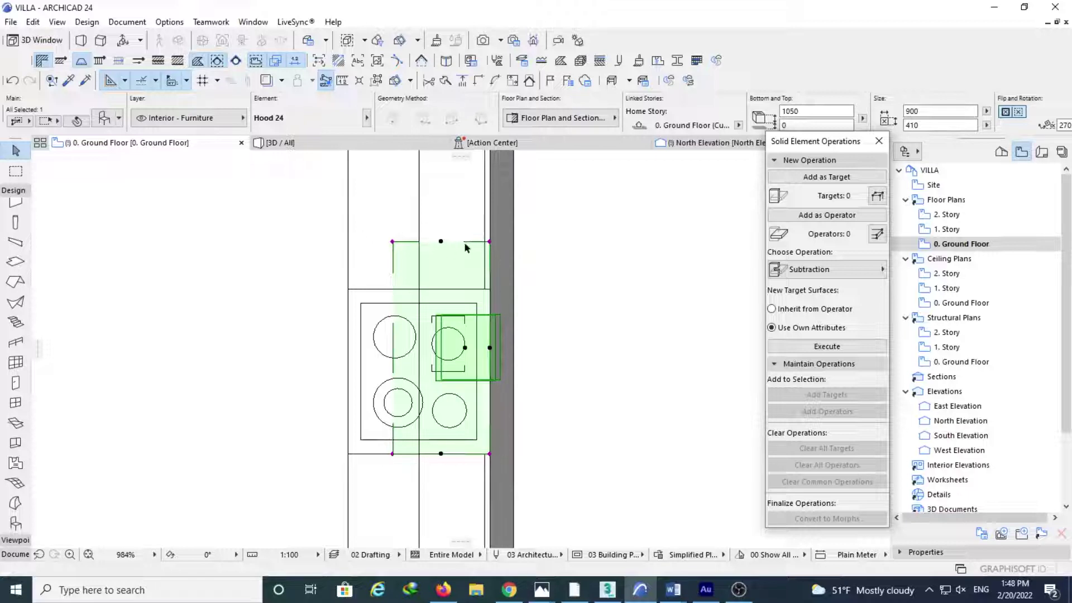
Step: Stretch the hood along the wall to the cooktop cabinet's far edge, making it 700 wide
{"action": "left_click", "coordinate": [393, 245]}
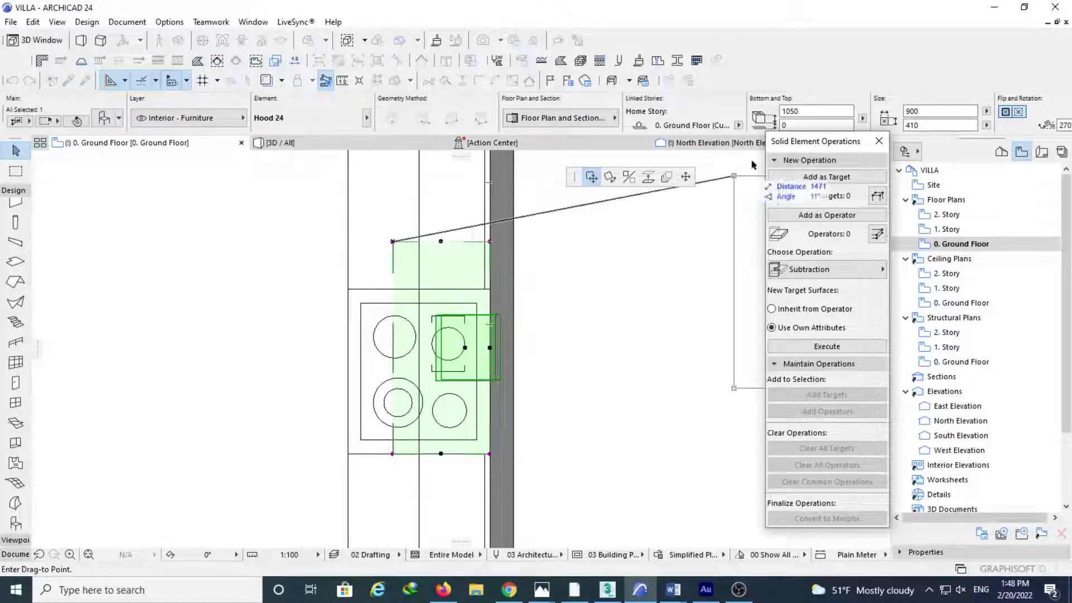
{"action": "left_click", "coordinate": [394, 288]}
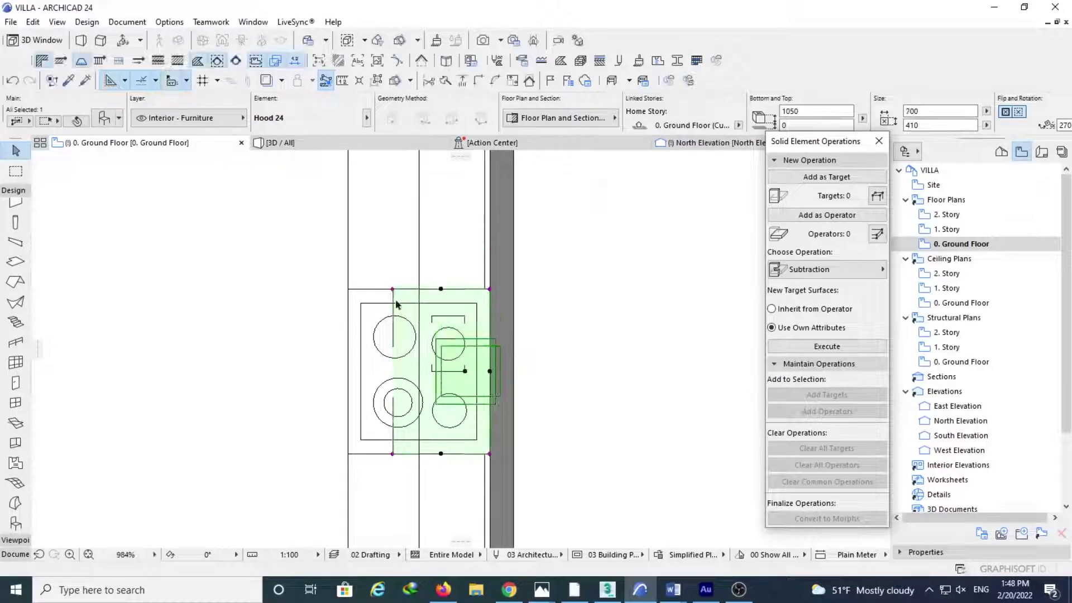
{"action": "left_click", "coordinate": [393, 454]}
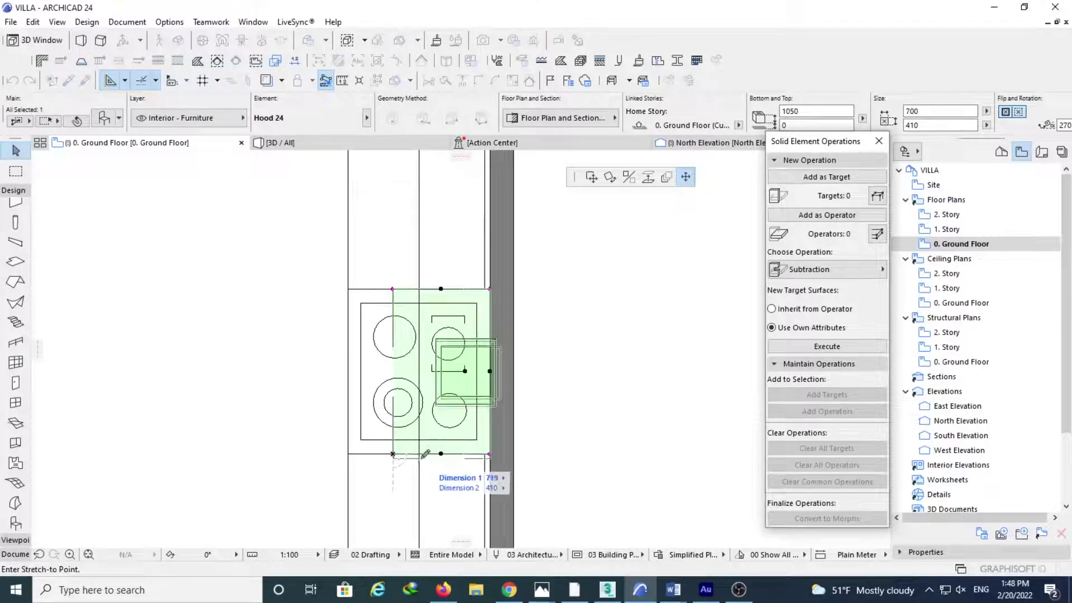
{"action": "key", "text": "Escape"}
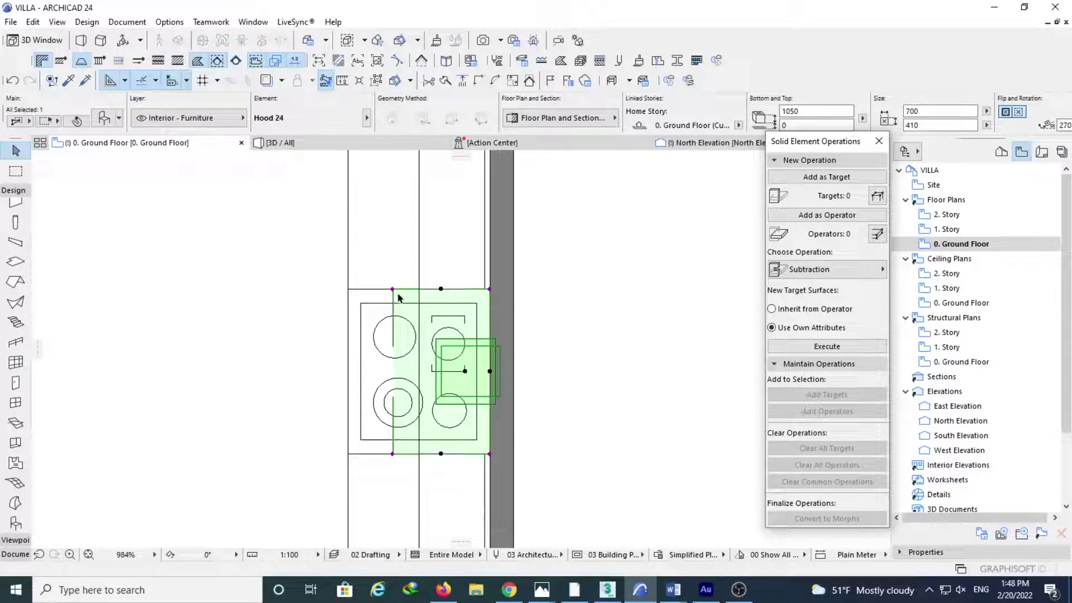
{"action": "key", "text": "Escape"}
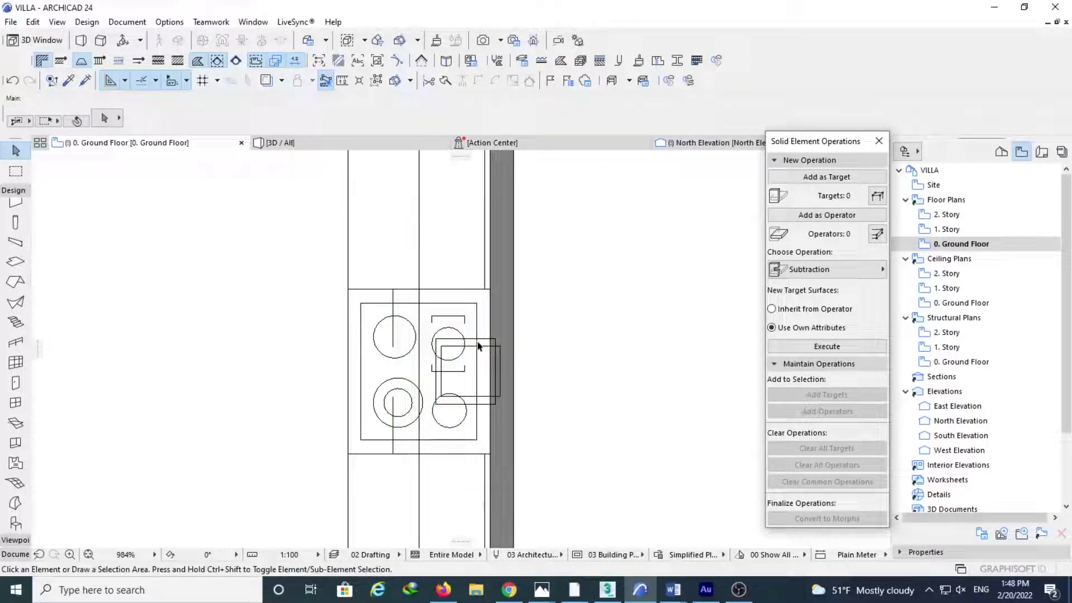
Step: Raise the hood to a base elevation of 1600 with a height of 1100, and check it in 3D
{"action": "left_click", "coordinate": [398, 289]}
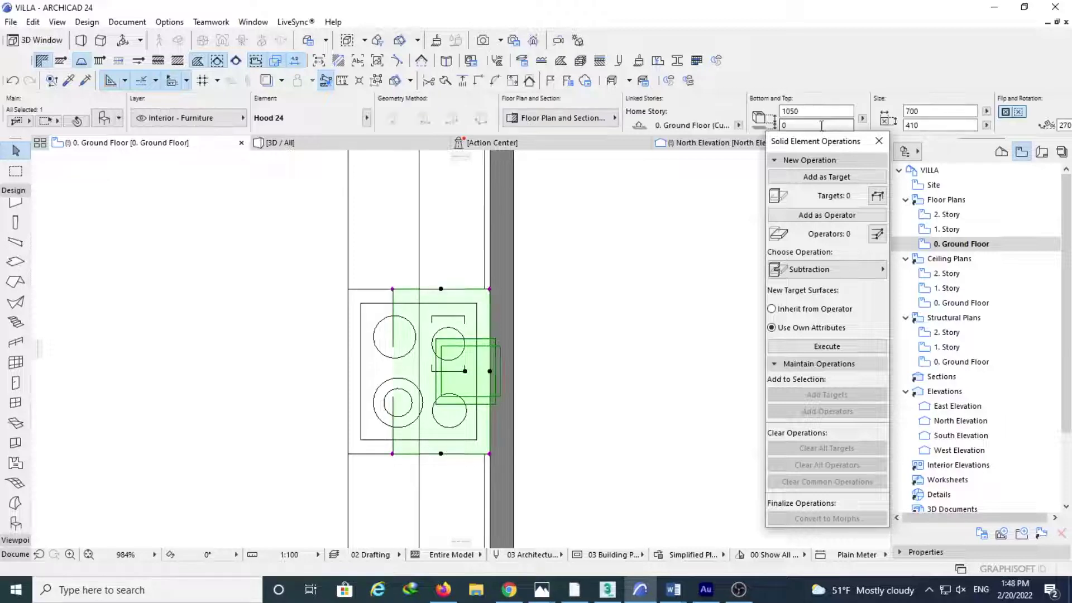
{"action": "left_click", "coordinate": [793, 127]}
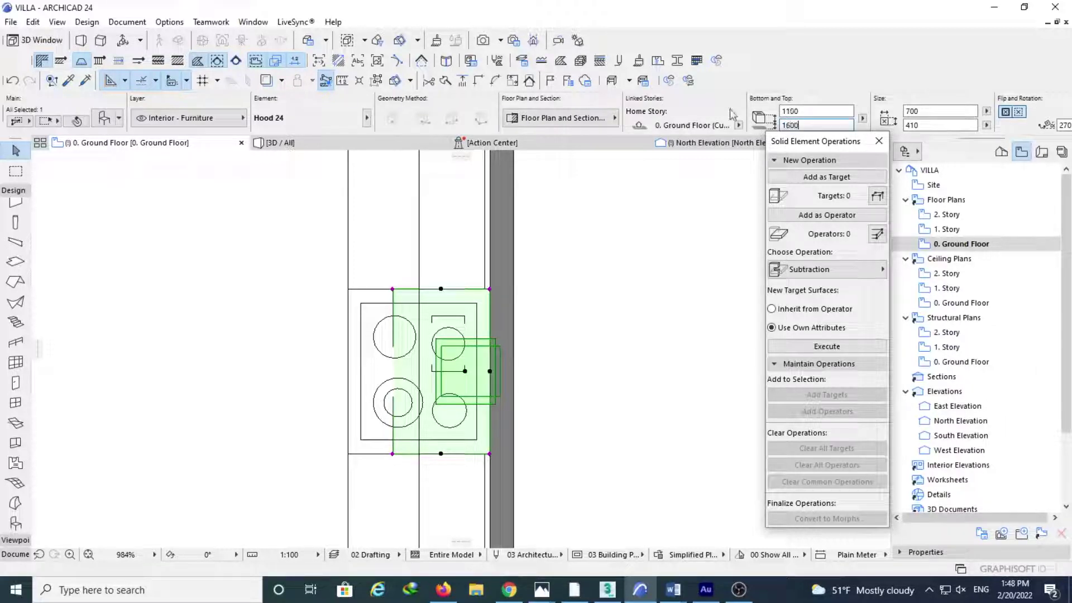
{"action": "left_click", "coordinate": [292, 142]}
{"action": "scroll", "coordinate": [434, 352], "scroll_direction": "up", "scroll_amount": 2}
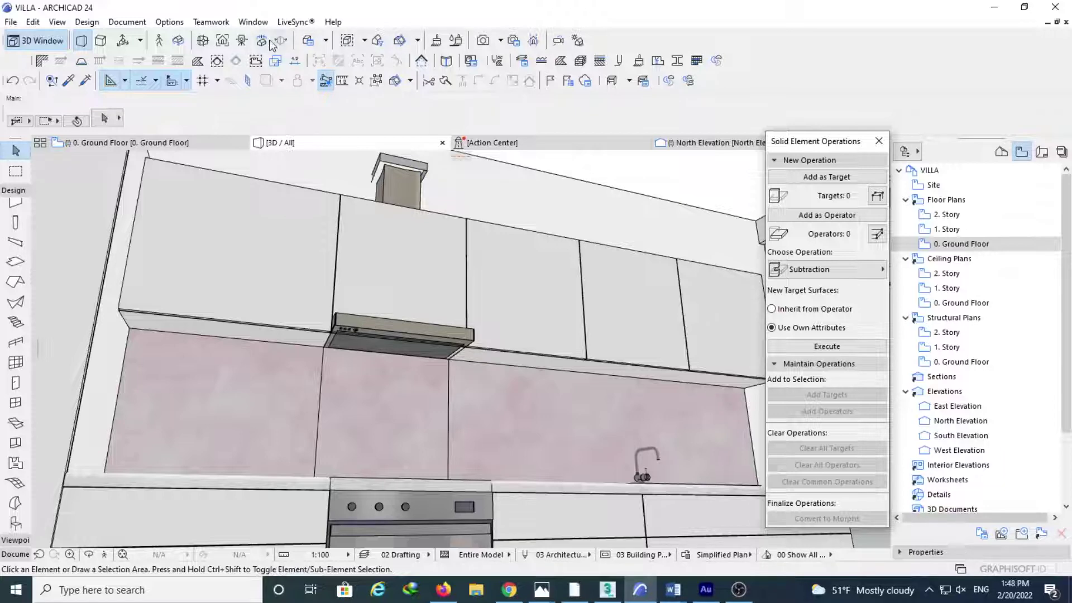
{"action": "middle_click_drag", "start_coordinate": [505, 184], "coordinate": [478, 378], "text": "shift"}
{"action": "middle_click_drag", "start_coordinate": [494, 291], "coordinate": [464, 368]}
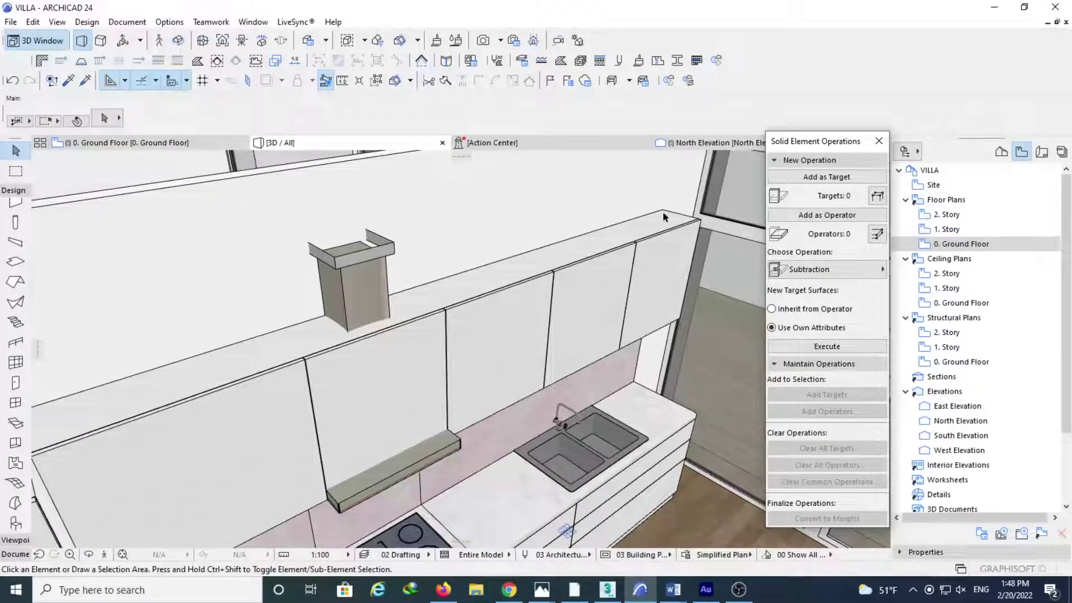
Step: Set the depth of all three wall cabinet units along the kitchen wall to 350 on the ground floor plan
{"action": "left_click", "coordinate": [221, 144]}
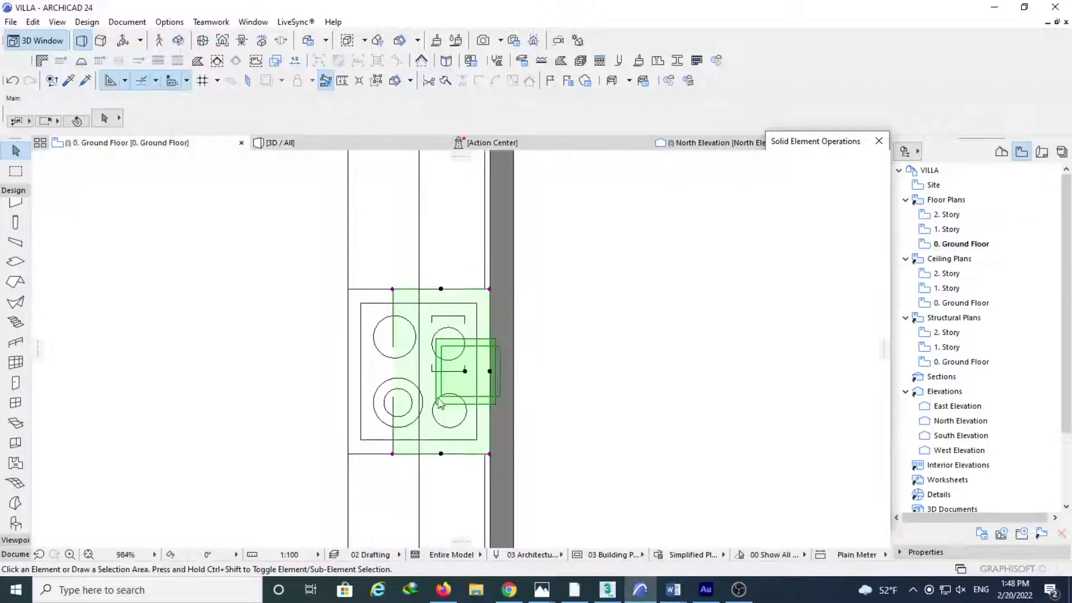
{"action": "scroll", "coordinate": [476, 301], "scroll_direction": "down", "scroll_amount": 2}
{"action": "left_click", "coordinate": [479, 518]}
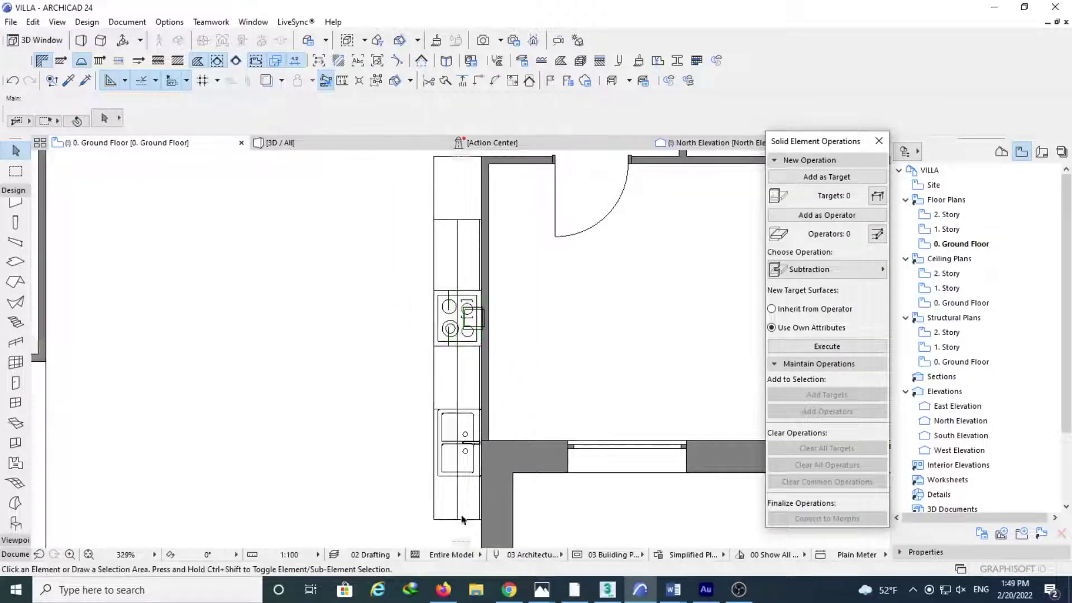
{"action": "left_click", "coordinate": [469, 416]}
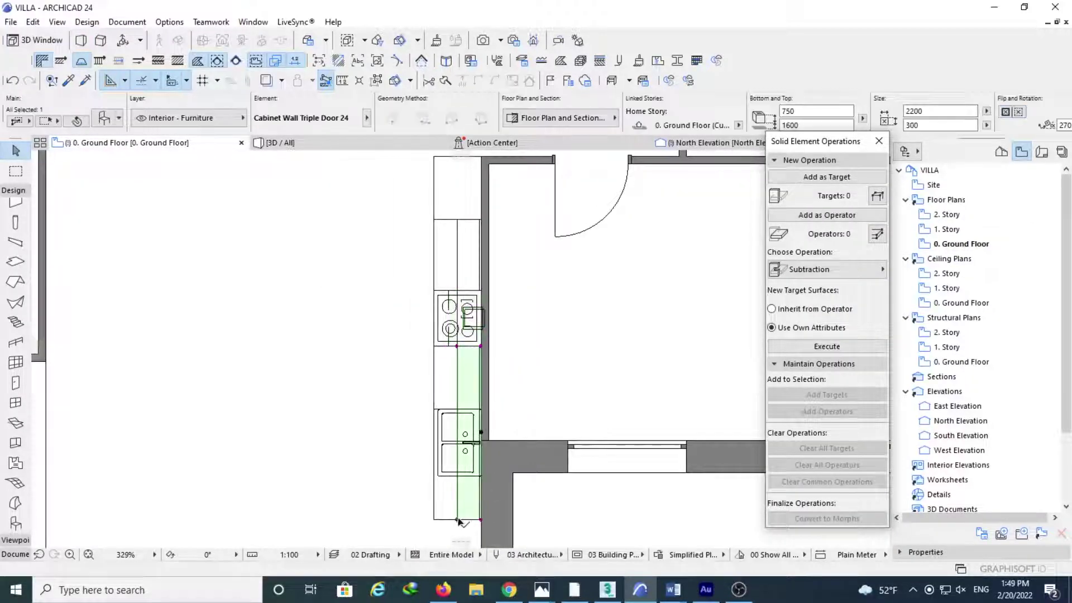
{"action": "left_click", "coordinate": [459, 258], "text": "shift"}
{"action": "scroll", "coordinate": [452, 329], "scroll_direction": "up", "scroll_amount": 3}
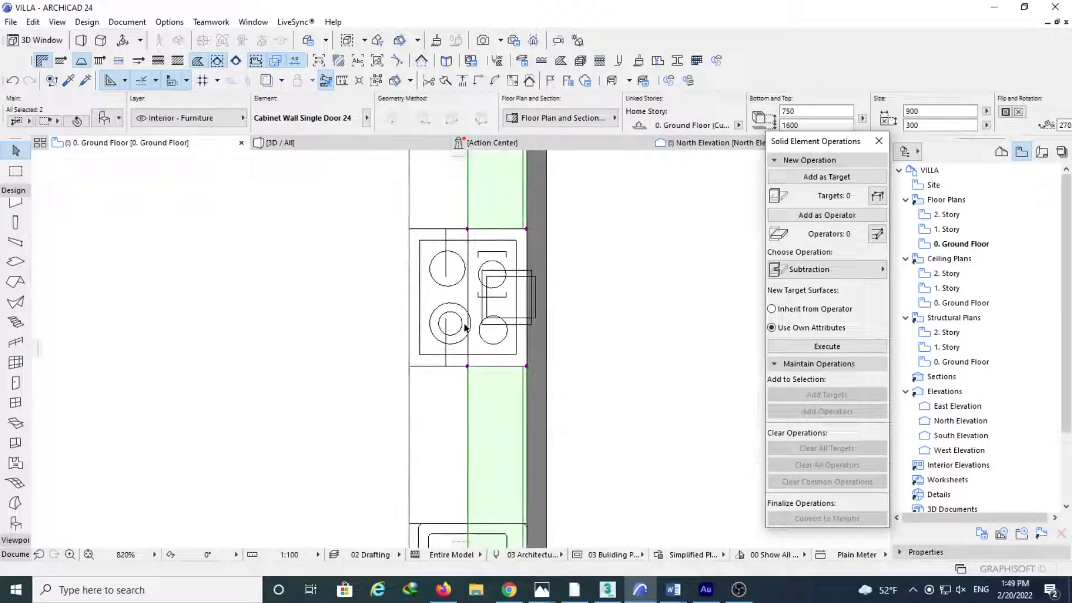
{"action": "left_click", "coordinate": [473, 295], "text": "shift"}
{"action": "left_click_drag", "start_coordinate": [928, 125], "coordinate": [893, 130]}
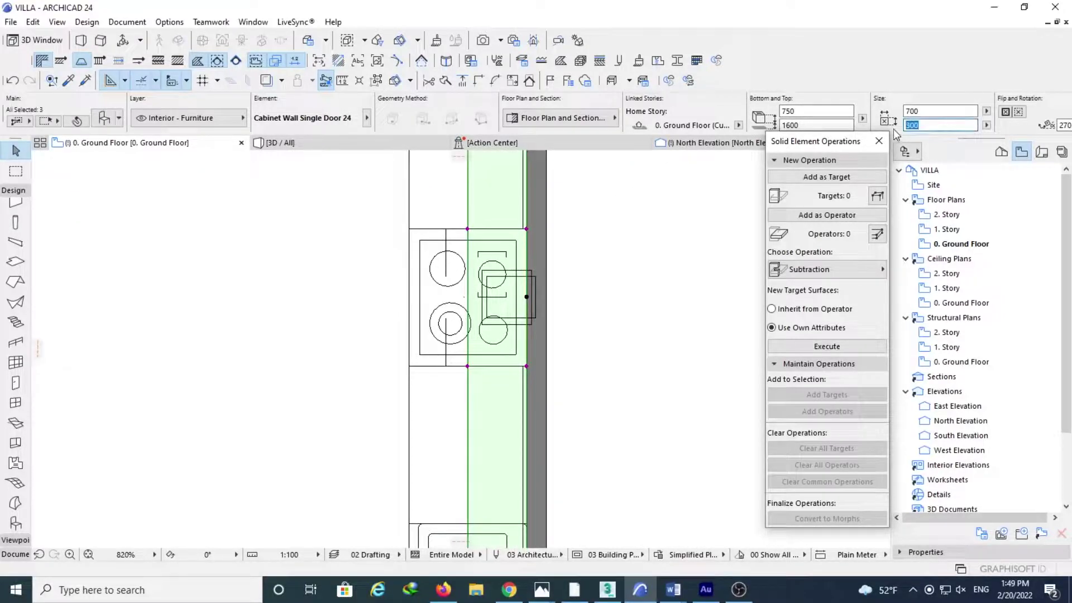
{"action": "type", "text": "35"}
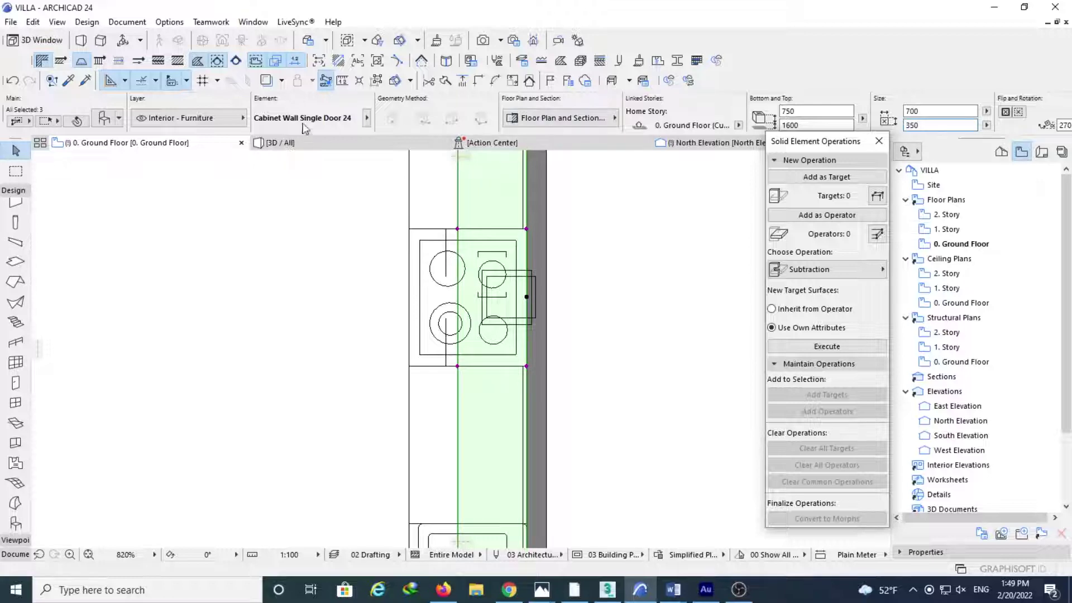
Step: Set the single-door wall cabinet above the cooktop as the target of a solid element subtraction in 3D
{"action": "left_click", "coordinate": [279, 142]}
{"action": "scroll", "coordinate": [463, 346], "scroll_direction": "down", "scroll_amount": 1}
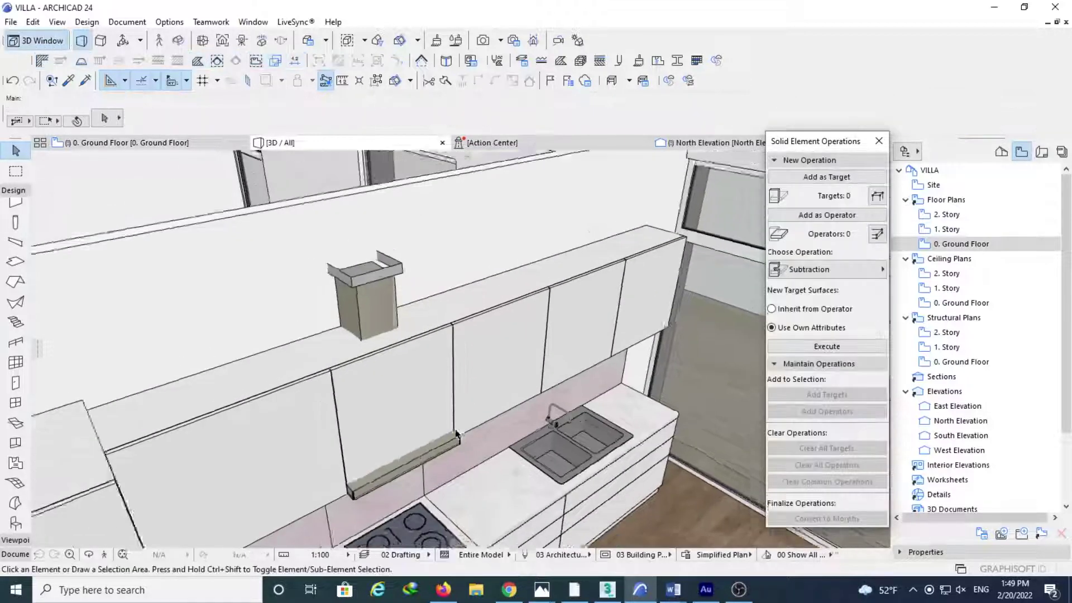
{"action": "middle_click_drag", "start_coordinate": [463, 346], "coordinate": [413, 269], "text": "shift"}
{"action": "middle_click_drag", "start_coordinate": [541, 364], "coordinate": [497, 317], "text": "shift"}
{"action": "middle_click_drag", "start_coordinate": [375, 289], "coordinate": [419, 388]}
{"action": "scroll", "coordinate": [396, 364], "scroll_direction": "up", "scroll_amount": 2}
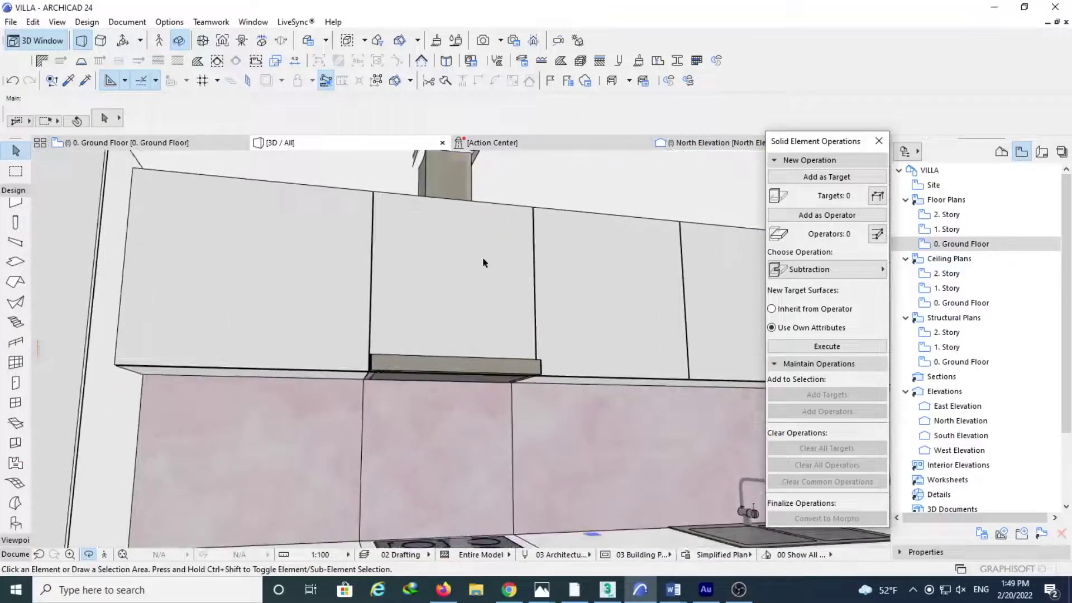
{"action": "key", "text": "Escape"}
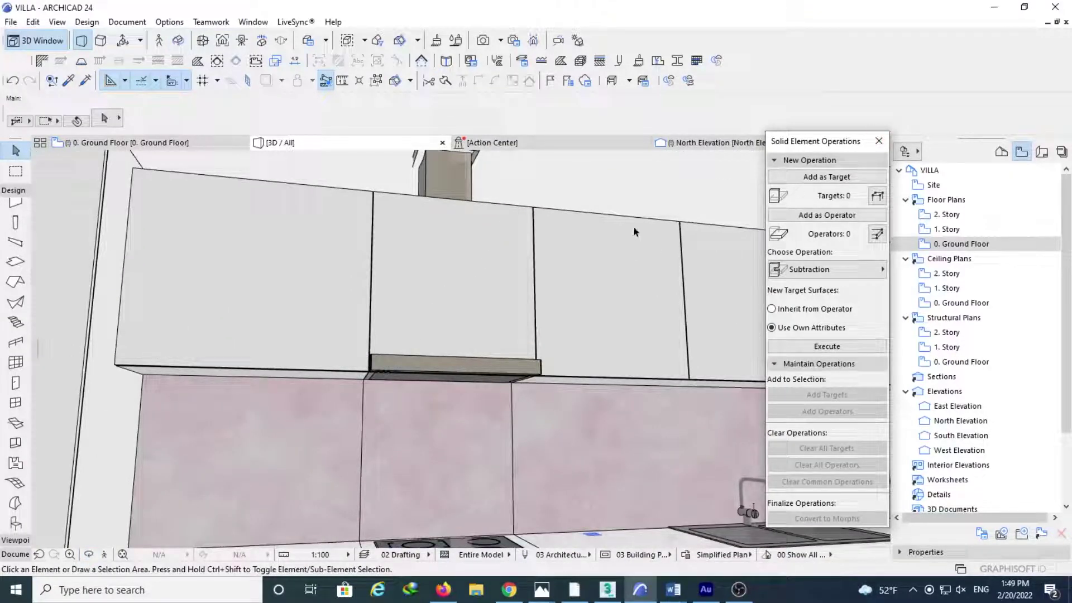
{"action": "left_click", "coordinate": [496, 201]}
{"action": "left_click", "coordinate": [533, 207]}
{"action": "key", "text": "Escape"}
{"action": "left_click", "coordinate": [377, 198]}
{"action": "left_click", "coordinate": [826, 176]}
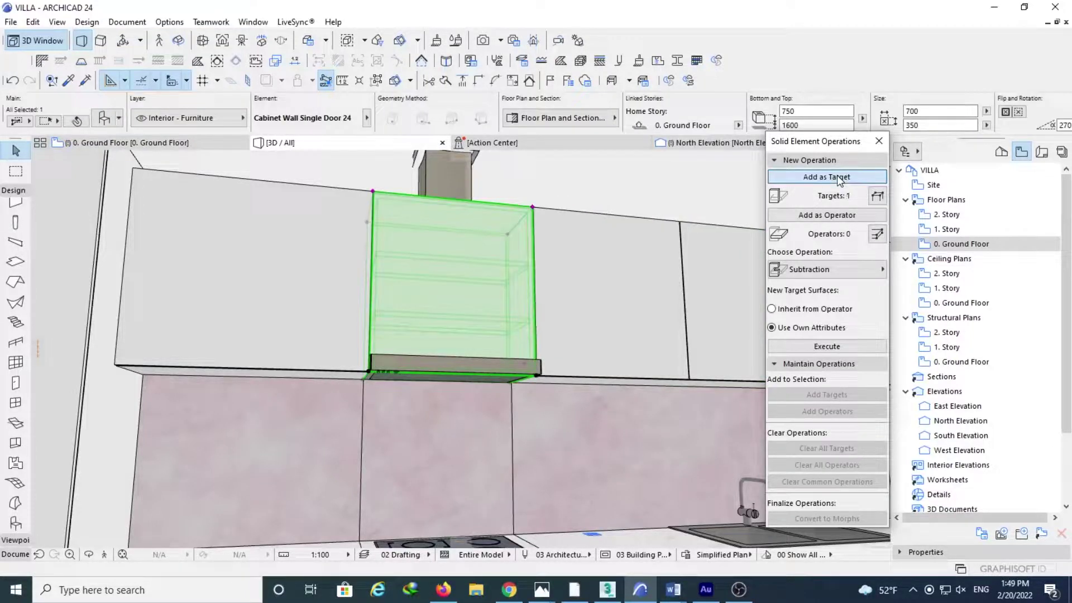
Step: Subtract the hood as operator from the wall cabinet above the cooktop
{"action": "key", "text": "Escape"}
{"action": "left_click", "coordinate": [540, 378]}
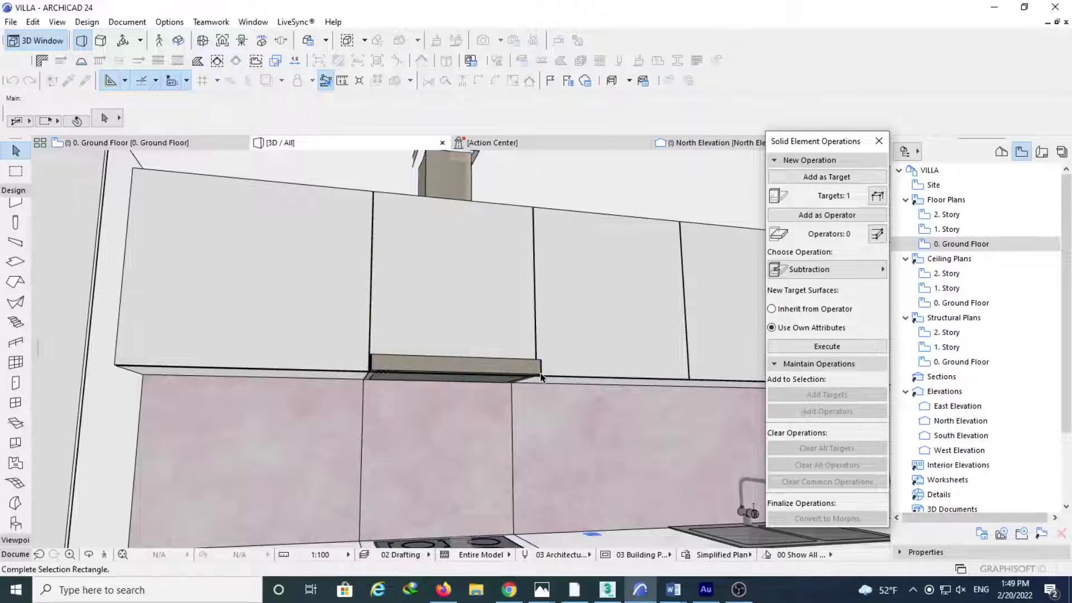
{"action": "left_click", "coordinate": [534, 360]}
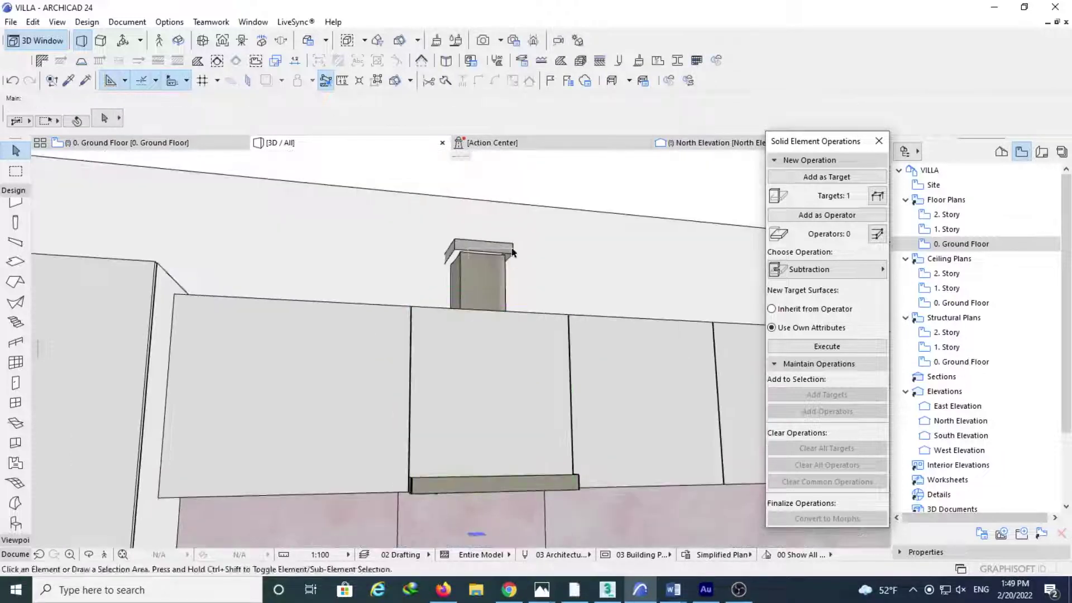
{"action": "left_click", "coordinate": [826, 215]}
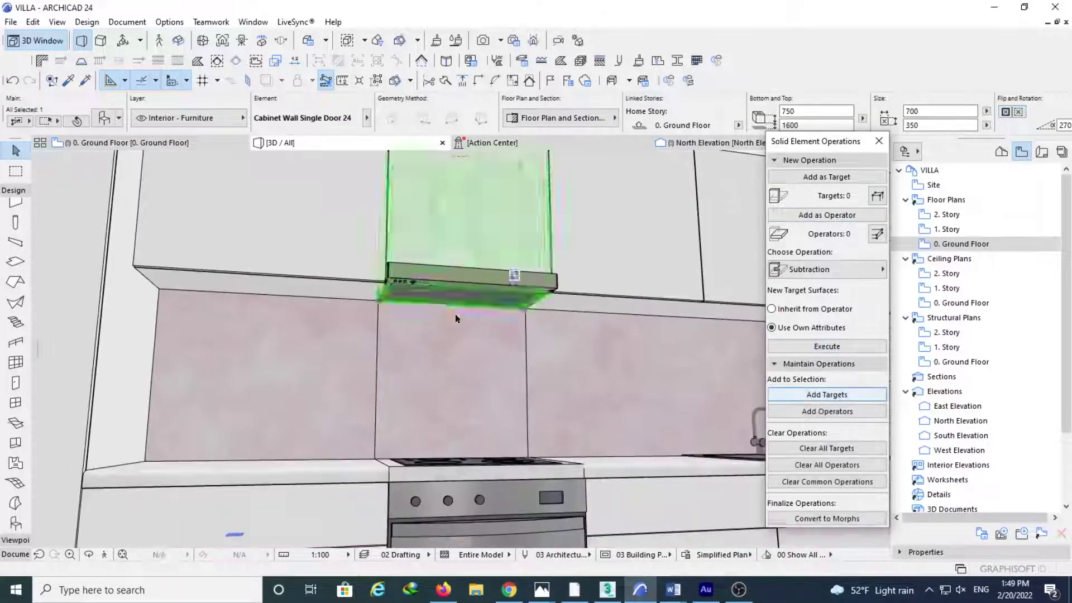
{"action": "key", "text": "Escape"}
Step: Examine the kitchen run in 3D and compare it with the reference photo of the kitchen and its dark island
{"action": "scroll", "coordinate": [611, 456], "scroll_direction": "down", "scroll_amount": 3}
{"action": "middle_click_drag", "start_coordinate": [612, 456], "coordinate": [455, 533]}
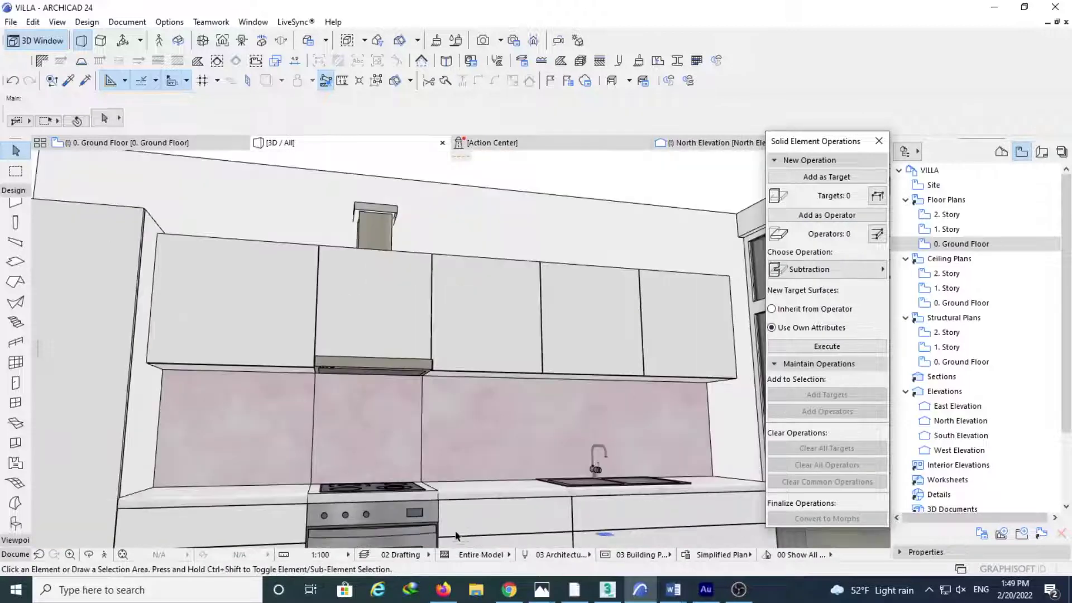
{"action": "left_click", "coordinate": [178, 42]}
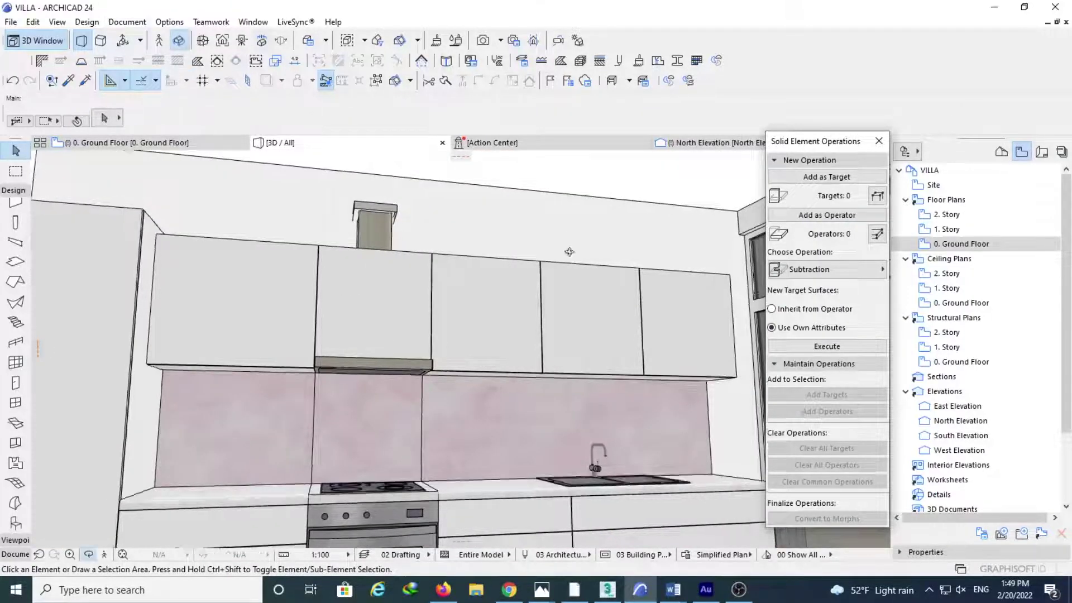
{"action": "left_click_drag", "start_coordinate": [569, 252], "coordinate": [480, 422]}
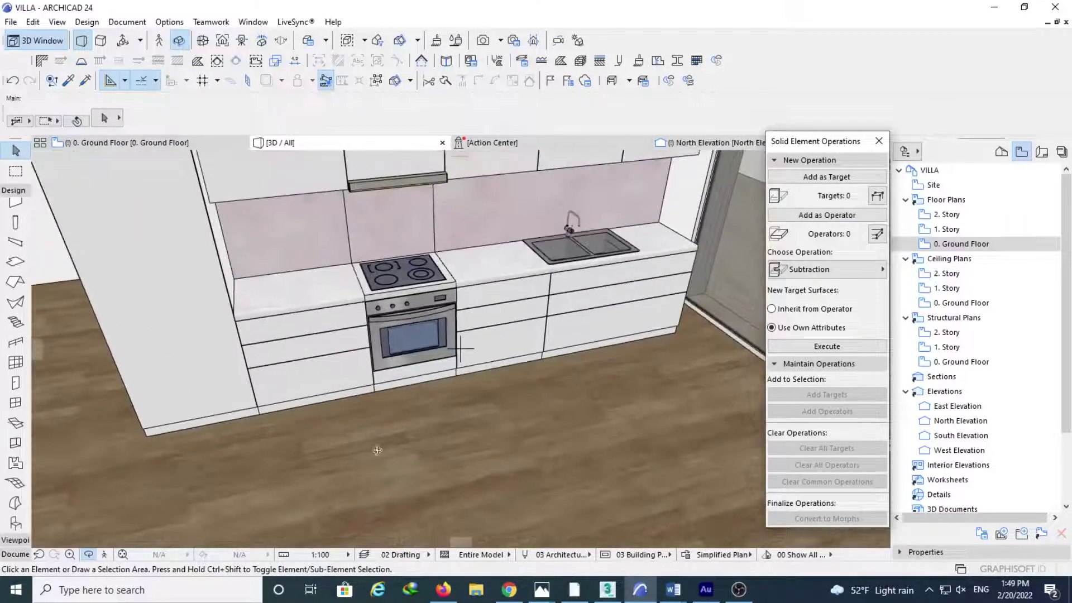
{"action": "key", "text": "Escape"}
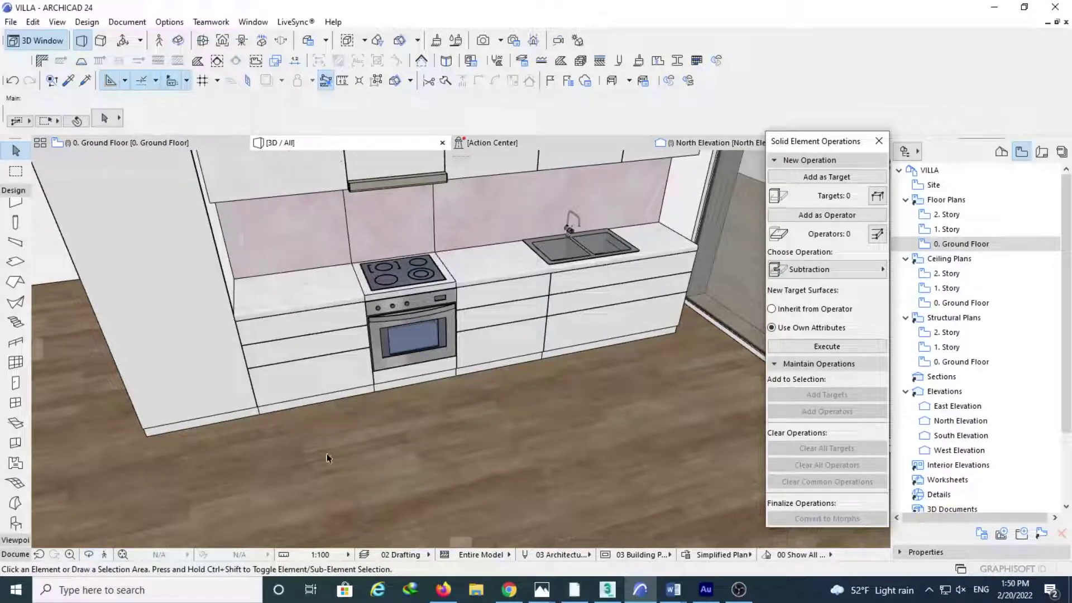
{"action": "left_click", "coordinate": [541, 589]}
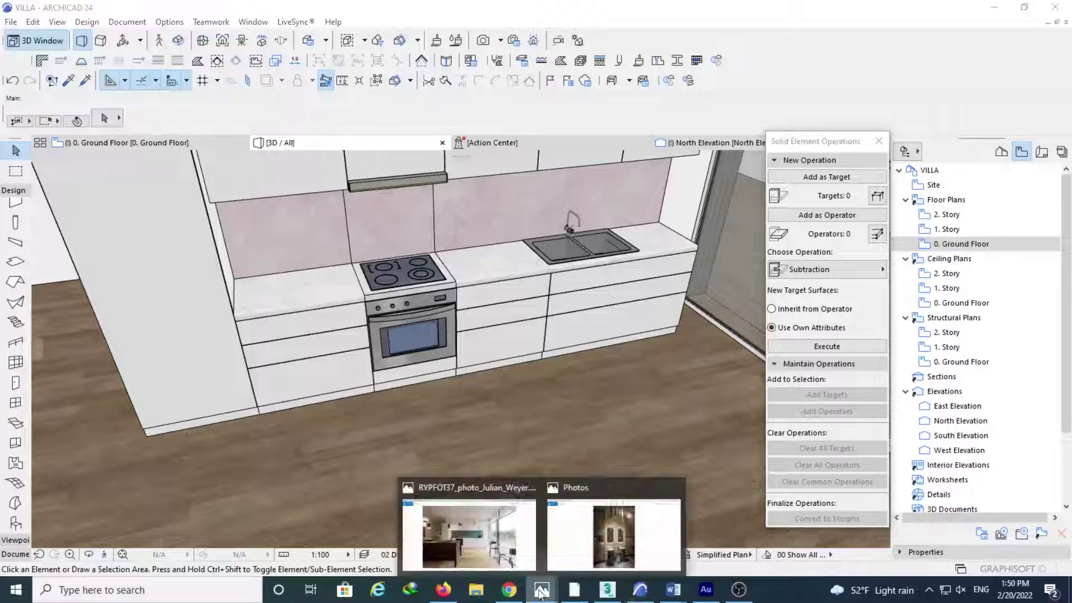
{"action": "left_click", "coordinate": [484, 548]}
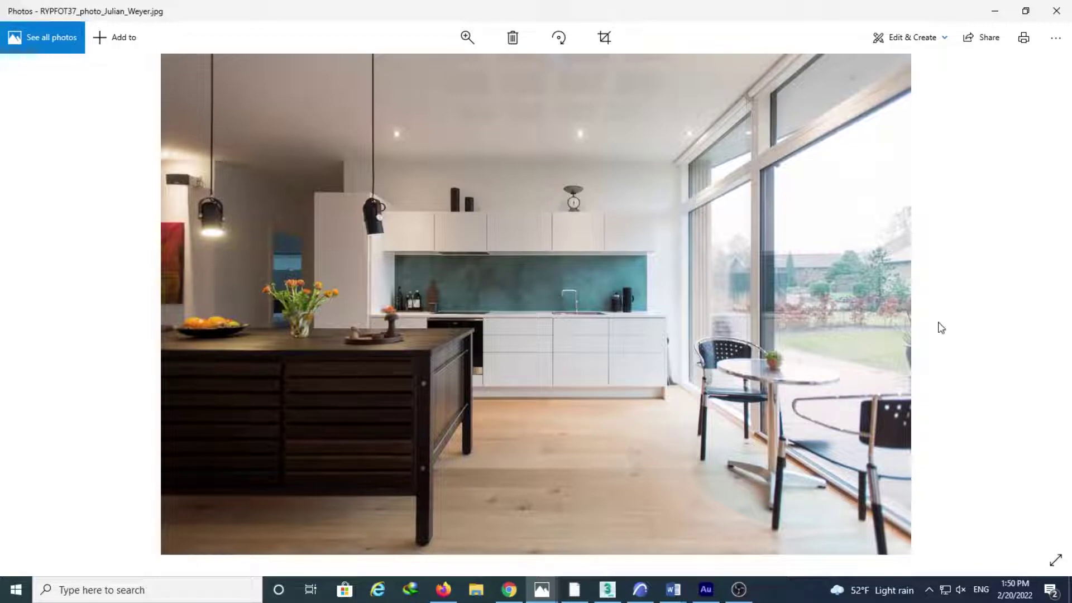
{"action": "left_click", "coordinate": [1006, 7]}
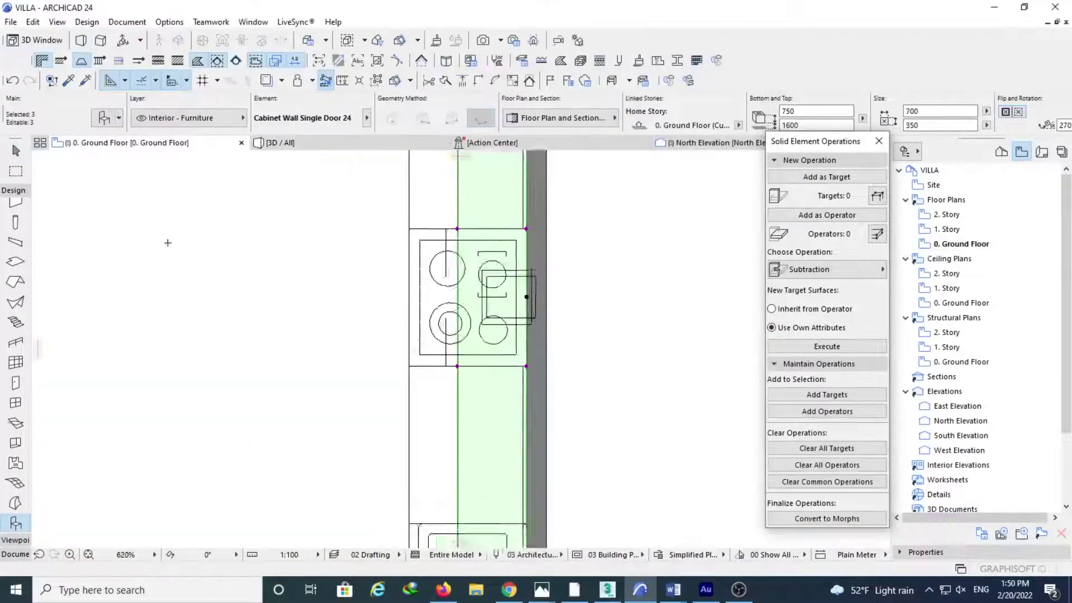
Step: Choose the Sideboard 24 object from the Cabinets and Shelves 24 library folder as the default object on the ground floor plan
{"action": "scroll", "coordinate": [374, 223], "scroll_direction": "down", "scroll_amount": 3}
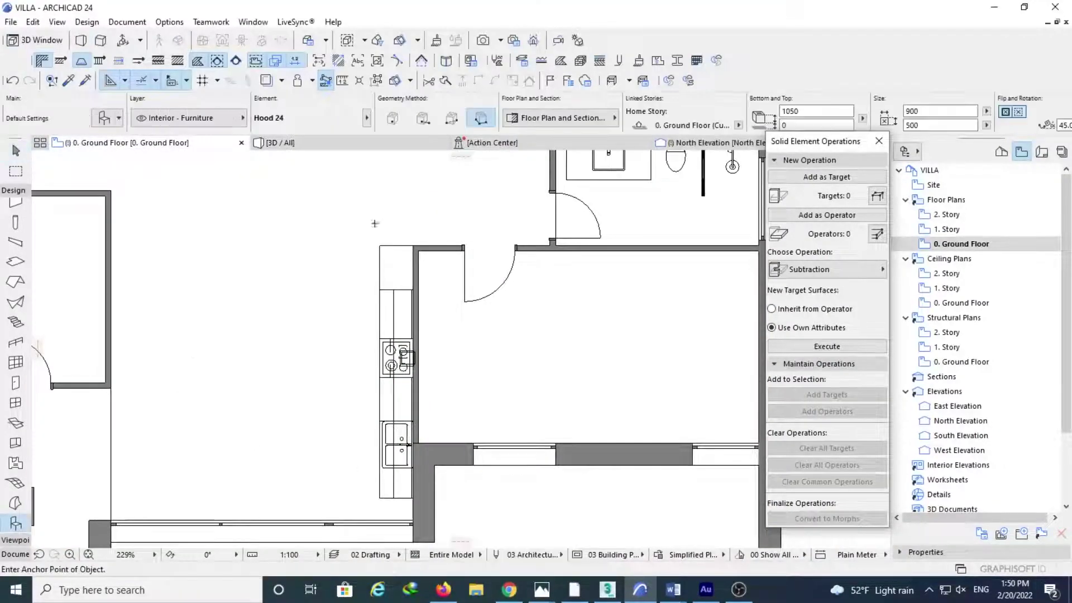
{"action": "key", "text": "ctrl+t"}
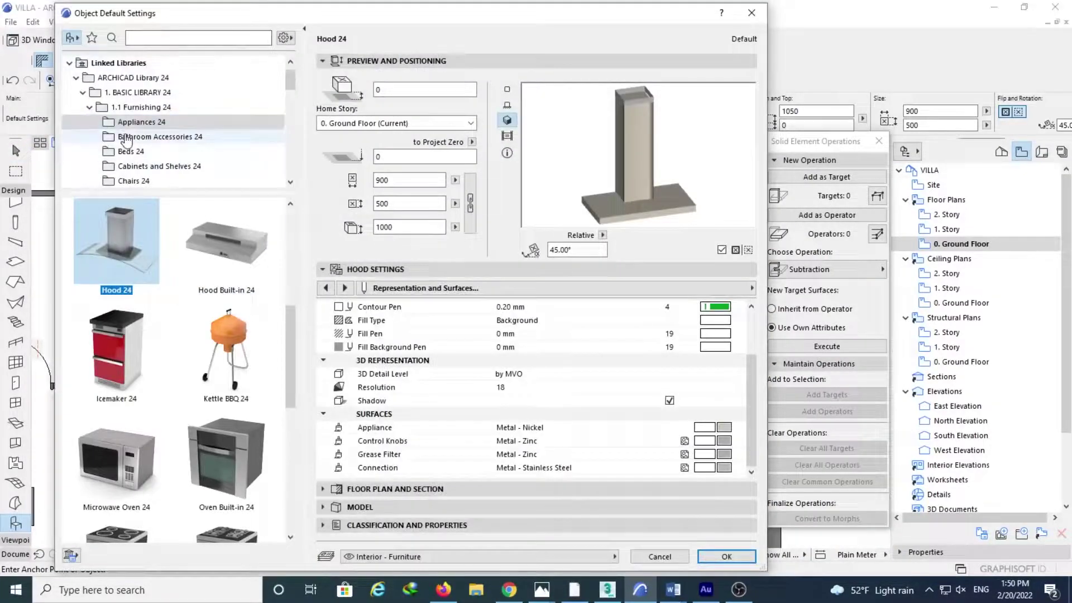
{"action": "scroll", "coordinate": [128, 141], "scroll_direction": "down", "scroll_amount": 3}
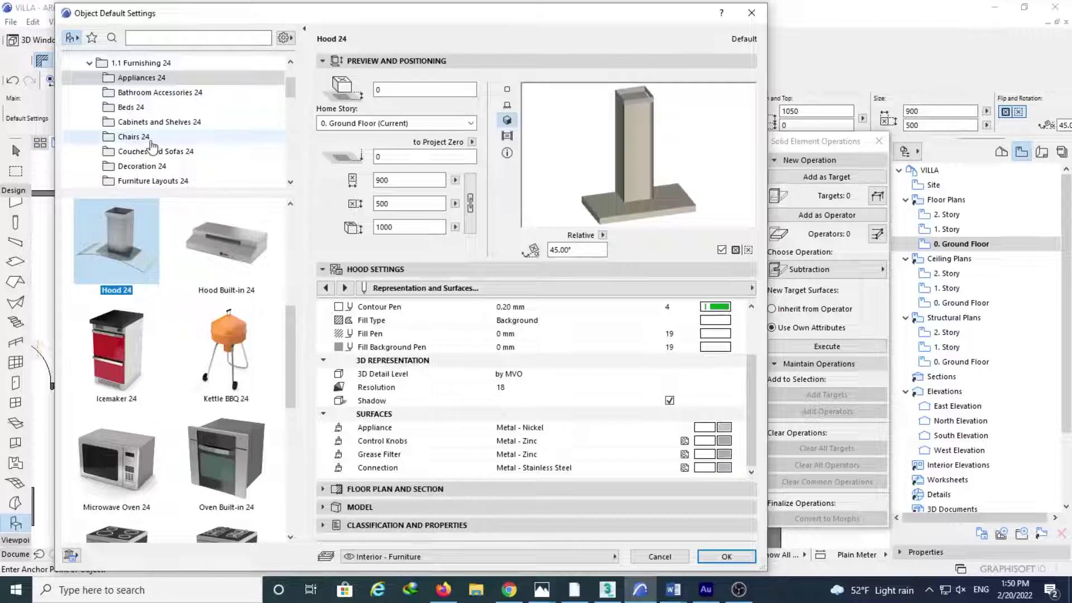
{"action": "left_click", "coordinate": [156, 122]}
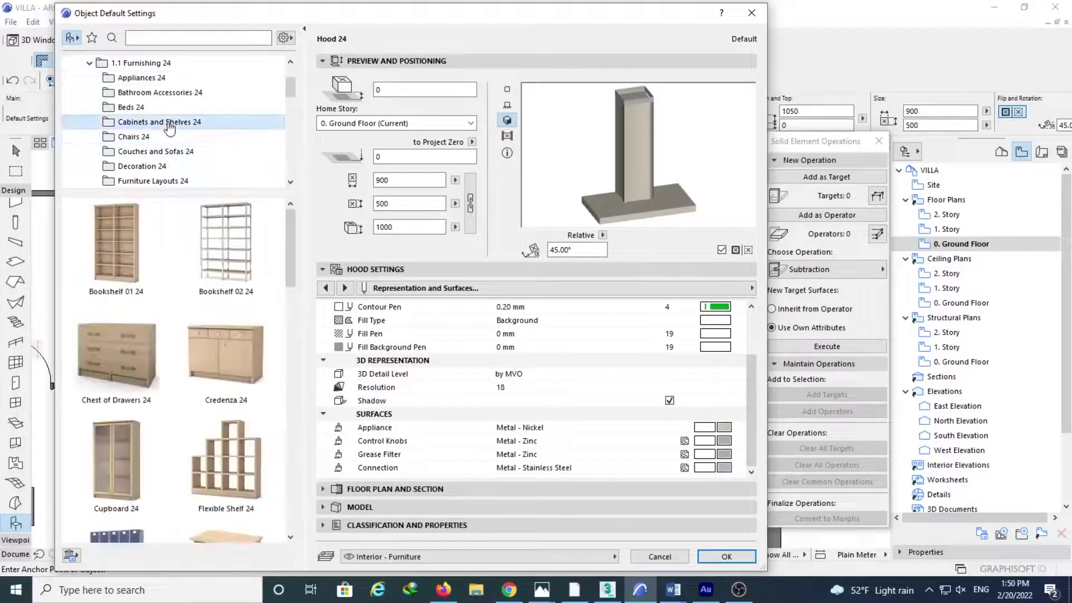
{"action": "scroll", "coordinate": [196, 302], "scroll_direction": "down", "scroll_amount": 2}
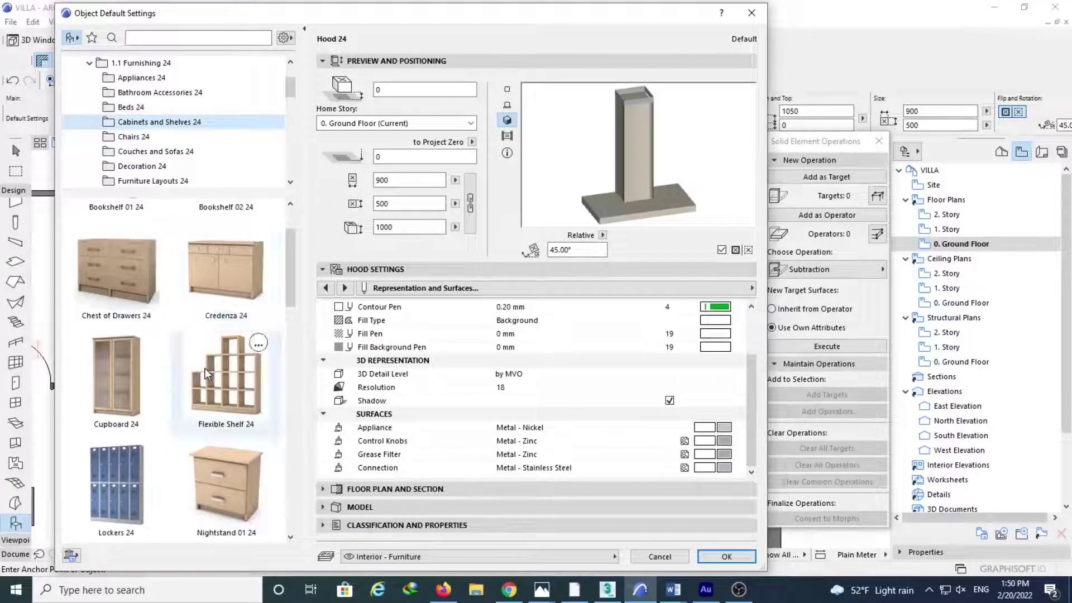
{"action": "left_click", "coordinate": [156, 296]}
{"action": "left_click", "coordinate": [249, 275]}
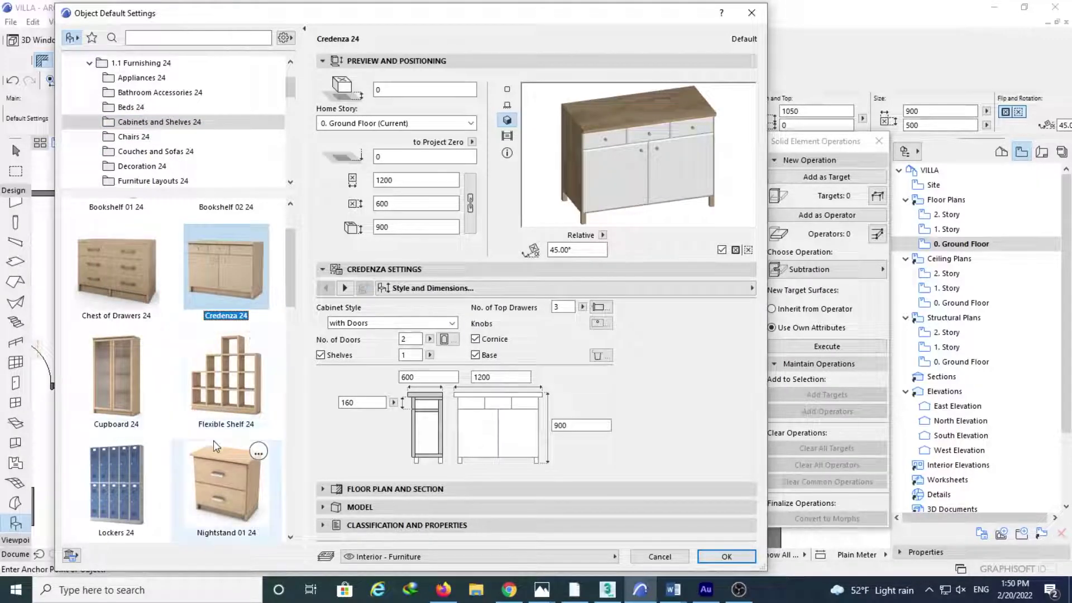
{"action": "scroll", "coordinate": [214, 441], "scroll_direction": "down", "scroll_amount": 8}
{"action": "scroll", "coordinate": [209, 464], "scroll_direction": "up", "scroll_amount": 9}
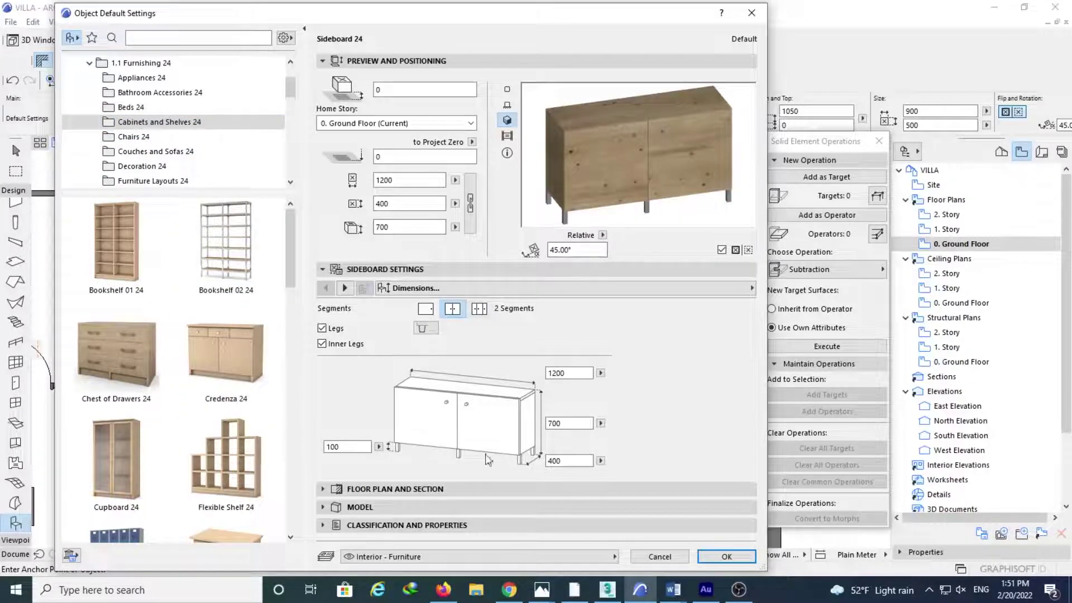
Step: Check the dark island in the kitchen reference photo and set the sideboard to 3 segments
{"action": "mouse_move", "coordinate": [541, 590]}
{"action": "left_click", "coordinate": [504, 551]}
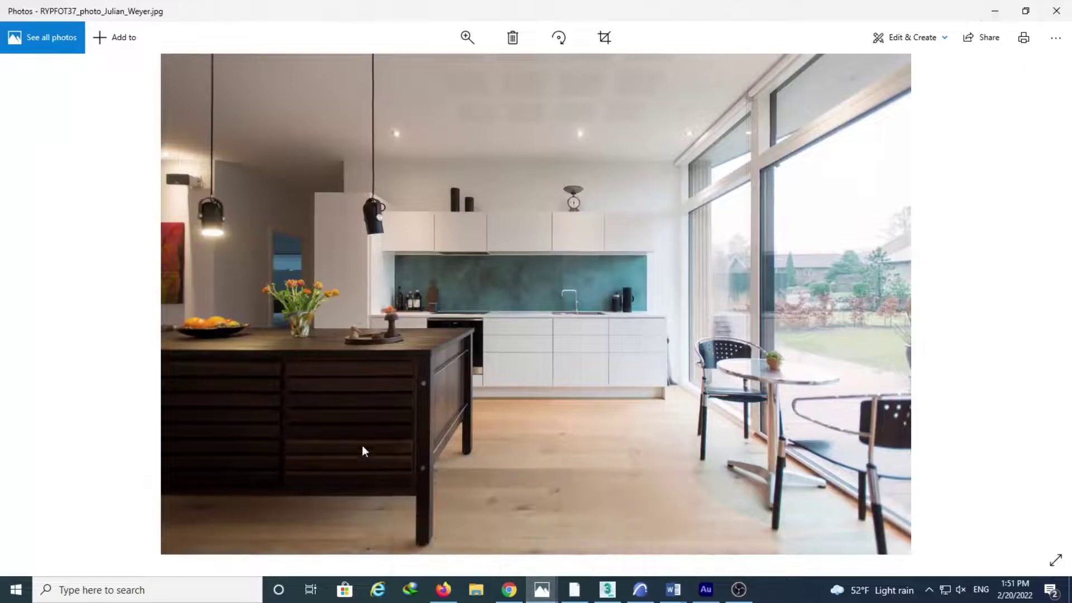
{"action": "left_click", "coordinate": [995, 11]}
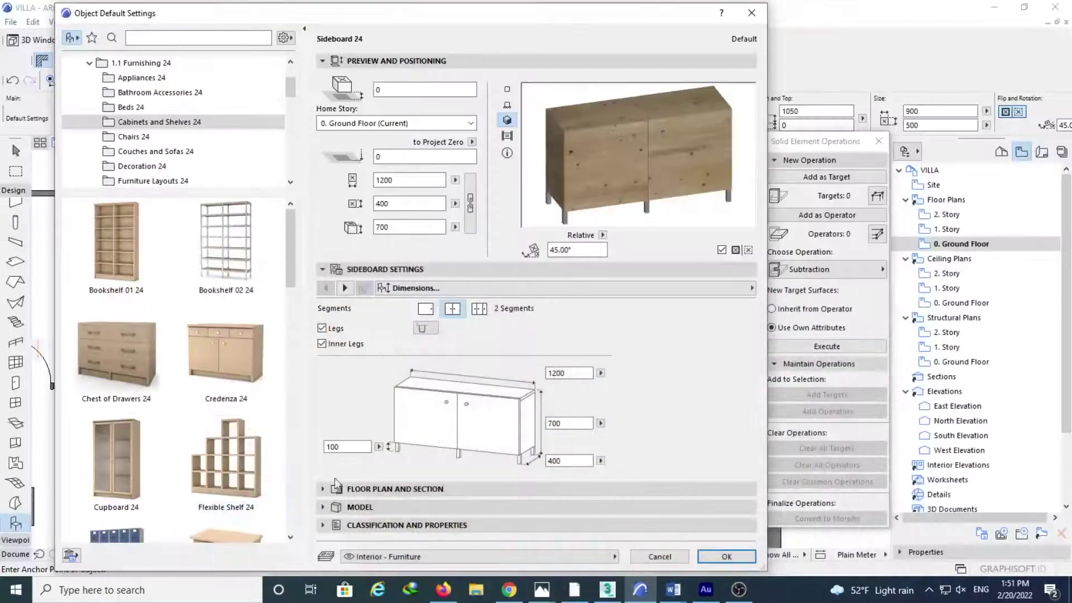
{"action": "left_click", "coordinate": [479, 308]}
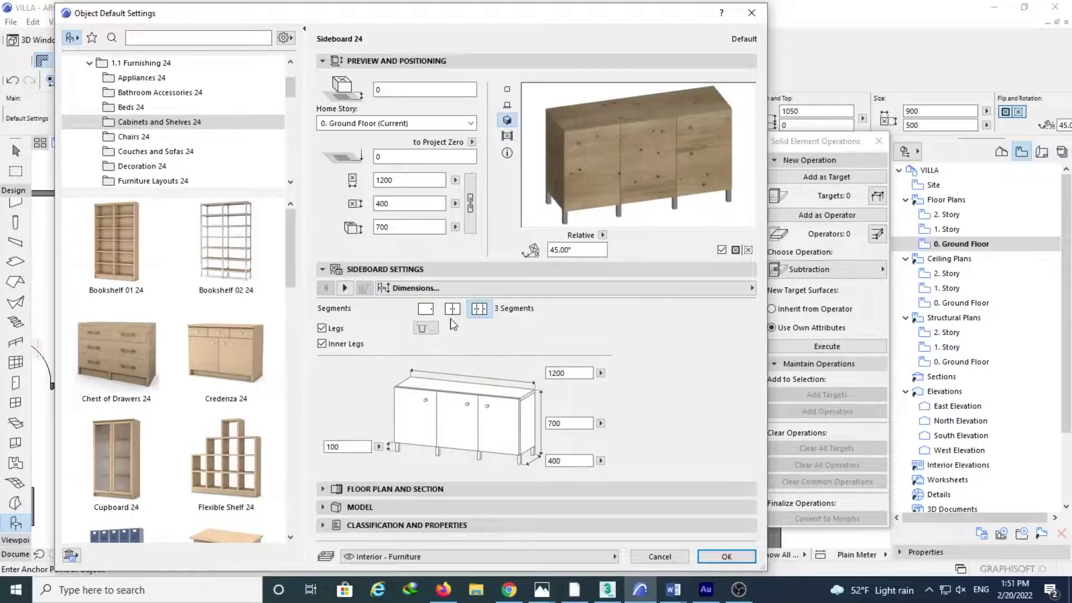
Step: Give the sideboard separate Block legs with the Wood - Walnut Vertical surface
{"action": "left_click", "coordinate": [425, 328]}
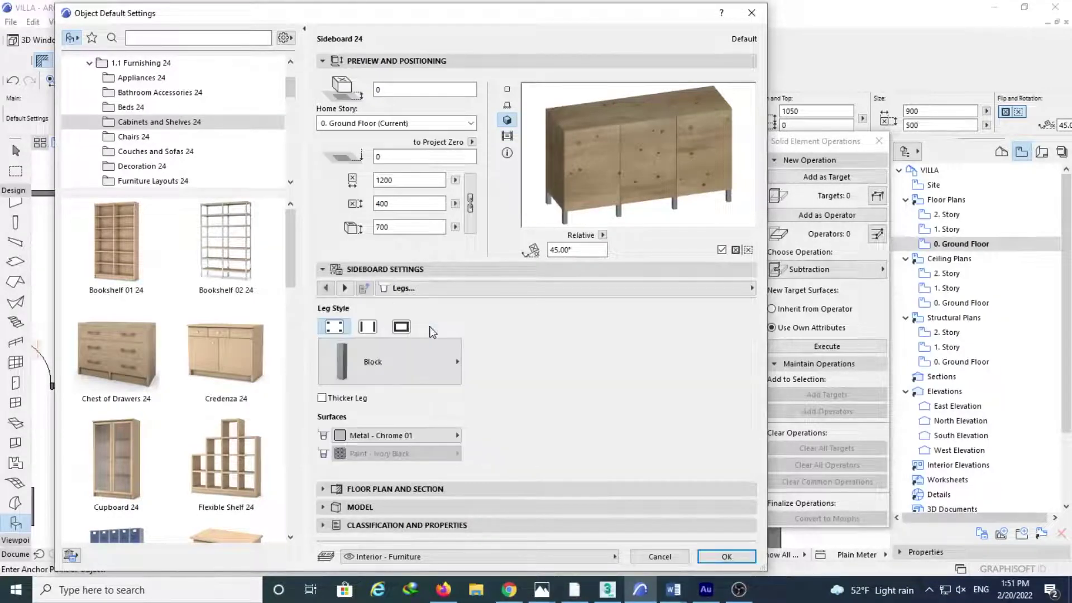
{"action": "left_click", "coordinate": [434, 363]}
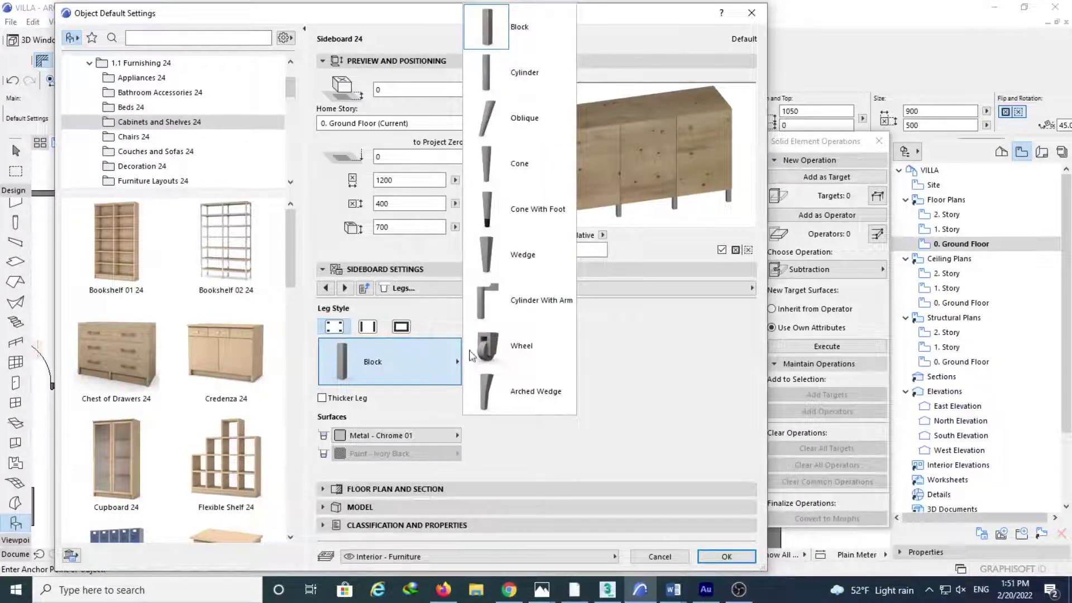
{"action": "left_click", "coordinate": [524, 46]}
{"action": "left_click", "coordinate": [367, 326]}
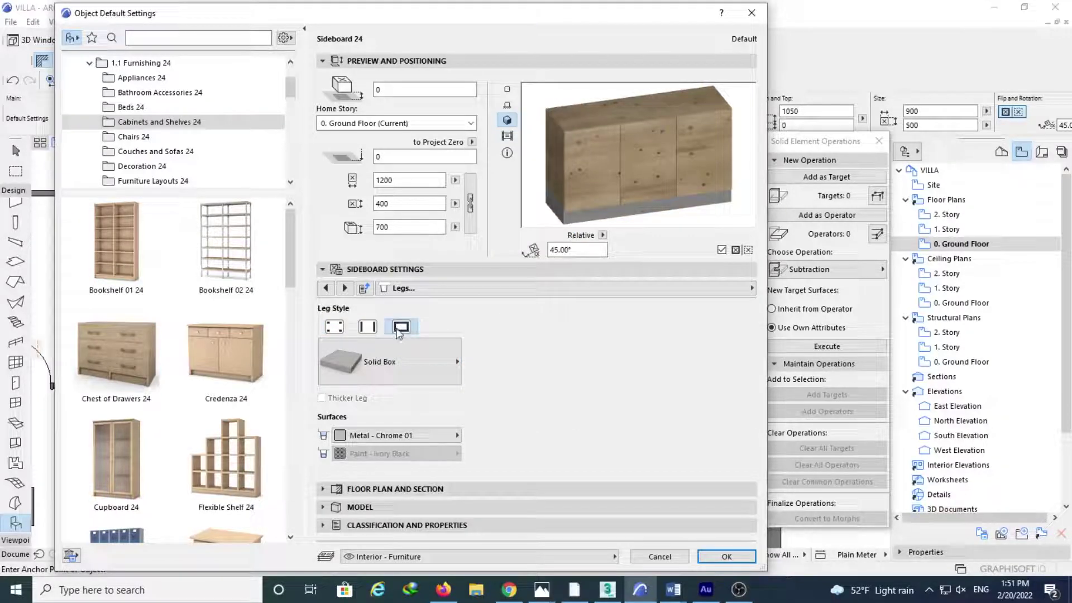
{"action": "left_click", "coordinate": [333, 327]}
{"action": "left_click", "coordinate": [371, 367]}
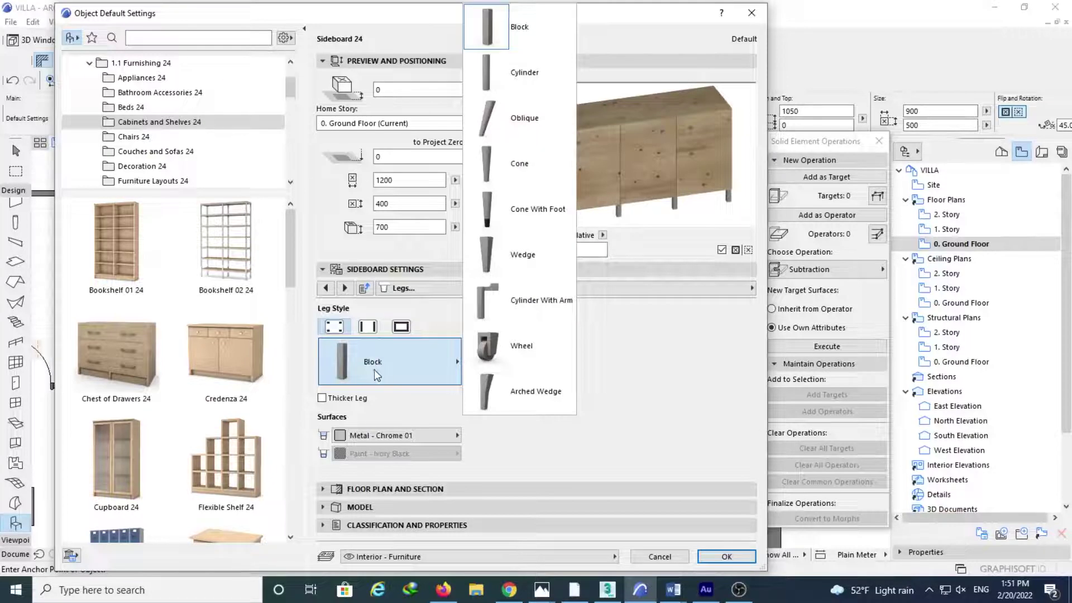
{"action": "left_click", "coordinate": [377, 368]}
{"action": "left_click", "coordinate": [379, 436]}
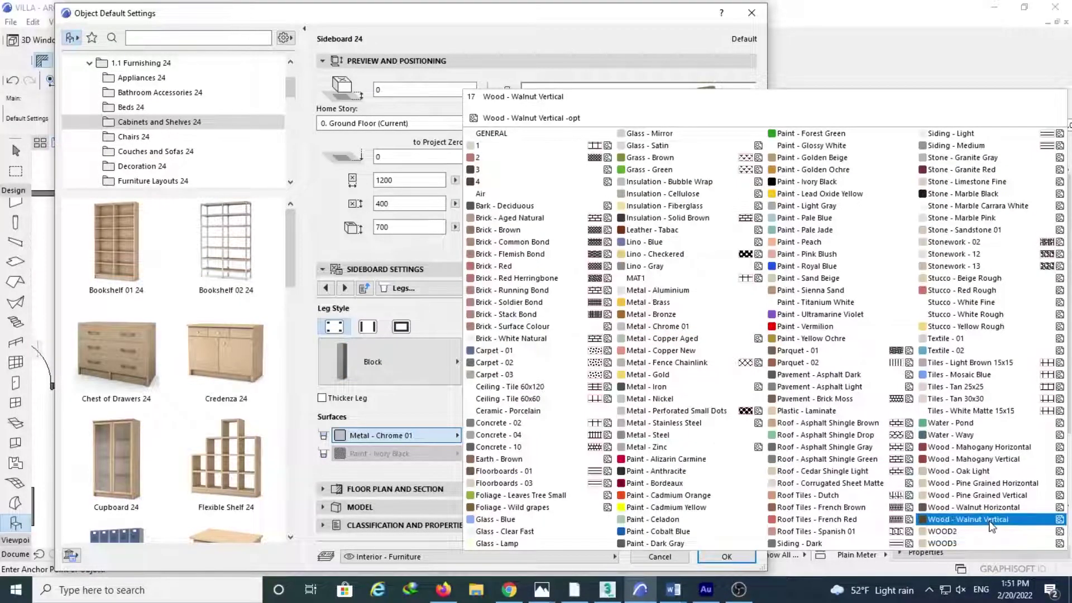
{"action": "left_click", "coordinate": [989, 521]}
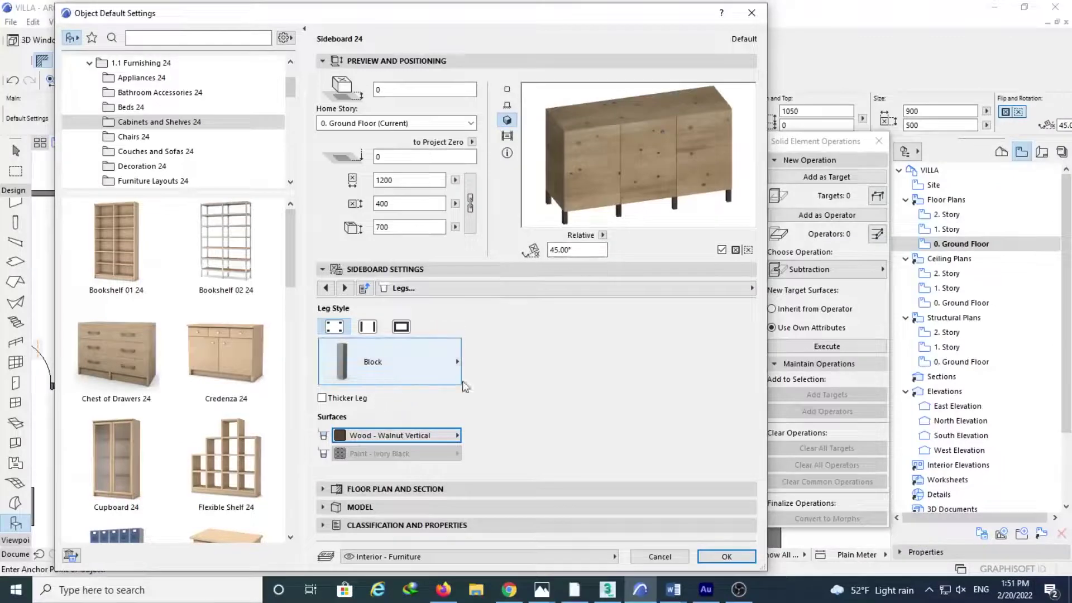
Step: Switch Panel 1 of the sideboard from the plain to the framed panel style
{"action": "left_click", "coordinate": [345, 288]}
{"action": "left_click", "coordinate": [345, 288]}
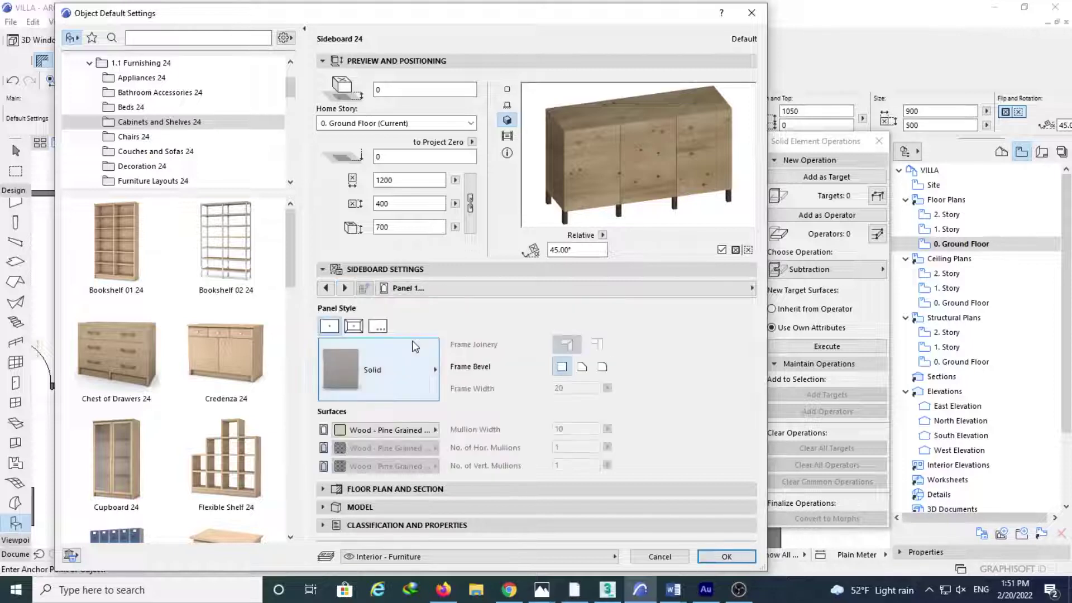
{"action": "left_click", "coordinate": [427, 390]}
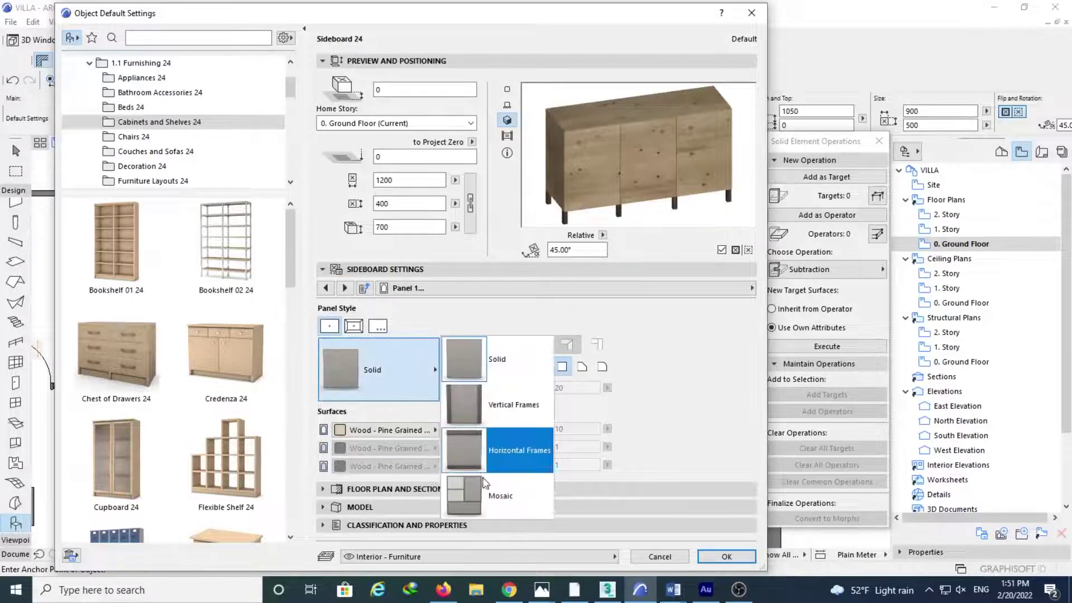
{"action": "left_click", "coordinate": [388, 390]}
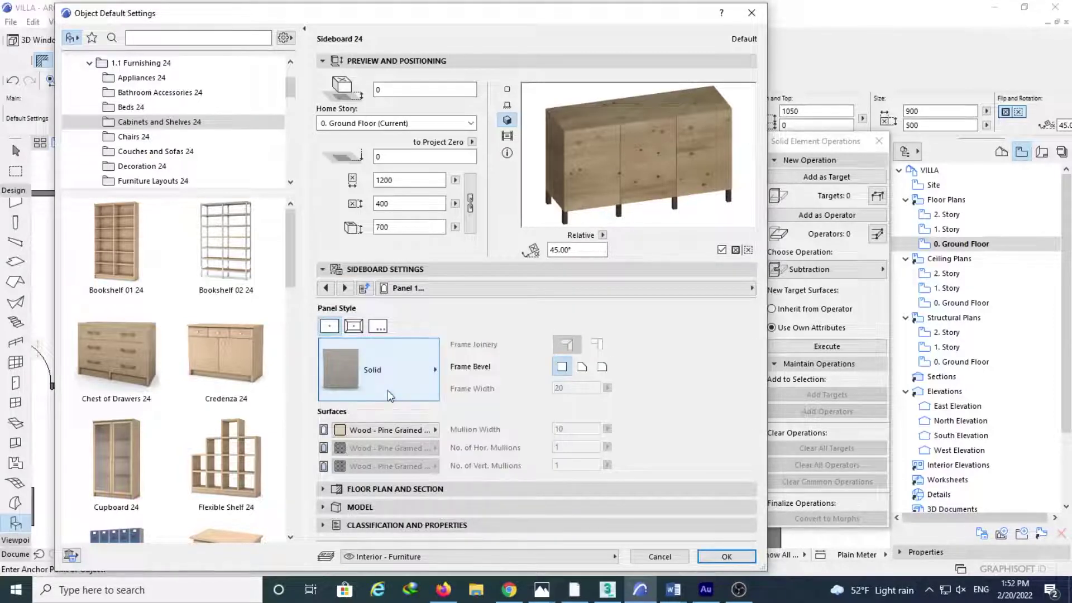
{"action": "left_click", "coordinate": [357, 328]}
{"action": "left_click", "coordinate": [378, 327]}
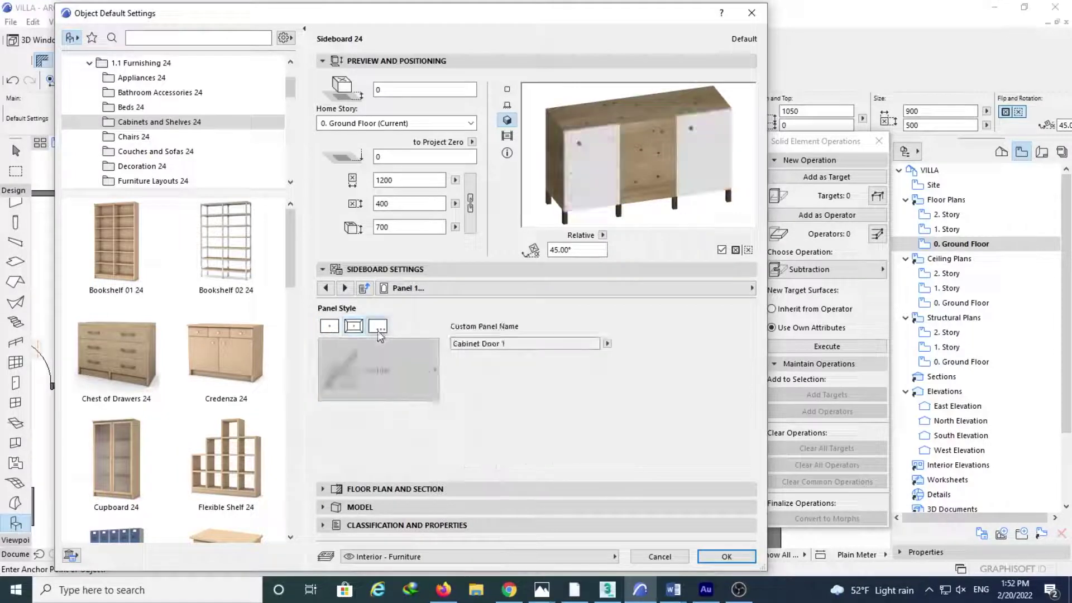
{"action": "left_click", "coordinate": [353, 326]}
Step: Try the Four Paneled and Louver designs on Panel 1 and settle on Divided Louver
{"action": "left_click", "coordinate": [389, 377]}
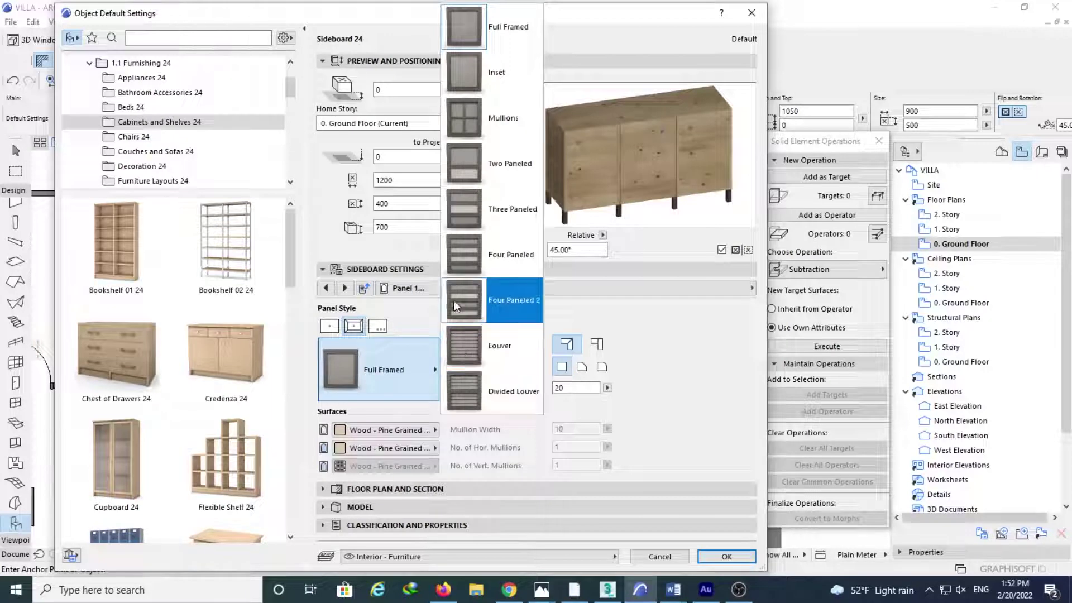
{"action": "left_click", "coordinate": [465, 255]}
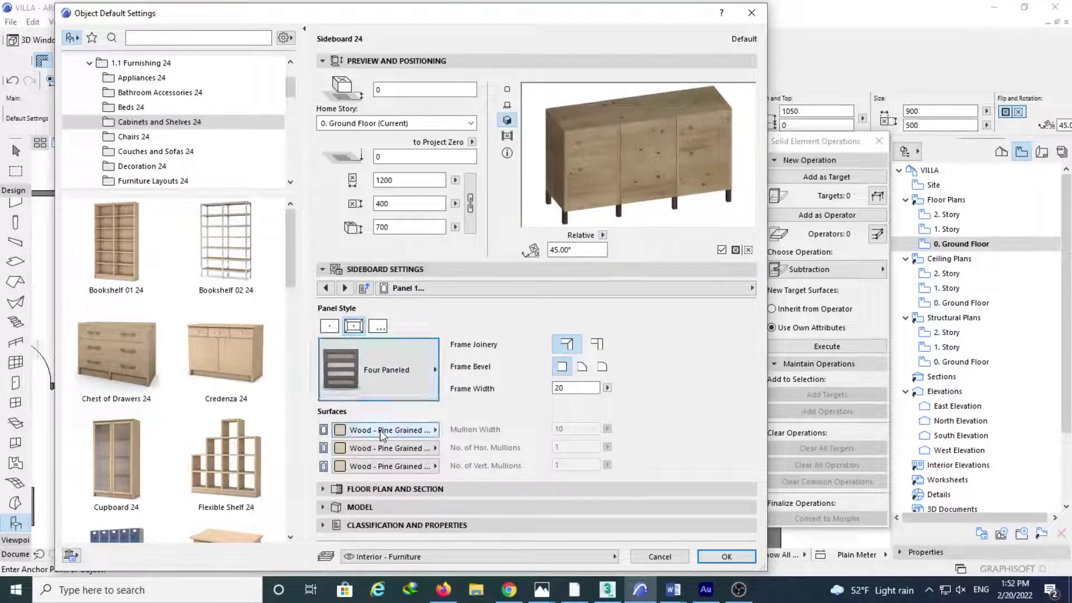
{"action": "left_click", "coordinate": [384, 429]}
{"action": "left_click", "coordinate": [382, 432]}
{"action": "left_click", "coordinate": [381, 382]}
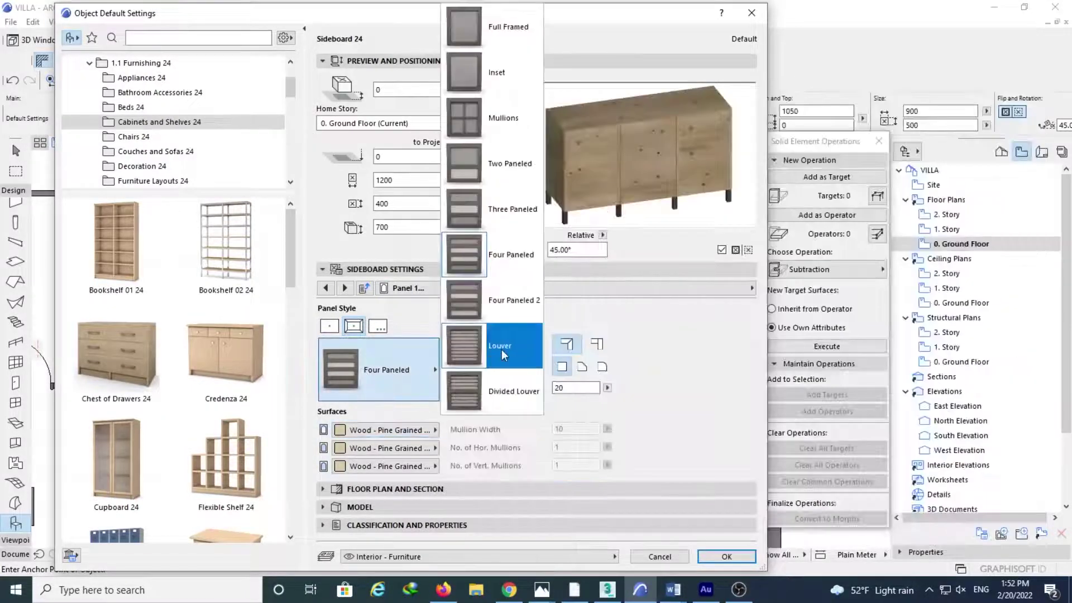
{"action": "left_click", "coordinate": [501, 349]}
{"action": "left_click", "coordinate": [395, 371]}
{"action": "left_click", "coordinate": [499, 411]}
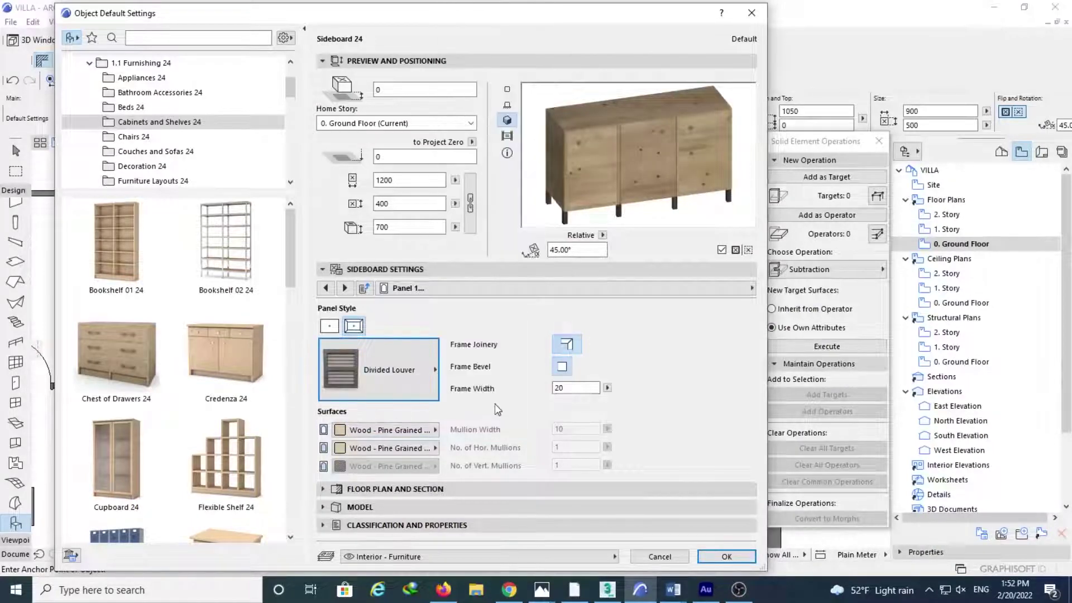
Step: Apply Wood - Walnut Vertical to both active surfaces of Panel 1 and choose the rounded frame bevel
{"action": "left_click", "coordinate": [412, 449]}
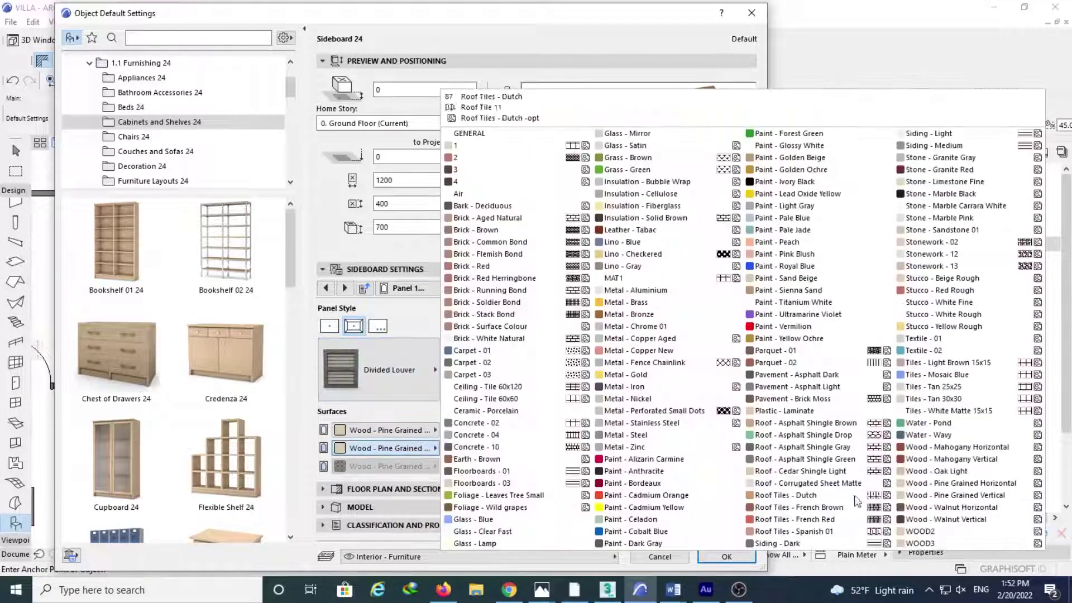
{"action": "left_click", "coordinate": [961, 527]}
{"action": "left_click", "coordinate": [412, 448]}
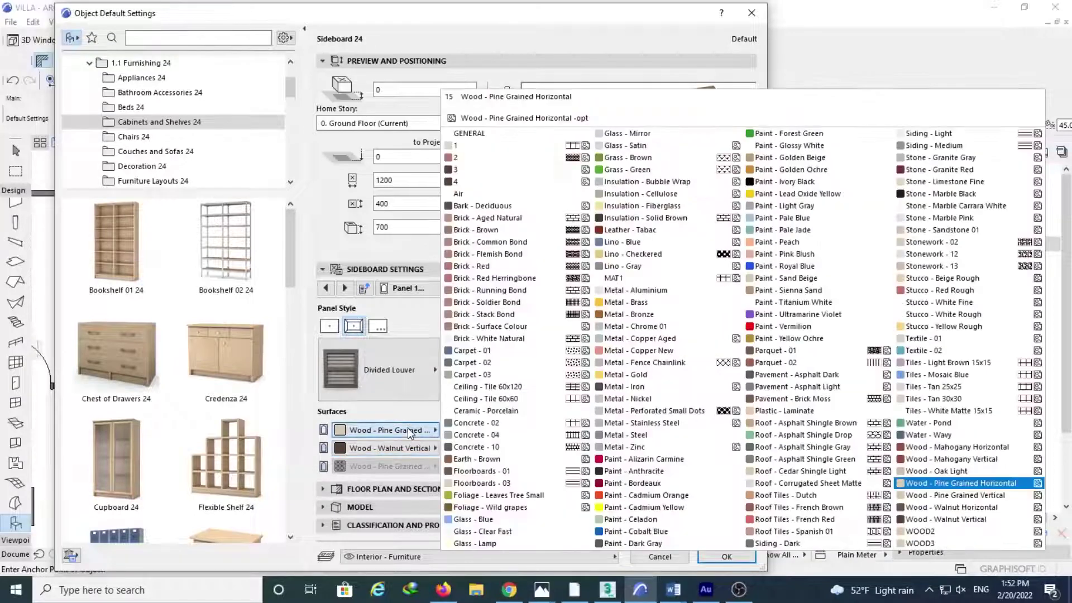
{"action": "left_click", "coordinate": [983, 520]}
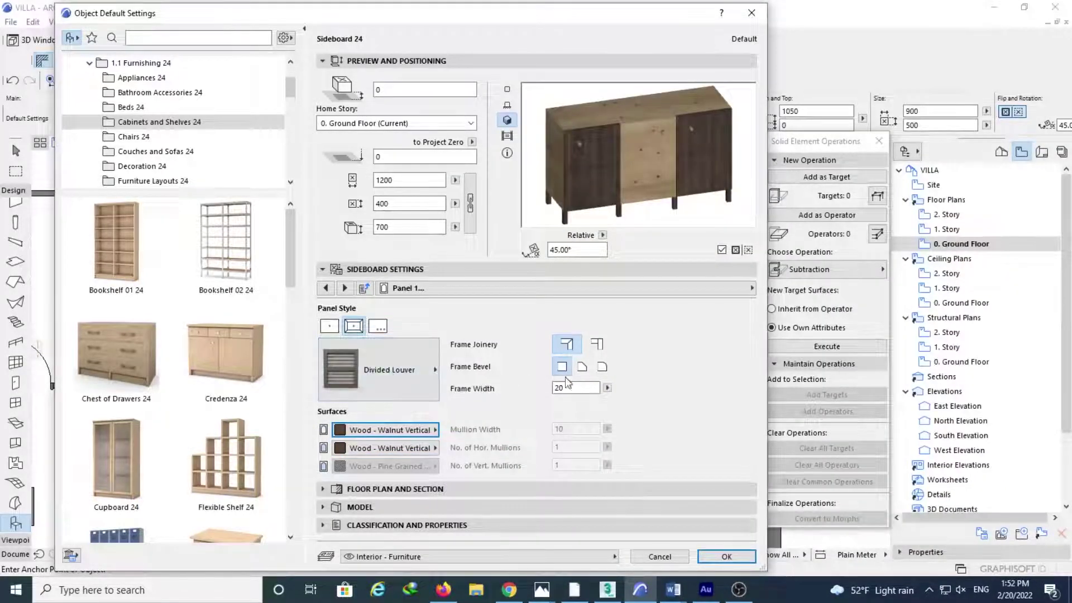
{"action": "left_click", "coordinate": [602, 367]}
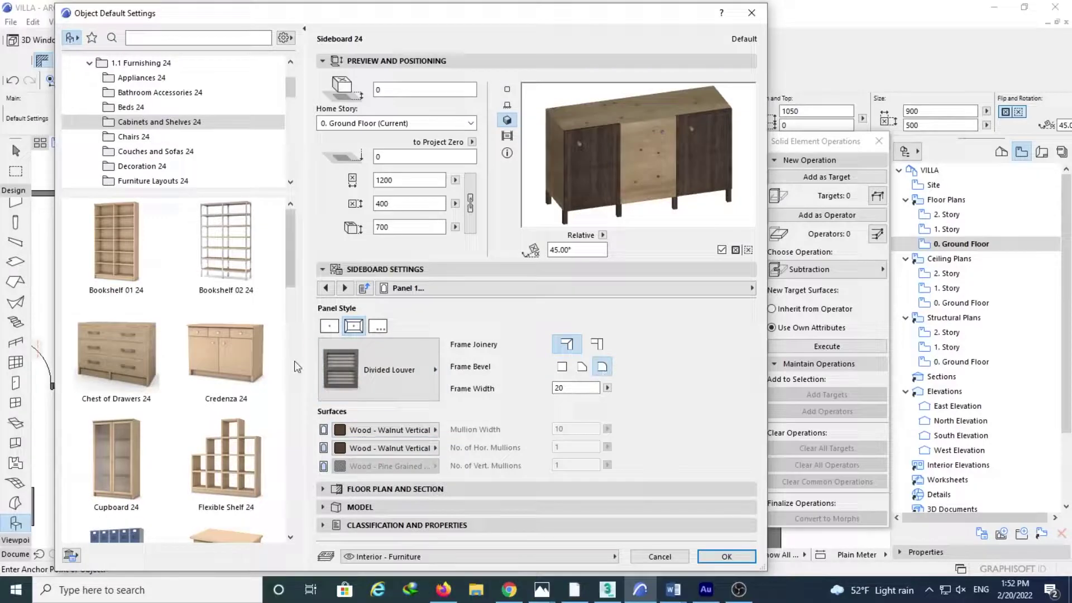
Step: Set Panel 2 of the sideboard to the framed style with the Divided Louver design
{"action": "left_click", "coordinate": [345, 287]}
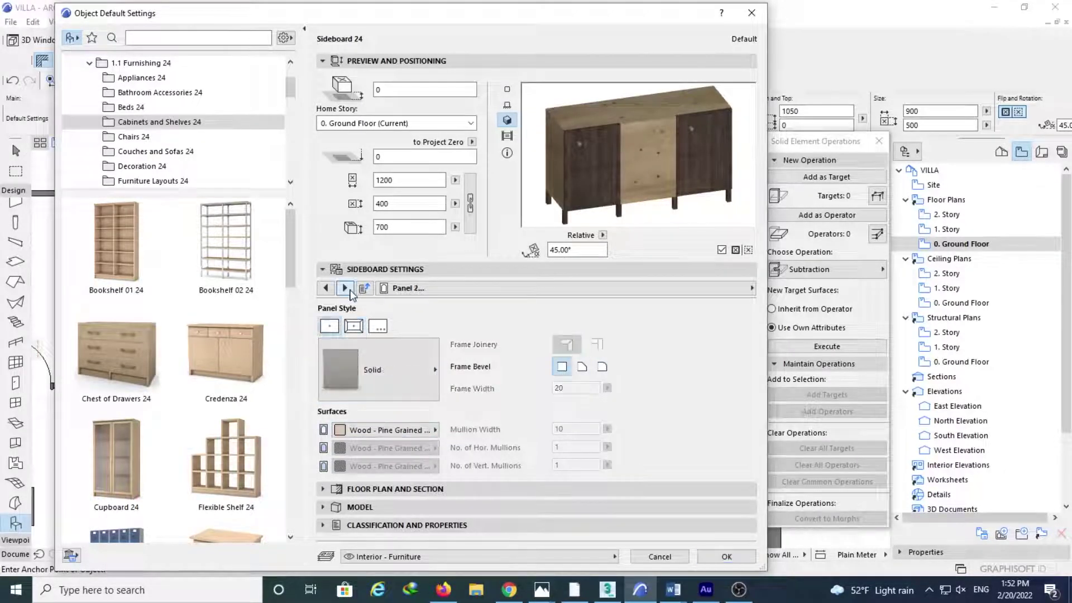
{"action": "left_click", "coordinate": [364, 373]}
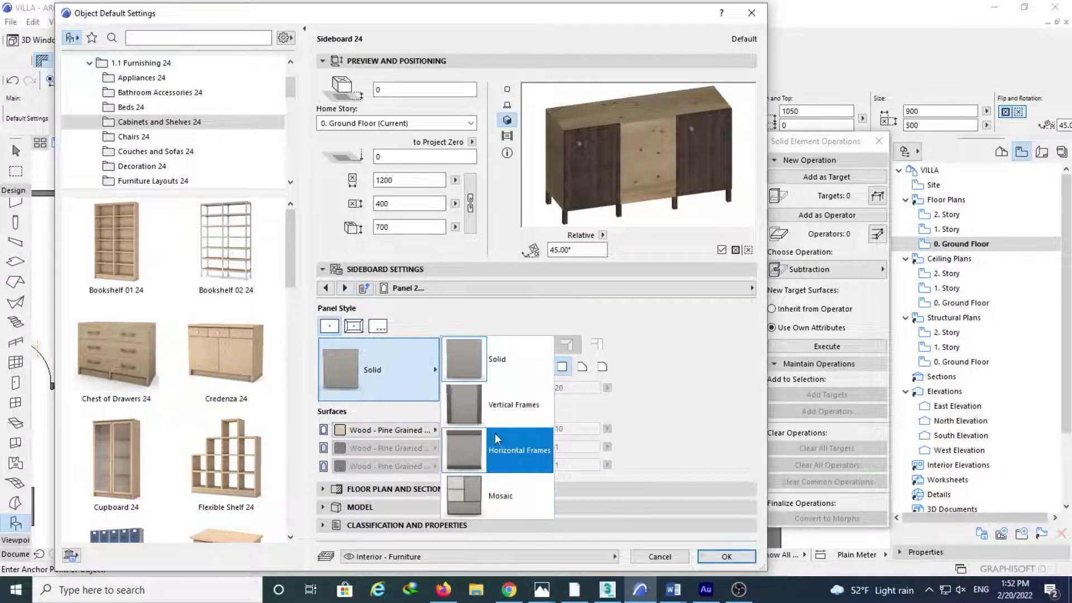
{"action": "left_click", "coordinate": [398, 367]}
{"action": "left_click", "coordinate": [353, 326]}
{"action": "left_click", "coordinate": [389, 373]}
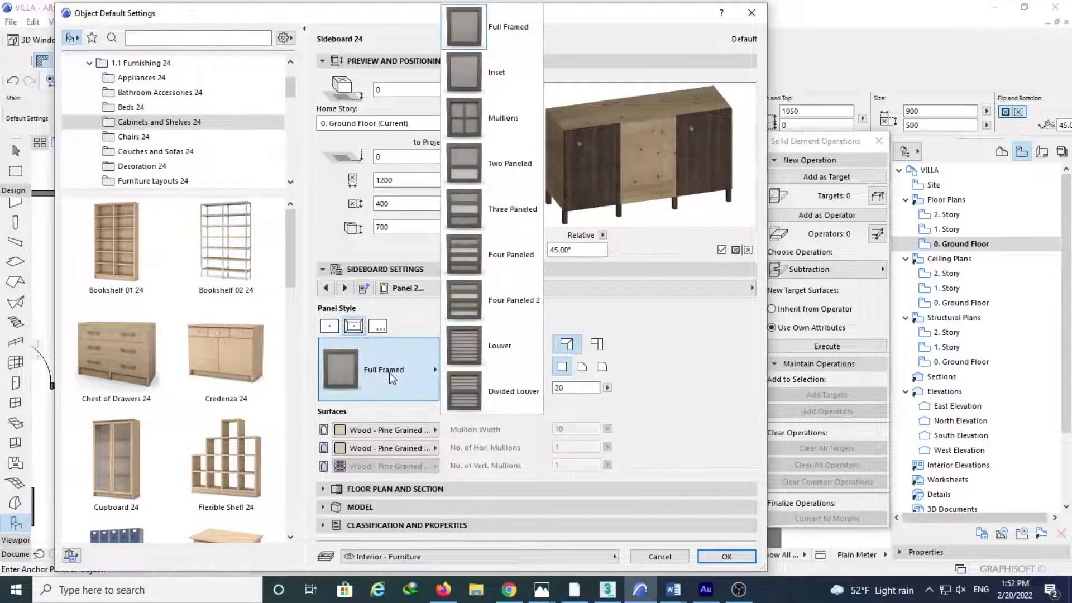
{"action": "left_click", "coordinate": [502, 394]}
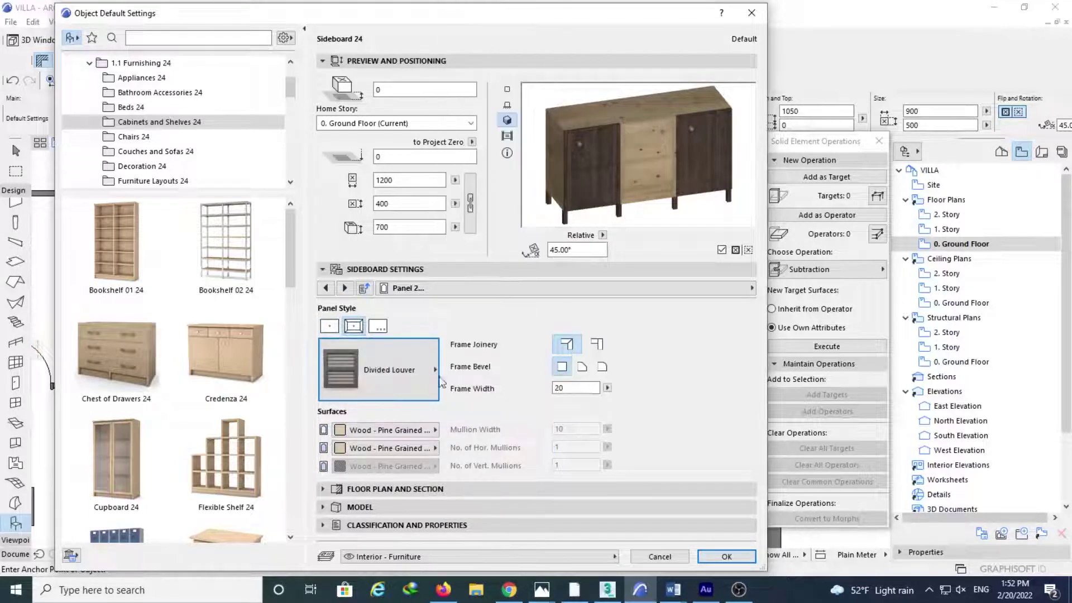
Step: Apply Wood - Walnut Vertical to both active surfaces of Panel 2
{"action": "left_click", "coordinate": [391, 430]}
{"action": "left_click", "coordinate": [916, 519]}
{"action": "left_click", "coordinate": [391, 447]}
{"action": "left_click", "coordinate": [916, 519]}
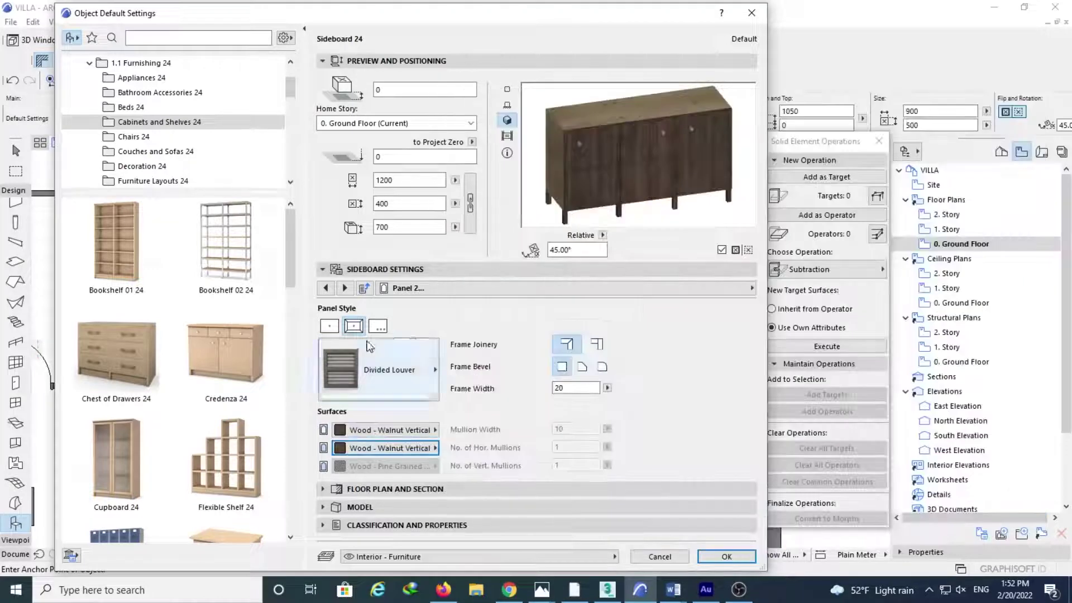
Step: Change the sideboard's knobs to the cut-out style with the Rectangle Hole shape
{"action": "left_click", "coordinate": [345, 288]}
{"action": "left_click", "coordinate": [364, 380]}
{"action": "left_click", "coordinate": [371, 372]}
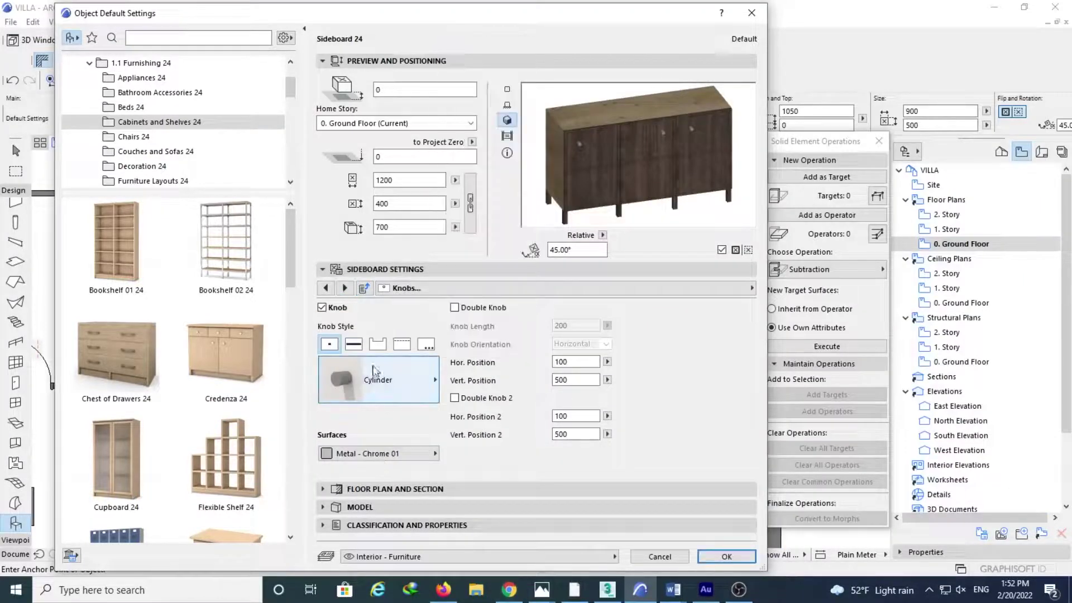
{"action": "left_click", "coordinate": [377, 345]}
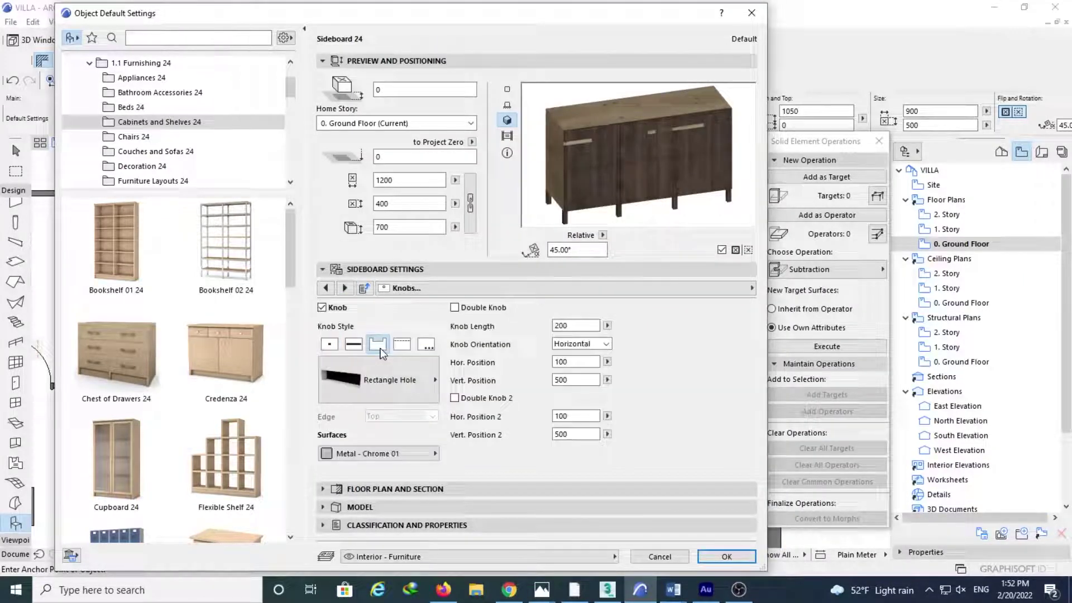
Step: Compare the sideboard's knob styles and choose the full-edge profile style with the Bottlenose shape
{"action": "left_click", "coordinate": [397, 344]}
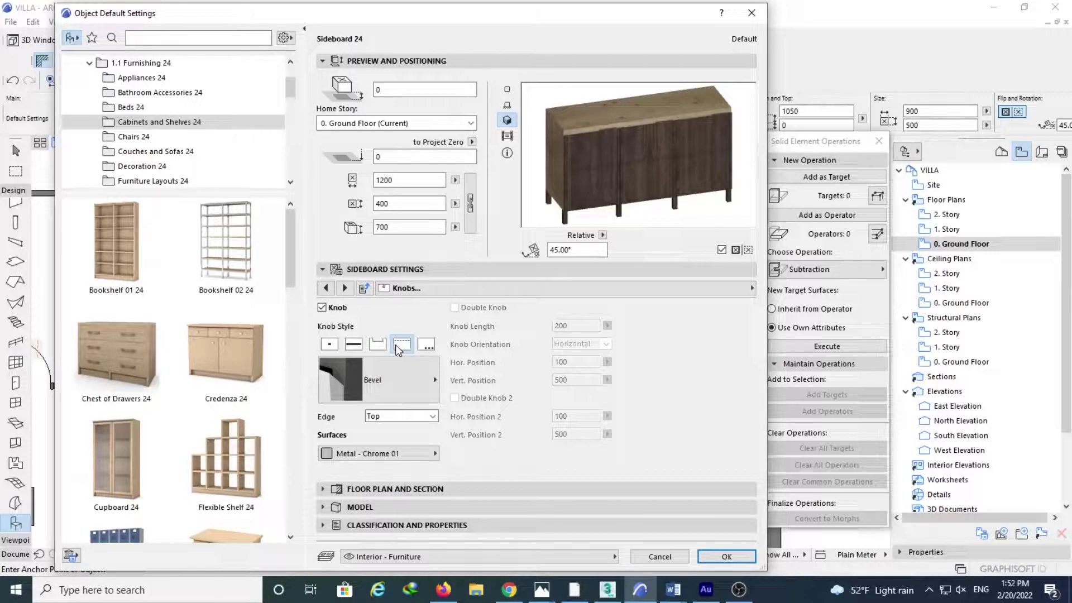
{"action": "left_click", "coordinate": [424, 344]}
{"action": "left_click", "coordinate": [358, 343]}
{"action": "left_click", "coordinate": [330, 349]}
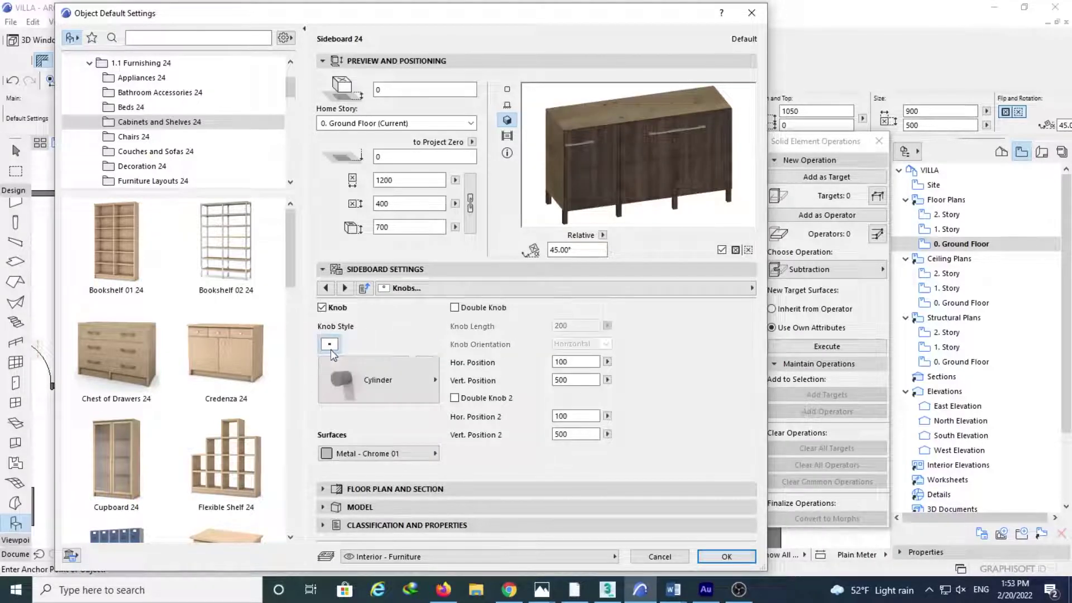
{"action": "left_click", "coordinate": [360, 345]}
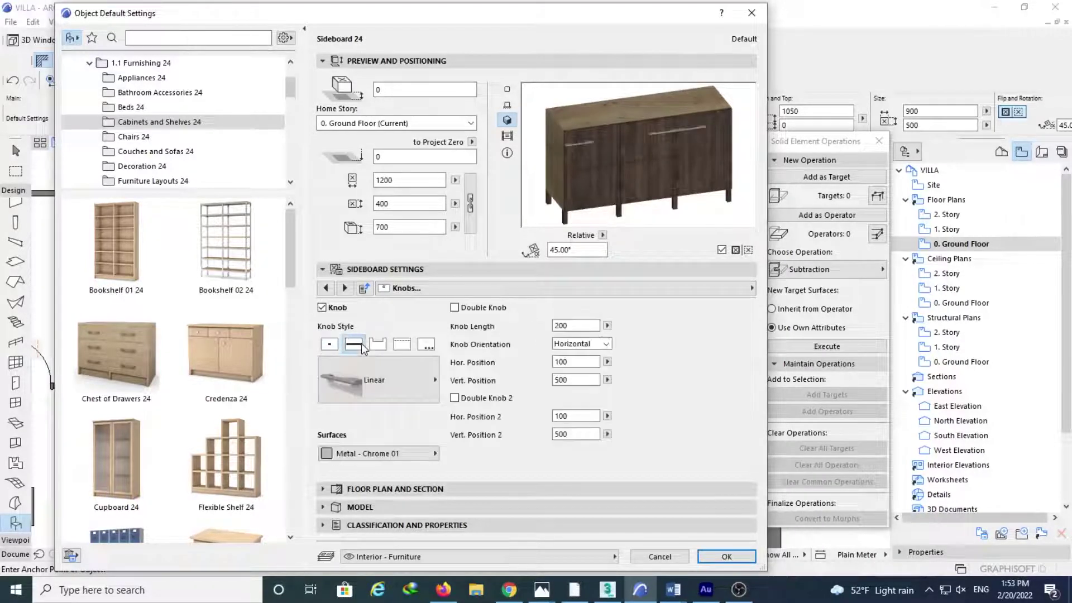
{"action": "left_click", "coordinate": [378, 350]}
{"action": "left_click", "coordinate": [400, 345]}
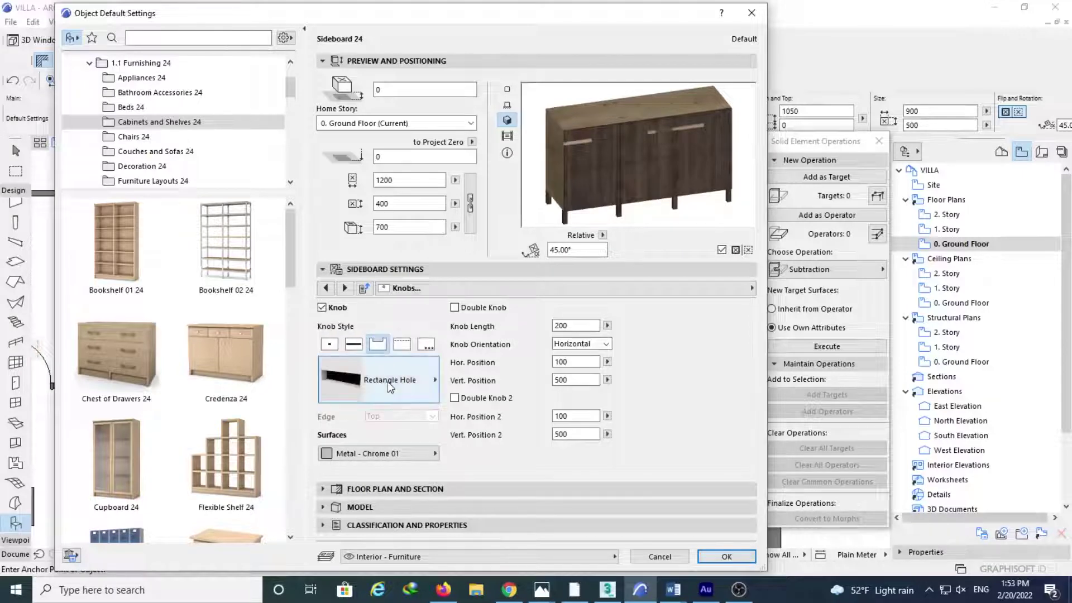
{"action": "left_click", "coordinate": [388, 394]}
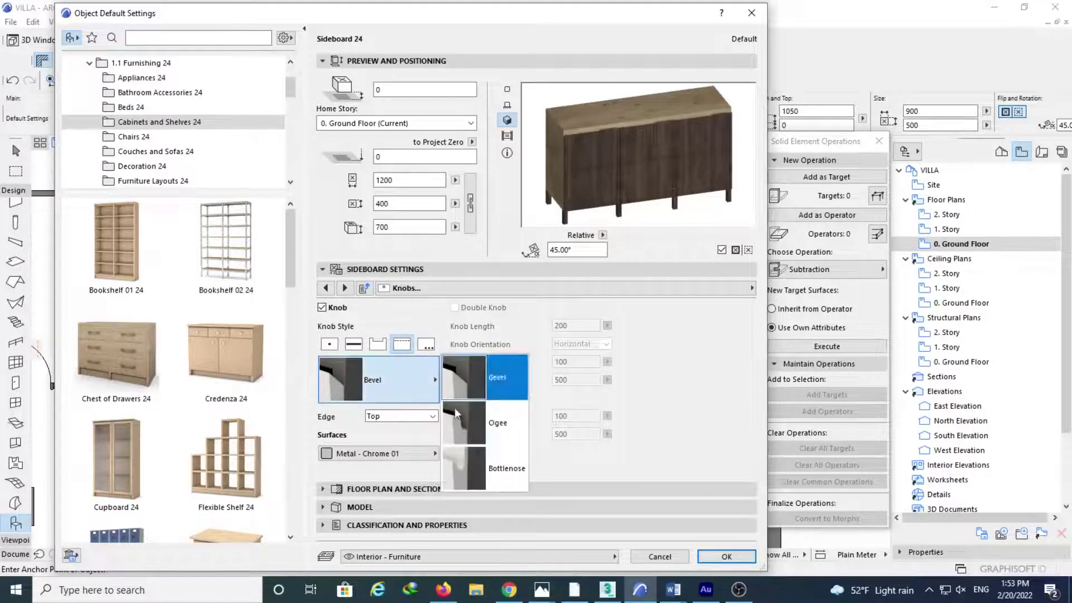
{"action": "left_click", "coordinate": [475, 471]}
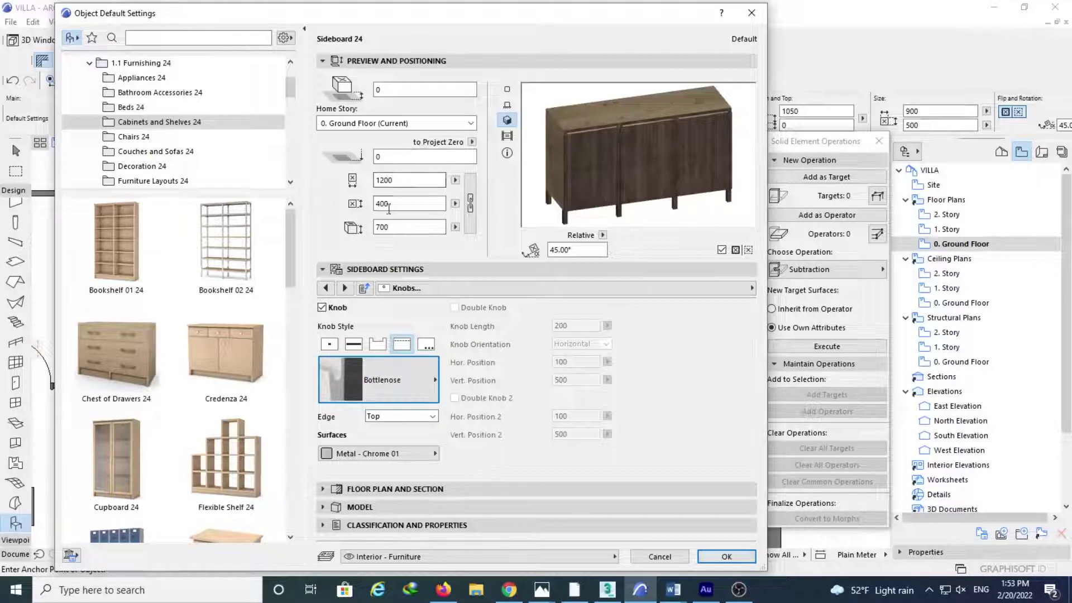
{"action": "left_click", "coordinate": [415, 455]}
{"action": "left_click", "coordinate": [415, 459]}
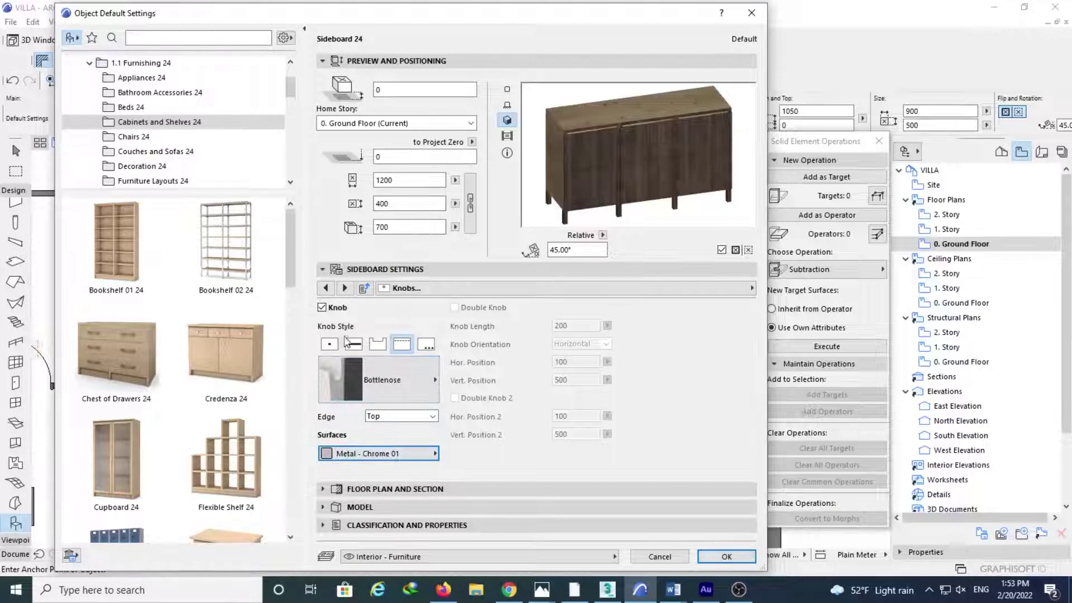
Step: Apply Wood - Walnut Vertical to the sideboard's Cabinet surface and check the remaining surface assignments
{"action": "left_click", "coordinate": [346, 288]}
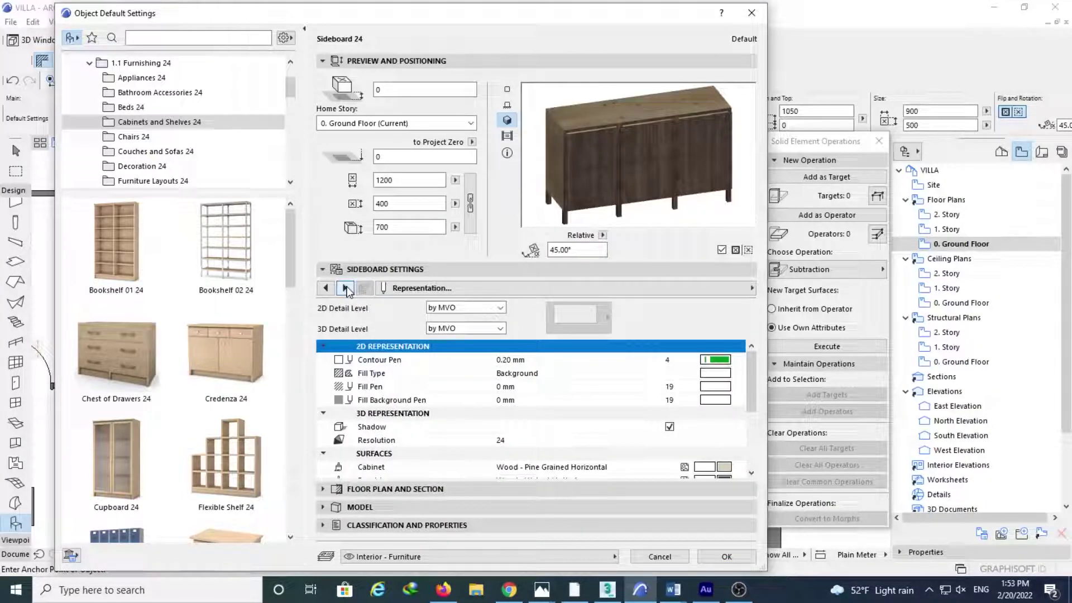
{"action": "scroll", "coordinate": [740, 416], "scroll_direction": "down", "scroll_amount": 2}
{"action": "left_click", "coordinate": [724, 398]}
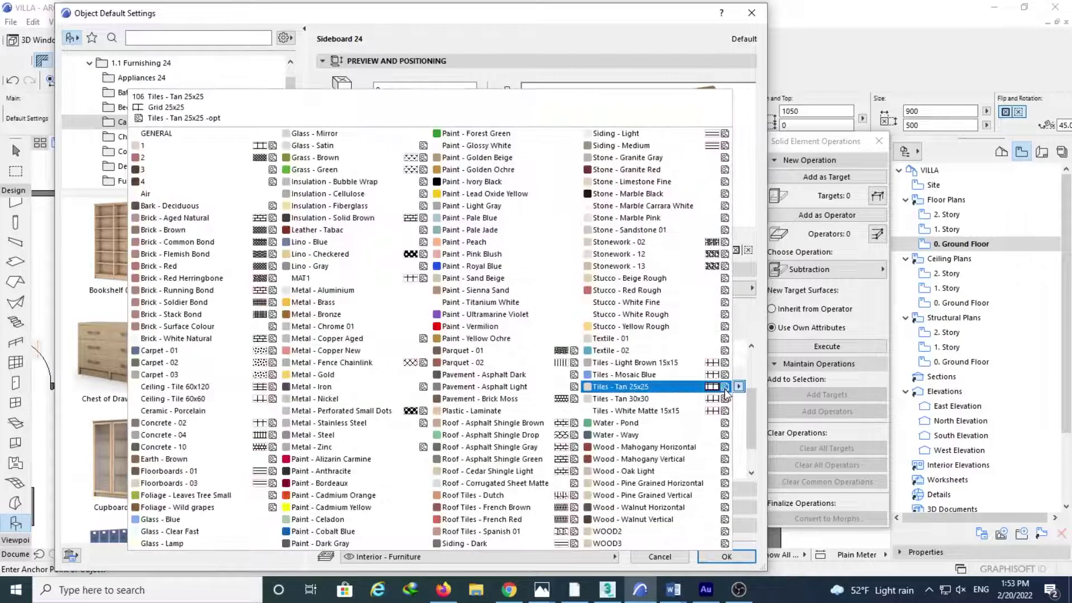
{"action": "left_click", "coordinate": [645, 519]}
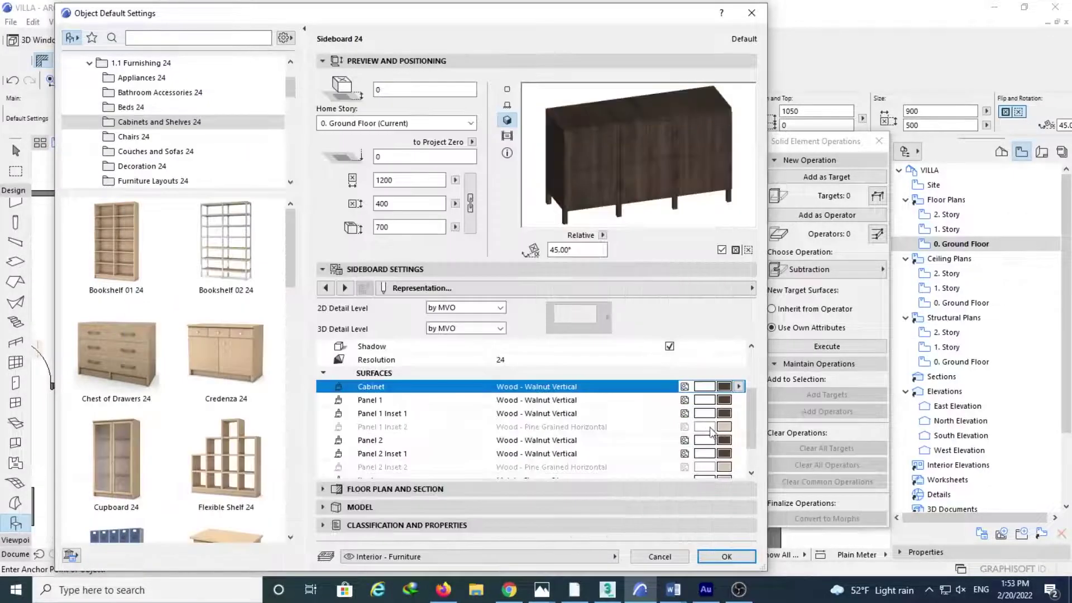
{"action": "left_click", "coordinate": [722, 429]}
{"action": "left_click", "coordinate": [728, 469]}
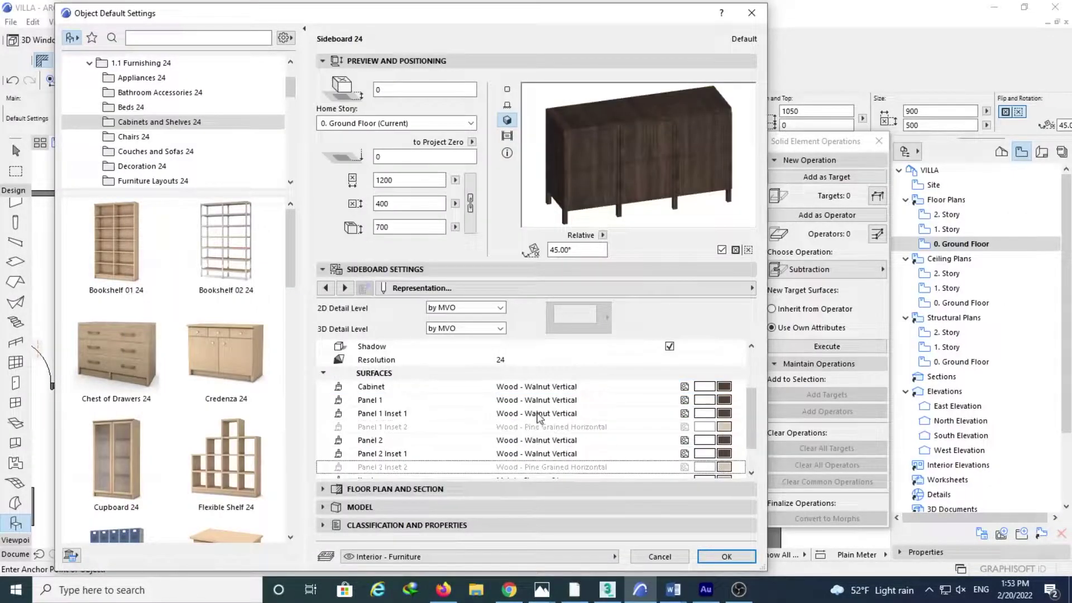
{"action": "scroll", "coordinate": [539, 418], "scroll_direction": "down", "scroll_amount": 1}
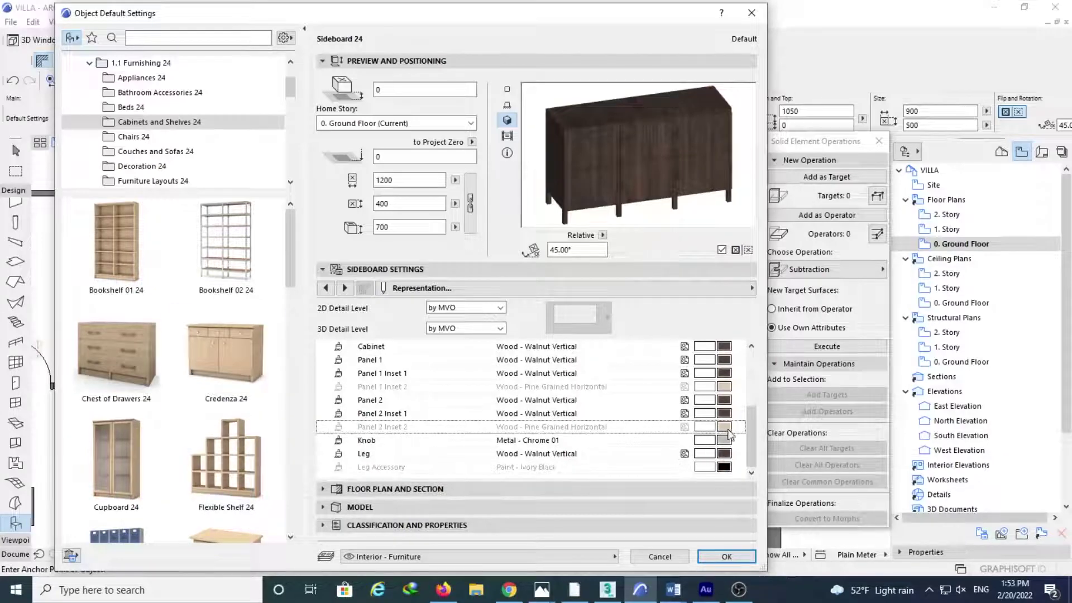
{"action": "left_click", "coordinate": [345, 288]}
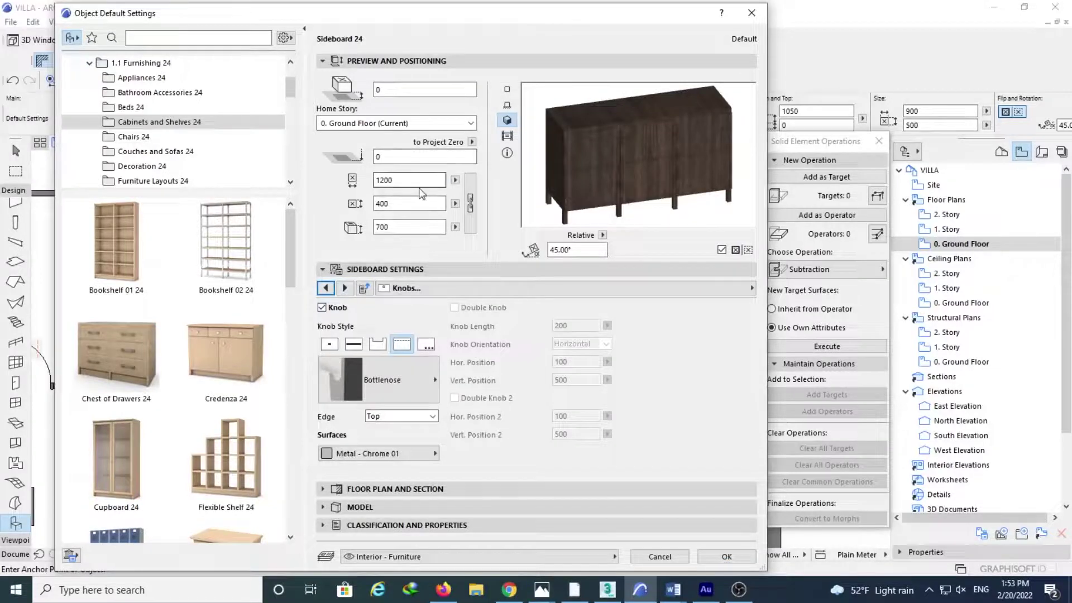
Step: Set the sideboard's default size to 1500 wide, 750 deep and 900 high, and accept the settings
{"action": "left_click_drag", "start_coordinate": [406, 179], "coordinate": [270, 187]}
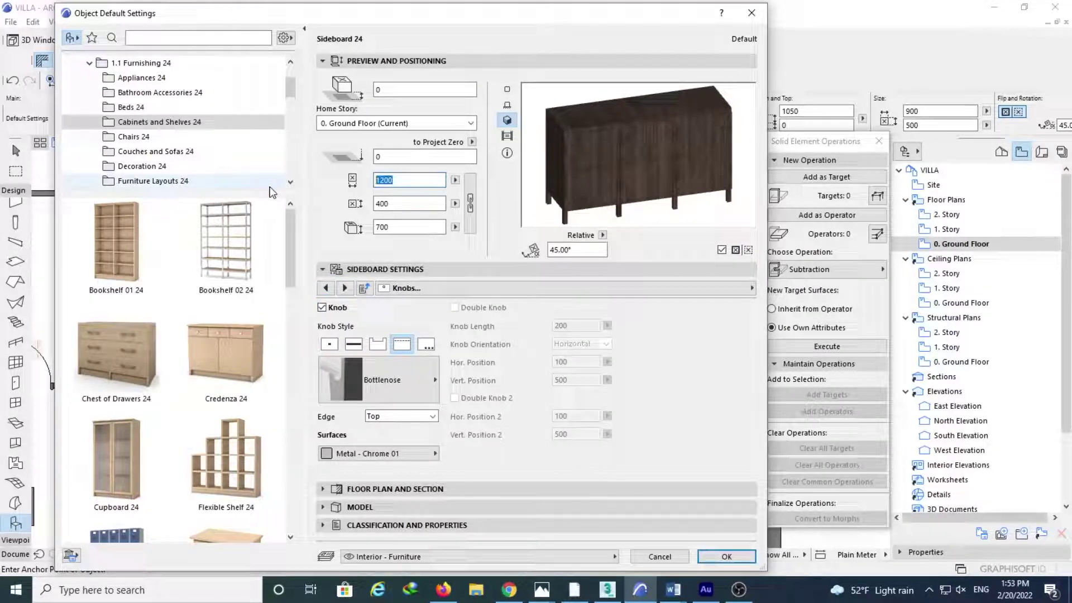
{"action": "type", "text": "1"}
{"action": "left_click", "coordinate": [391, 204]}
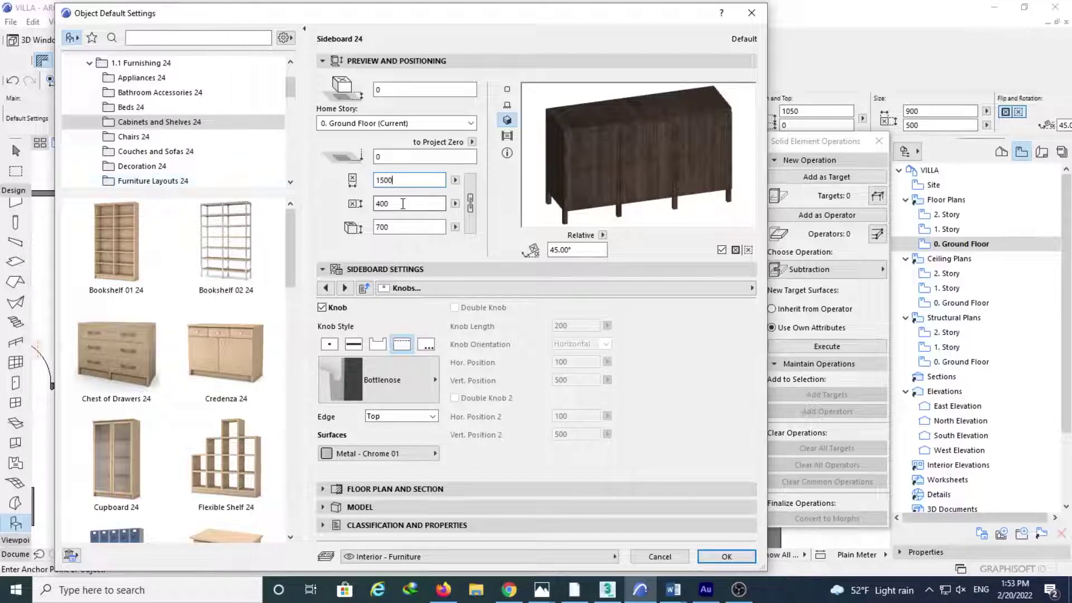
{"action": "double_click", "coordinate": [390, 204]}
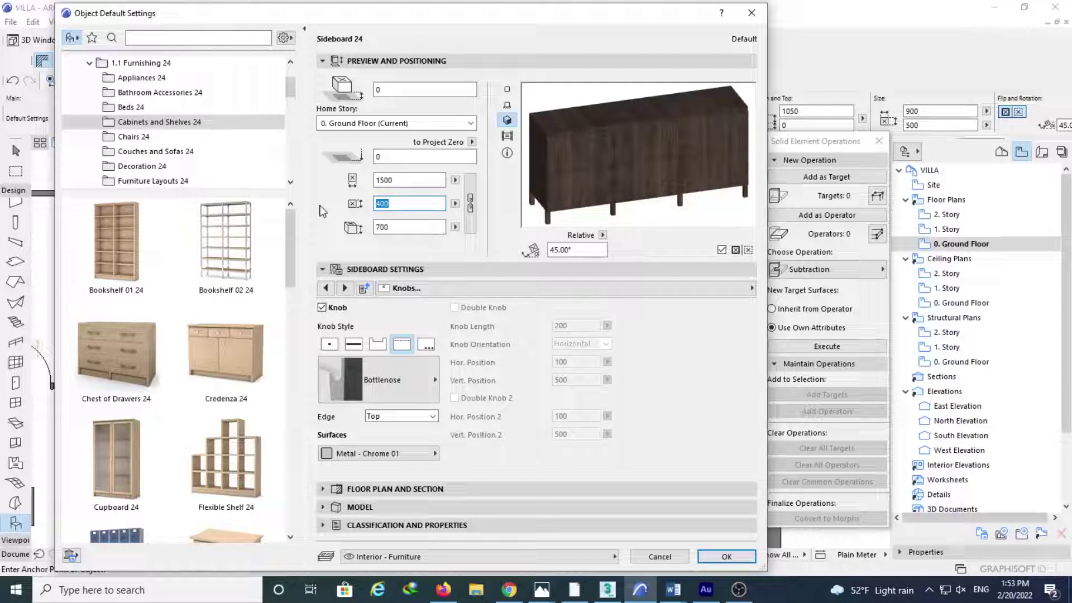
{"action": "key", "text": "Tab"}
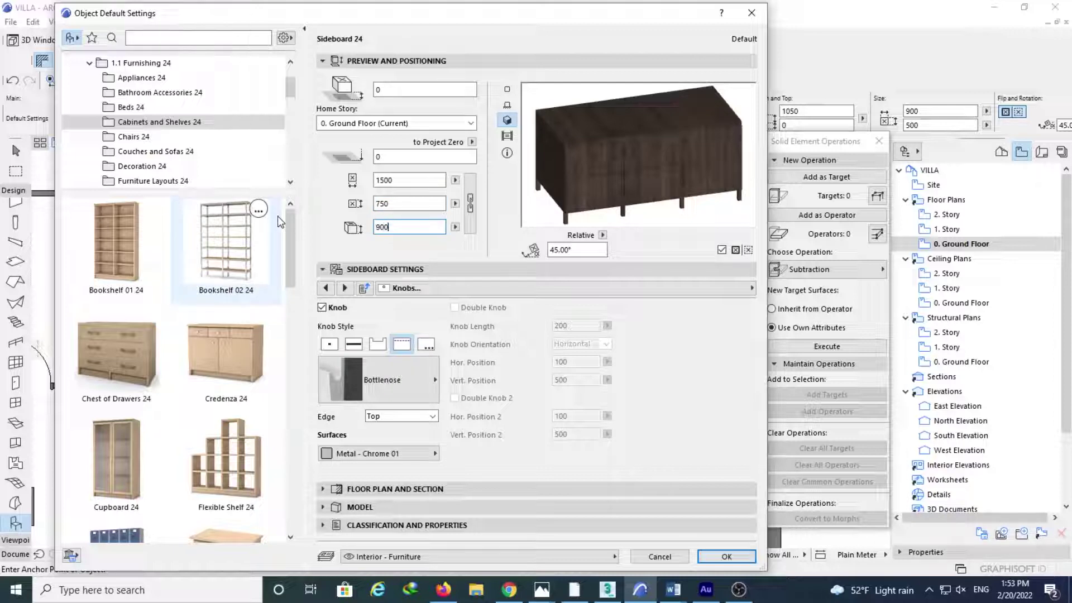
{"action": "type", "text": "900"}
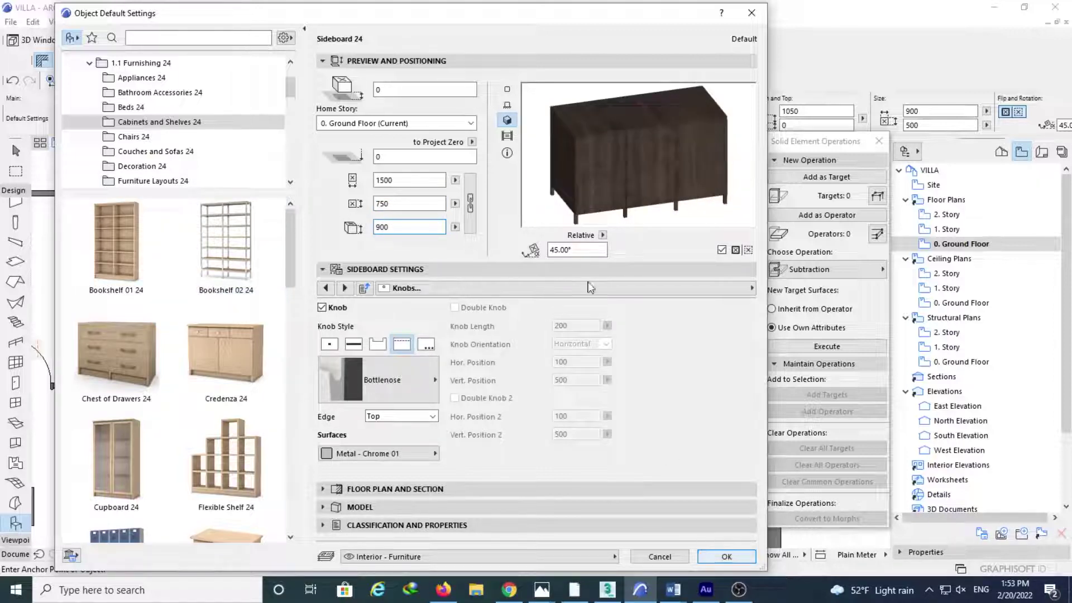
{"action": "left_click_drag", "start_coordinate": [409, 179], "coordinate": [323, 180]}
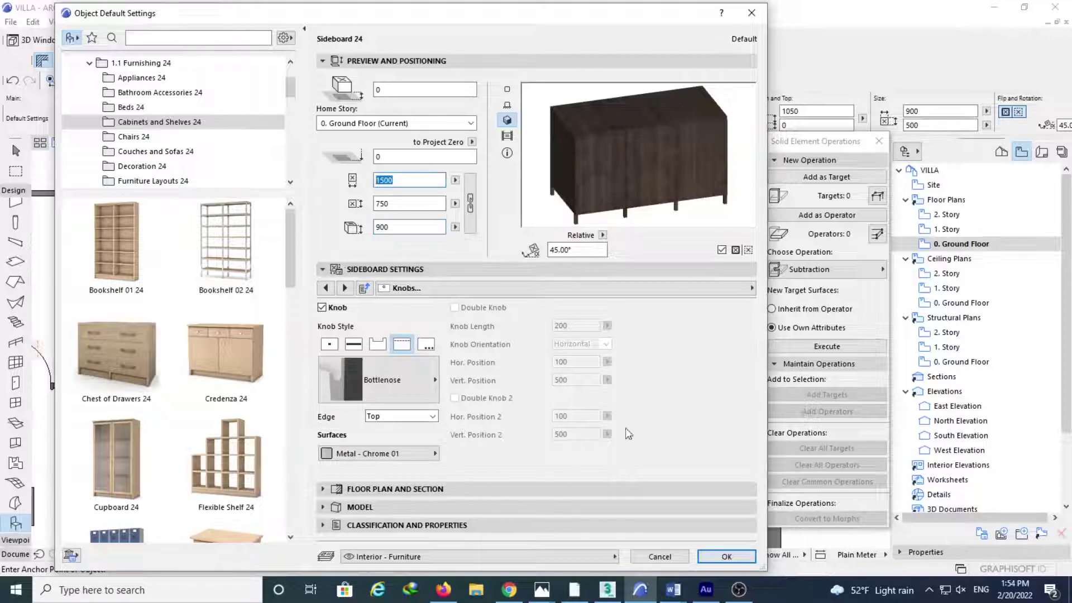
{"action": "left_click", "coordinate": [726, 556]}
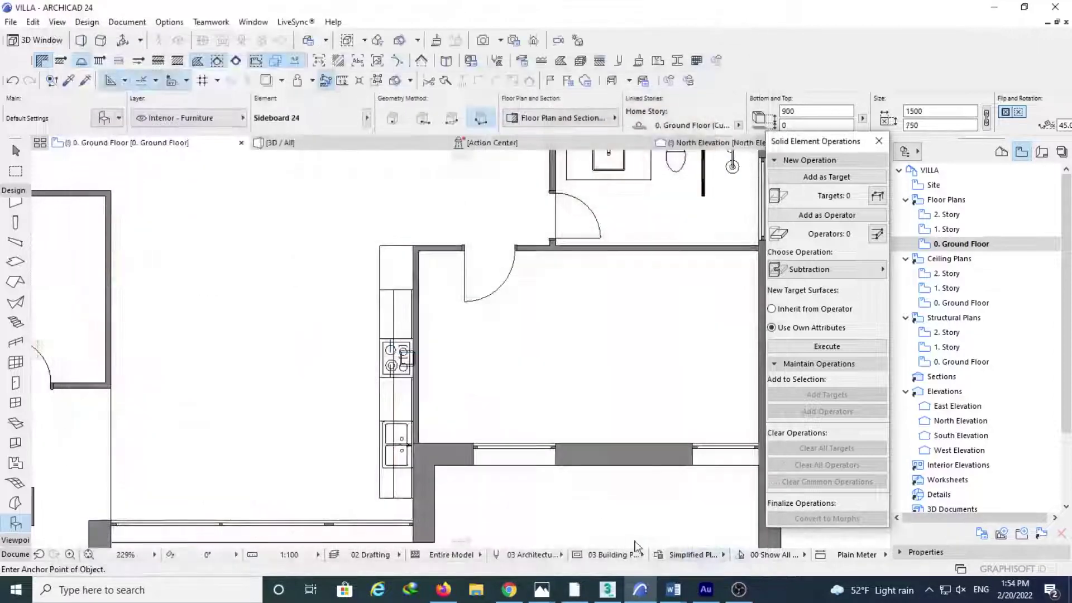
Step: Place the sideboard vertically in the open floor facing the kitchen run, about 1538 long and 800 deep
{"action": "left_click", "coordinate": [294, 300]}
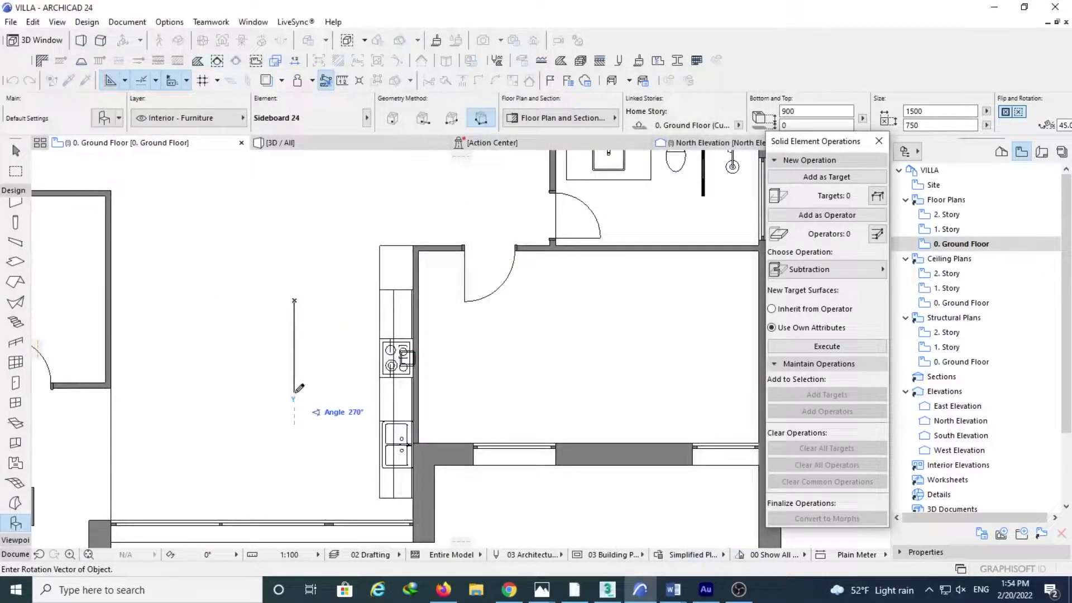
{"action": "left_click", "coordinate": [295, 385]}
{"action": "type", "text": "800"}
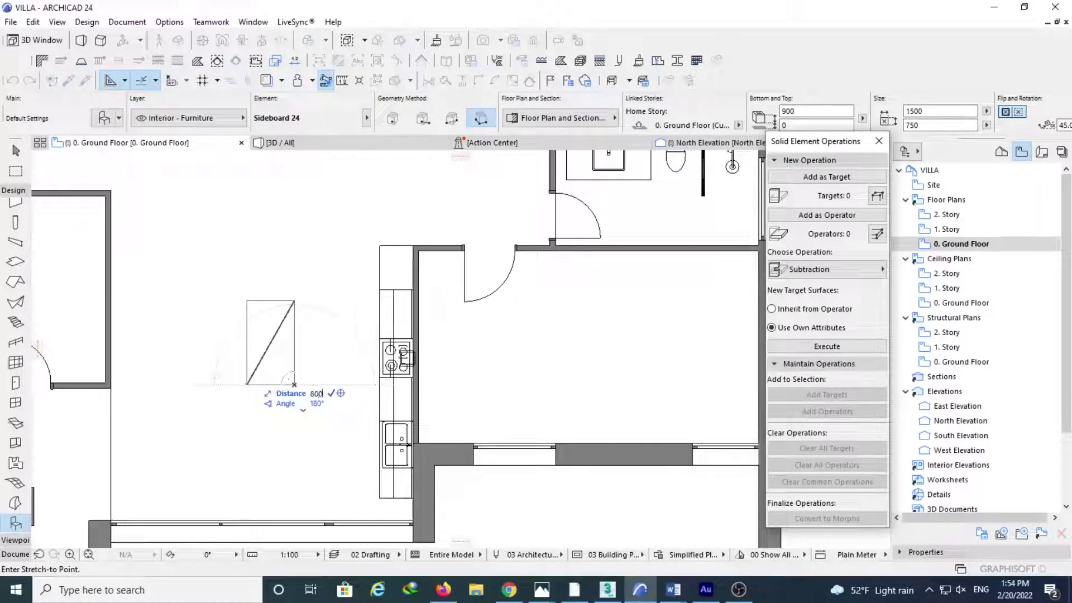
{"action": "key", "text": "Return"}
{"action": "key", "text": "Escape"}
Step: Mirror the placed sideboard about a vertical axis through its centre
{"action": "left_click", "coordinate": [249, 385]}
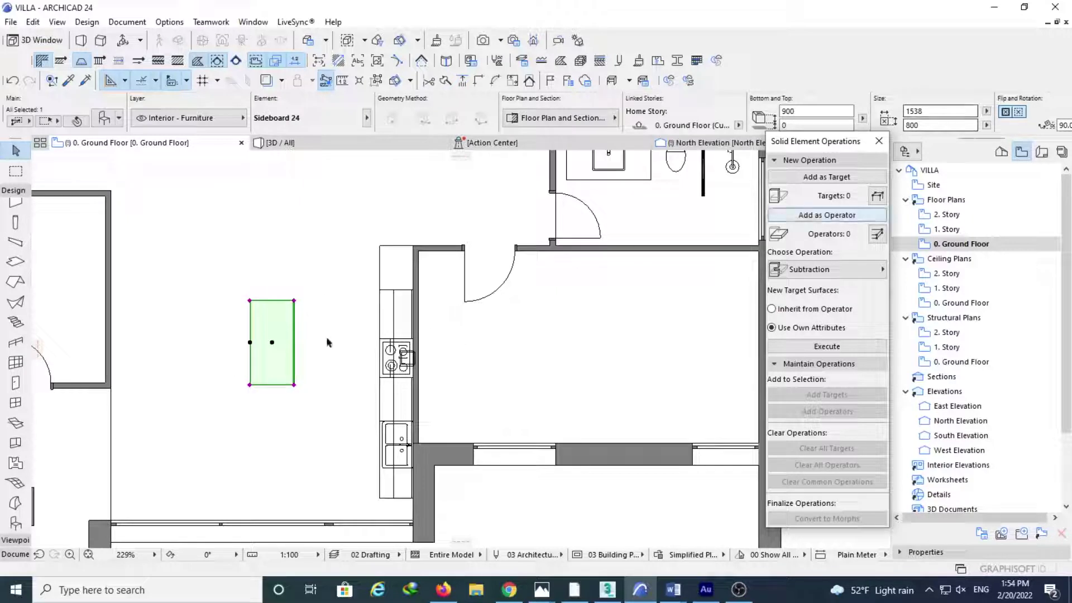
{"action": "left_click", "coordinate": [271, 342]}
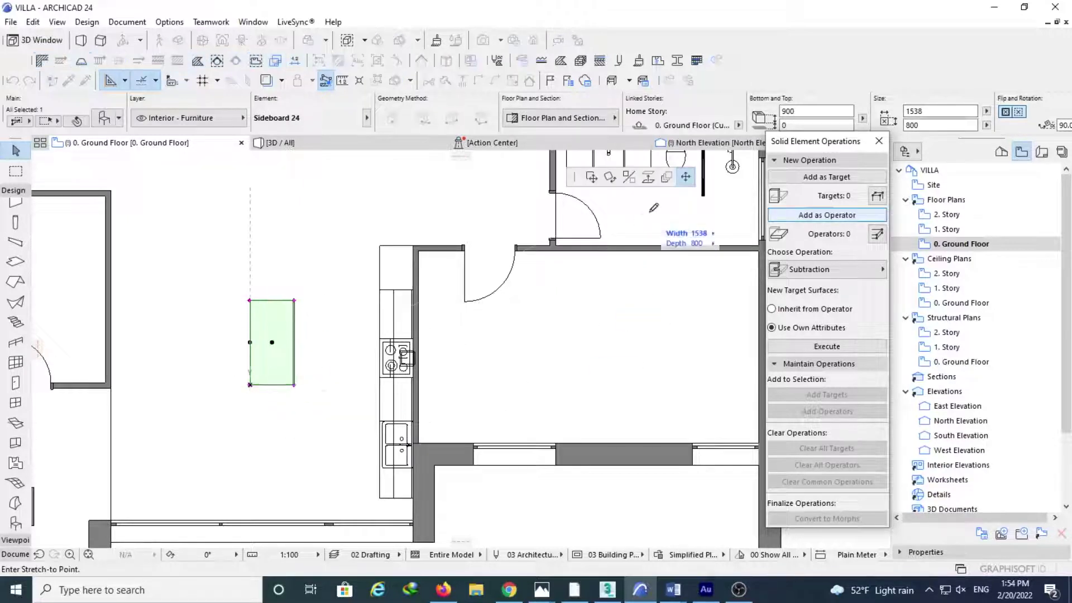
{"action": "left_click", "coordinate": [629, 177]}
{"action": "left_click", "coordinate": [273, 343]}
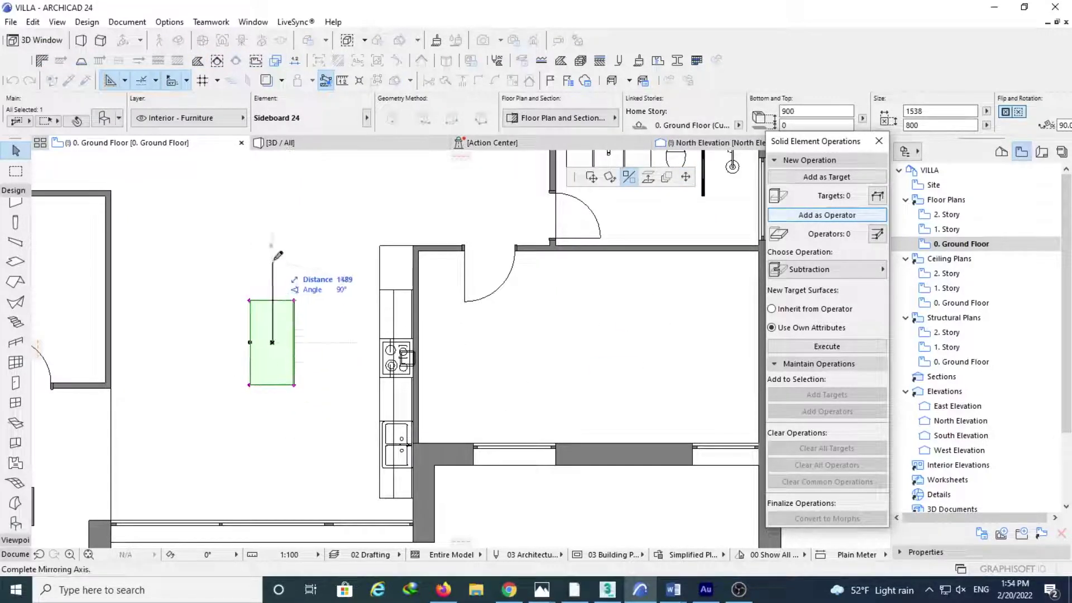
{"action": "left_click", "coordinate": [273, 254]}
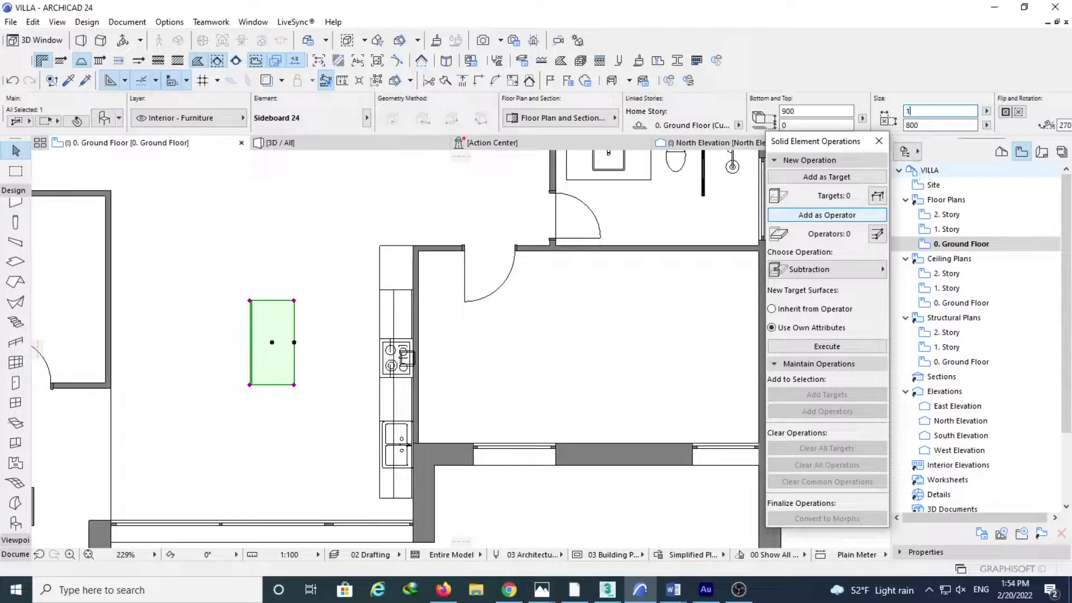
Step: Set the mirrored island sideboard's width to 1700 and deselect it
{"action": "type", "text": "600"}
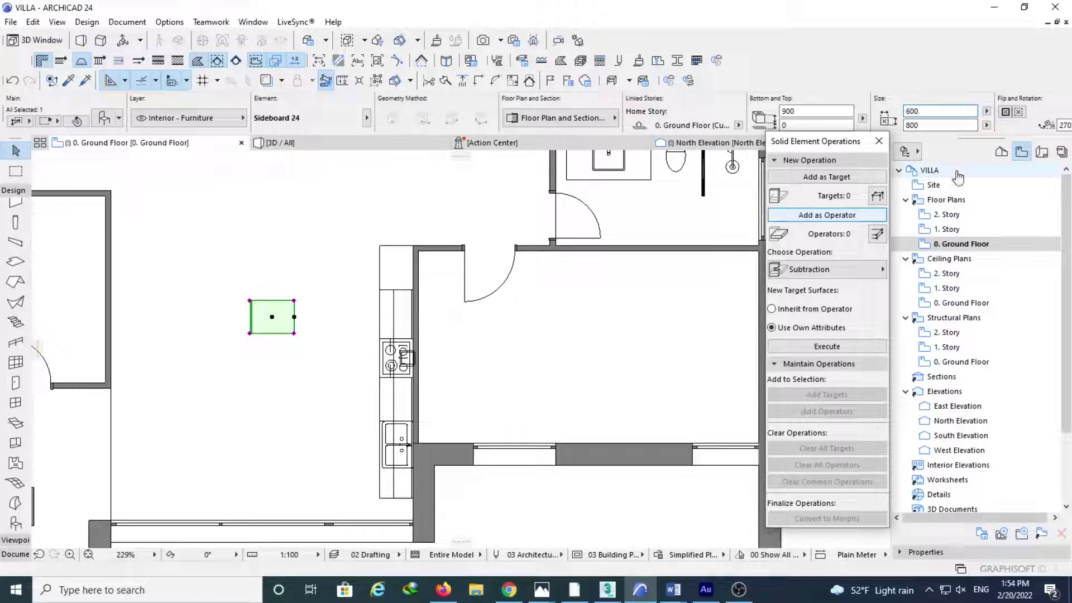
{"action": "left_click_drag", "start_coordinate": [951, 110], "coordinate": [839, 113]}
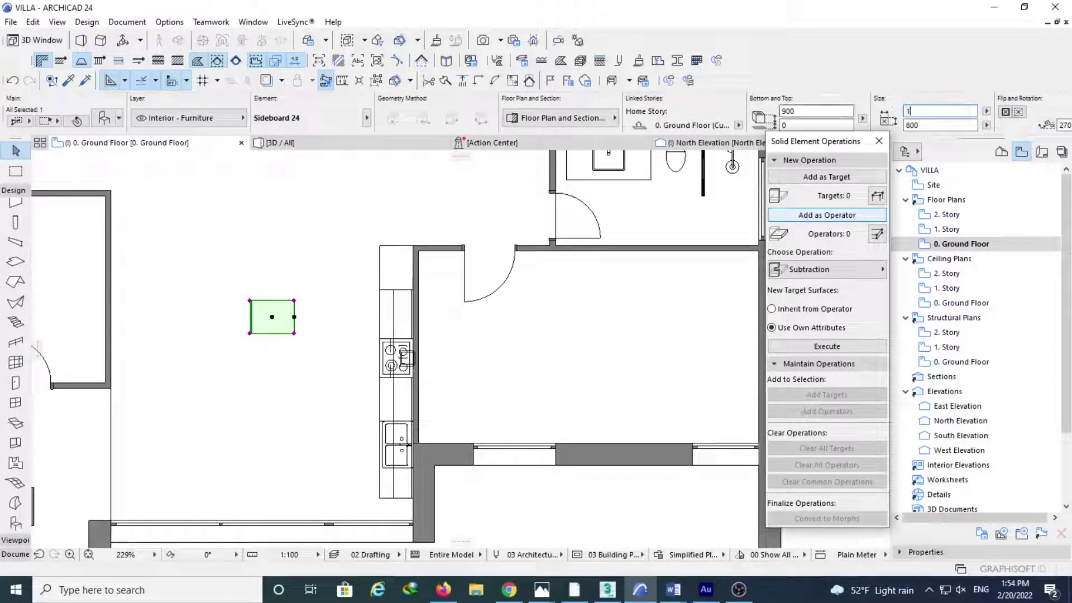
{"action": "type", "text": "1700"}
{"action": "key", "text": "Return"}
{"action": "key", "text": "Escape"}
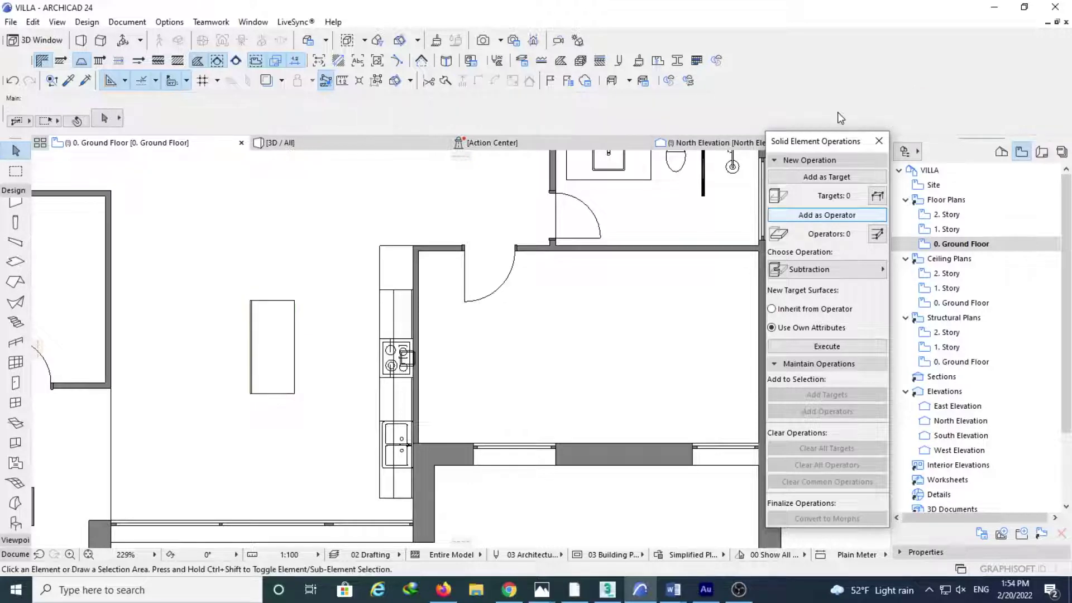
Step: Inspect the island in the 3D view and open its leg settings
{"action": "left_click", "coordinate": [339, 143]}
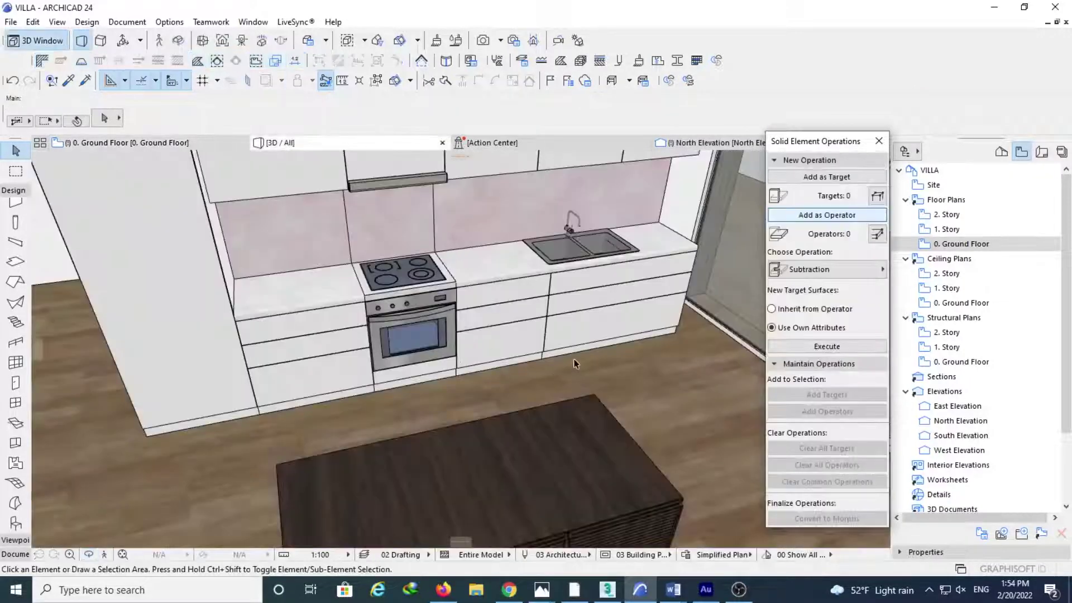
{"action": "middle_click_drag", "start_coordinate": [575, 364], "coordinate": [491, 345]}
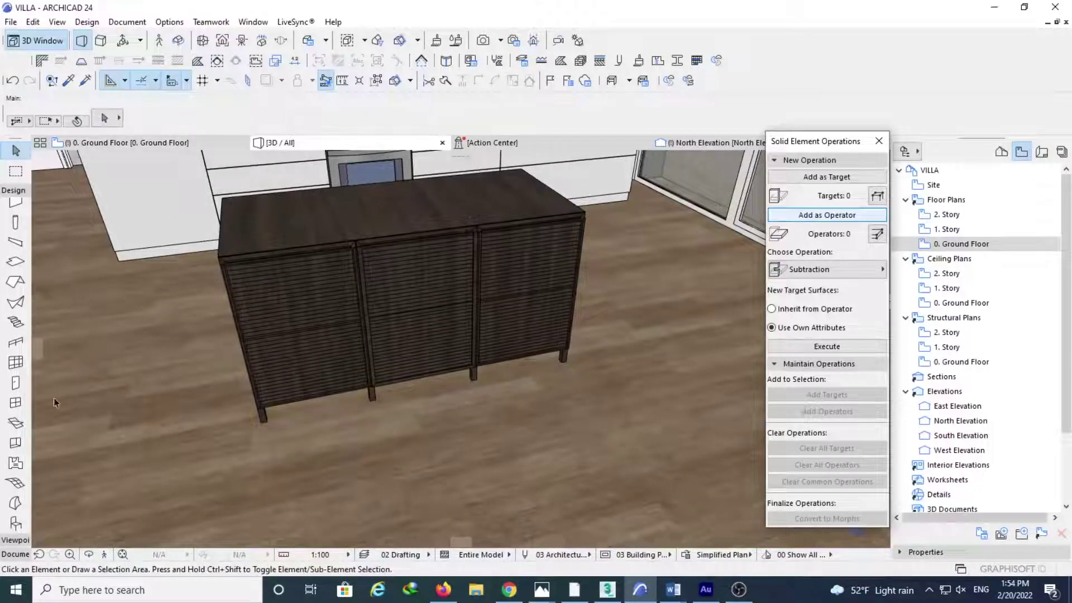
{"action": "middle_click_drag", "start_coordinate": [515, 316], "coordinate": [493, 292], "text": "shift"}
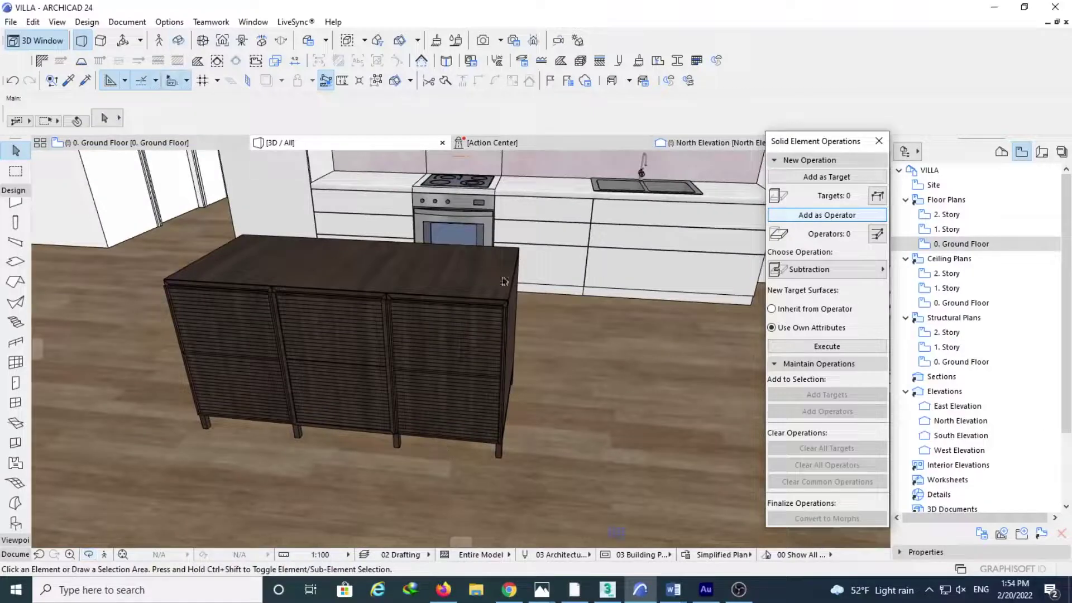
{"action": "left_click", "coordinate": [492, 331]}
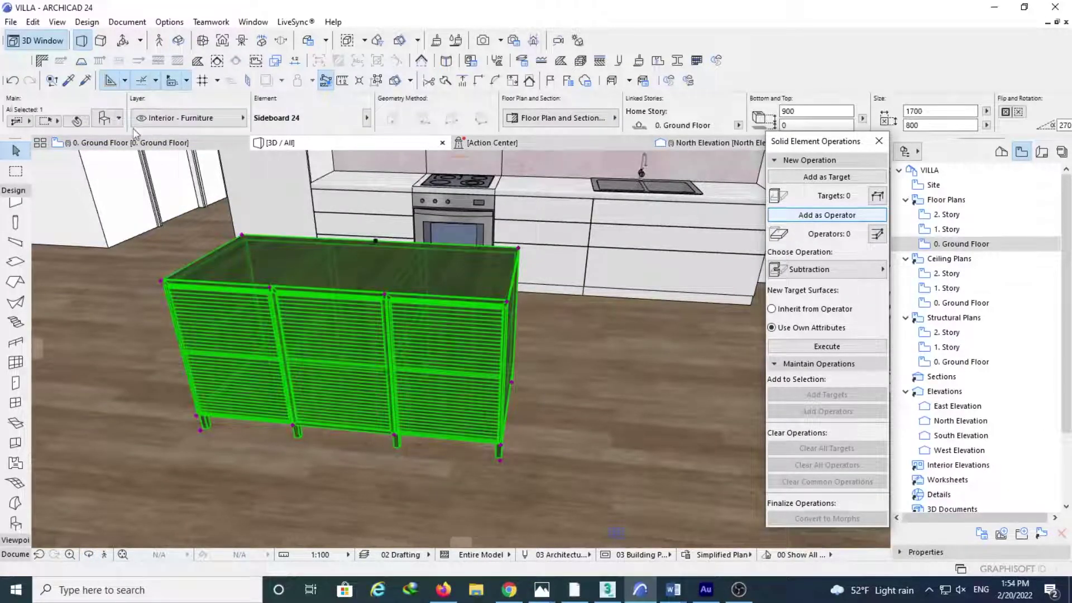
{"action": "left_click", "coordinate": [103, 119]}
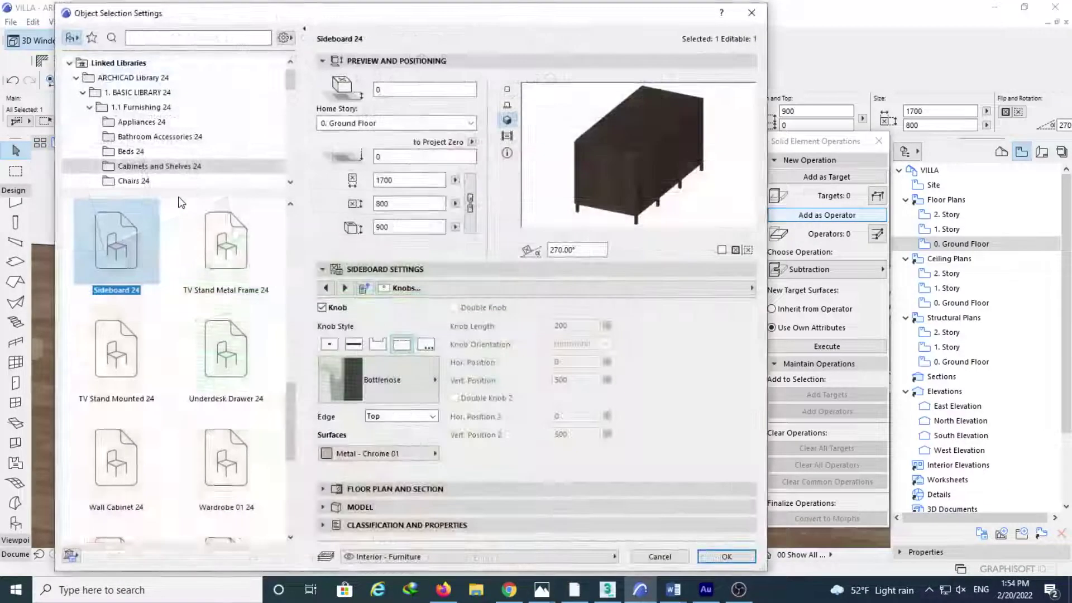
{"action": "left_click", "coordinate": [422, 292]}
{"action": "left_click", "coordinate": [807, 307]}
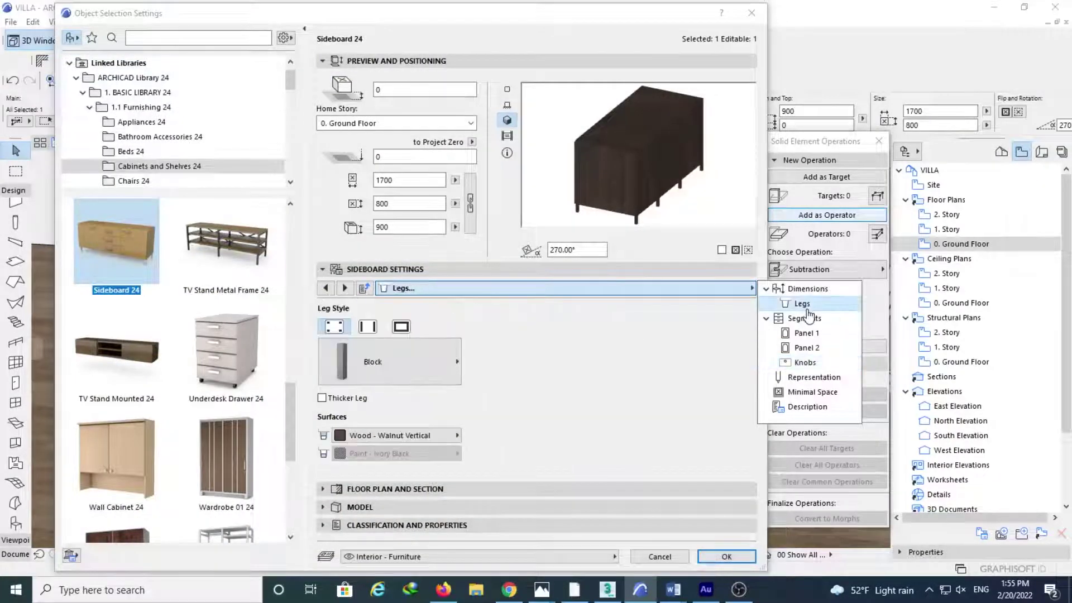
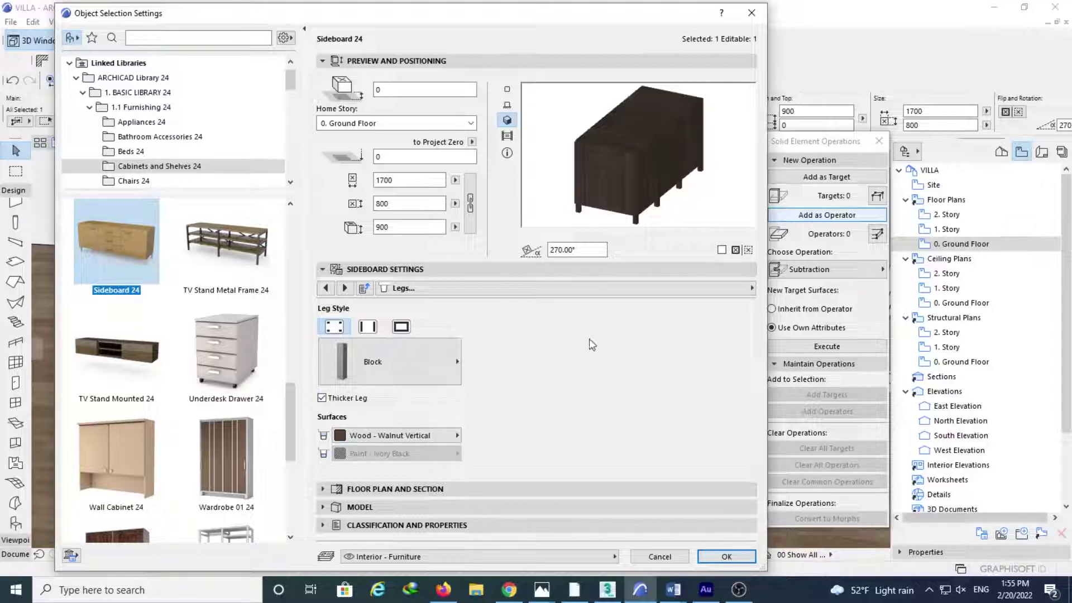
Step: Set the island sideboard's outer segments to Drawers
{"action": "left_click", "coordinate": [346, 288]}
{"action": "left_click", "coordinate": [379, 307]}
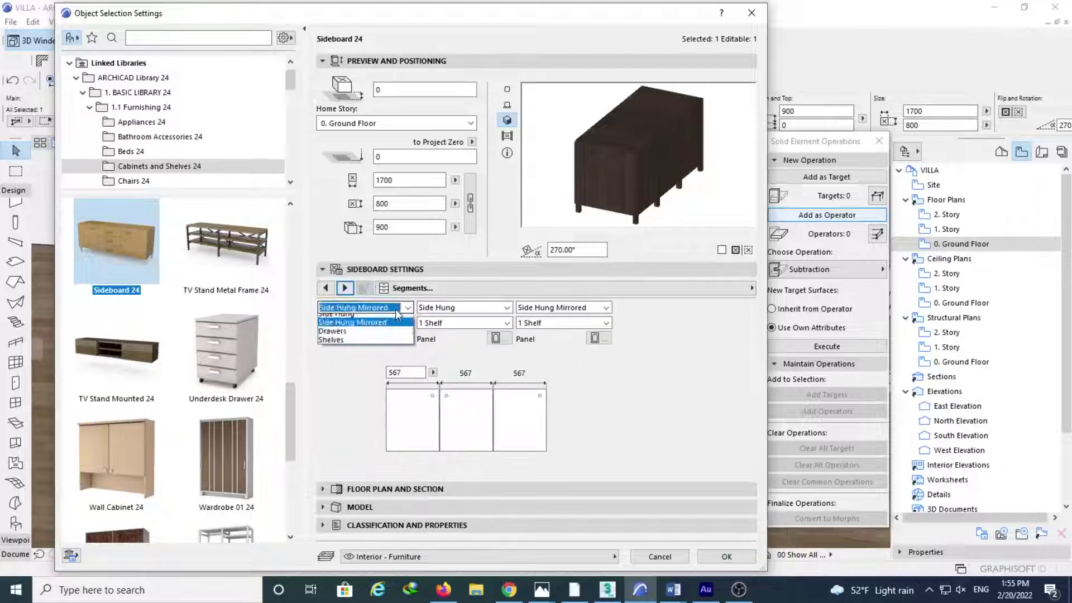
{"action": "left_click", "coordinate": [397, 335]}
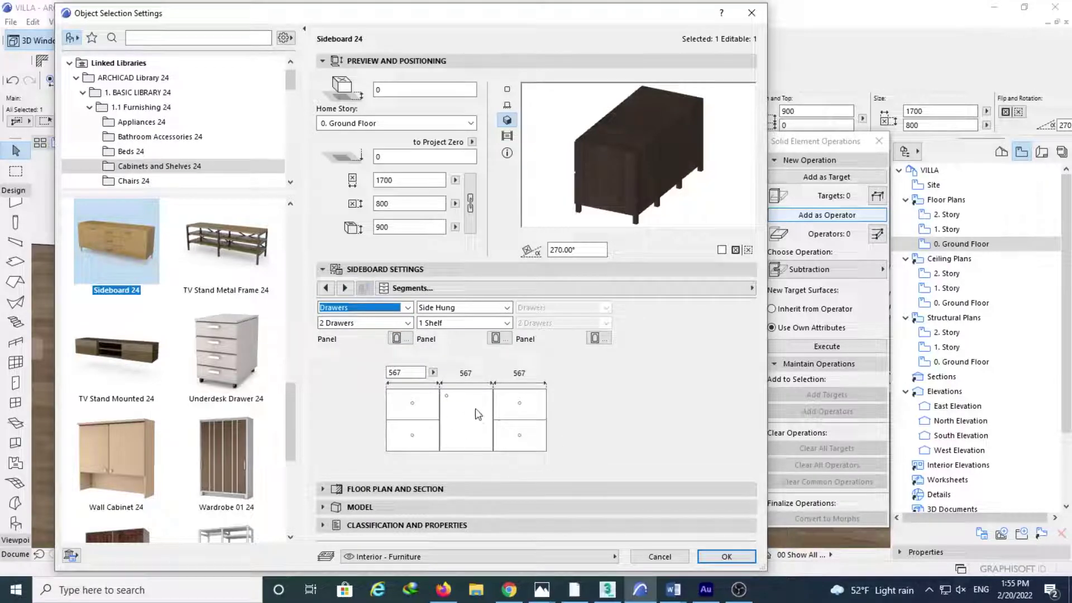
Step: Try Drawers and Shelves for the sideboard's middle segment, and return it to Side Hung
{"action": "left_click", "coordinate": [505, 307]}
{"action": "left_click", "coordinate": [504, 341]}
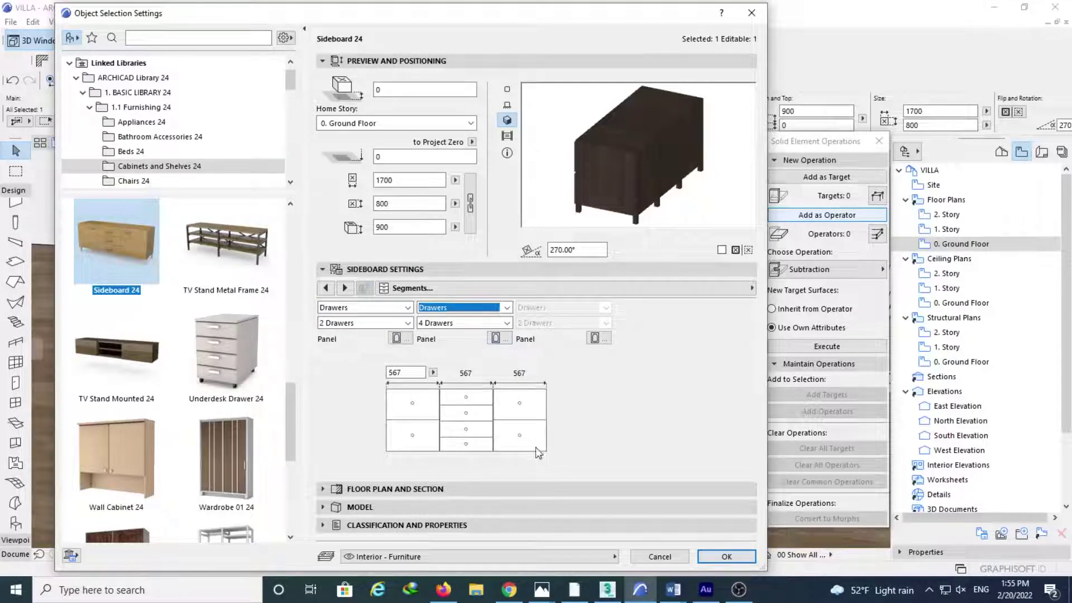
{"action": "left_click", "coordinate": [507, 307]}
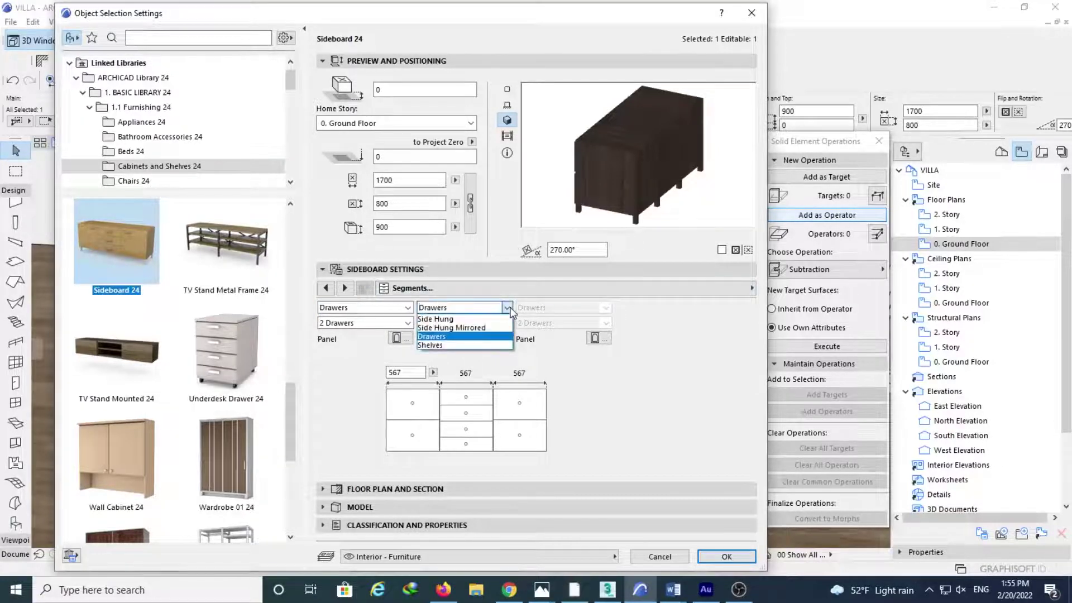
{"action": "left_click", "coordinate": [458, 345]}
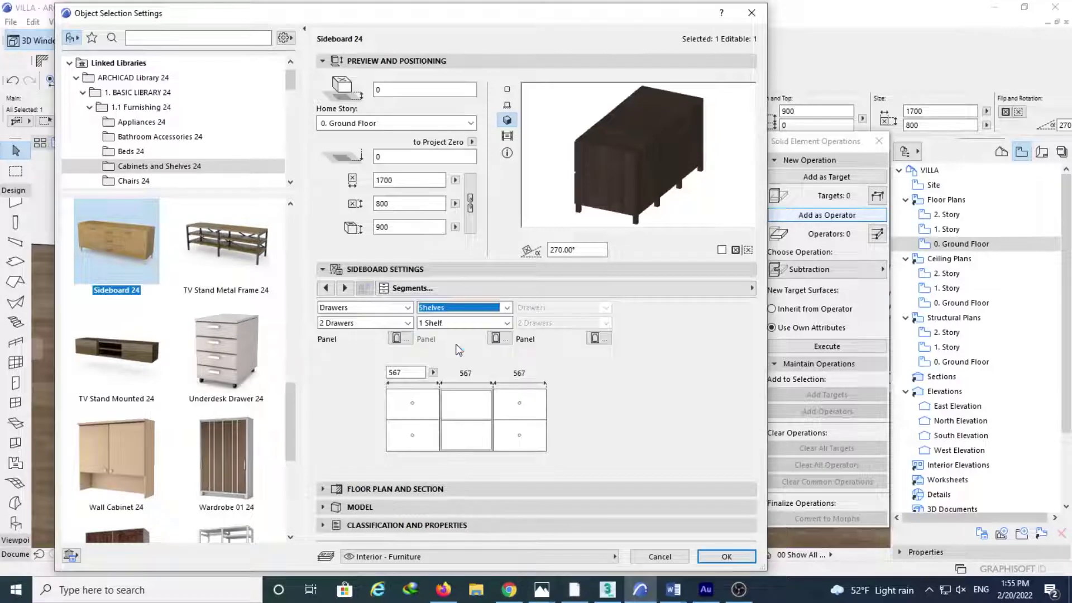
{"action": "left_click", "coordinate": [506, 308]}
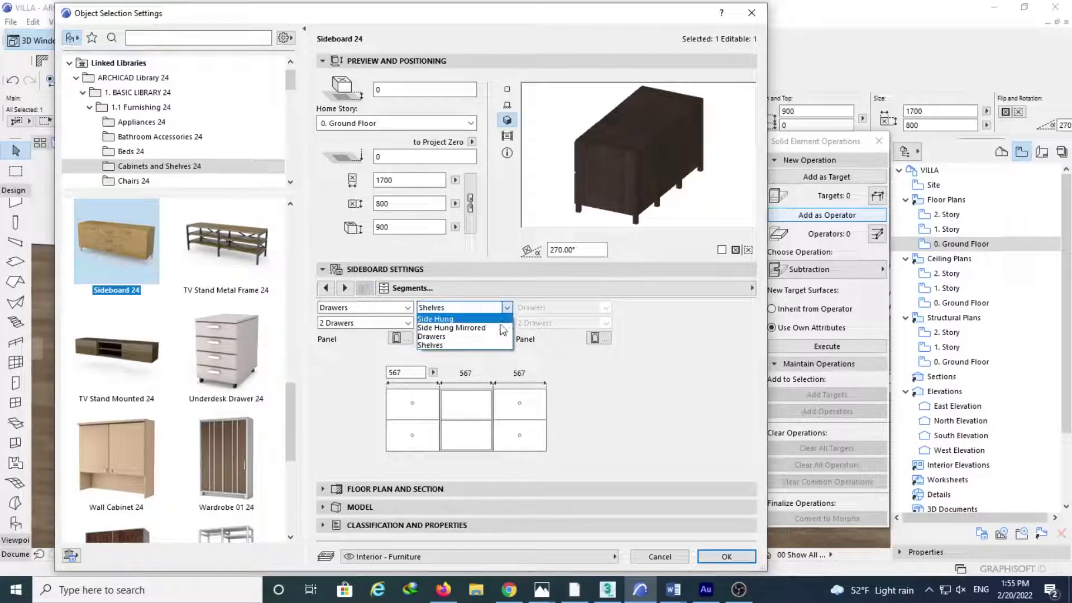
{"action": "left_click", "coordinate": [489, 328]}
{"action": "left_click", "coordinate": [497, 309]}
{"action": "left_click", "coordinate": [488, 319]}
Step: Give the middle segment 2 shelves and the outer segments 3 drawers each, and apply the sideboard settings
{"action": "left_click", "coordinate": [507, 323]}
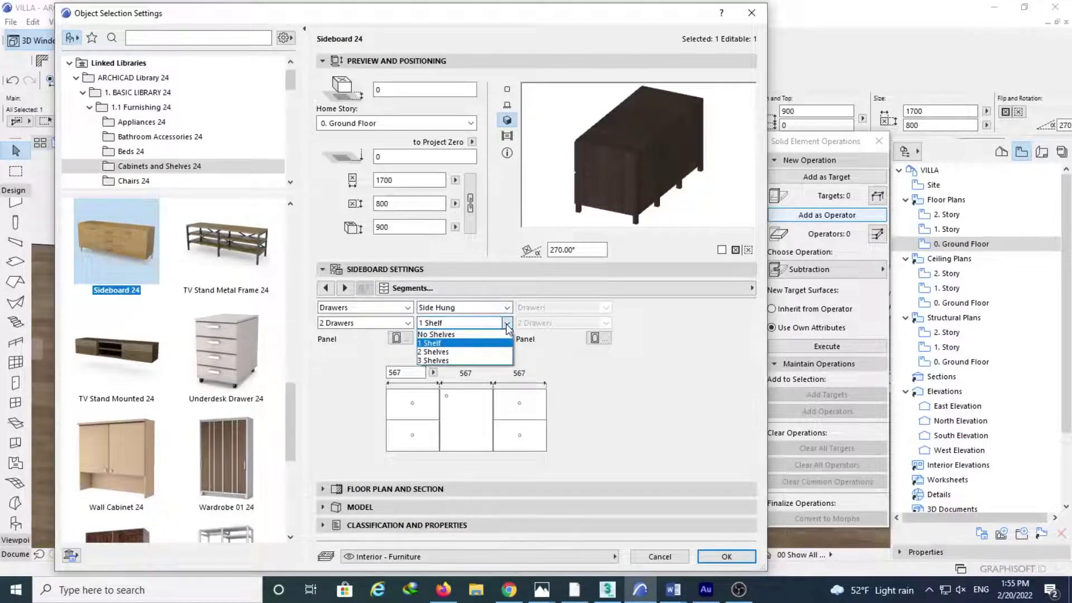
{"action": "left_click", "coordinate": [494, 351]}
{"action": "left_click", "coordinate": [379, 325]}
{"action": "left_click", "coordinate": [370, 355]}
{"action": "left_click", "coordinate": [725, 556]}
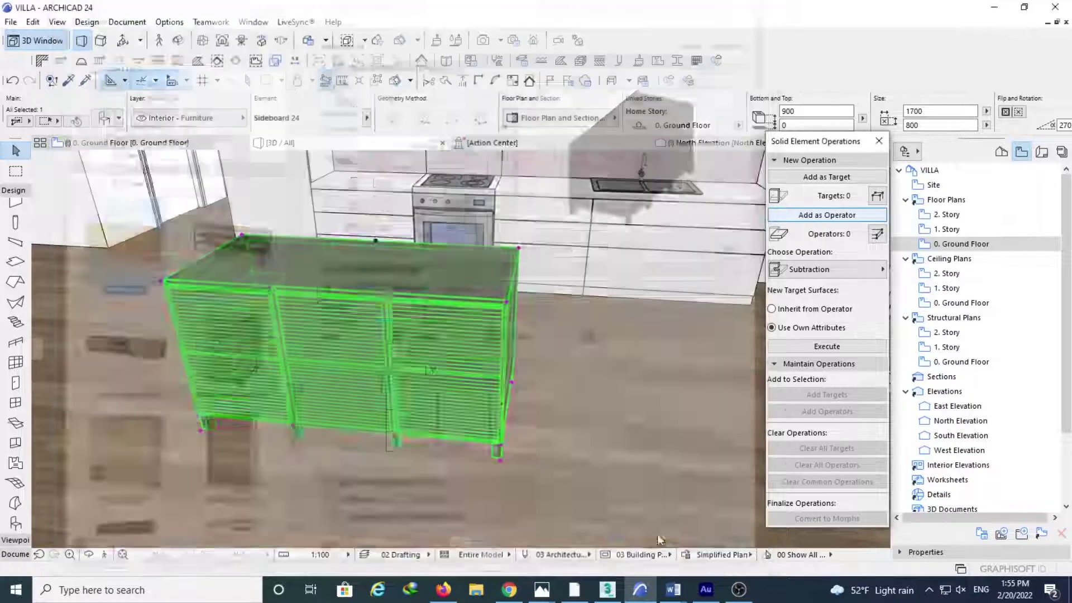
Step: Set the island sideboard's width to 2200 and deselect it
{"action": "scroll", "coordinate": [351, 385], "scroll_direction": "up", "scroll_amount": 1}
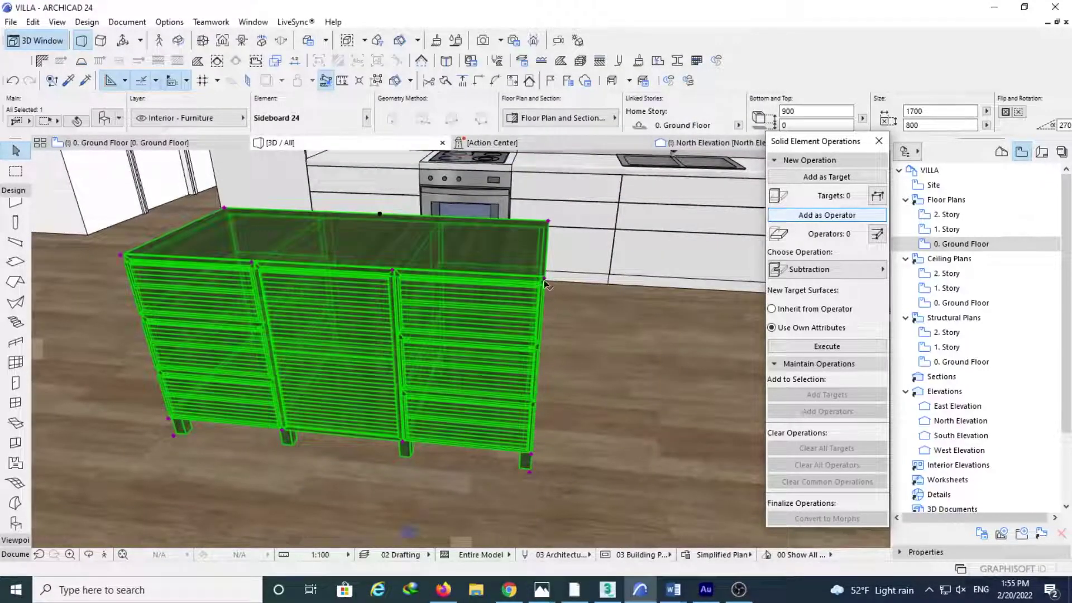
{"action": "left_click", "coordinate": [544, 279]}
{"action": "key", "text": "Escape"}
{"action": "left_click", "coordinate": [954, 110]}
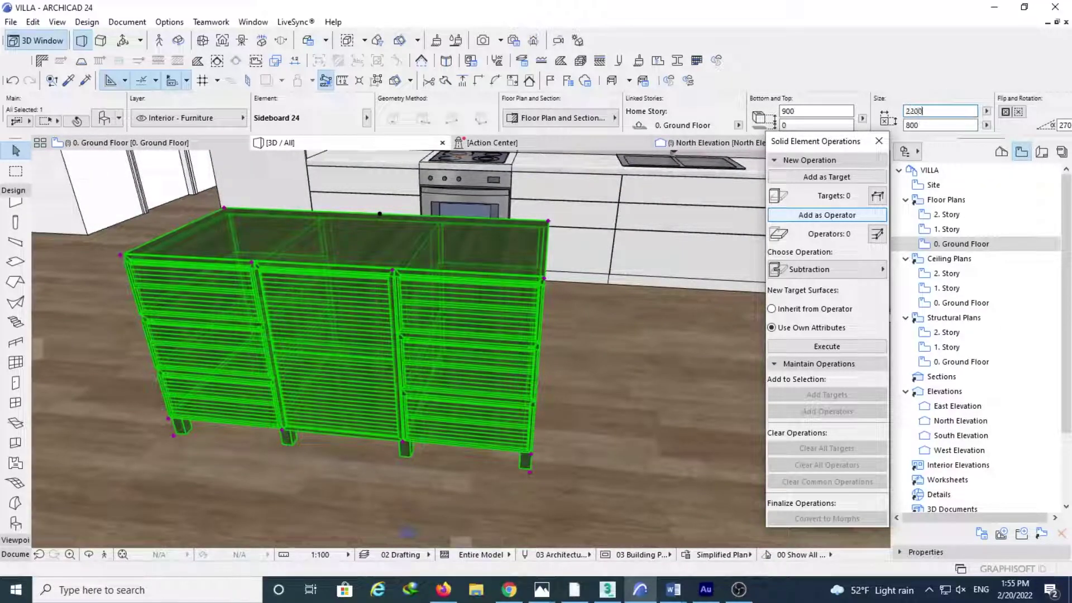
{"action": "type", "text": "2200"}
{"action": "key", "text": "Return"}
{"action": "key", "text": "Escape"}
Step: Examine the widened island in 3D and compare its placement on the ground floor plan with the reference plan
{"action": "middle_click_drag", "start_coordinate": [470, 382], "coordinate": [379, 433]}
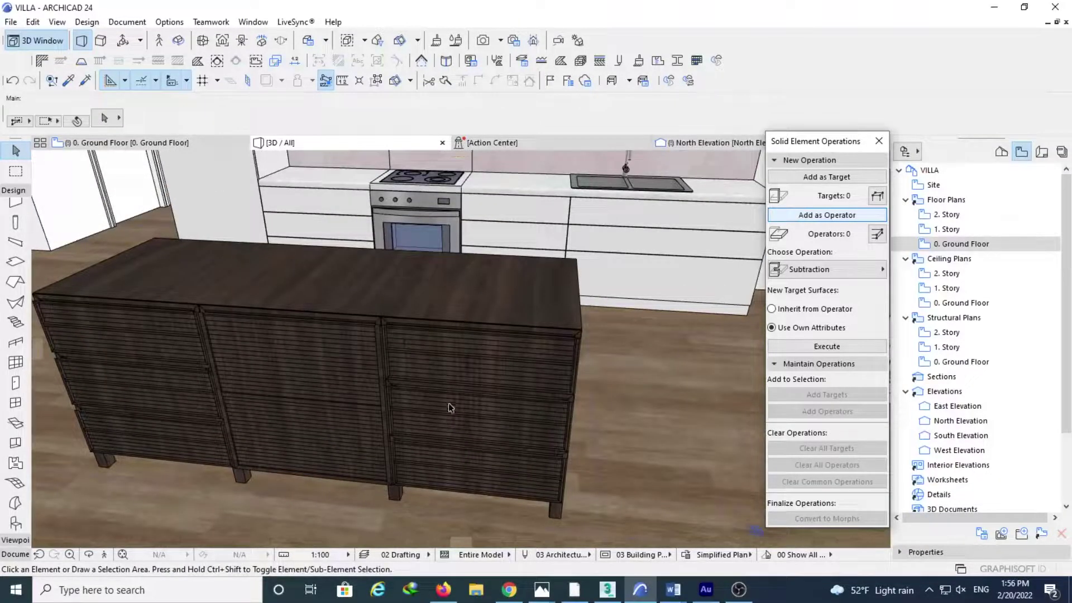
{"action": "scroll", "coordinate": [463, 424], "scroll_direction": "up", "scroll_amount": 3}
{"action": "middle_click_drag", "start_coordinate": [476, 444], "coordinate": [704, 476]}
{"action": "middle_click_drag", "start_coordinate": [289, 409], "coordinate": [136, 441]}
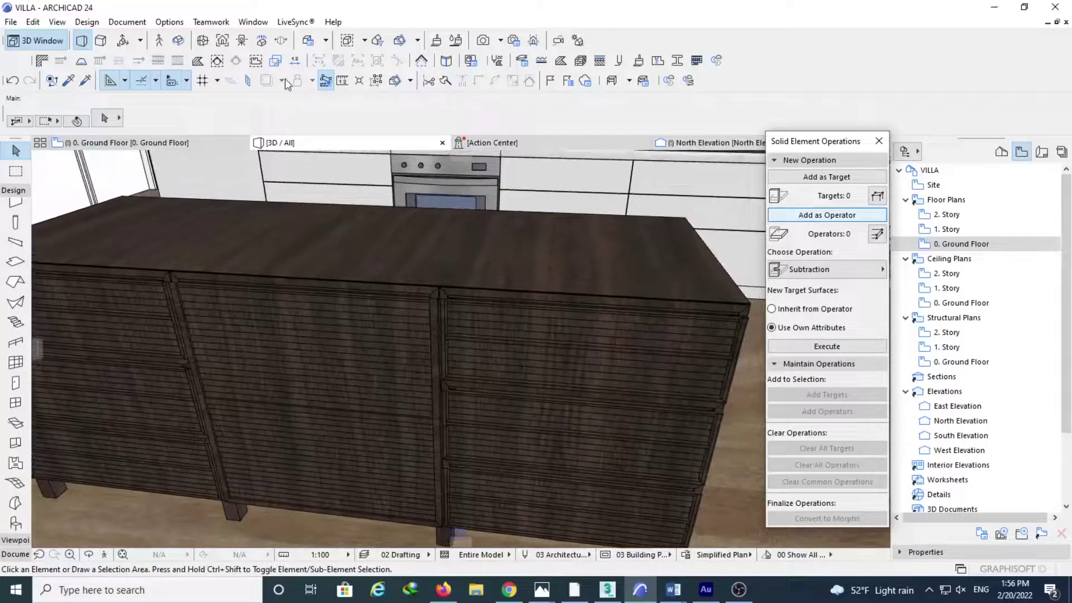
{"action": "left_click", "coordinate": [134, 142]}
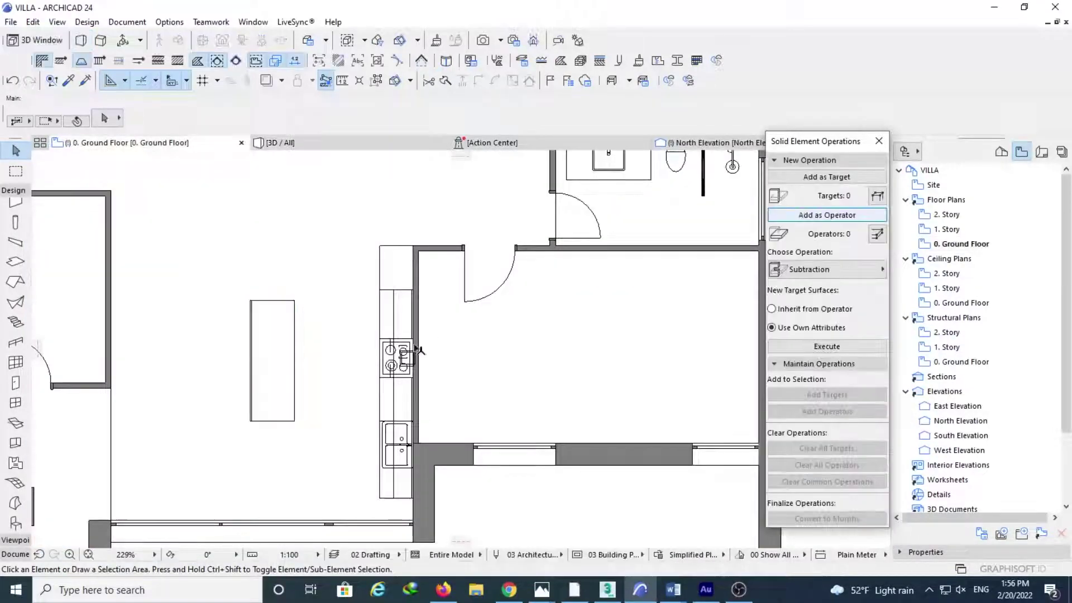
{"action": "left_click", "coordinate": [295, 144]}
{"action": "left_click", "coordinate": [182, 144]}
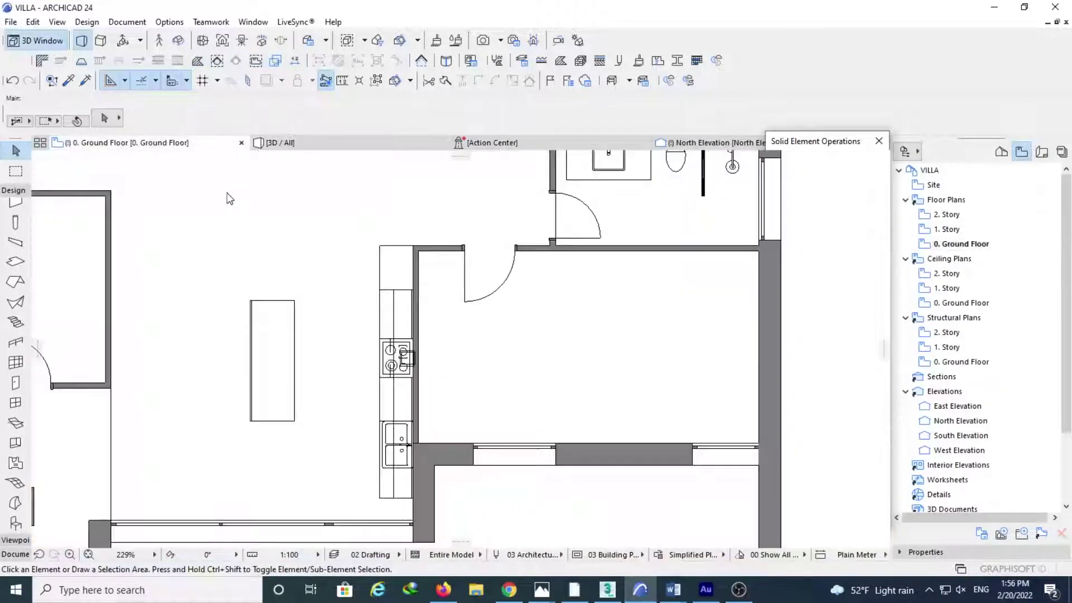
{"action": "scroll", "coordinate": [441, 519], "scroll_direction": "down", "scroll_amount": 5}
{"action": "scroll", "coordinate": [353, 317], "scroll_direction": "up", "scroll_amount": 10}
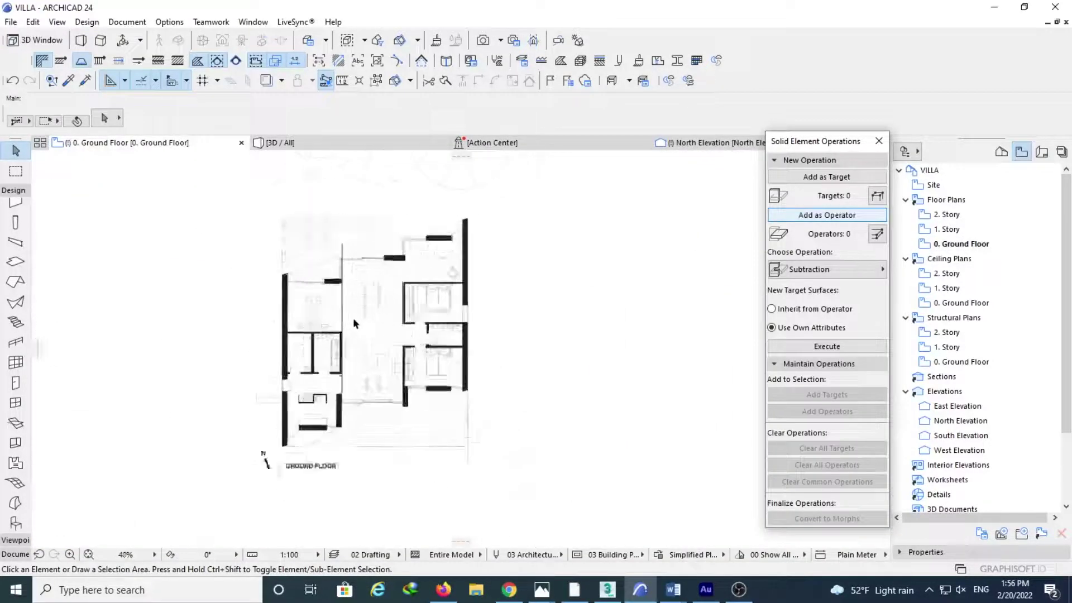
{"action": "scroll", "coordinate": [432, 479], "scroll_direction": "down", "scroll_amount": 8}
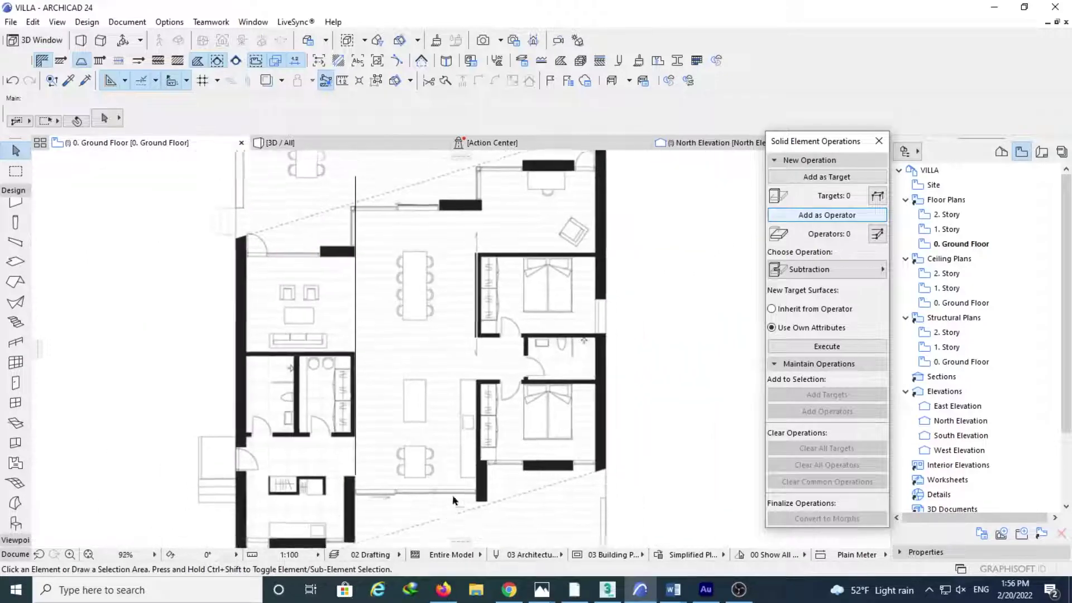
{"action": "scroll", "coordinate": [380, 398], "scroll_direction": "up", "scroll_amount": 10}
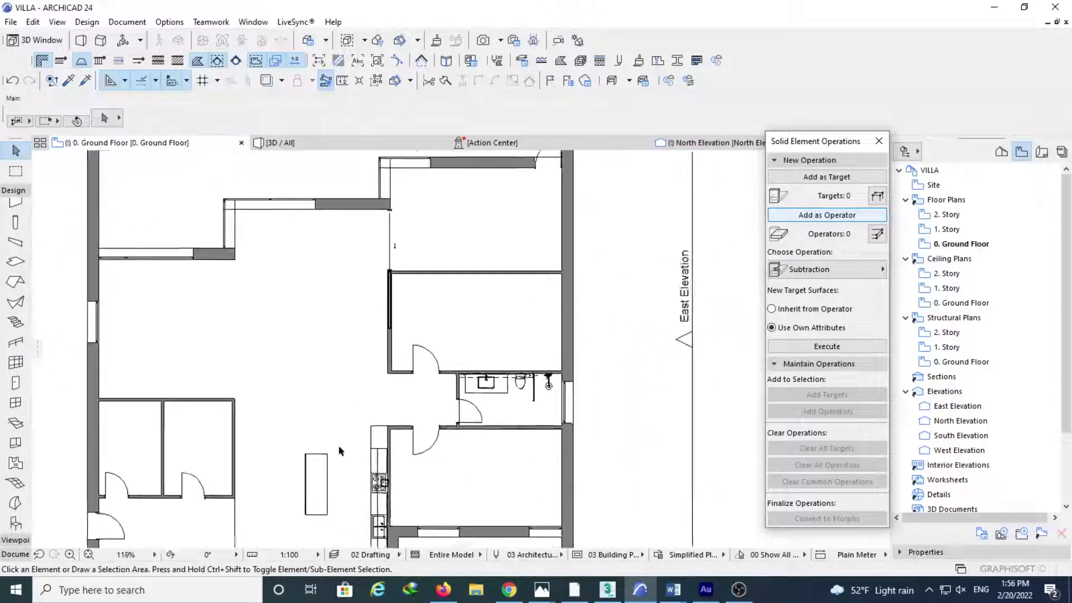
Step: Move the island by its upper corner on the kitchen side onto the upper front corner of the kitchen run
{"action": "left_click", "coordinate": [320, 459]}
{"action": "key", "text": "ctrl+m"}
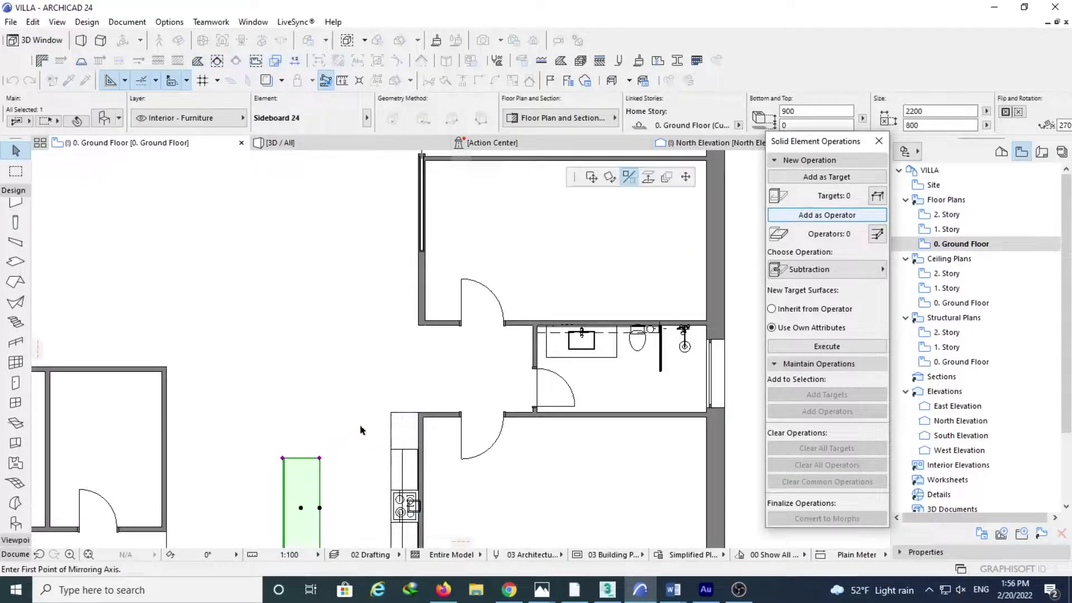
{"action": "left_click", "coordinate": [320, 459]}
{"action": "left_click", "coordinate": [591, 177]}
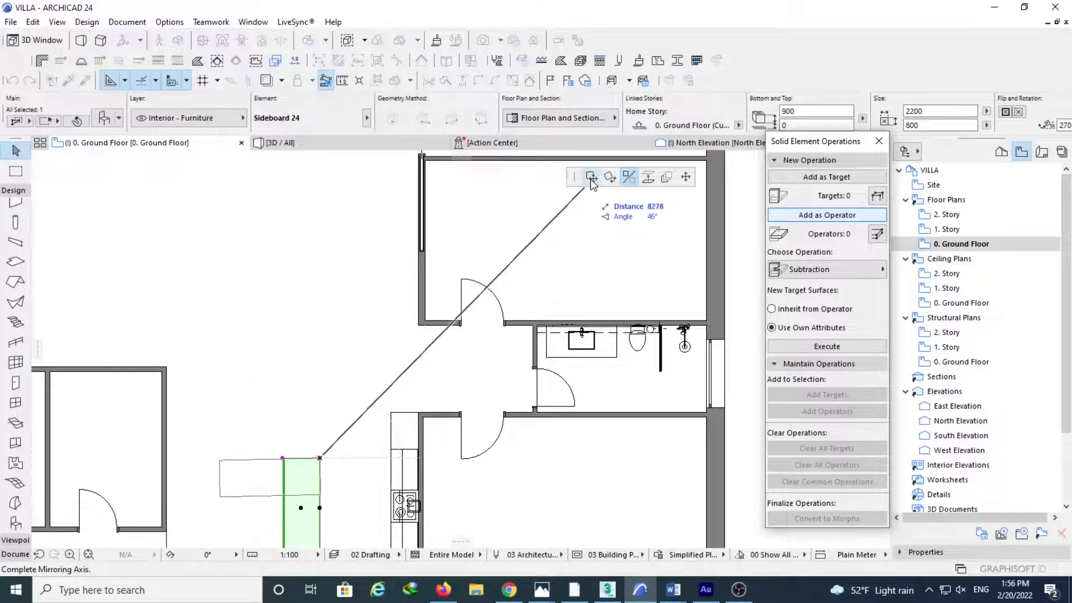
{"action": "left_click", "coordinate": [391, 412]}
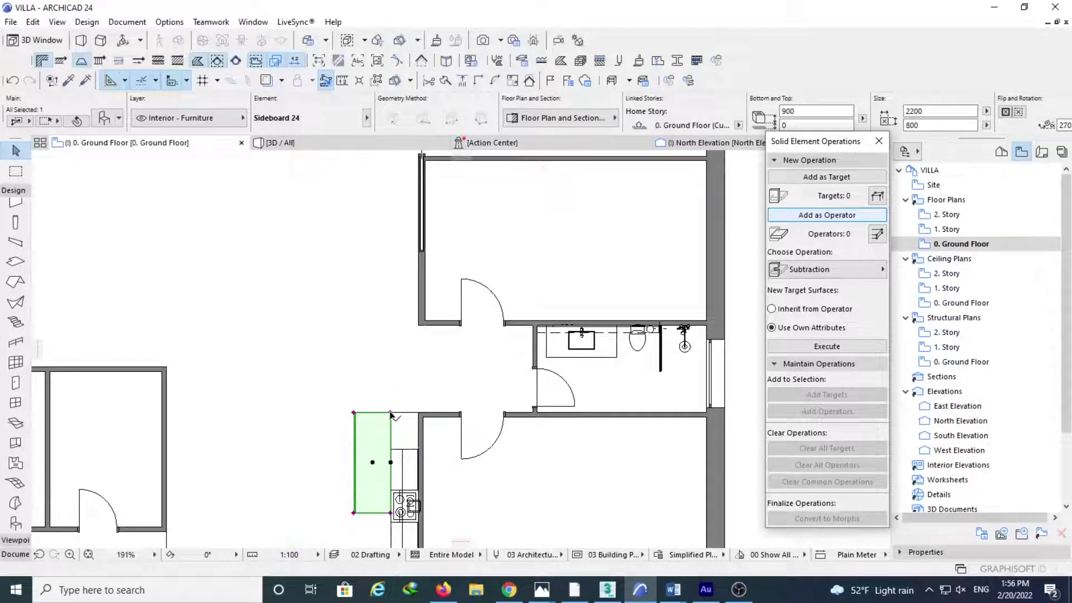
Step: Move the island horizontally about 1500 away from the front of the kitchen run and deselect it
{"action": "left_click", "coordinate": [391, 412]}
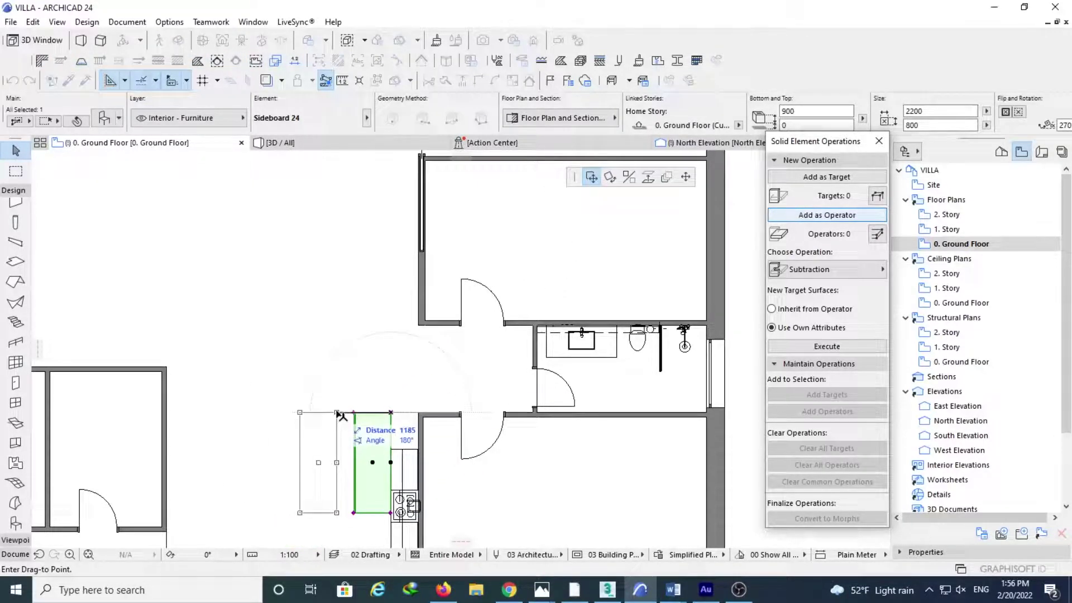
{"action": "type", "text": "15"}
{"action": "key", "text": "Return"}
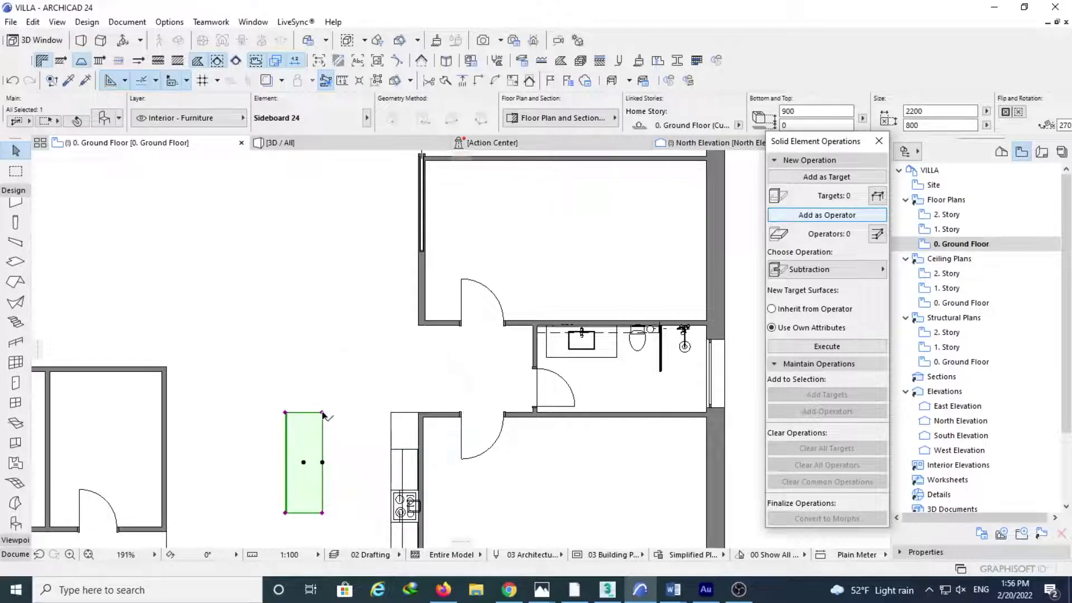
{"action": "left_click", "coordinate": [243, 434]}
Step: Set the island sideboard's depth to 900, deselect it and check it against the kitchen run in 3D
{"action": "middle_click_drag", "start_coordinate": [306, 507], "coordinate": [379, 413]}
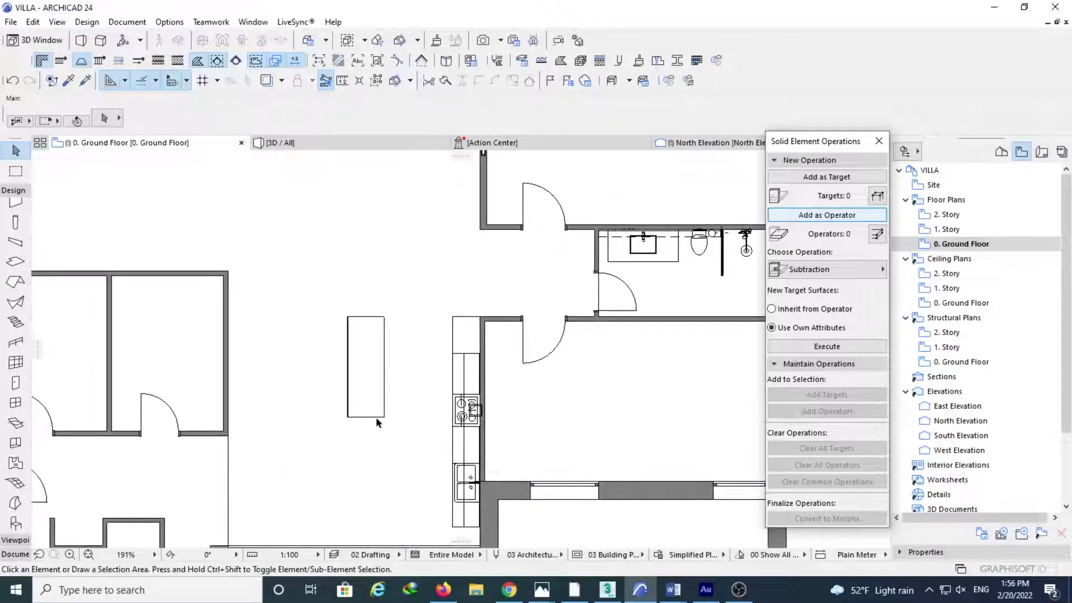
{"action": "left_click", "coordinate": [384, 416]}
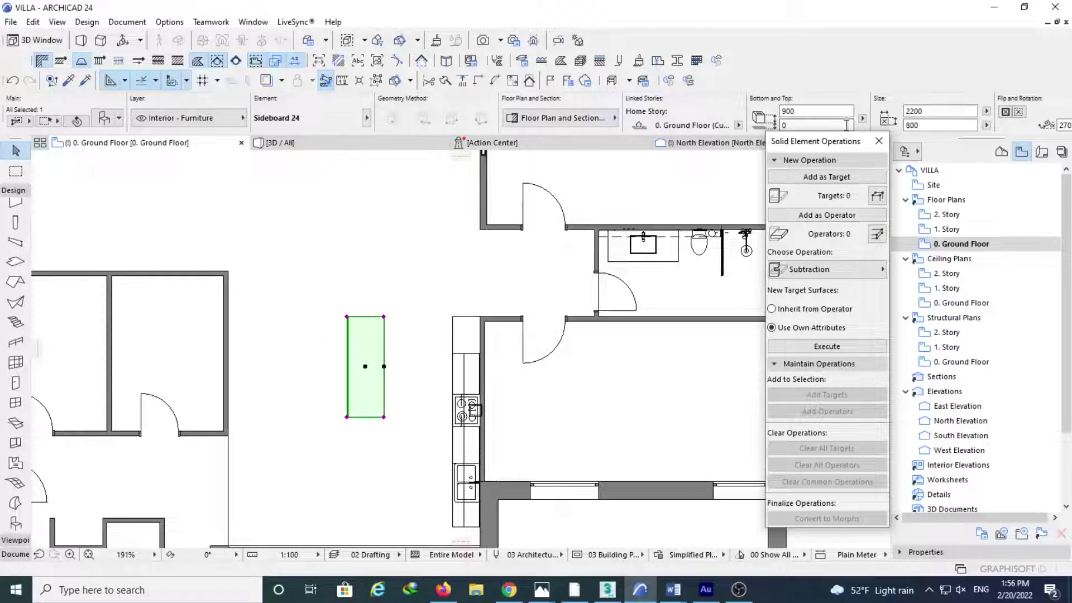
{"action": "left_click", "coordinate": [909, 126]}
{"action": "double_click", "coordinate": [909, 126]}
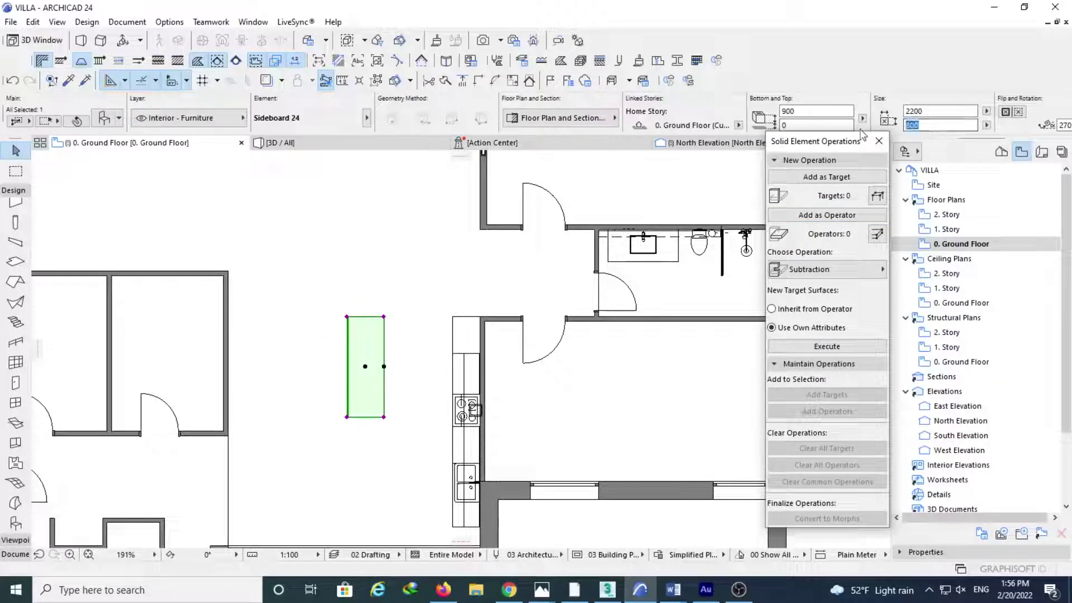
{"action": "key", "text": "Return"}
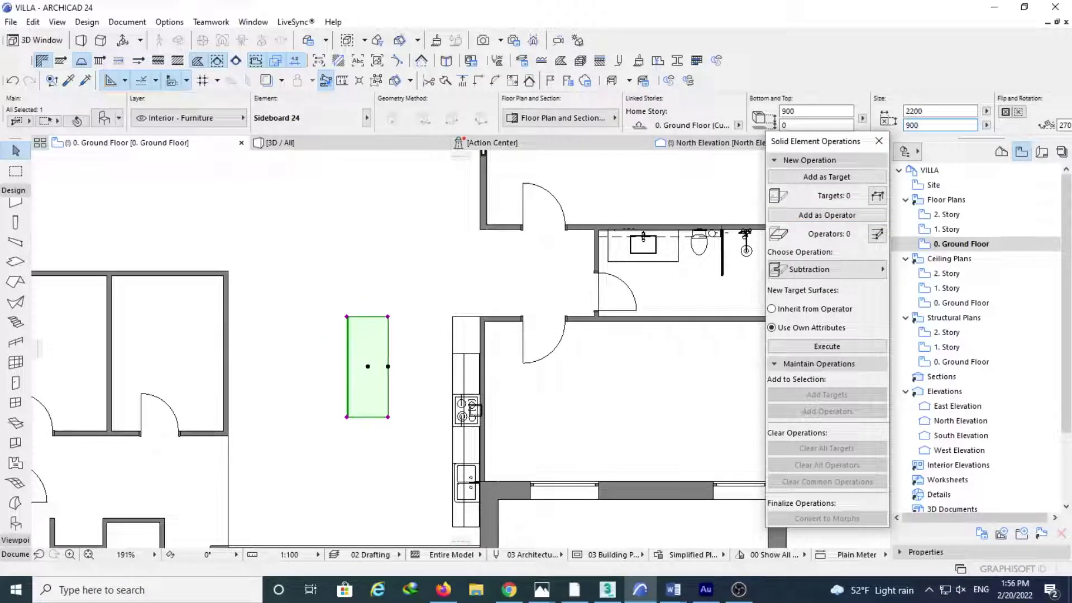
{"action": "key", "text": "Escape"}
{"action": "middle_click_drag", "start_coordinate": [383, 474], "coordinate": [402, 390]}
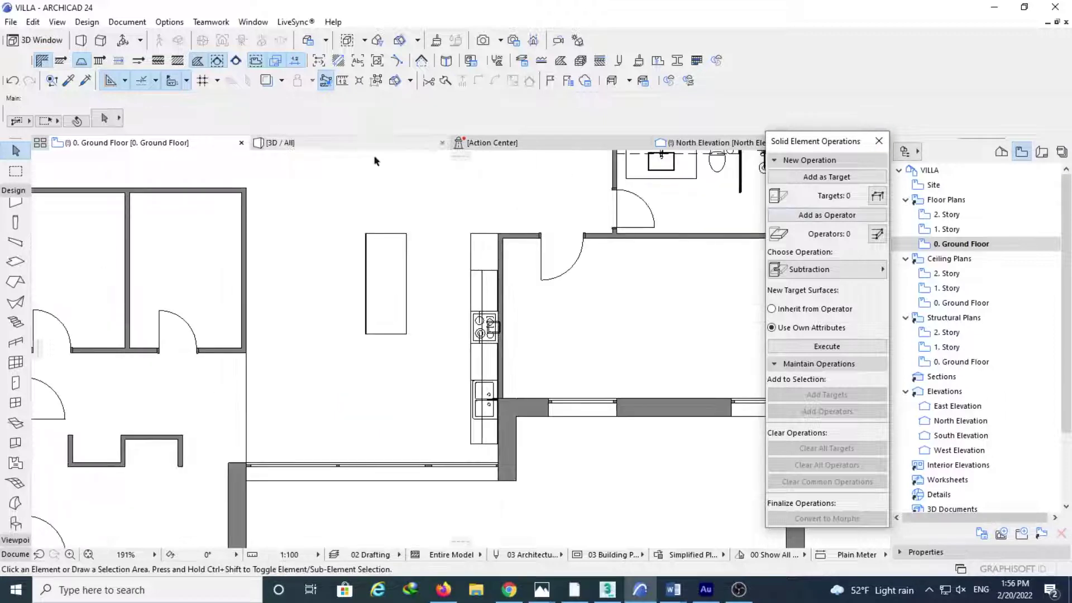
{"action": "left_click", "coordinate": [363, 145]}
{"action": "scroll", "coordinate": [447, 297], "scroll_direction": "down", "scroll_amount": 2}
{"action": "middle_click_drag", "start_coordinate": [445, 327], "coordinate": [395, 391]}
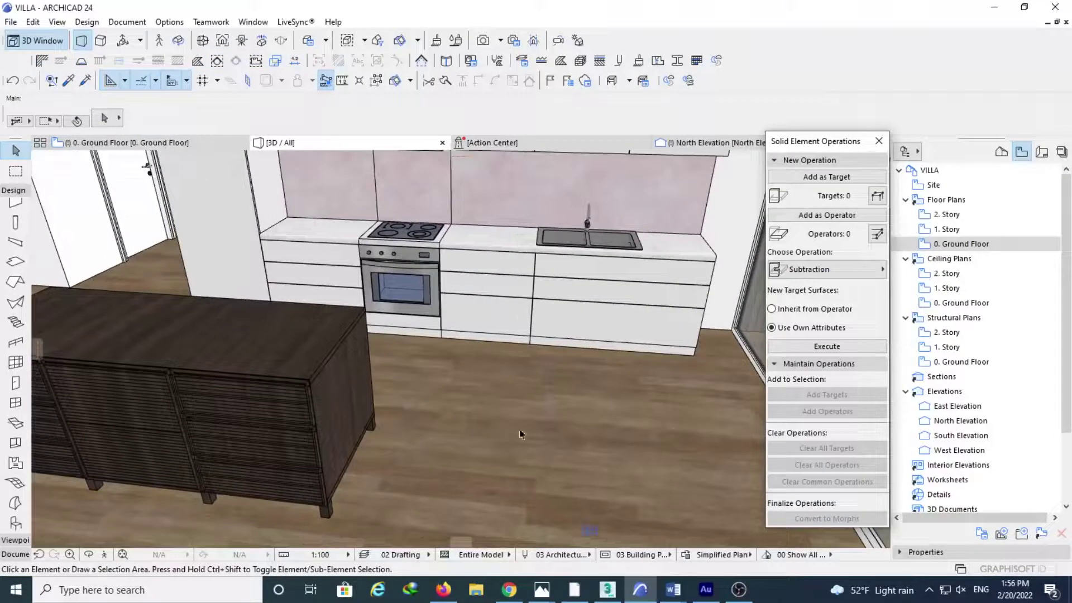
Step: Return to the ground floor plan and open the Tables 24 library folder in the Object tool's default settings
{"action": "key", "text": "F2"}
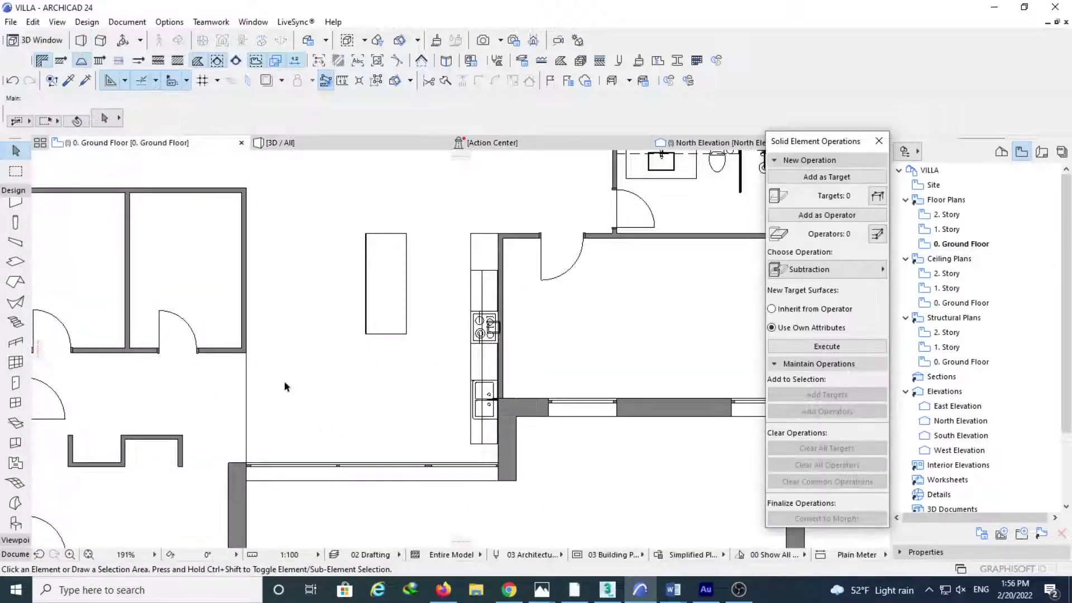
{"action": "left_click", "coordinate": [15, 523]}
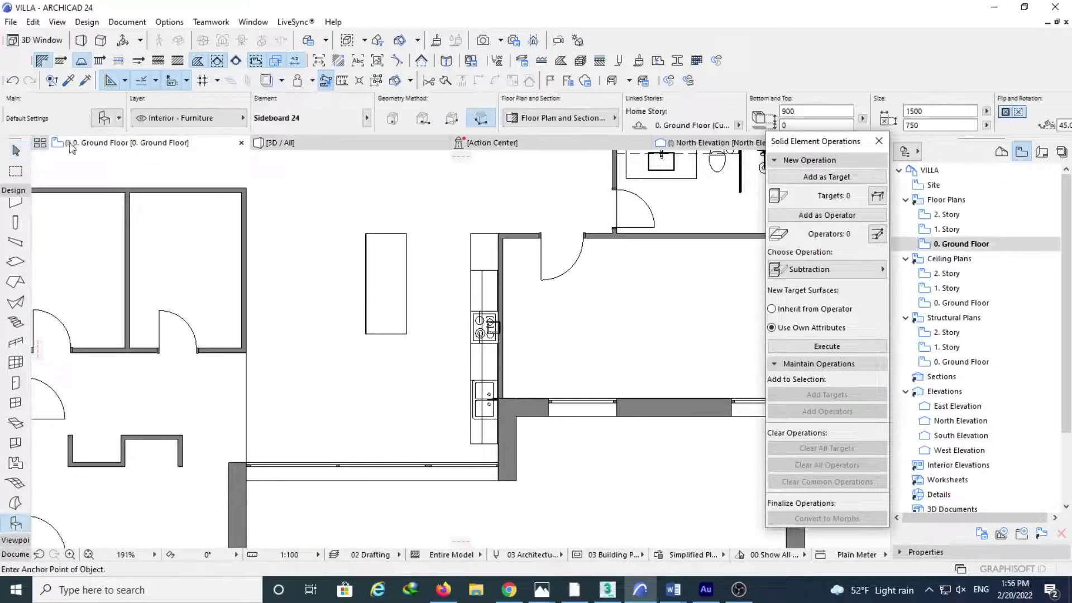
{"action": "left_click", "coordinate": [103, 118]}
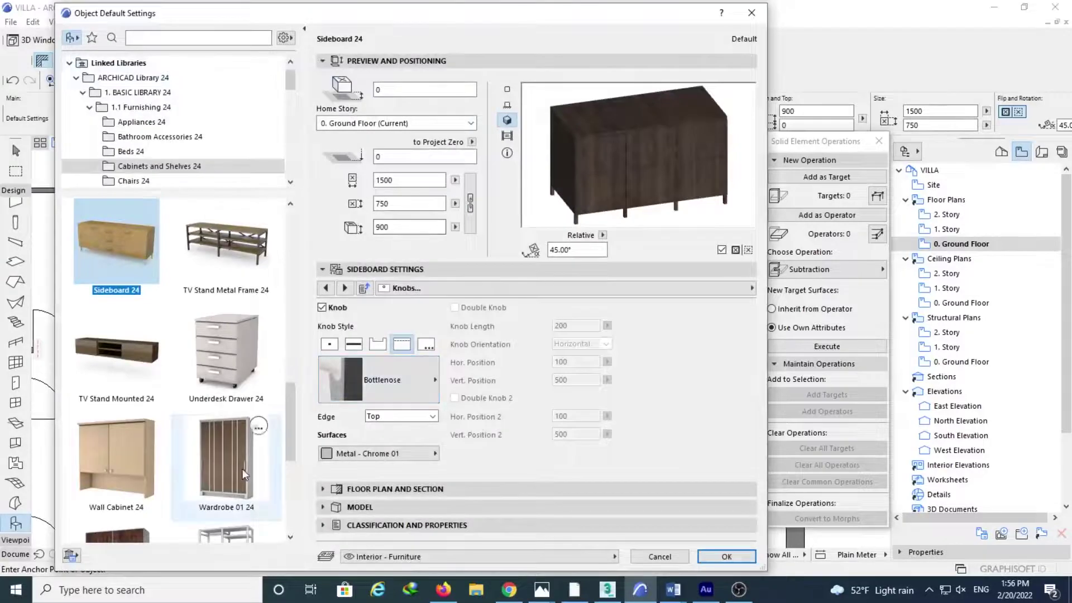
{"action": "scroll", "coordinate": [244, 474], "scroll_direction": "down", "scroll_amount": 5}
{"action": "scroll", "coordinate": [159, 173], "scroll_direction": "down", "scroll_amount": 3}
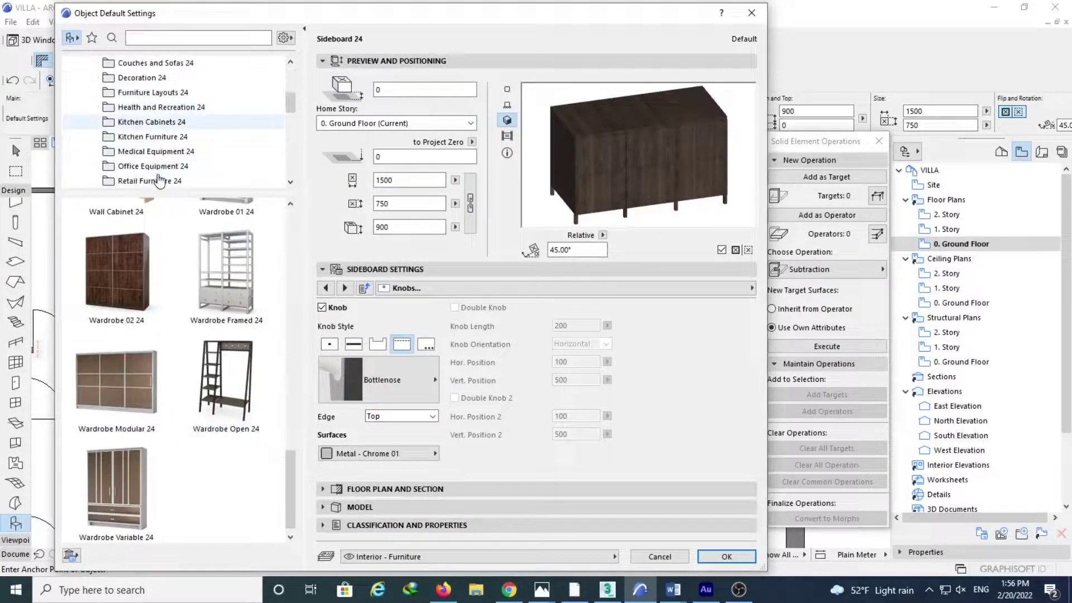
{"action": "scroll", "coordinate": [159, 180], "scroll_direction": "down", "scroll_amount": 3}
{"action": "left_click", "coordinate": [139, 166]}
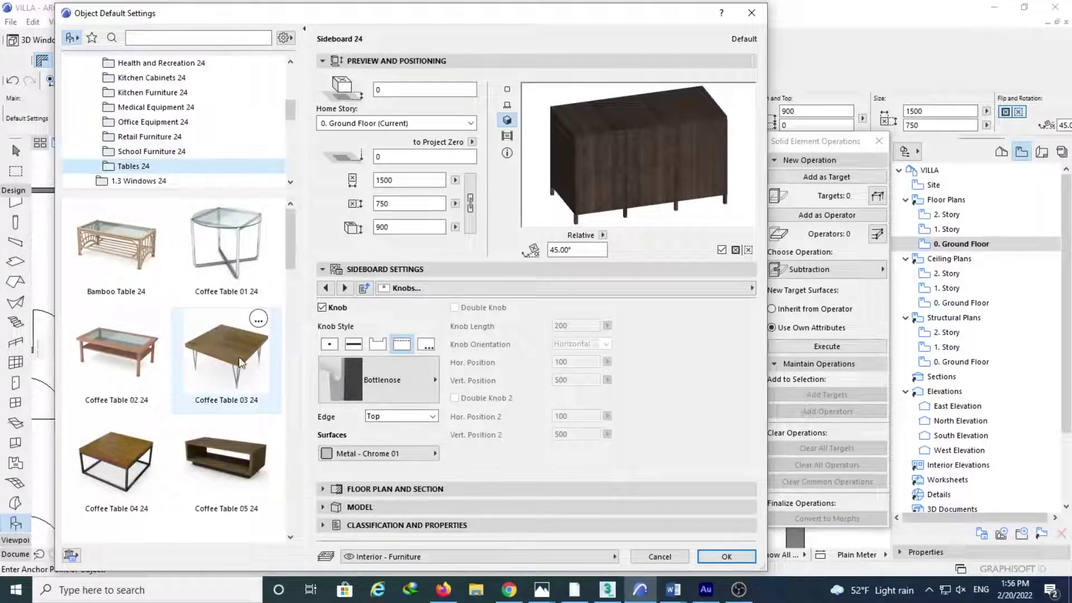
Step: Browse the Tables 24 library, previewing Coffee Table 01 24, Designer Table 02 24 and Round Table 01 24
{"action": "left_click", "coordinate": [250, 250]}
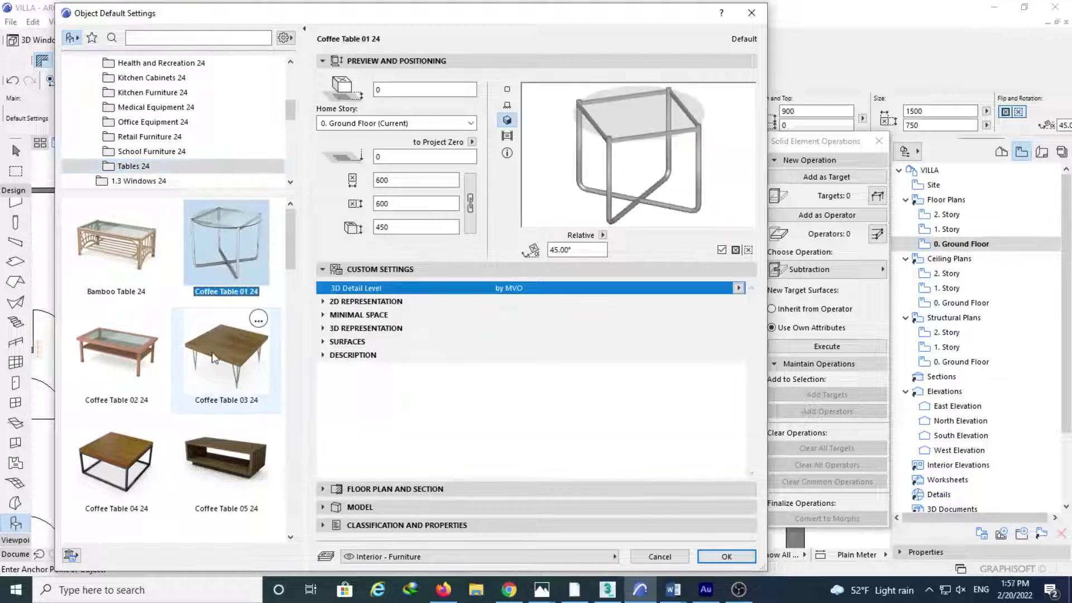
{"action": "scroll", "coordinate": [223, 412], "scroll_direction": "down", "scroll_amount": 2}
{"action": "scroll", "coordinate": [224, 412], "scroll_direction": "down", "scroll_amount": 5}
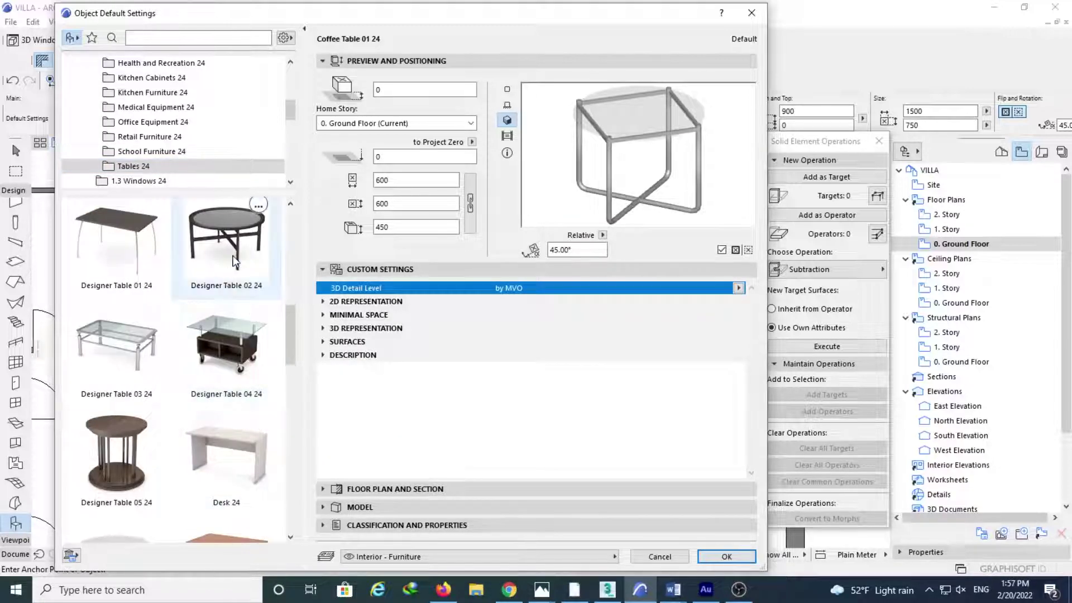
{"action": "left_click", "coordinate": [234, 261]}
{"action": "scroll", "coordinate": [236, 430], "scroll_direction": "down", "scroll_amount": 8}
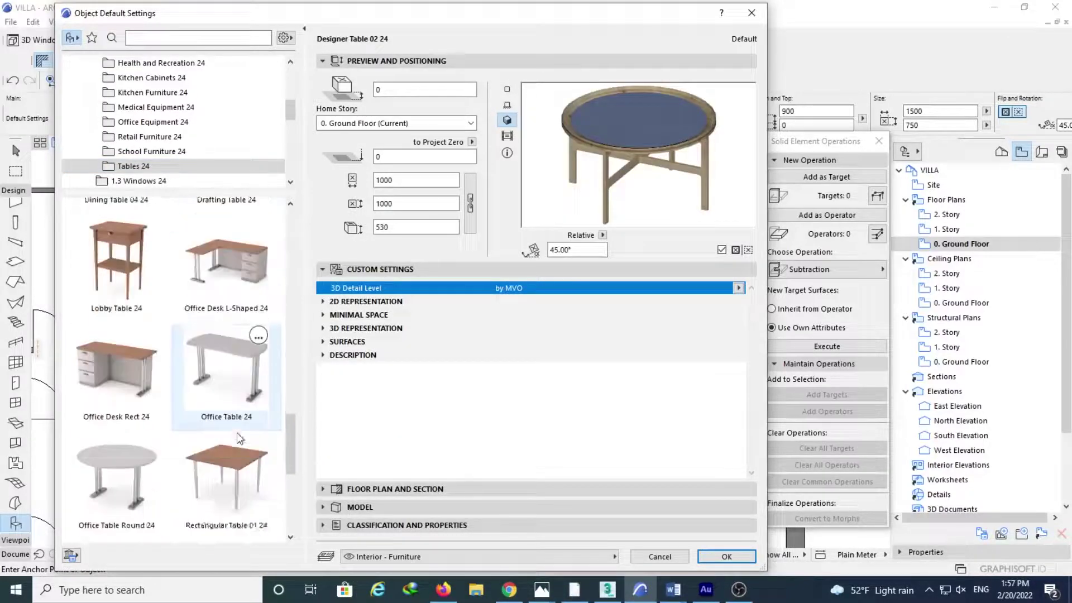
{"action": "scroll", "coordinate": [237, 431], "scroll_direction": "down", "scroll_amount": 2}
{"action": "left_click", "coordinate": [227, 403]}
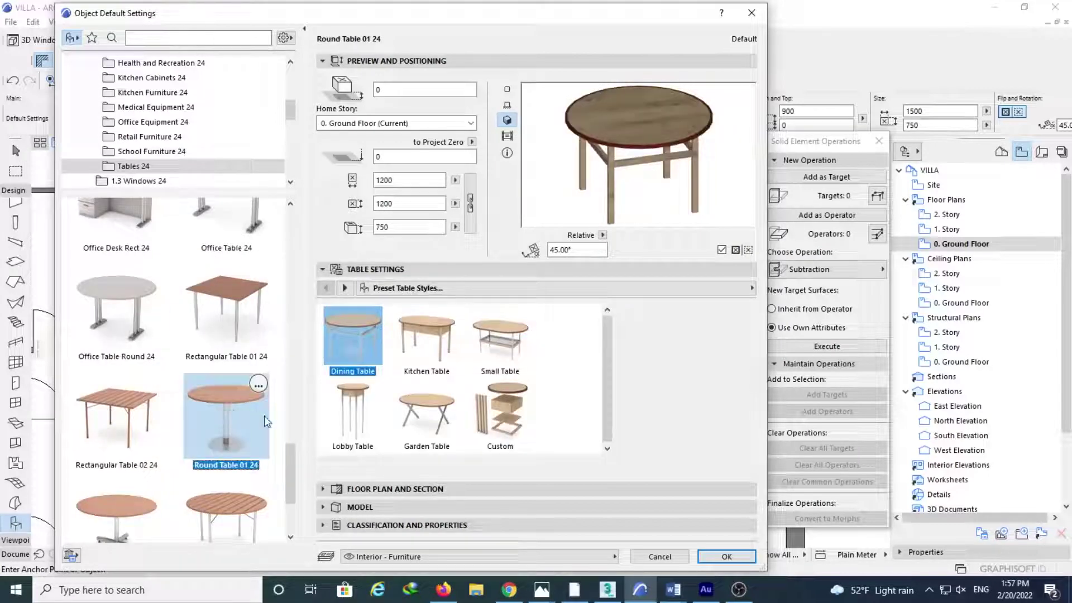
Step: Try Round Table 02 24 with its 3D detail level set to Full and its edge trim style to Wood Edge
{"action": "scroll", "coordinate": [281, 422], "scroll_direction": "down", "scroll_amount": 2}
{"action": "left_click", "coordinate": [117, 368]}
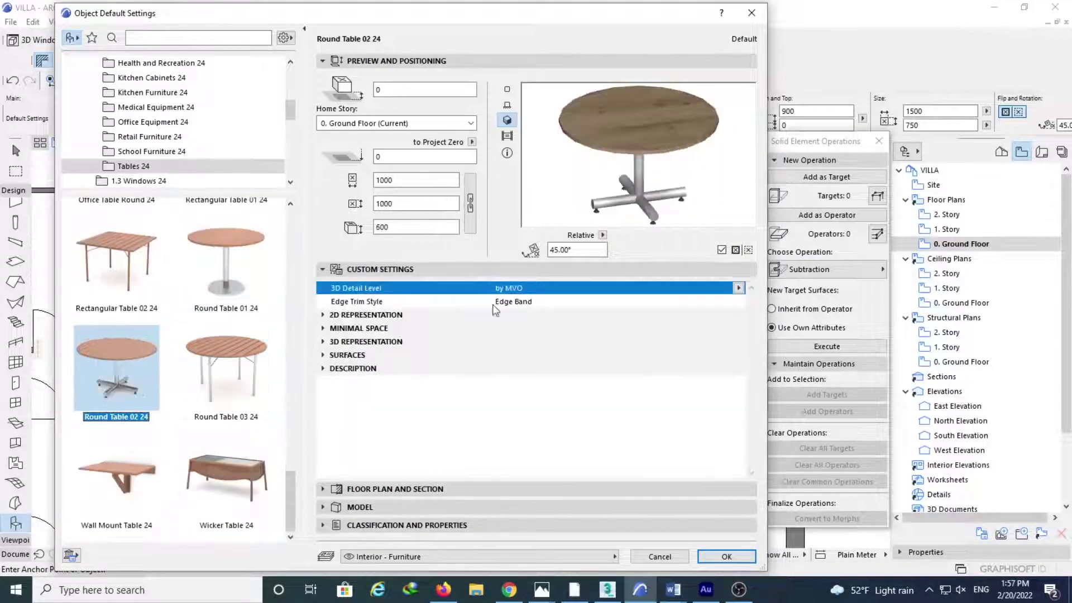
{"action": "left_click", "coordinate": [738, 288]}
{"action": "left_click", "coordinate": [738, 301]}
{"action": "left_click", "coordinate": [773, 328]}
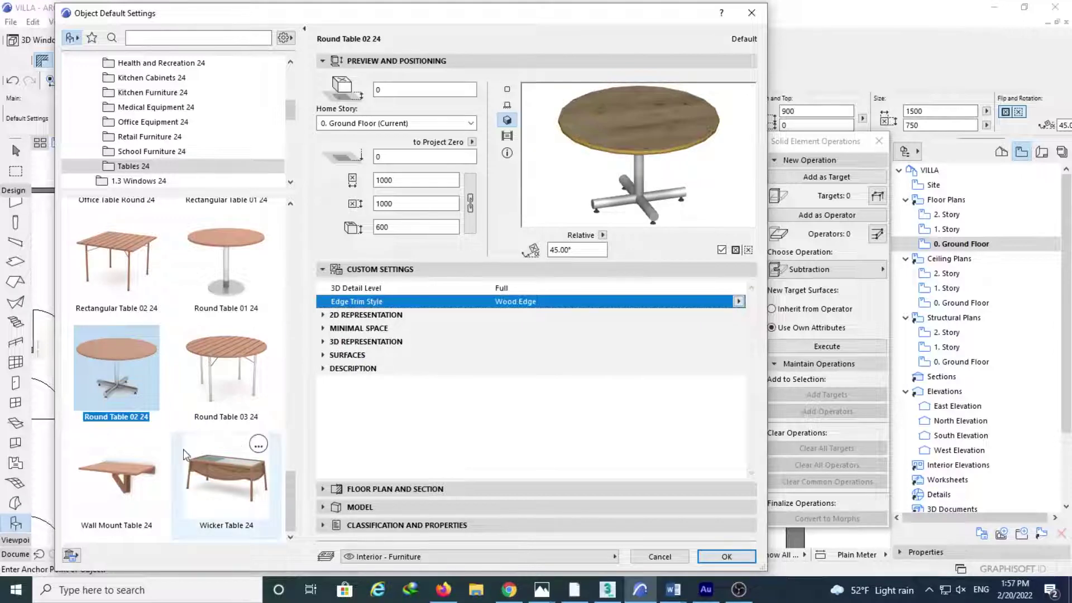
Step: Choose Round Table 01 24 for the kitchen, checking the table shape against the reference photo in Photos
{"action": "left_click", "coordinate": [226, 260]}
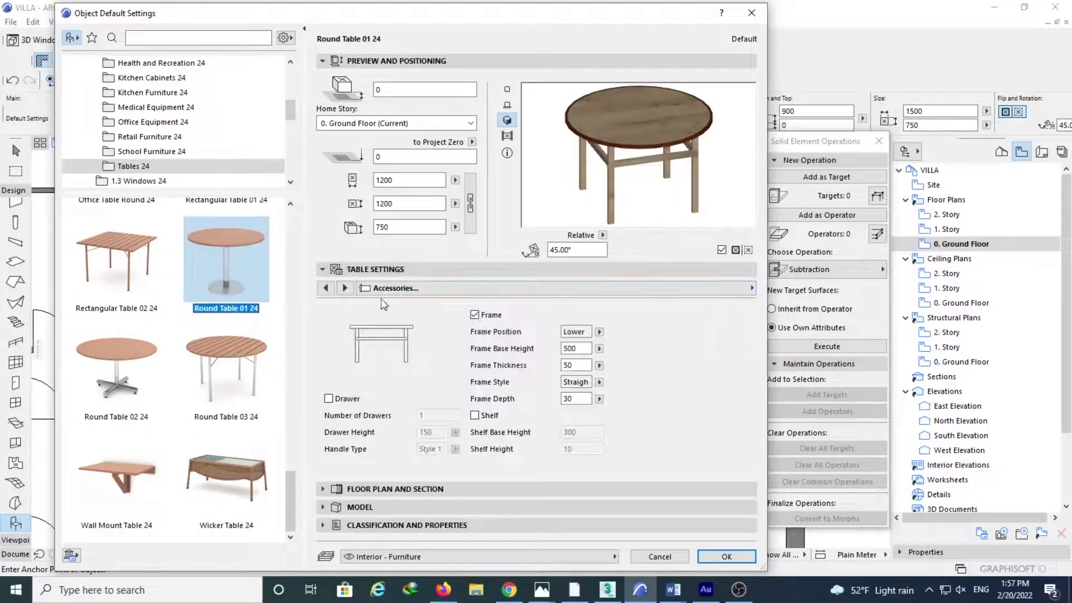
{"action": "left_click", "coordinate": [542, 589]}
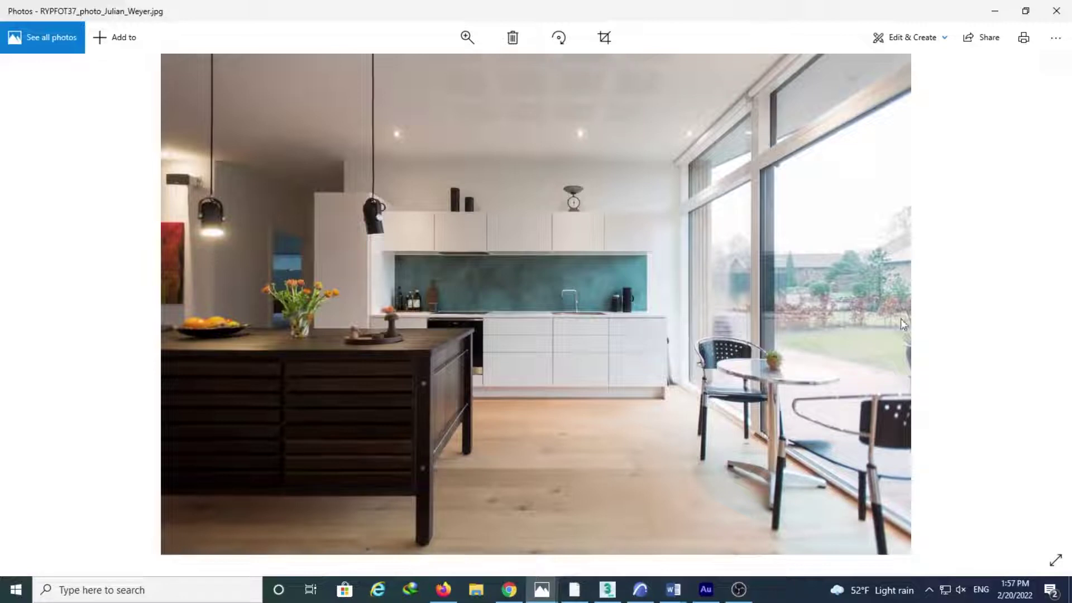
{"action": "left_click", "coordinate": [994, 10]}
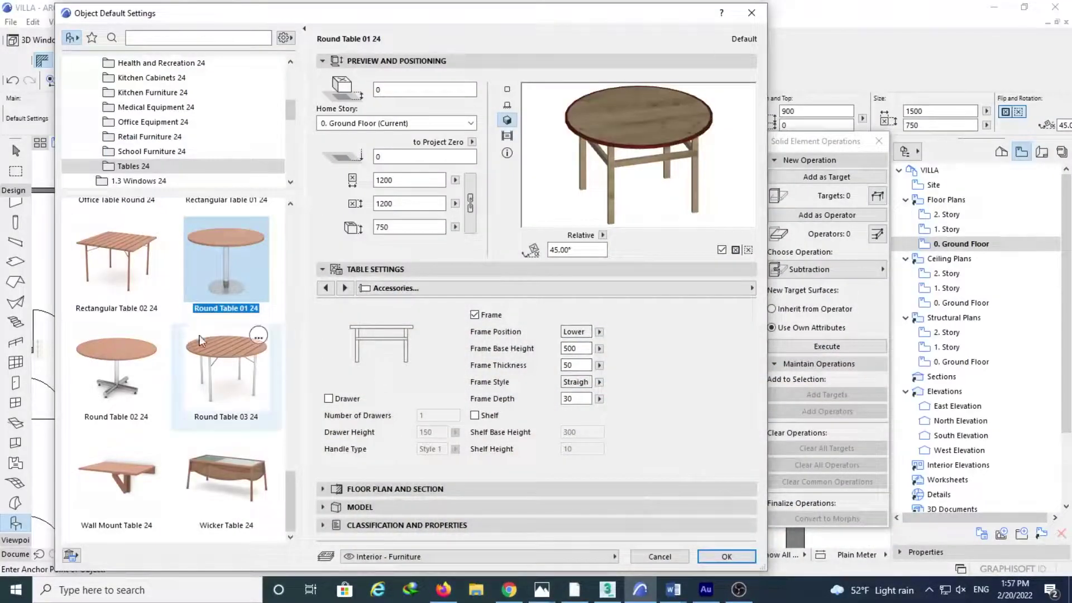
{"action": "left_click", "coordinate": [216, 358]}
{"action": "left_click", "coordinate": [223, 287]}
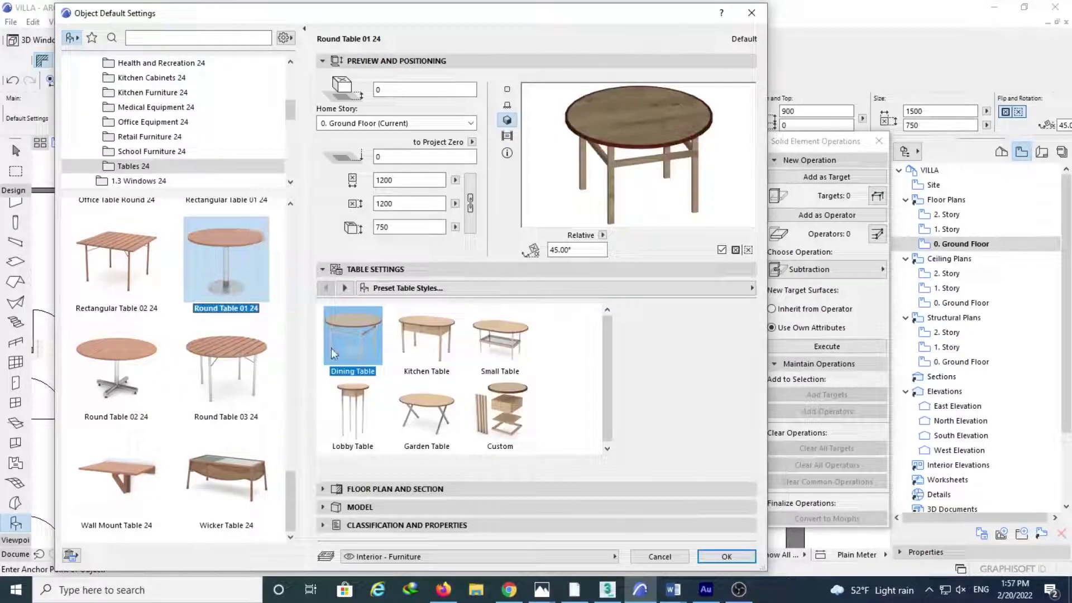